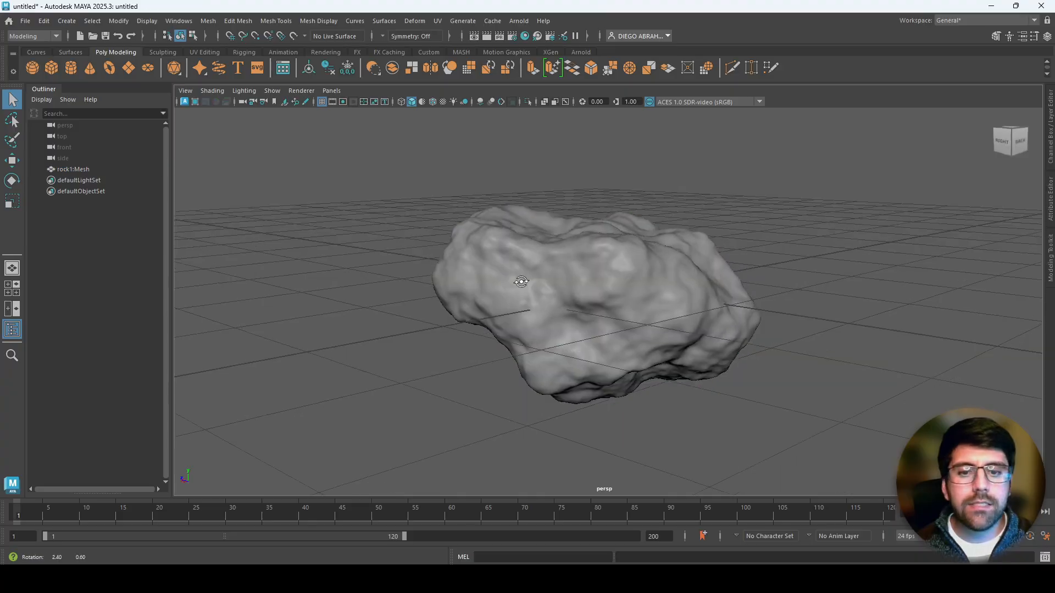
Step: Examine the imported rock mesh's wireframe density and overall shape from several angles
click(572, 273)
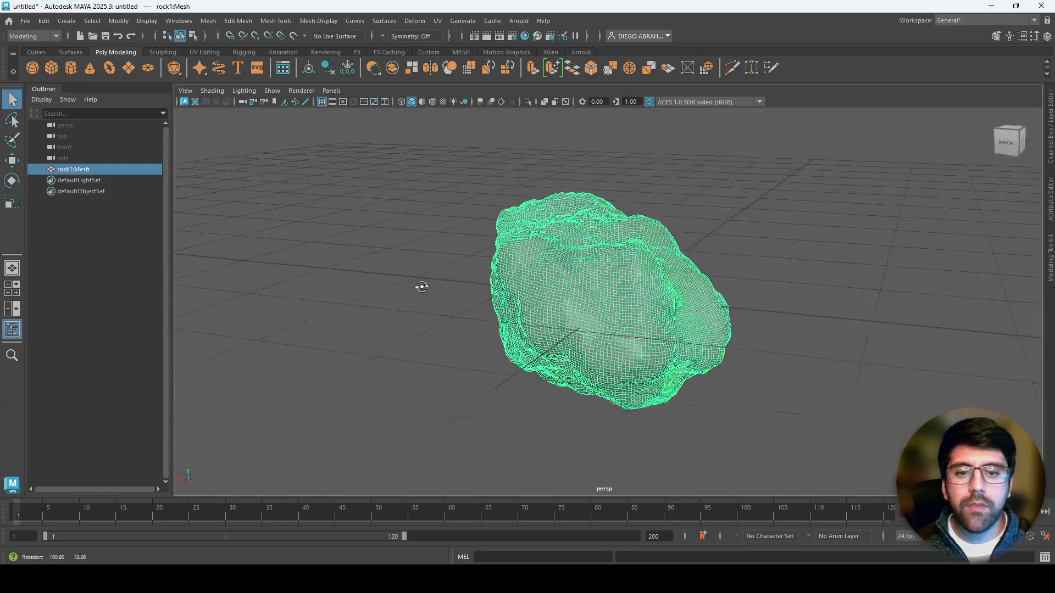
click(556, 196)
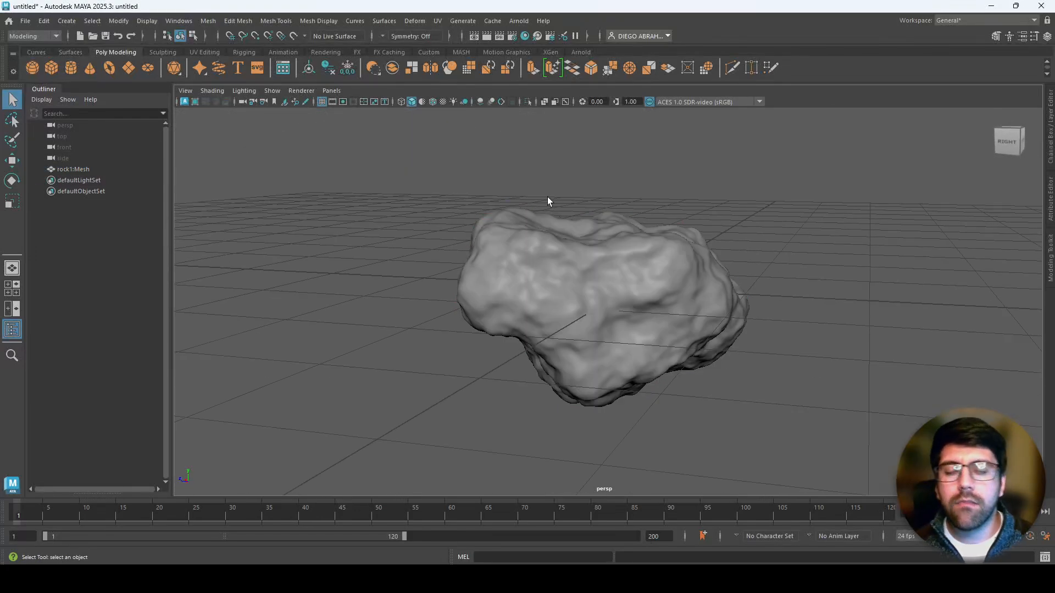
click(549, 266)
alt+drag(548, 266, 549, 363)
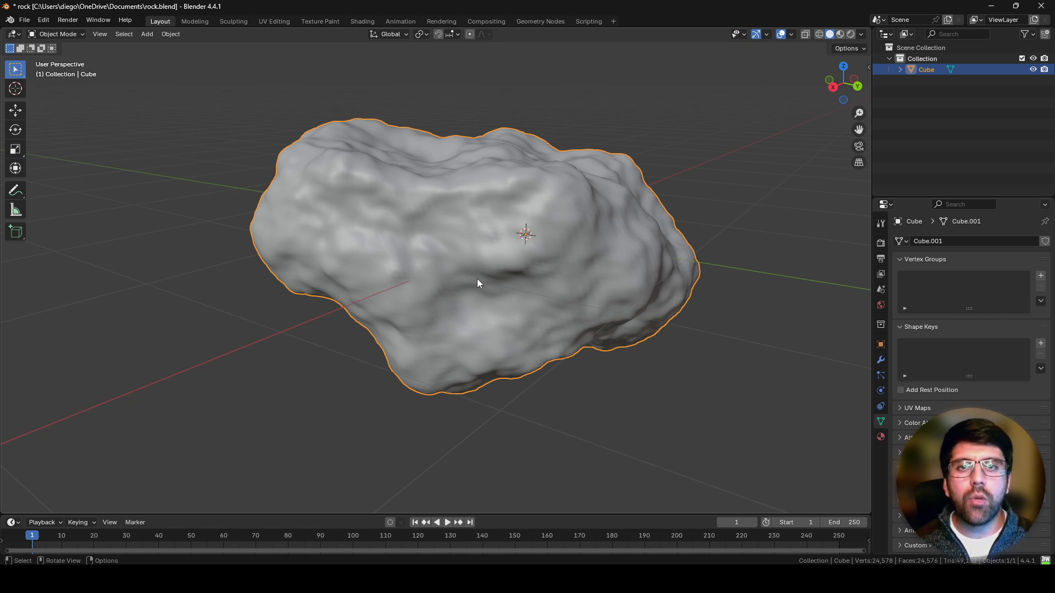
Step: Switch to Blender, check the rock's mesh in Edit Mode, and rename the Cube object as rock_HIGH
key(Tab)
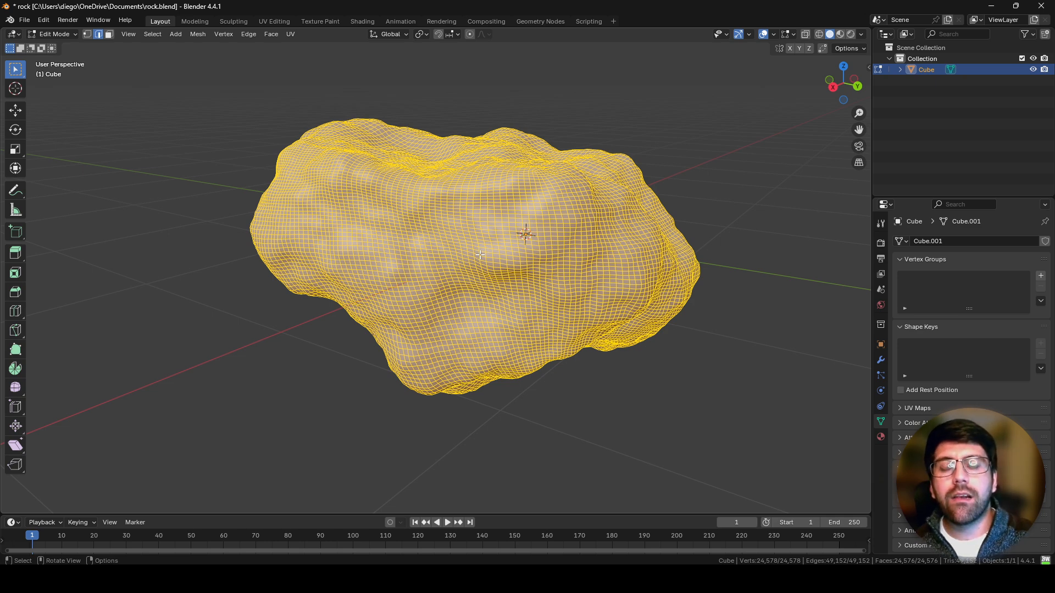
key(Tab)
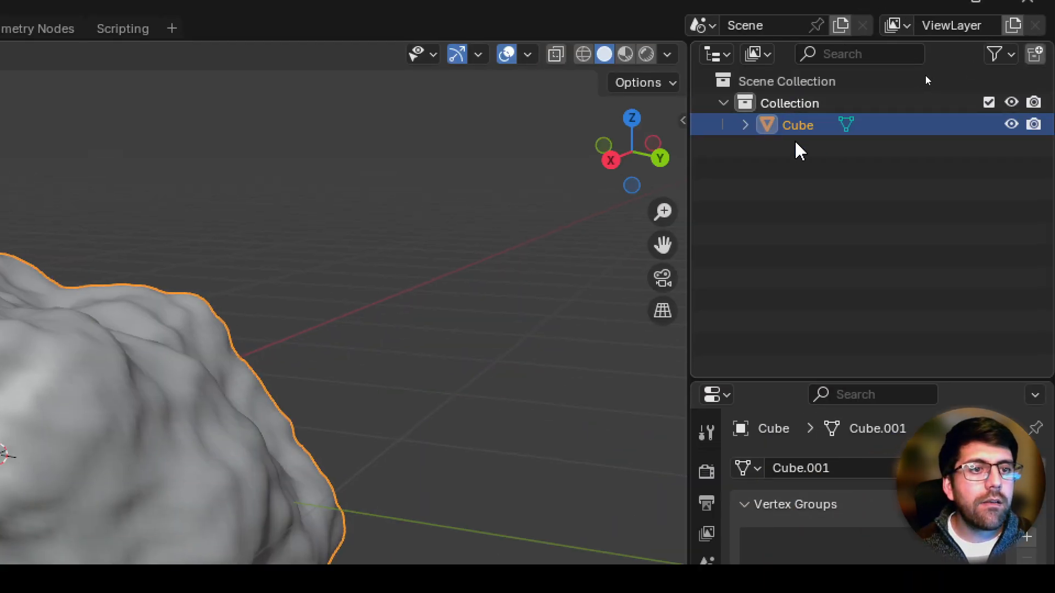
double_click(799, 127)
text(r)
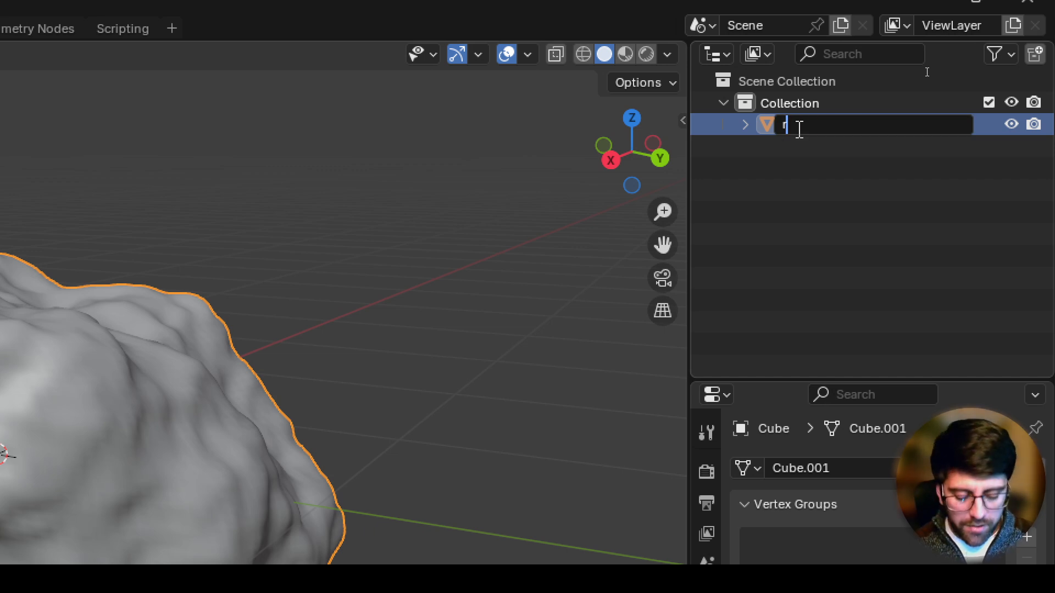
text(ock_)
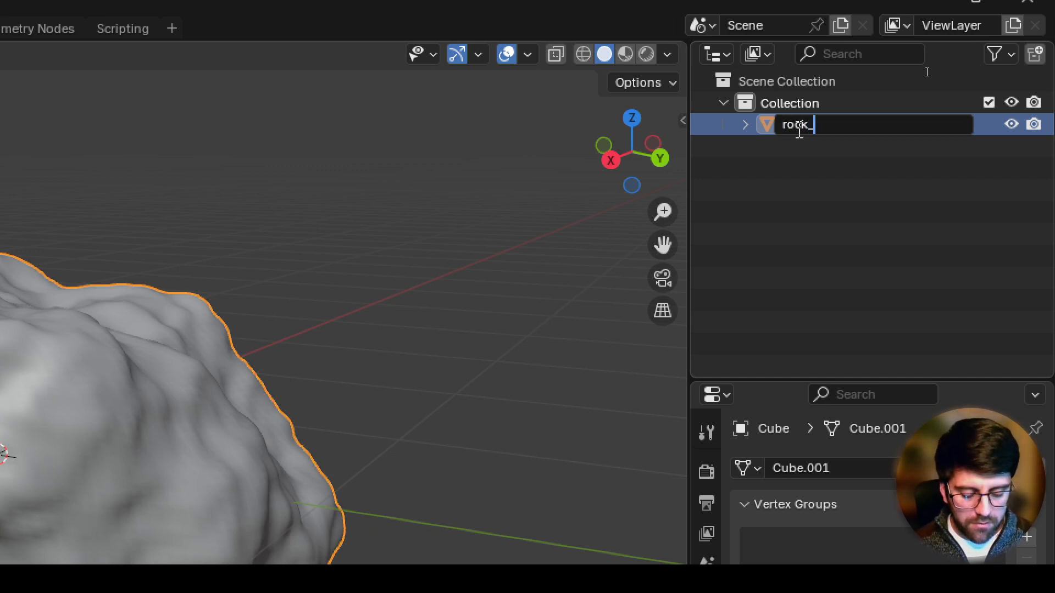
text(HIGH)
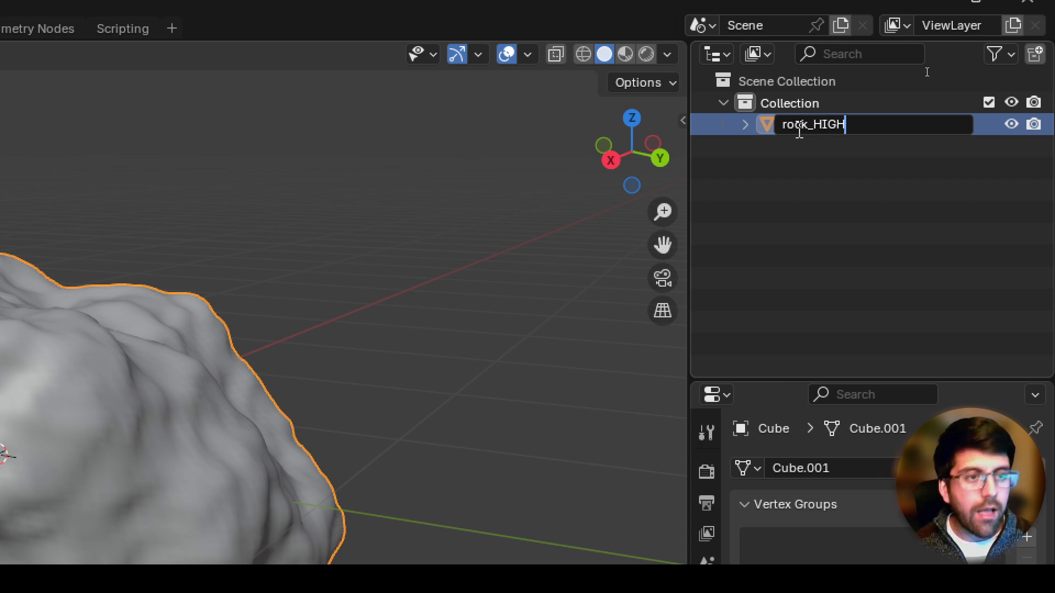
key(Return)
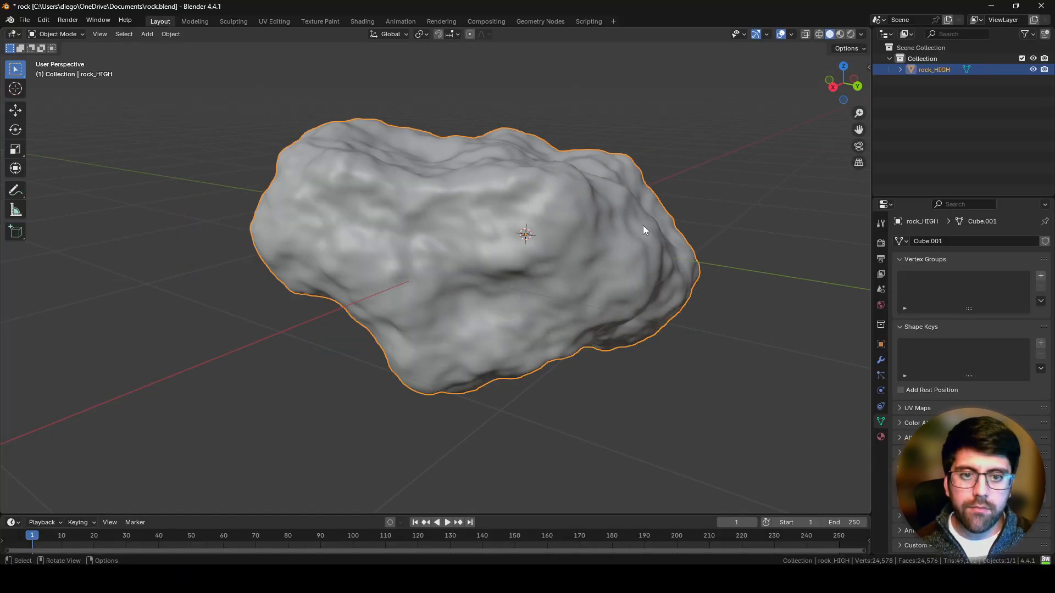
Step: Duplicate the rock_HIGH object in place, keeping the copy at the original's position
shift+middle_drag(122, 514, 44, 551)
key(ctrl)
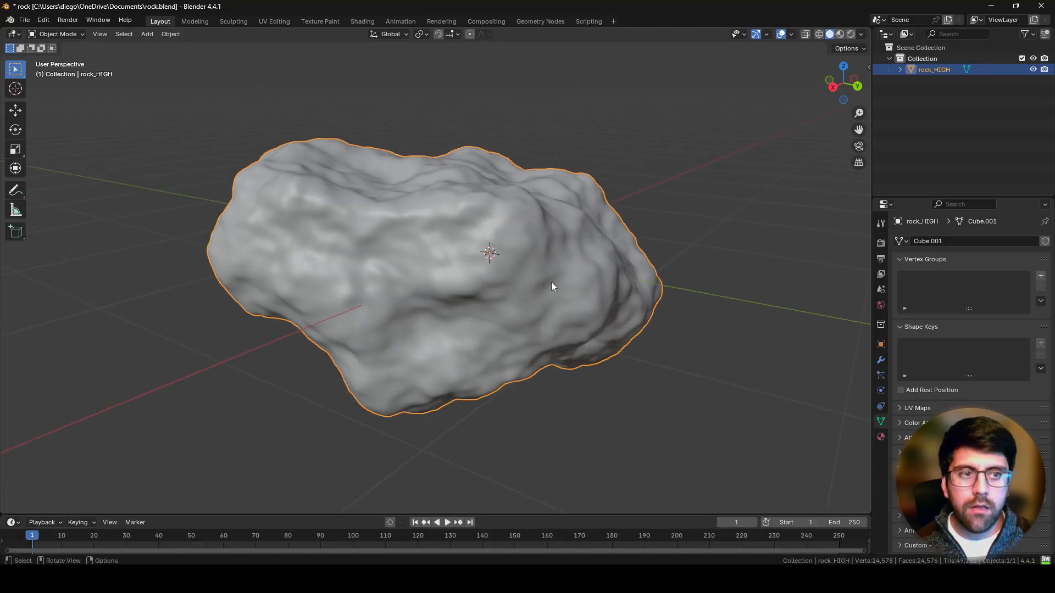
key(shift+d)
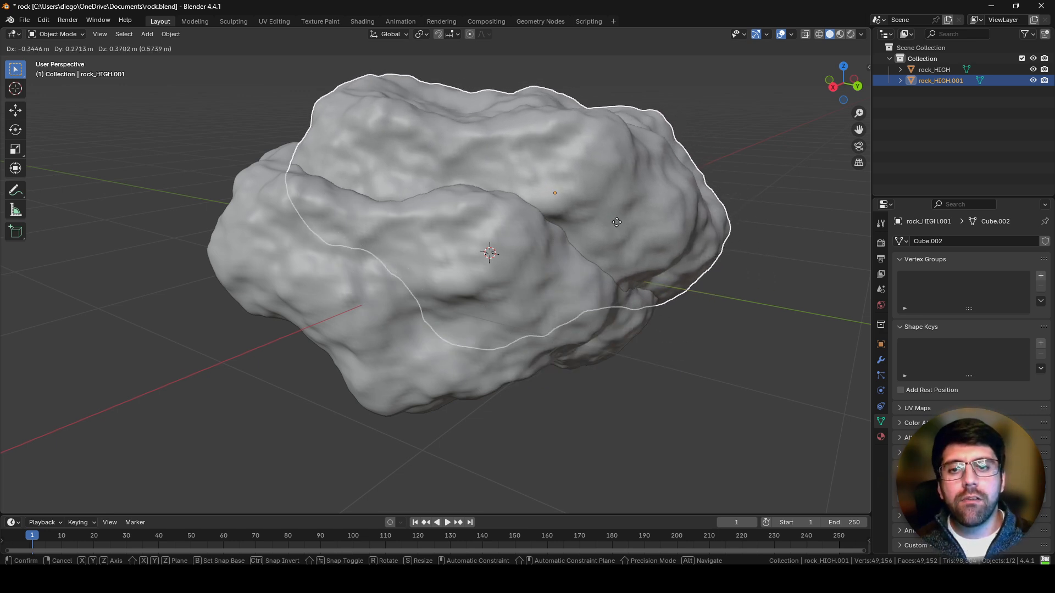
right_click(616, 222)
Step: Try moving the duplicate rock aside from the original, and undo the move
key(g)
click(661, 256)
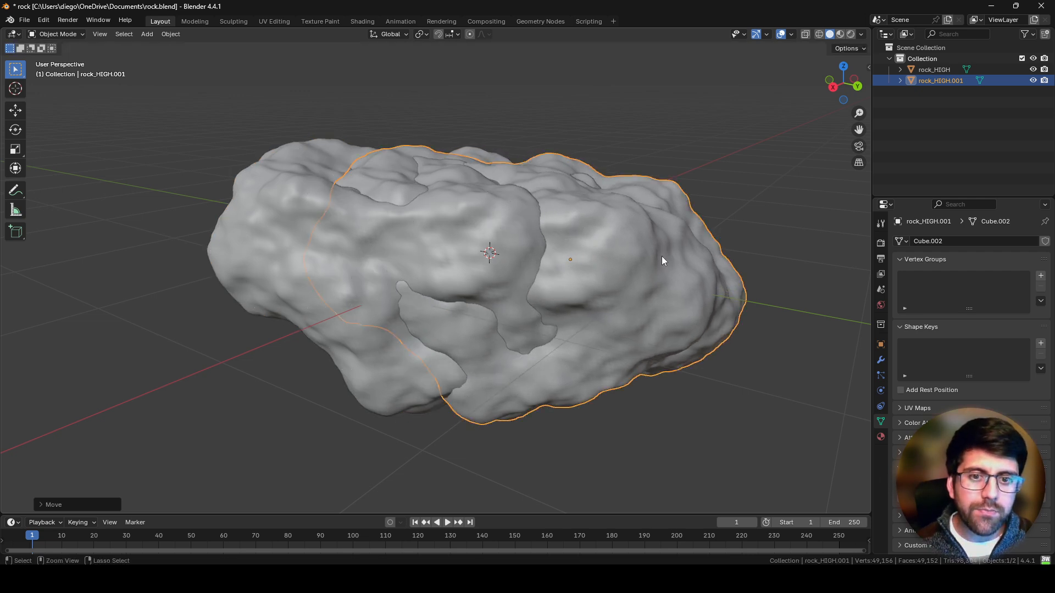
key(ctrl+z)
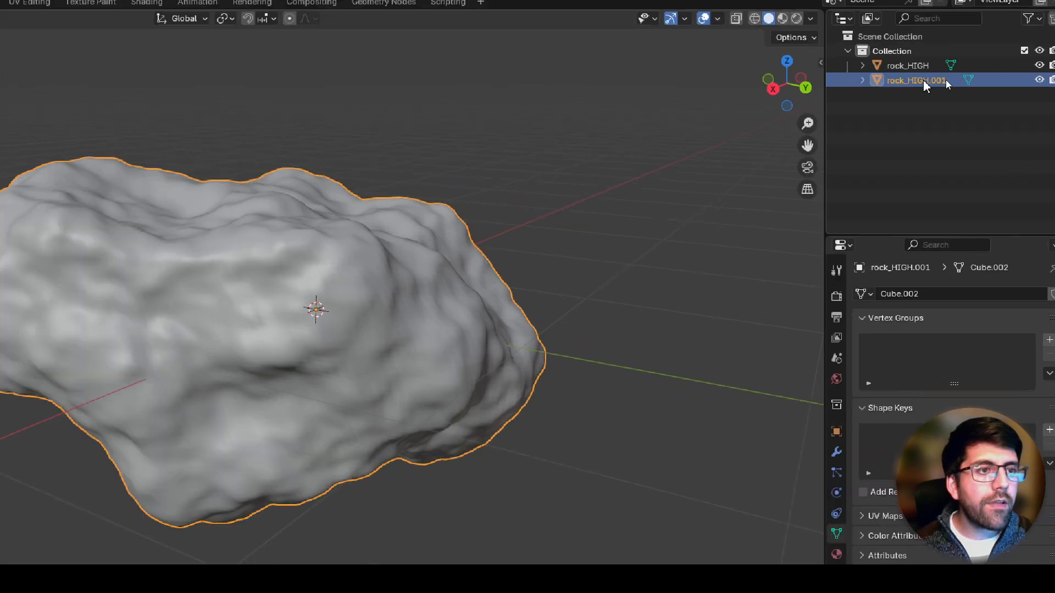
Step: Rename the duplicated rock as rock_LOW and hide the rock_HIGH object
double_click(944, 80)
click(944, 82)
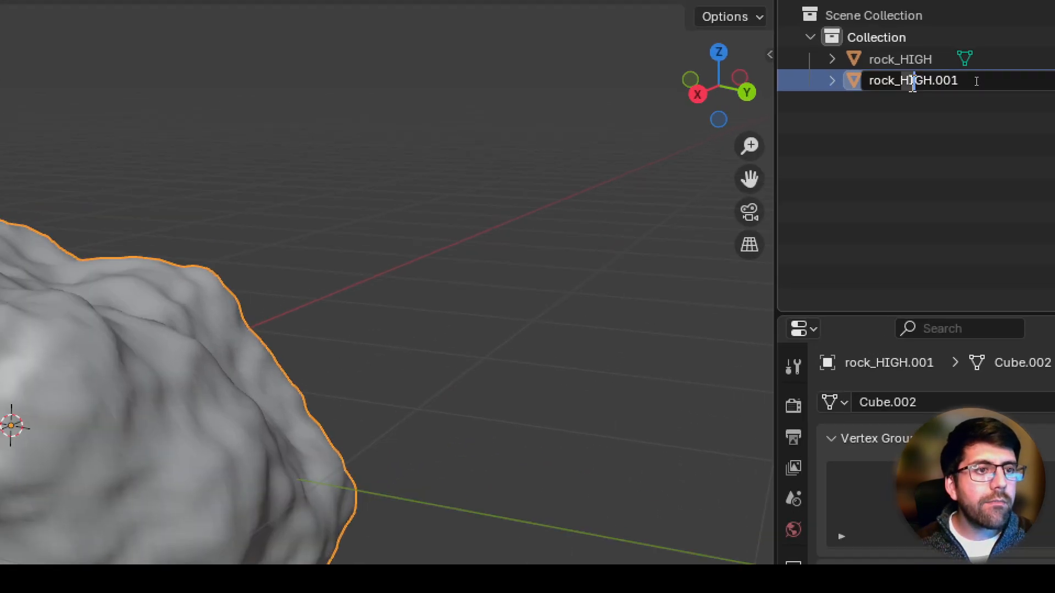
key(ctrl+a)
text(rock_lo)
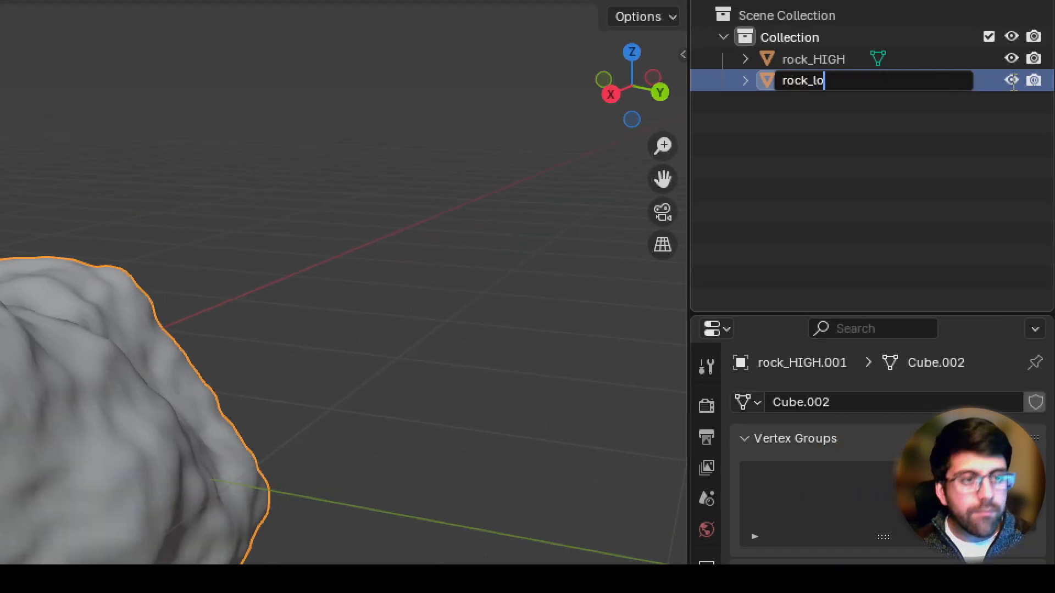
key(BackSpace)
key(BackSpace)
text(LOW)
key(Return)
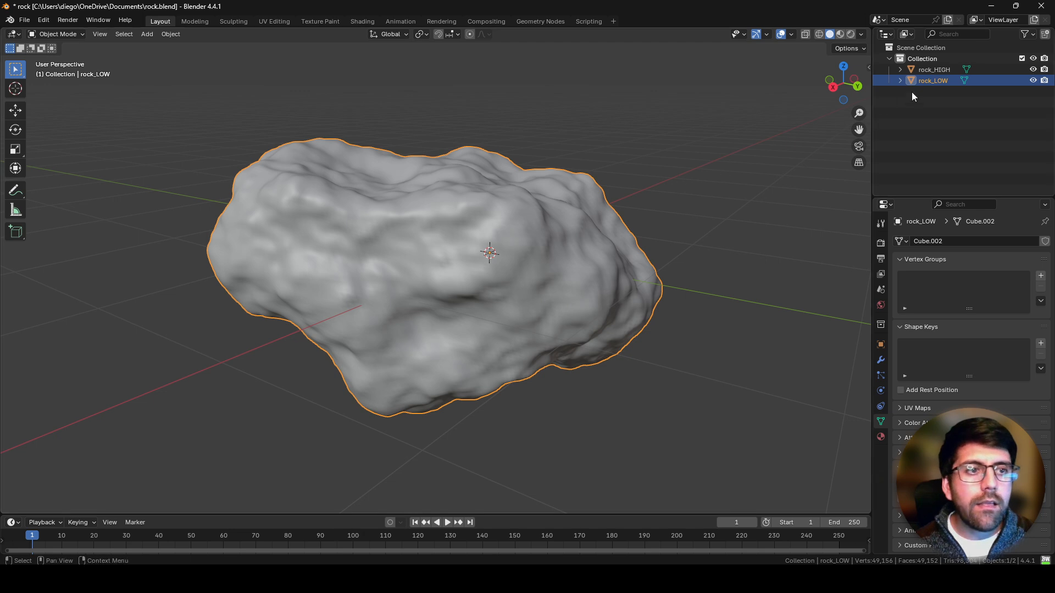
click(1033, 69)
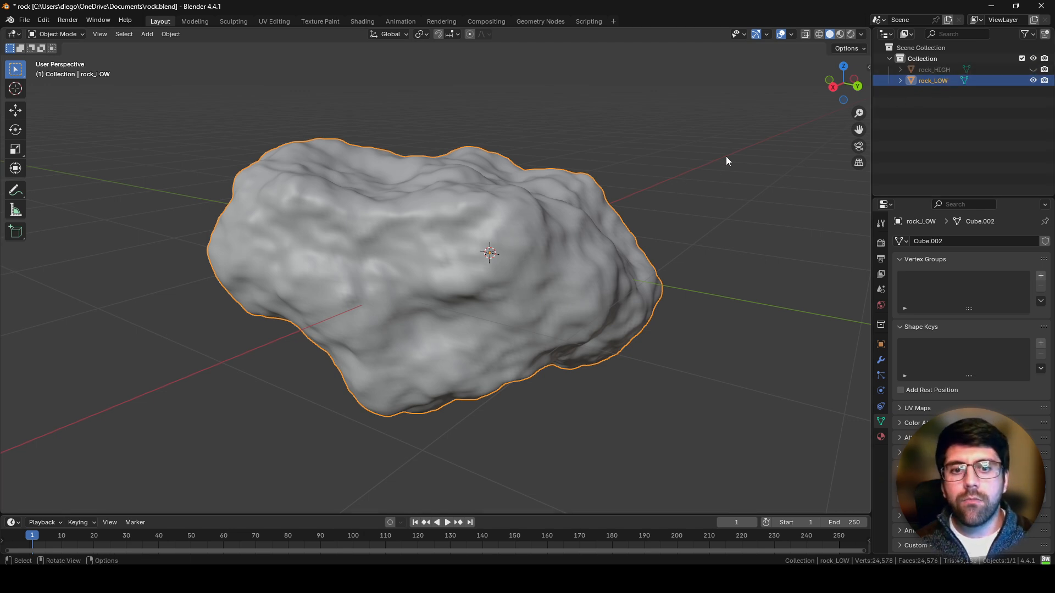
Step: Compare the remesh modes for rock_LOW, choose Quad, and open the QuadriFlow Remesh options
middle_drag(499, 240, 601, 235)
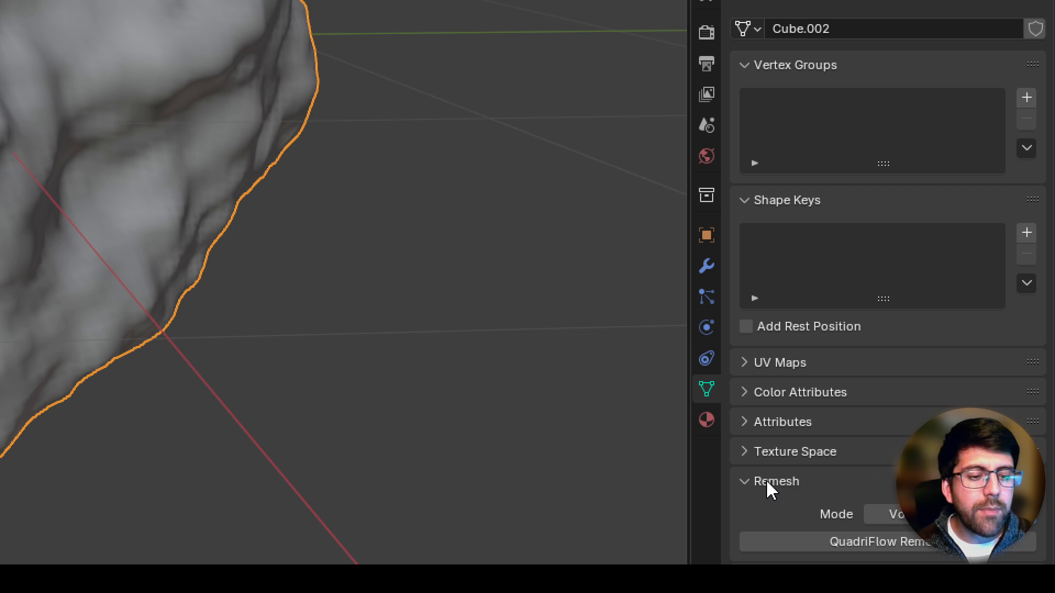
click(924, 515)
click(983, 516)
click(924, 515)
click(983, 515)
click(924, 515)
click(984, 515)
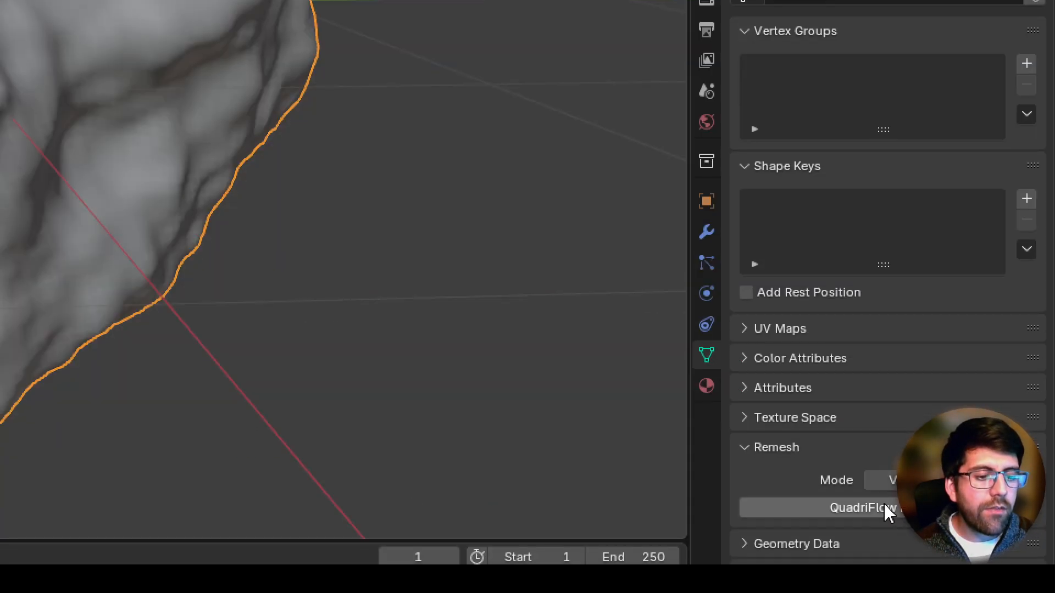
click(964, 499)
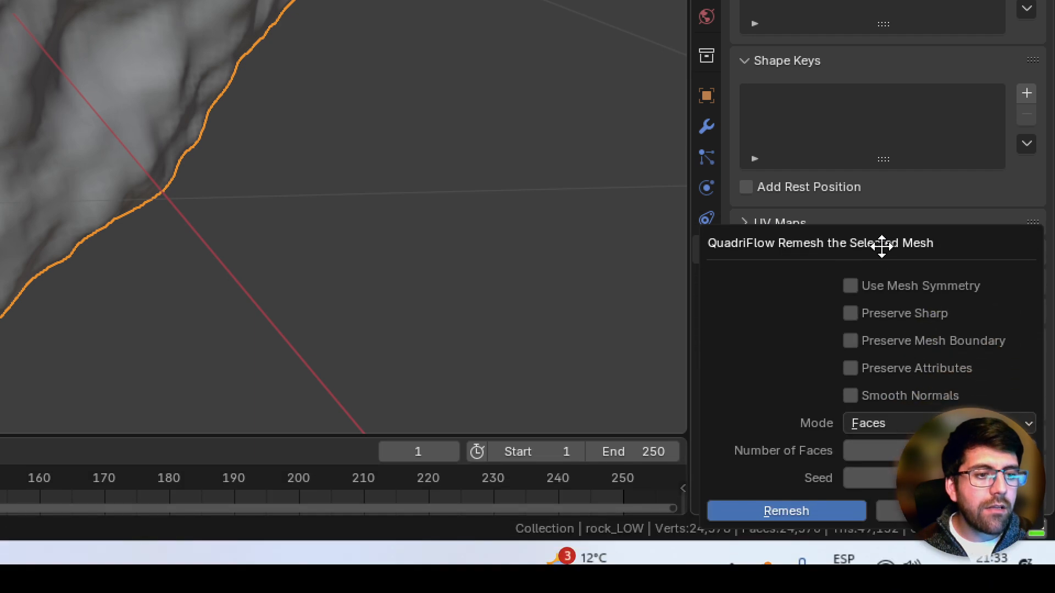
Step: Try QuadriFlow settings of 4000 faces with Use Mesh Symmetry enabled, and turn the symmetry back off
click(853, 389)
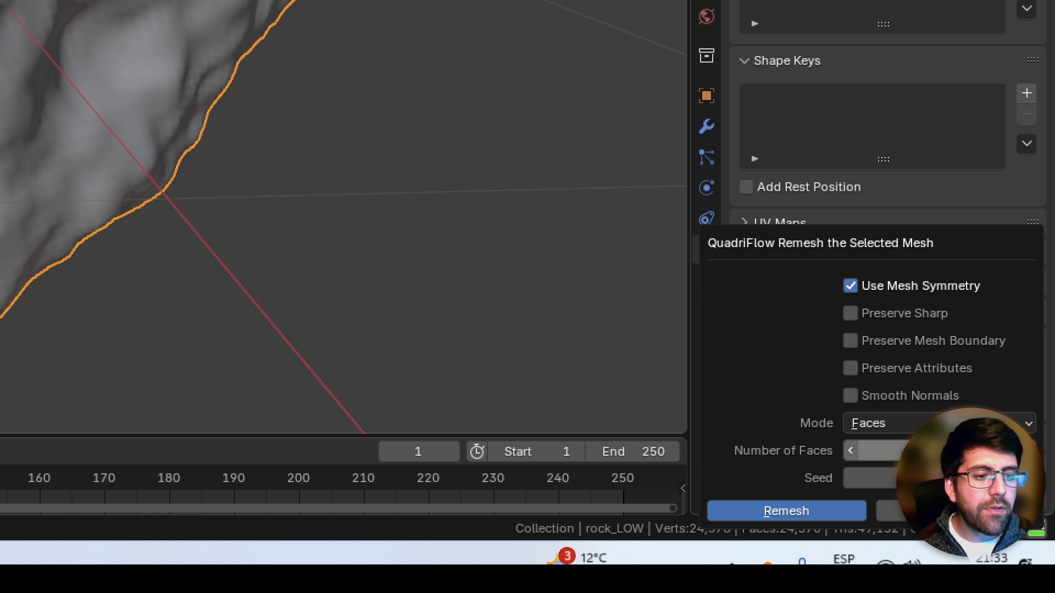
click(879, 451)
text(400)
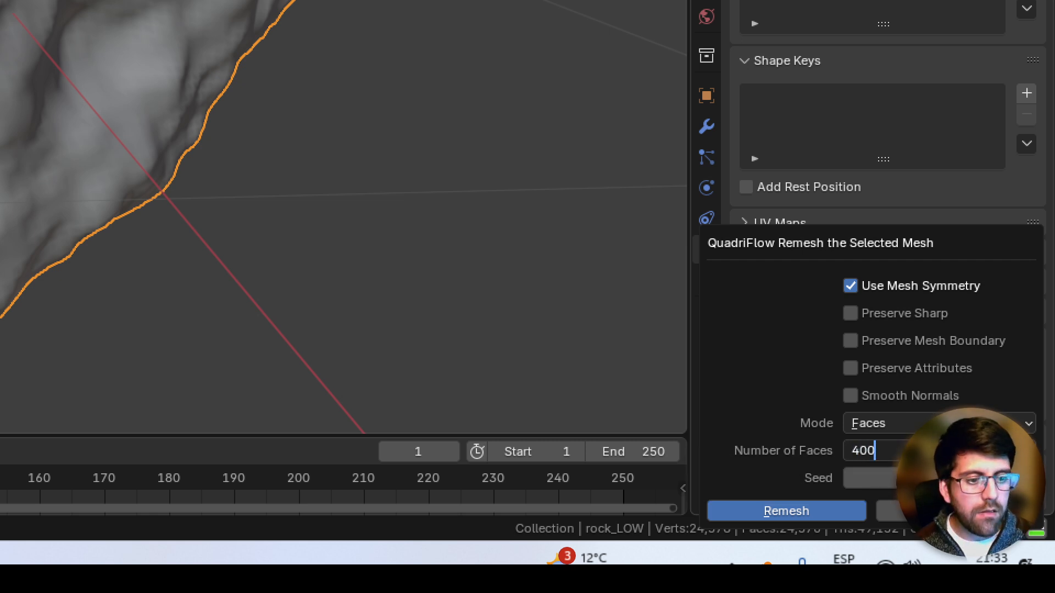
text(0)
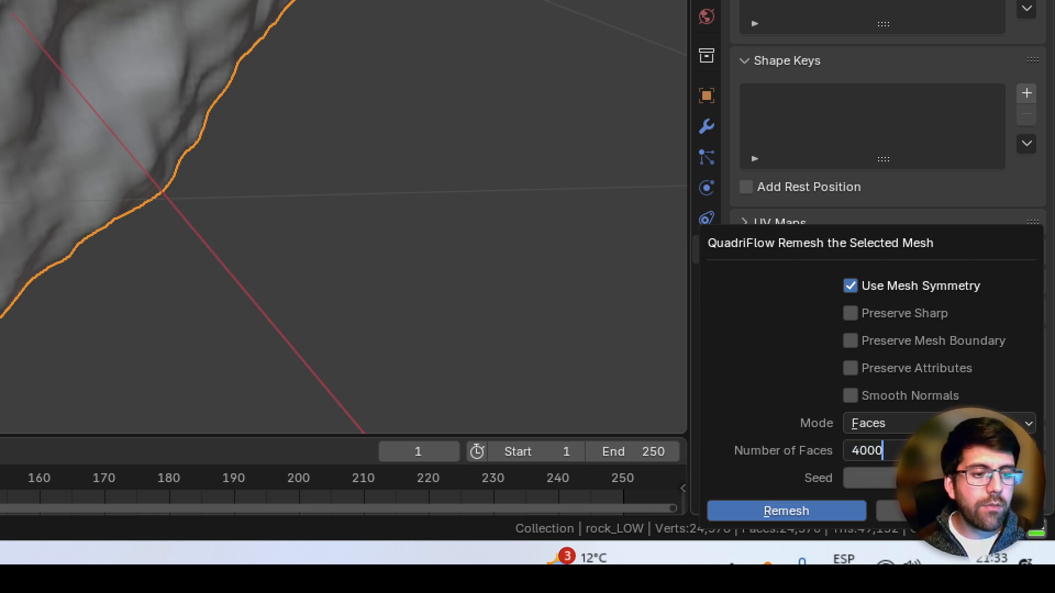
key(Return)
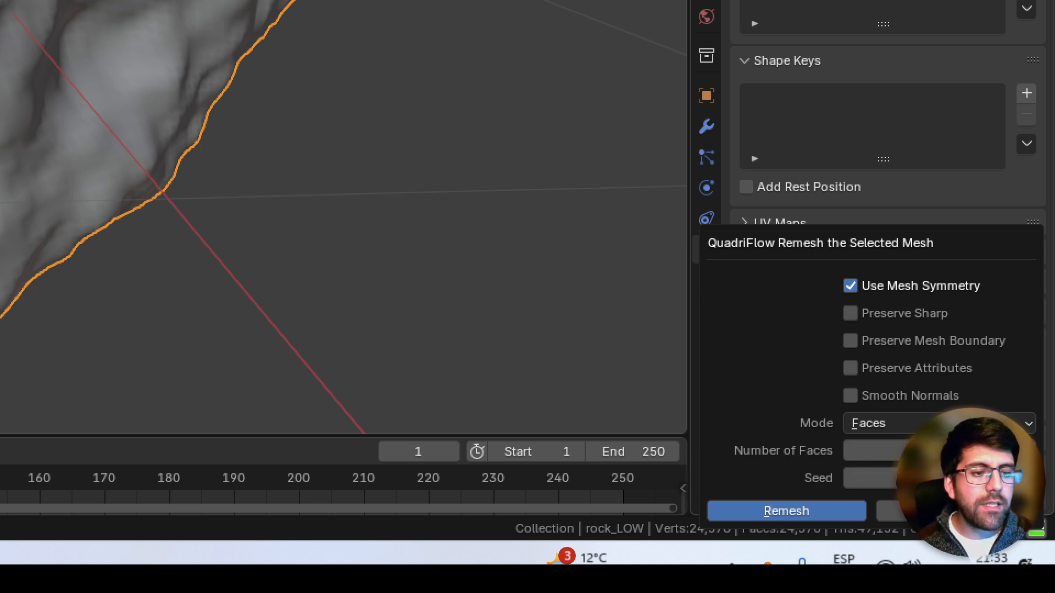
click(886, 296)
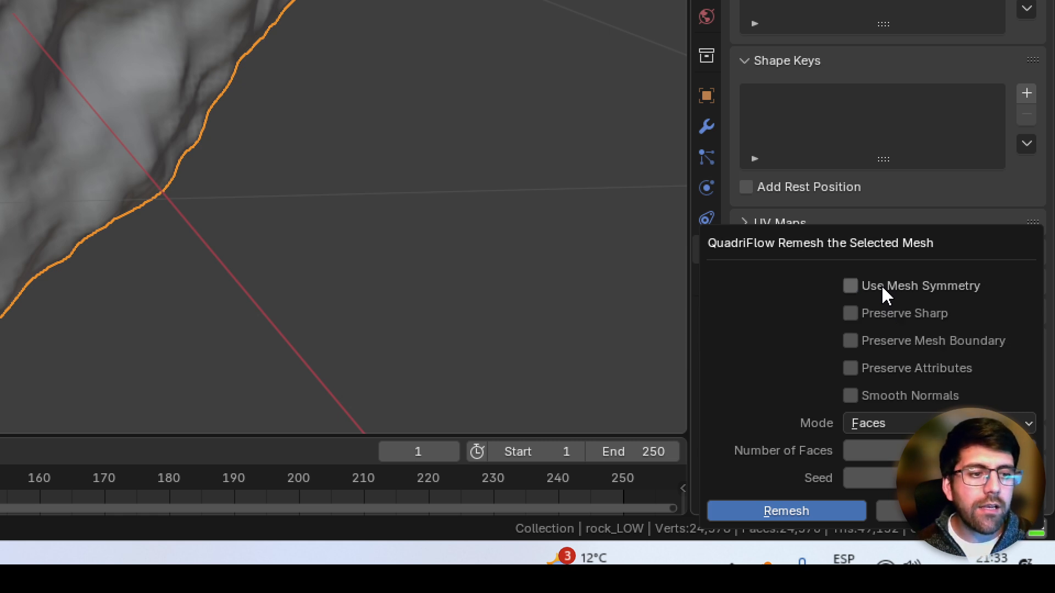
Step: Set the number of faces to 200 and run the QuadriFlow remesh on rock_LOW
click(901, 452)
text(200)
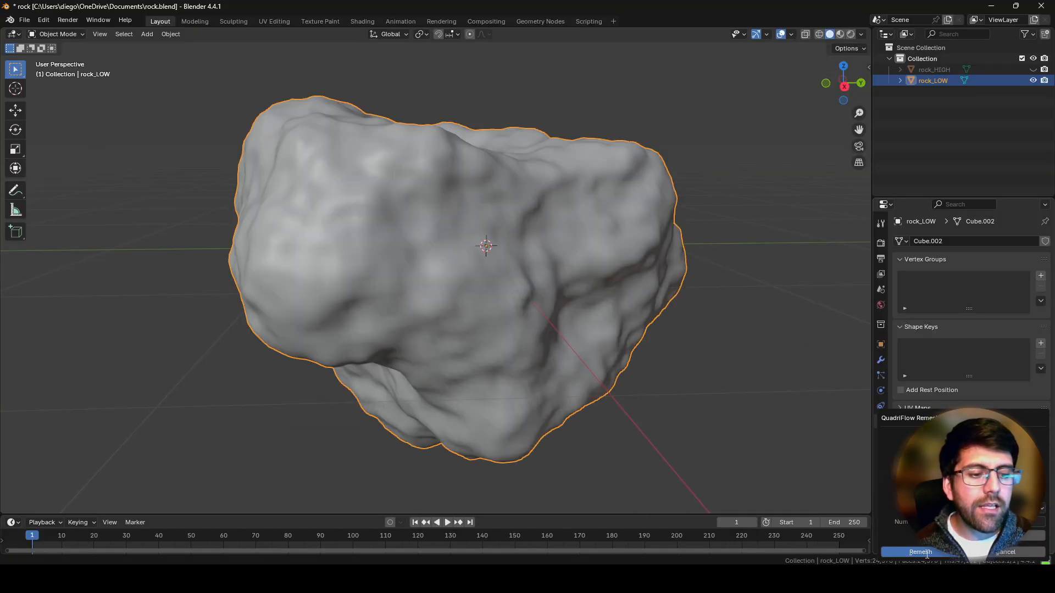
click(927, 553)
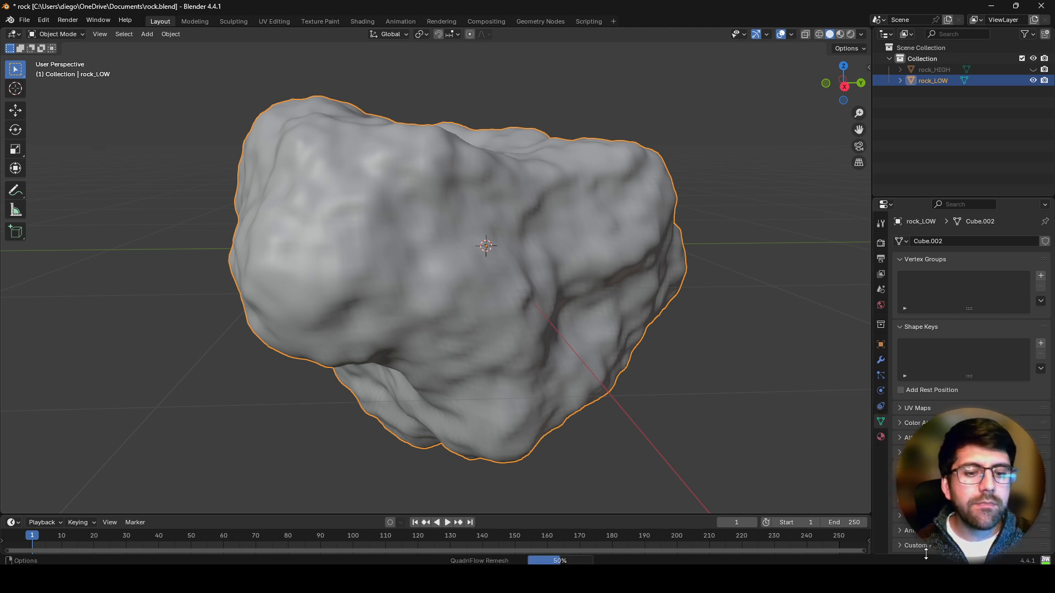
Step: Apply Shade Smooth to the remeshed rock_LOW and make rock_HIGH visible again
middle_drag(546, 265, 540, 304)
scroll(540, 305, down, 5)
mouse_move(622, 299)
middle_down()
mouse_move(540, 250)
mouse_move(467, 266)
mouse_move(651, 258)
mouse_move(508, 310)
mouse_move(436, 262)
middle_up()
right_click(540, 249)
click(489, 250)
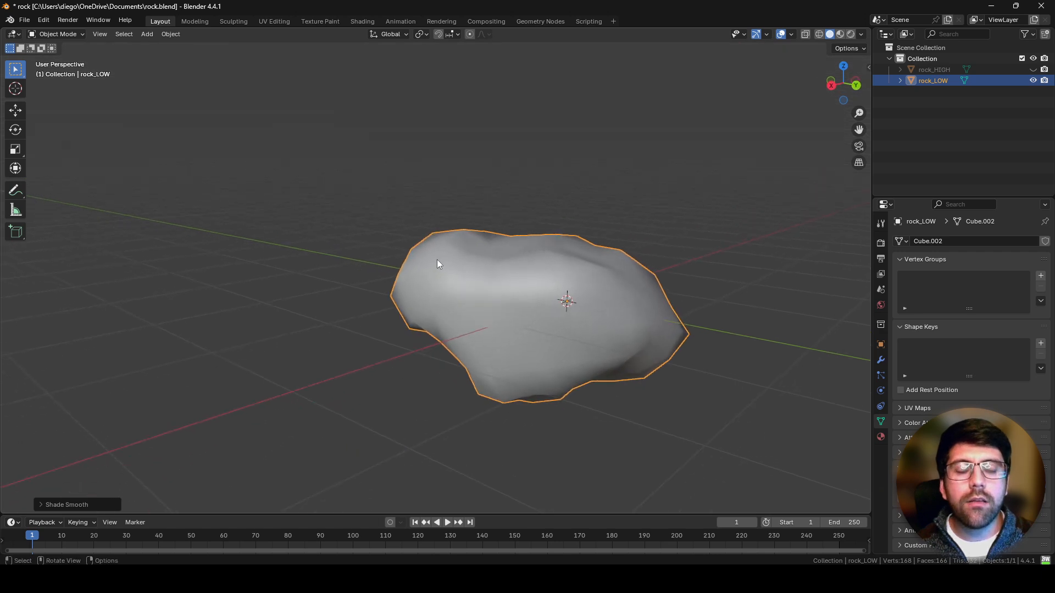
click(1033, 70)
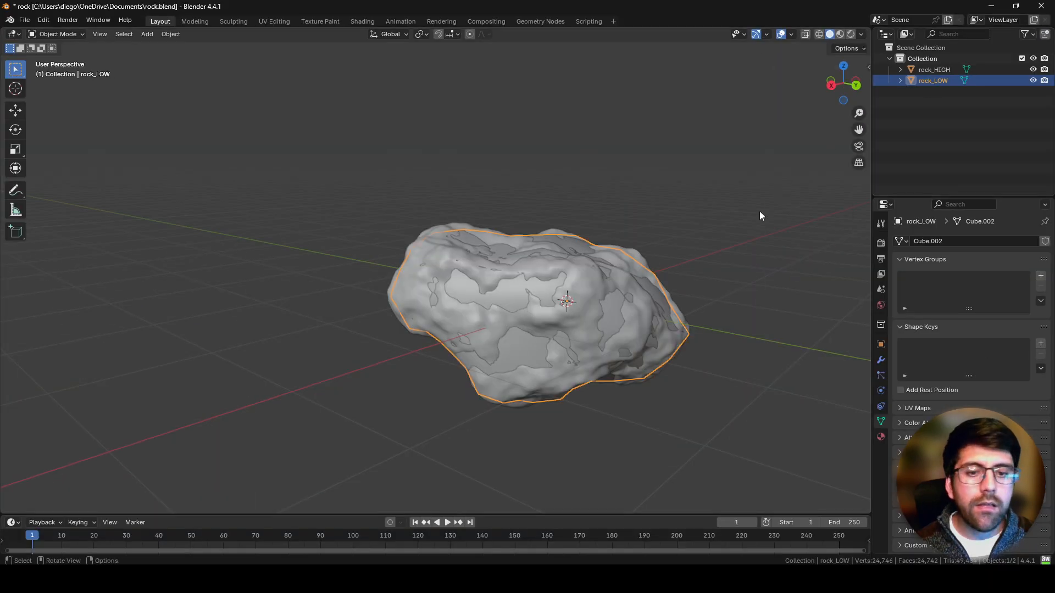
Step: Examine how the overlapping rock_LOW and rock_HIGH surfaces match from several angles, selecting each in turn
shift+middle_drag(672, 251, 618, 219)
scroll(679, 229, up, 5)
click(549, 254)
click(492, 253)
click(554, 254)
click(485, 250)
click(542, 256)
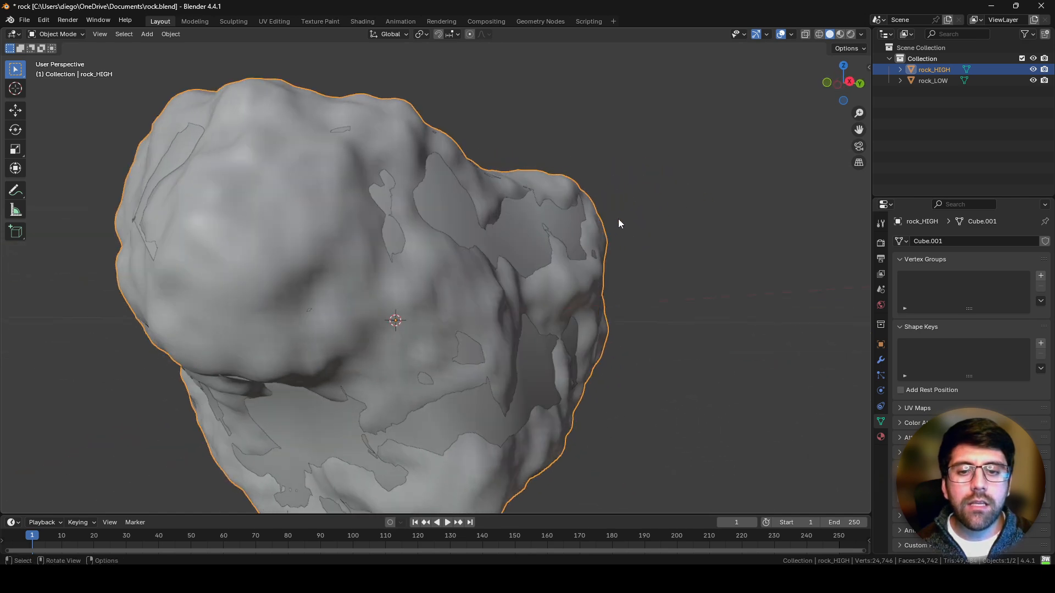
middle_drag(404, 207, 487, 157)
click(487, 157)
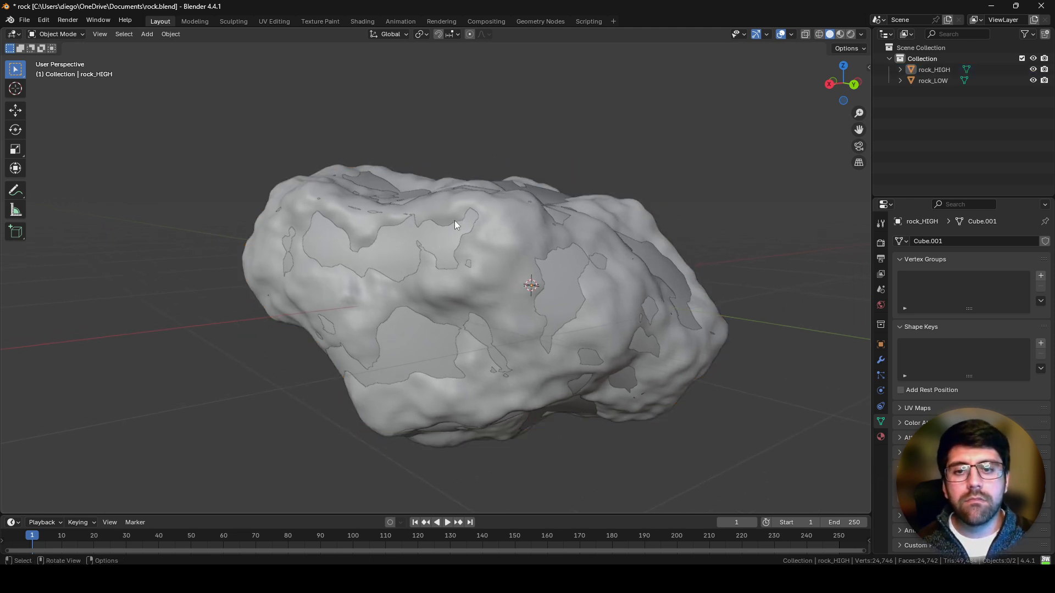
click(457, 220)
click(448, 243)
click(460, 201)
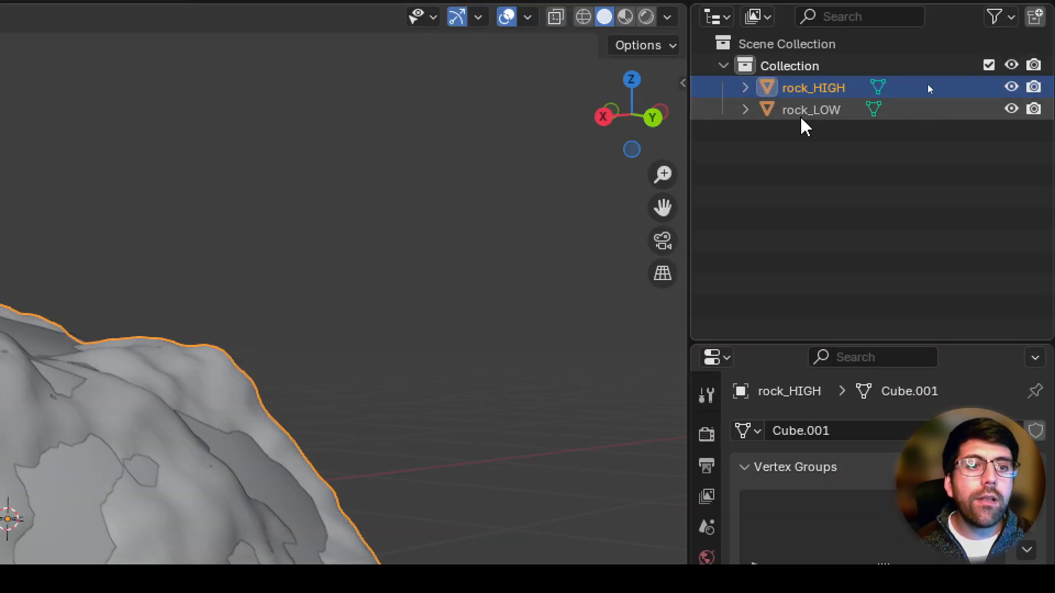
Step: Alternate the selection between the two rock objects by name, leaving only rock_LOW selected
click(808, 113)
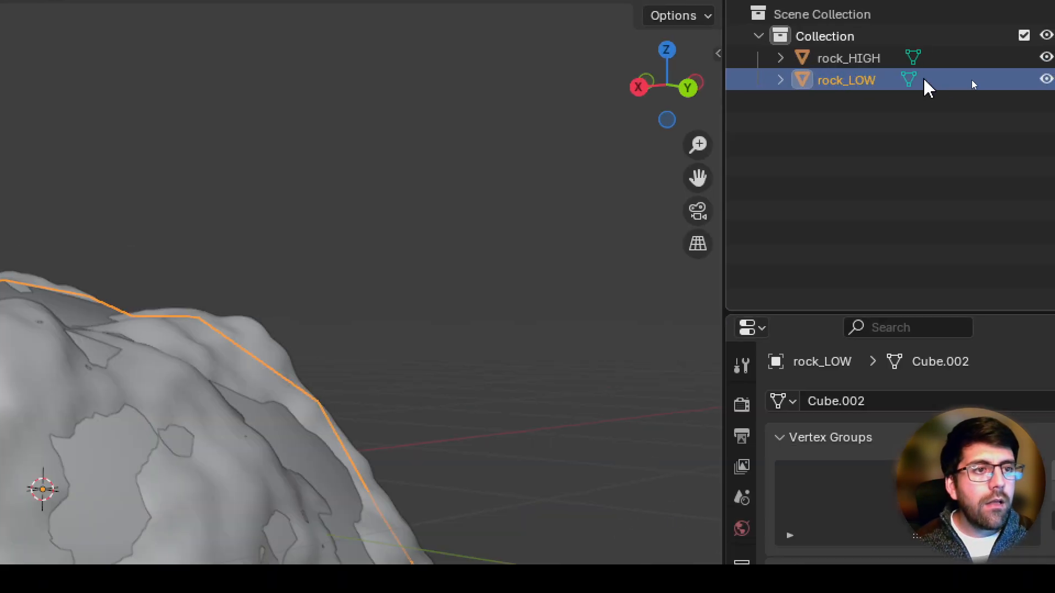
click(857, 73)
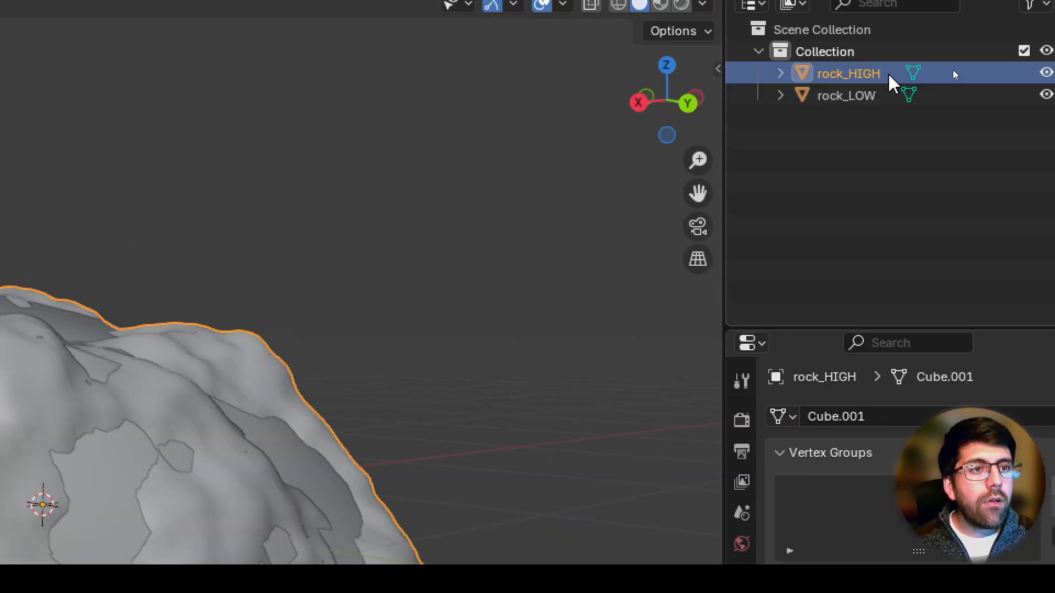
click(861, 97)
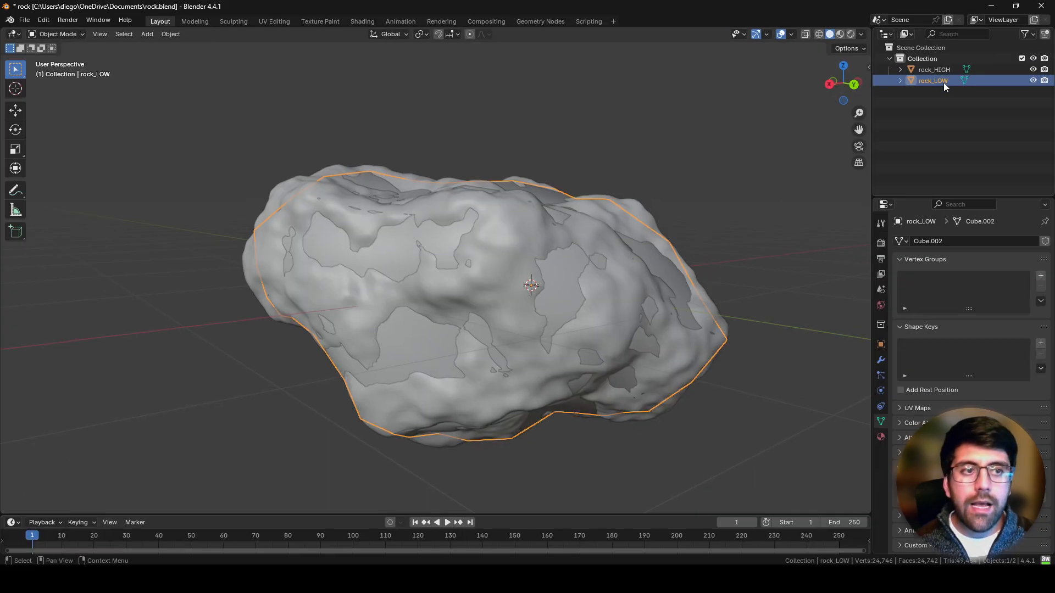
Step: Hide rock_HIGH and open rock_LOW in the UV Editing workspace
click(1033, 70)
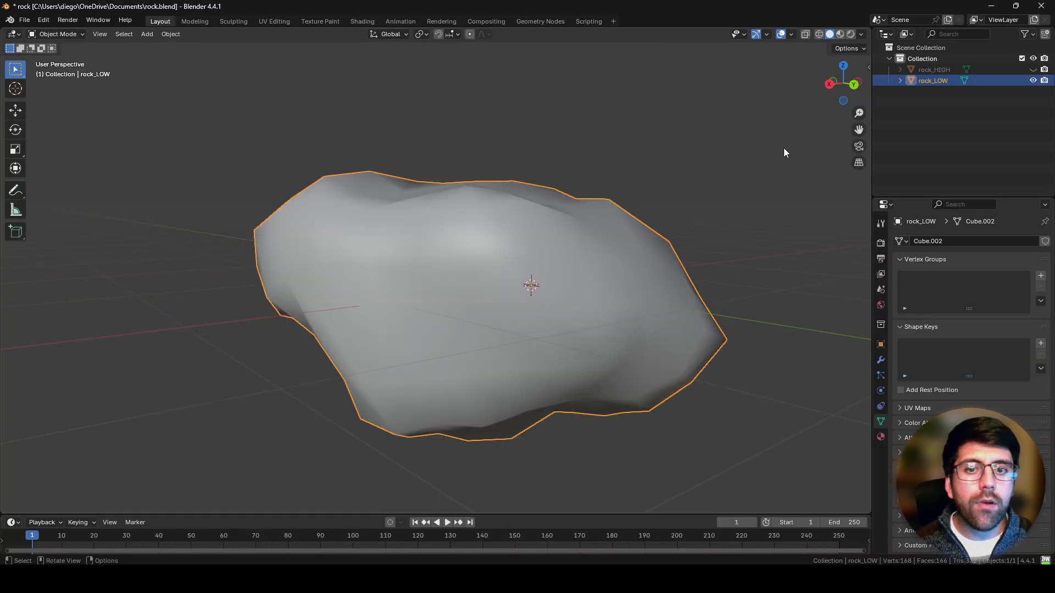
middle_drag(516, 214, 544, 222)
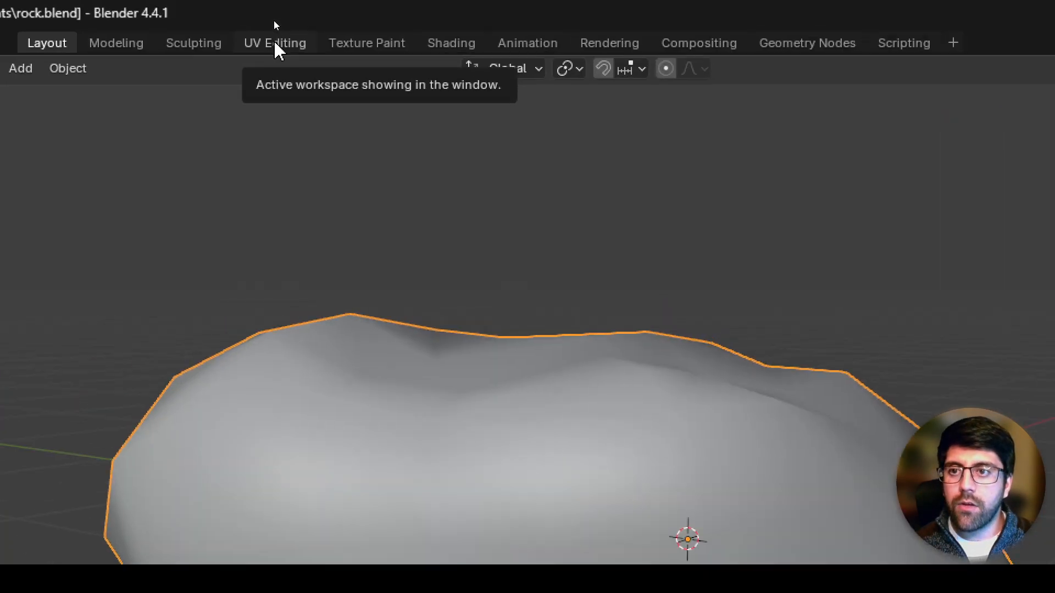
click(273, 21)
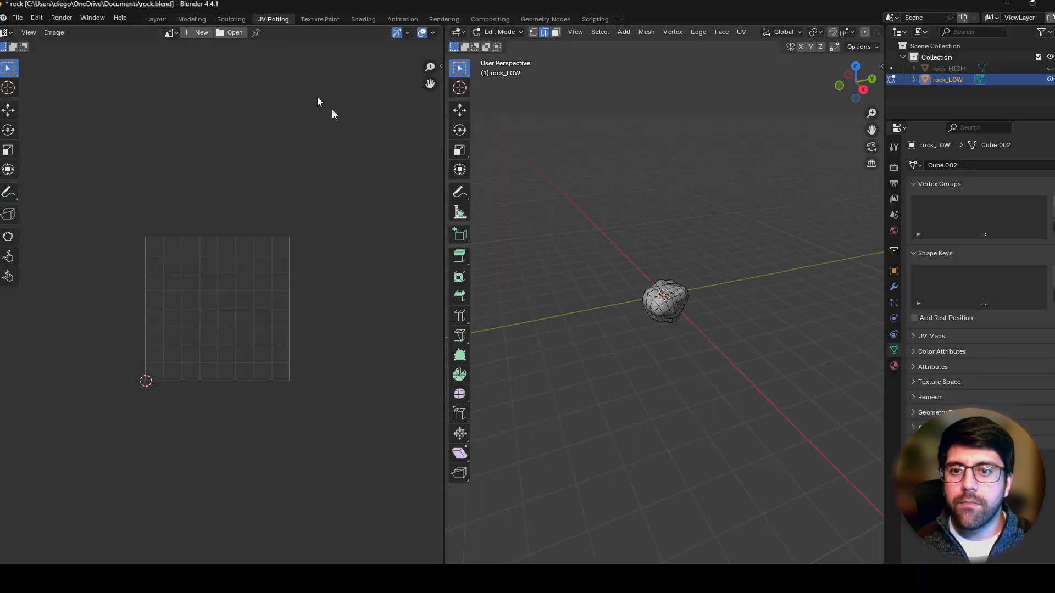
Step: Select an edge loop running around rock_LOW and mark it as a seam
scroll(623, 247, up, 5)
middle_drag(713, 243, 704, 261)
alt+click(729, 279)
scroll(729, 279, down, 5)
key(ctrl+e)
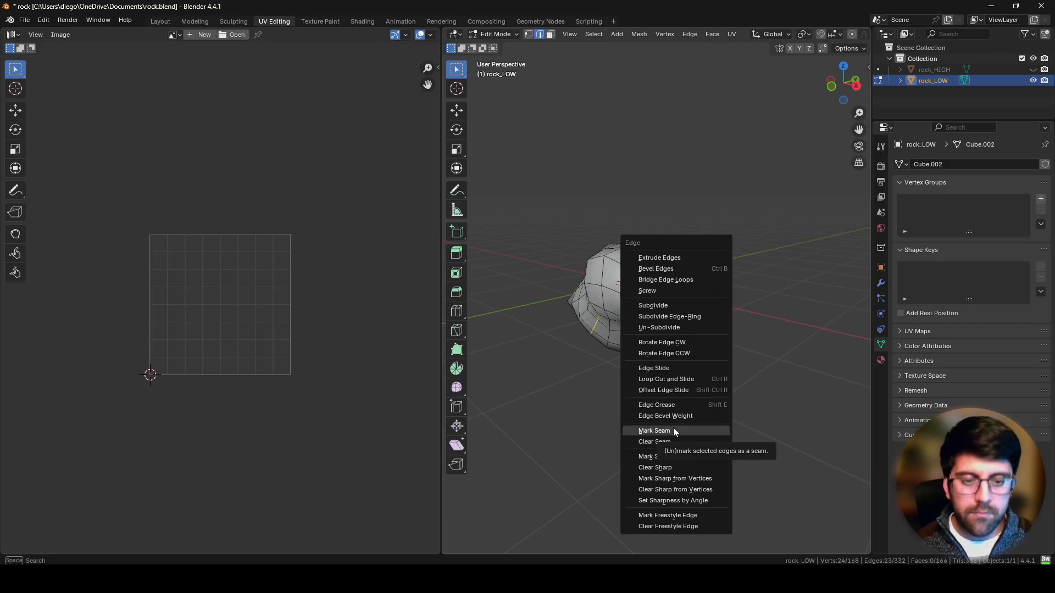
click(675, 432)
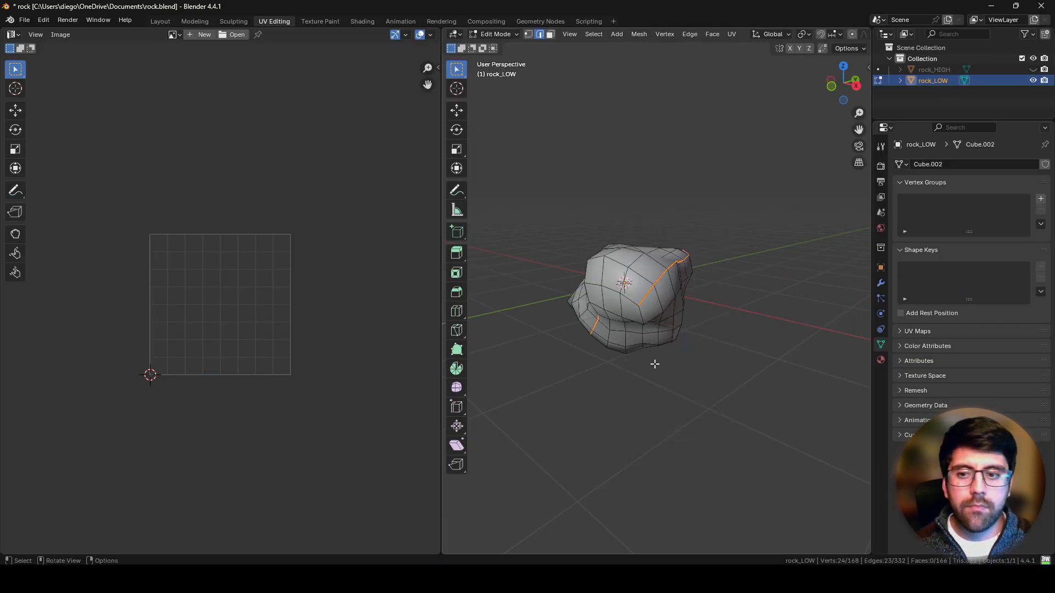
Step: Unwrap the whole rock_LOW mesh with the Minimum Stretch method
key(u)
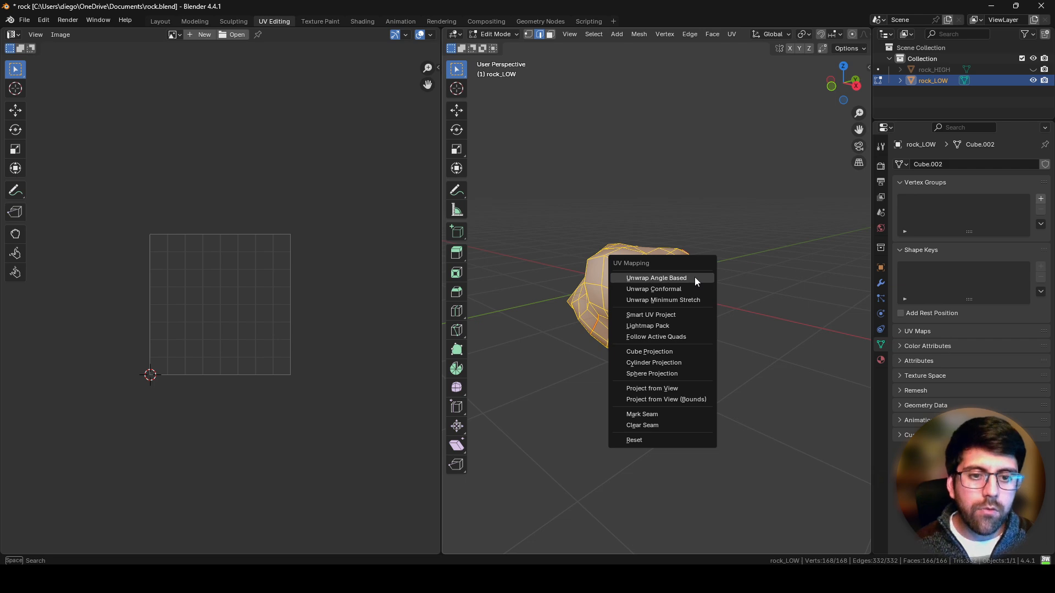
click(663, 300)
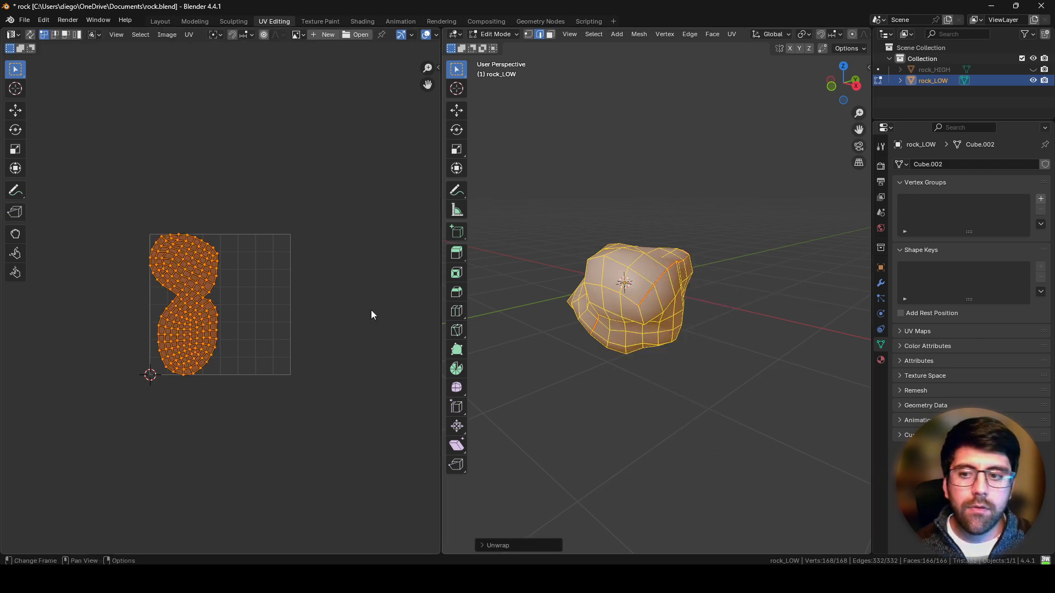
scroll(250, 299, up, 5)
middle_drag(249, 299, 396, 330)
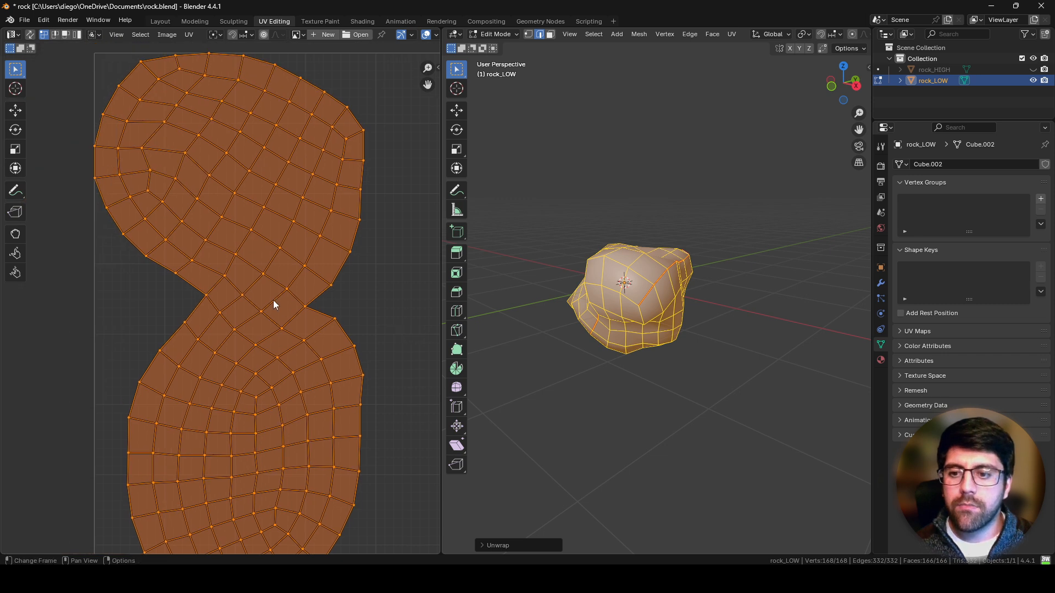
Step: Select the path of UV edges across the narrow neck between the two lobes and mark it as a seam
key(2)
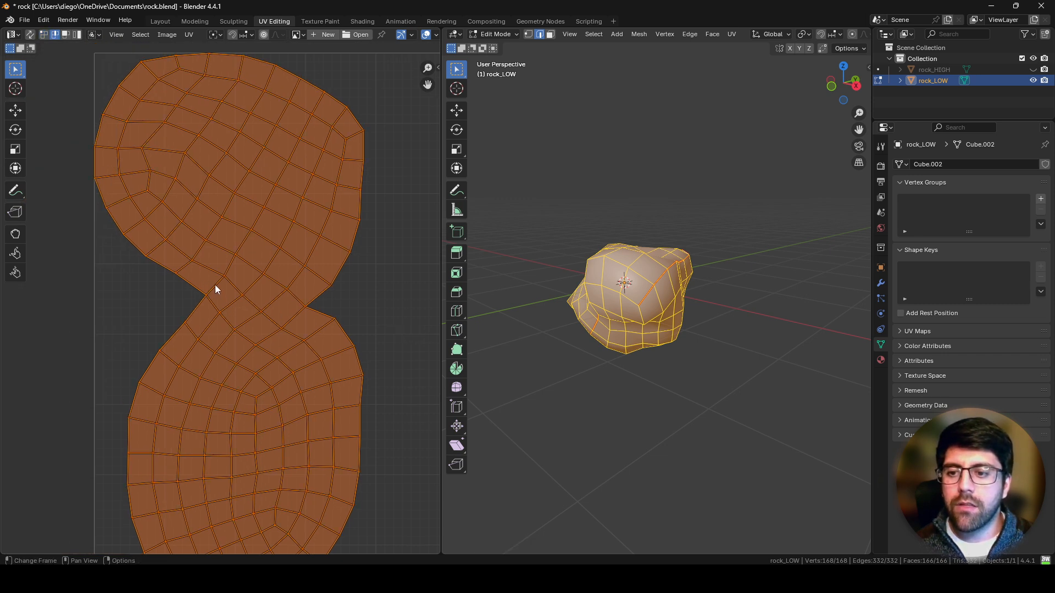
click(216, 285)
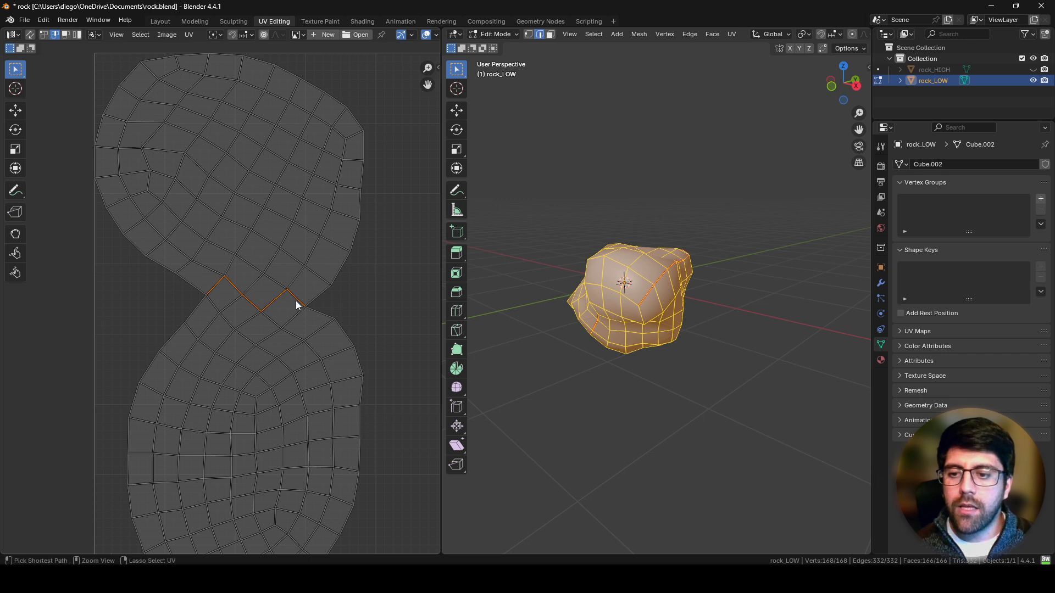
key(ctrl+e)
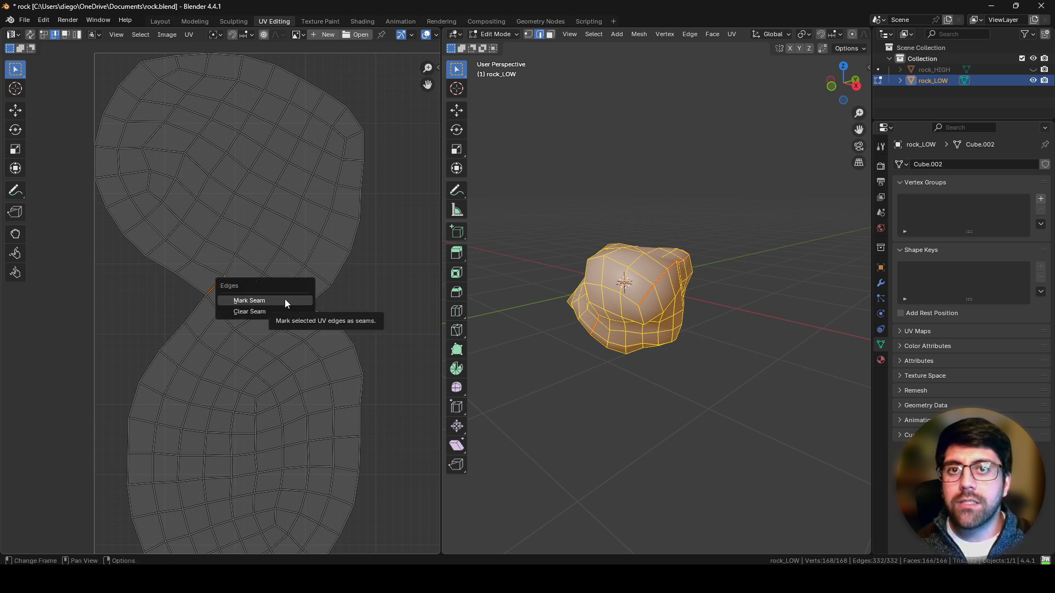
click(285, 300)
Step: Unwrap all of rock_LOW's UVs again using the added seam
key(a)
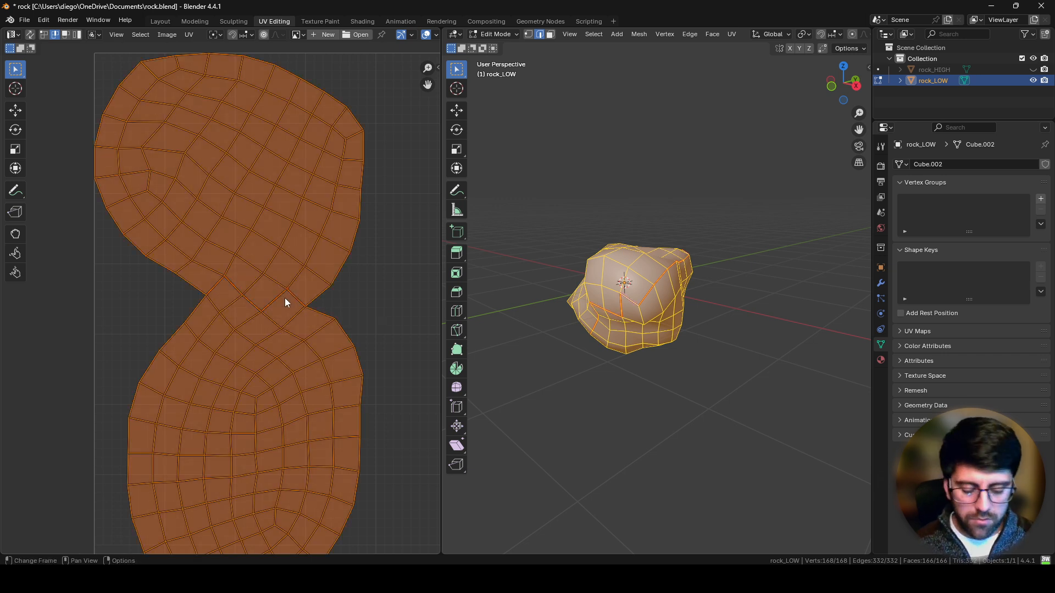
key(u)
click(278, 320)
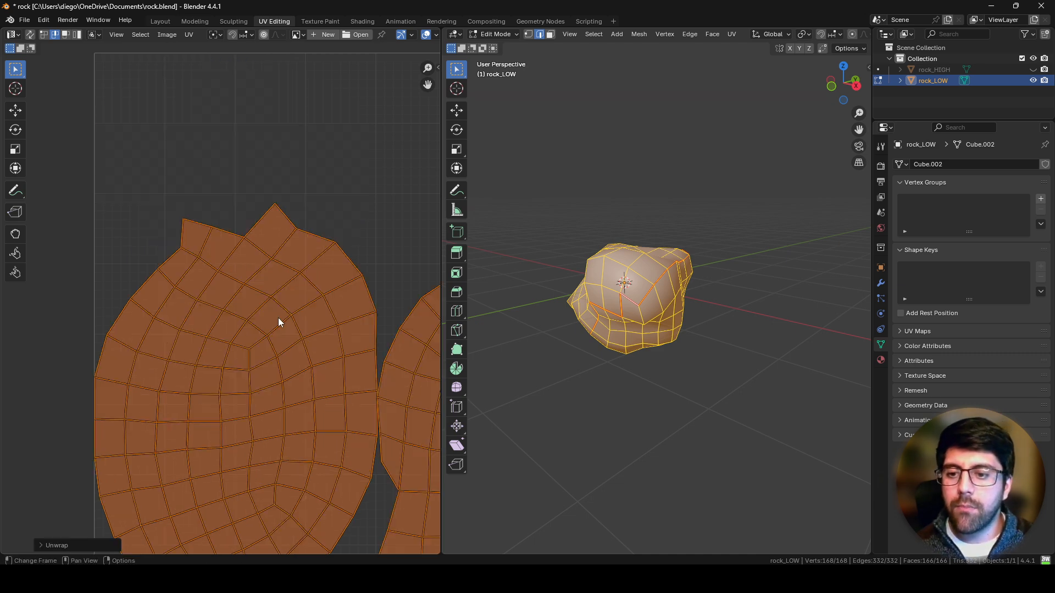
scroll(319, 281, down, 6)
scroll(316, 275, up, 5)
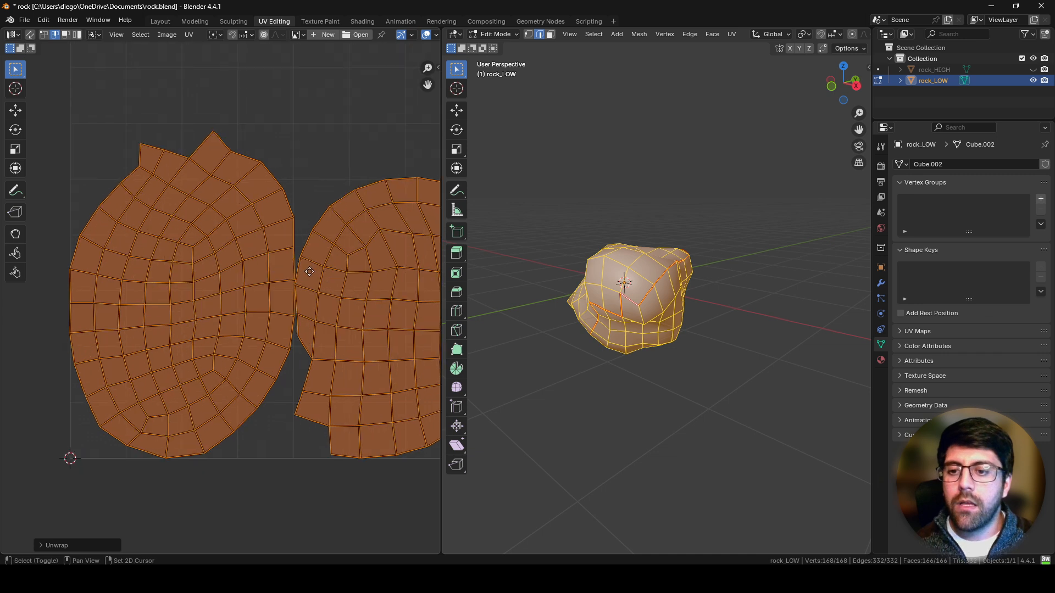
middle_drag(324, 272, 258, 280)
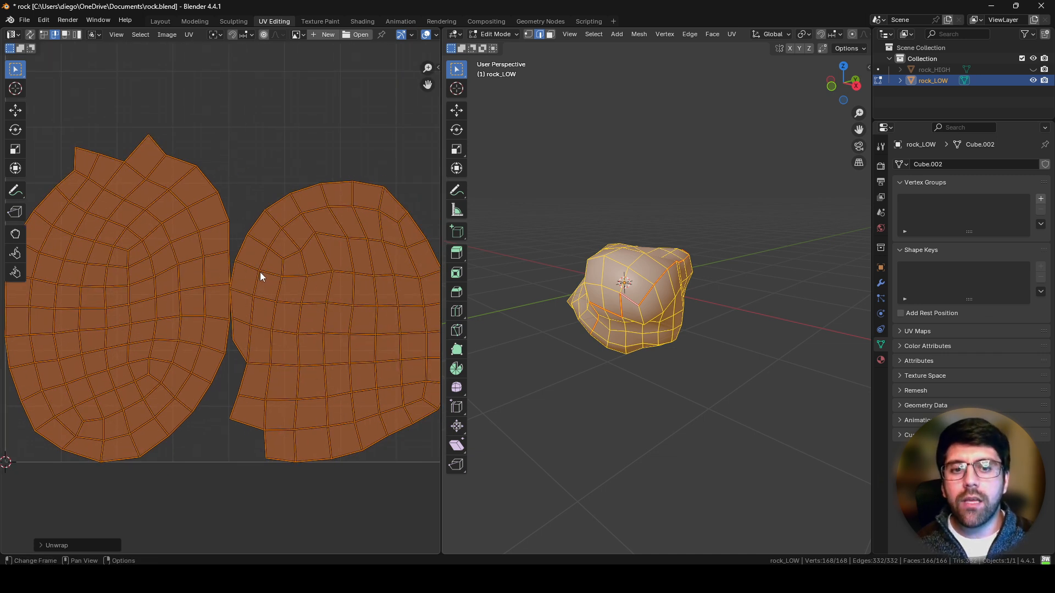
Step: Return to Object Mode, make rock_HIGH visible again, and select only rock_LOW
key(Tab)
middle_drag(683, 288, 609, 290)
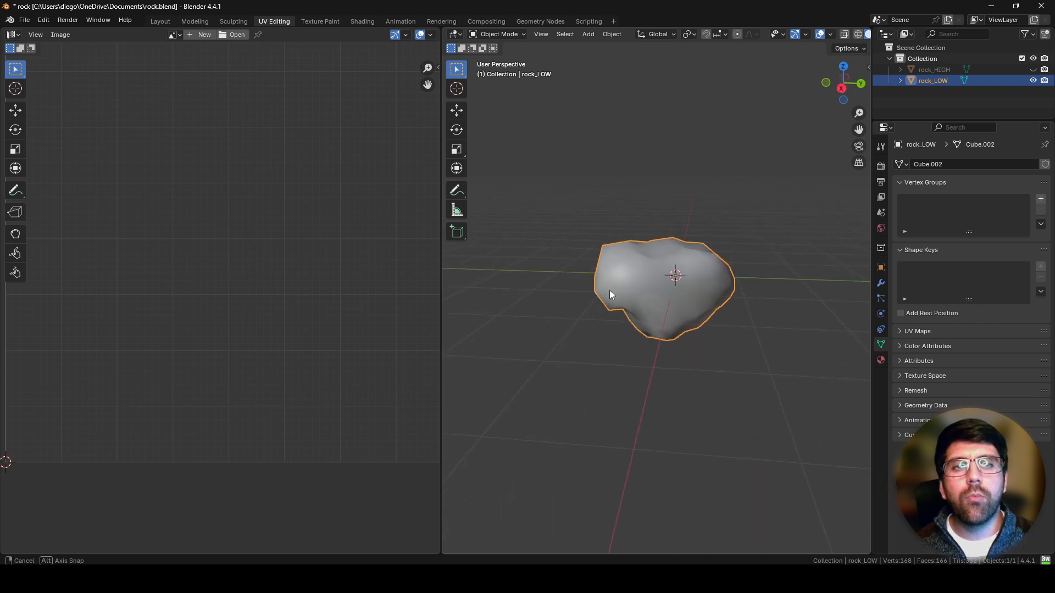
click(941, 72)
click(1032, 69)
click(942, 81)
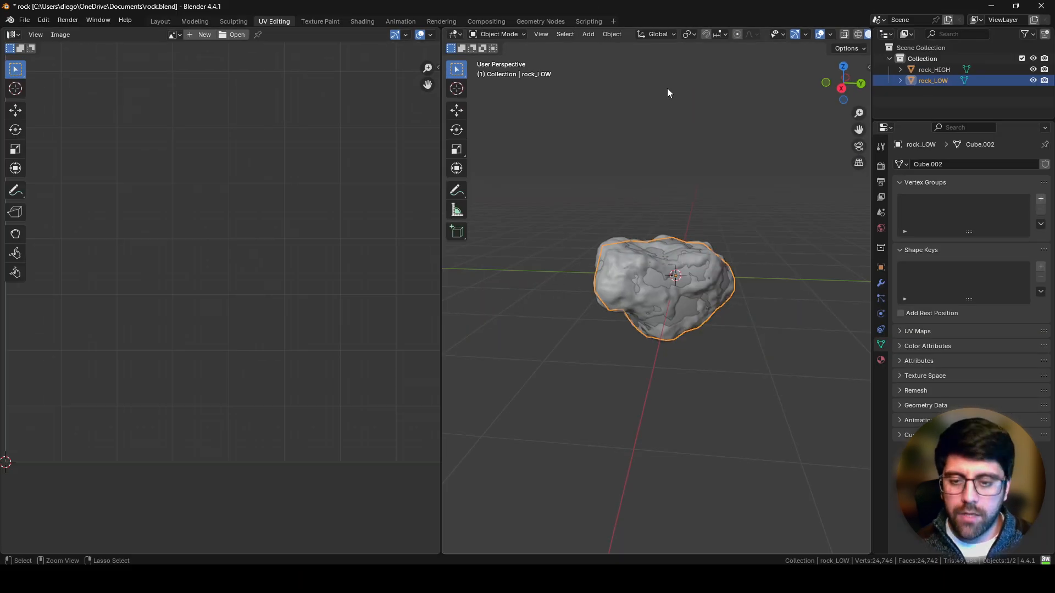
Step: Start a Wavefront OBJ export and create and open a new folder named TUTORIALVR inside Documents
click(21, 22)
mouse_move(64, 176)
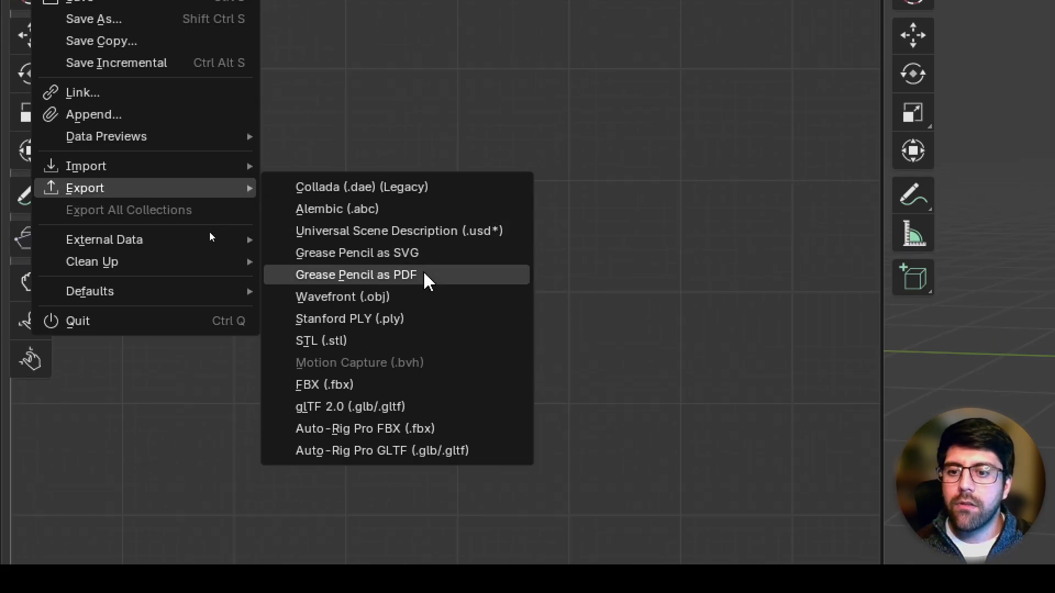
click(410, 296)
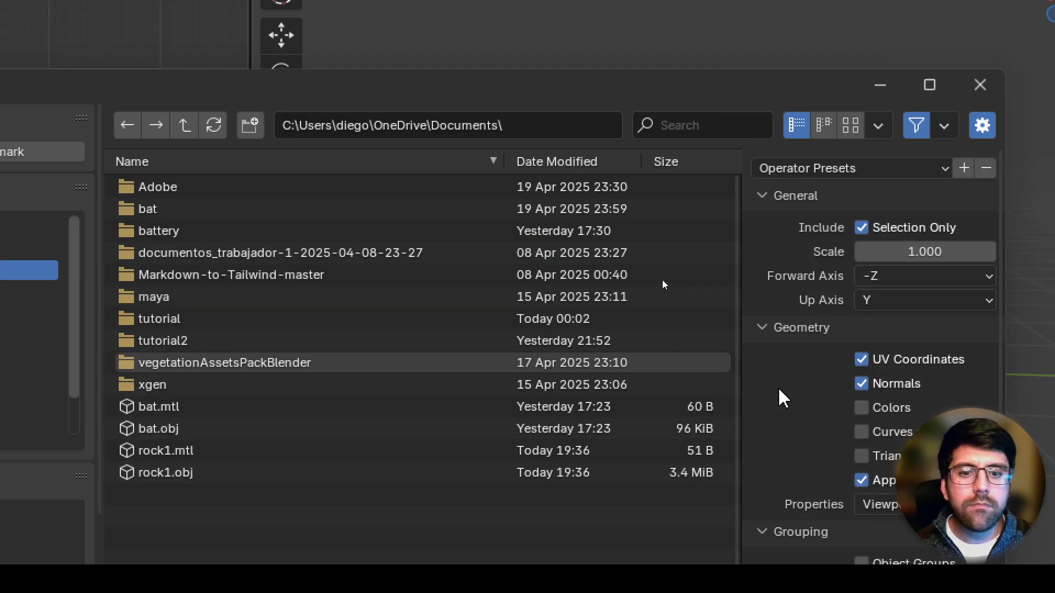
click(250, 125)
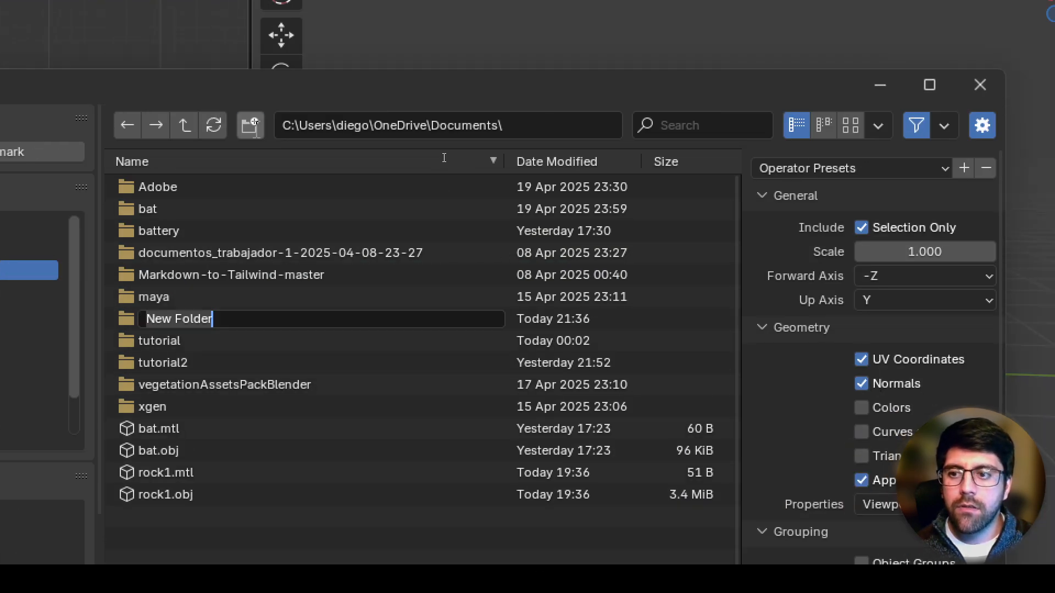
text(TUTORIAL)
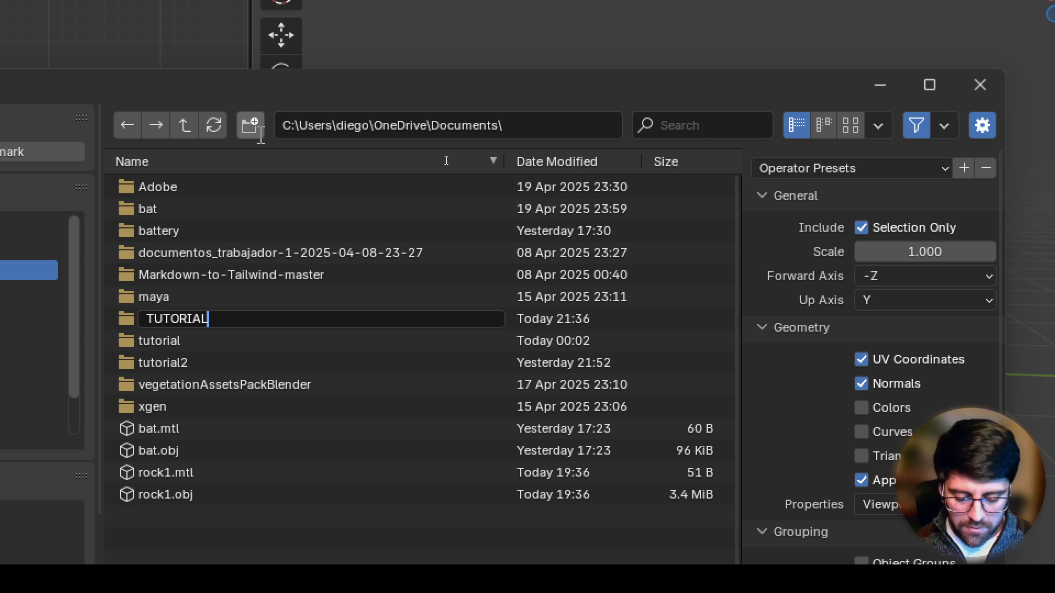
text(VR)
key(Return)
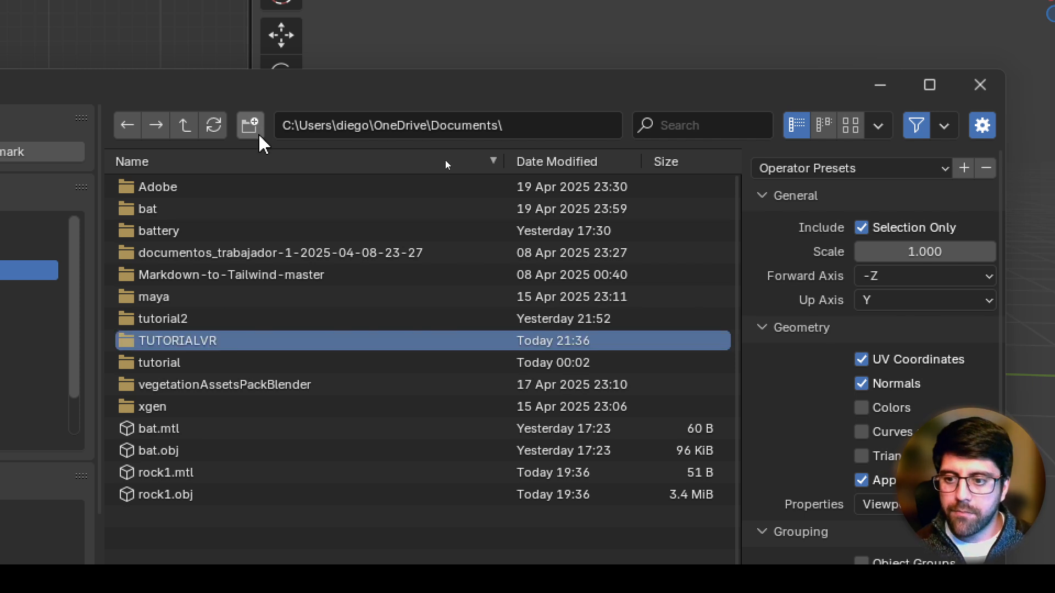
double_click(210, 343)
Step: Name the file rock-LOW.obj and export rock_LOW with Selection Only enabled
click(190, 353)
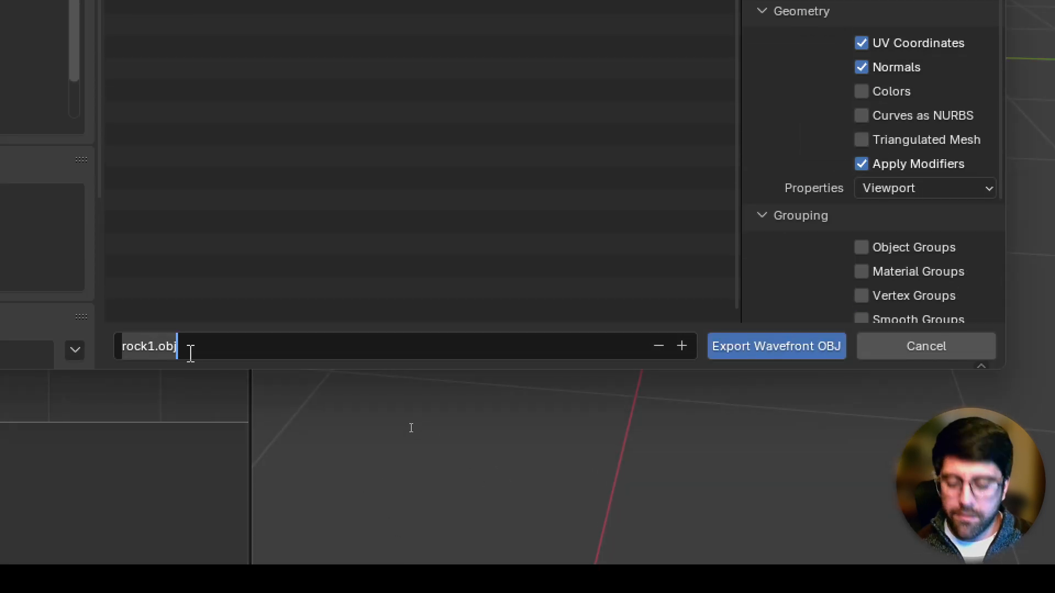
text(rock)
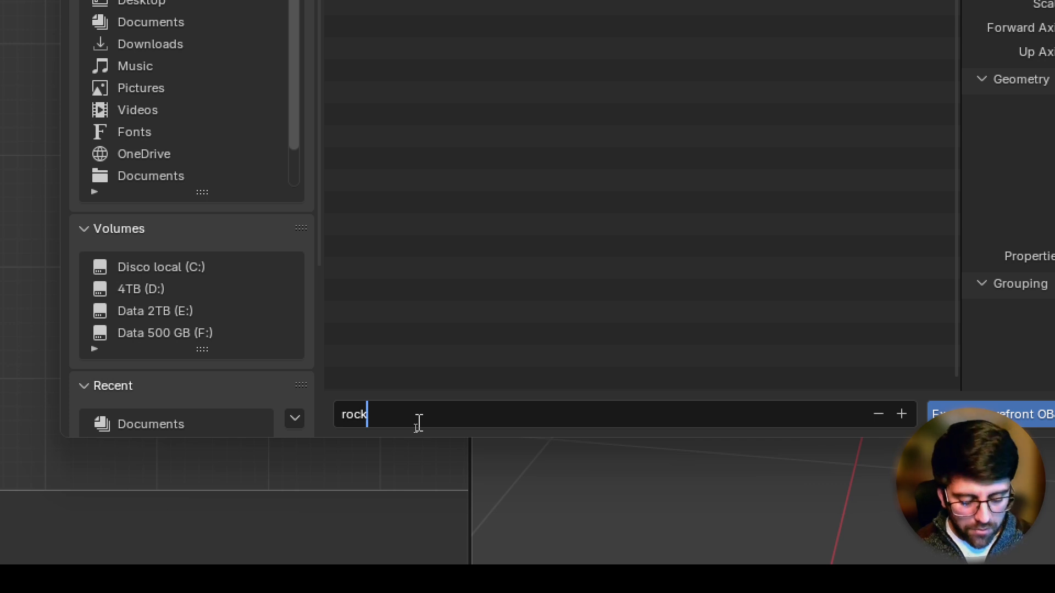
text(-LOW)
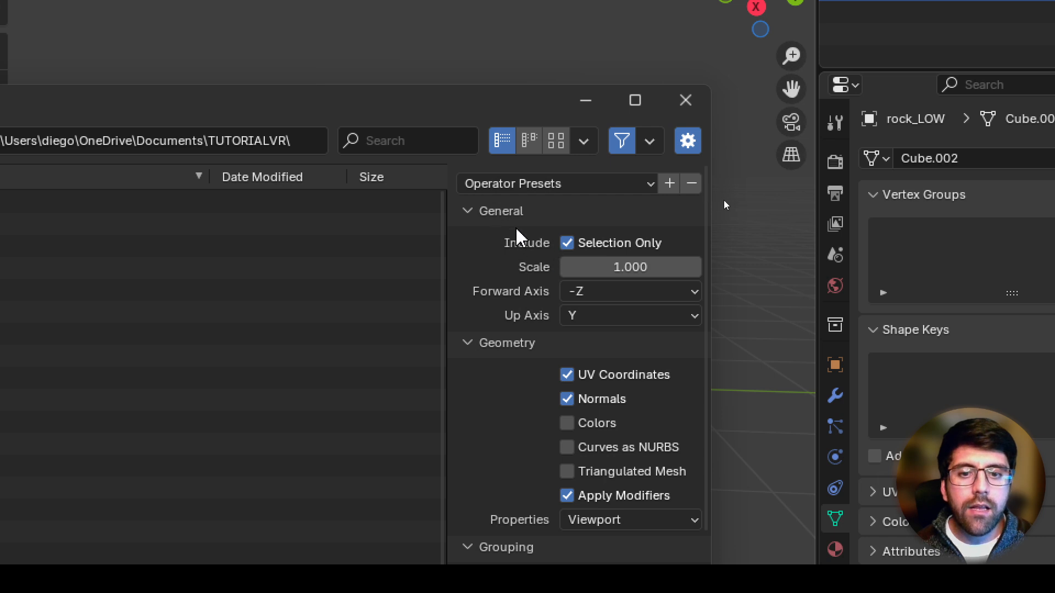
click(567, 243)
click(566, 245)
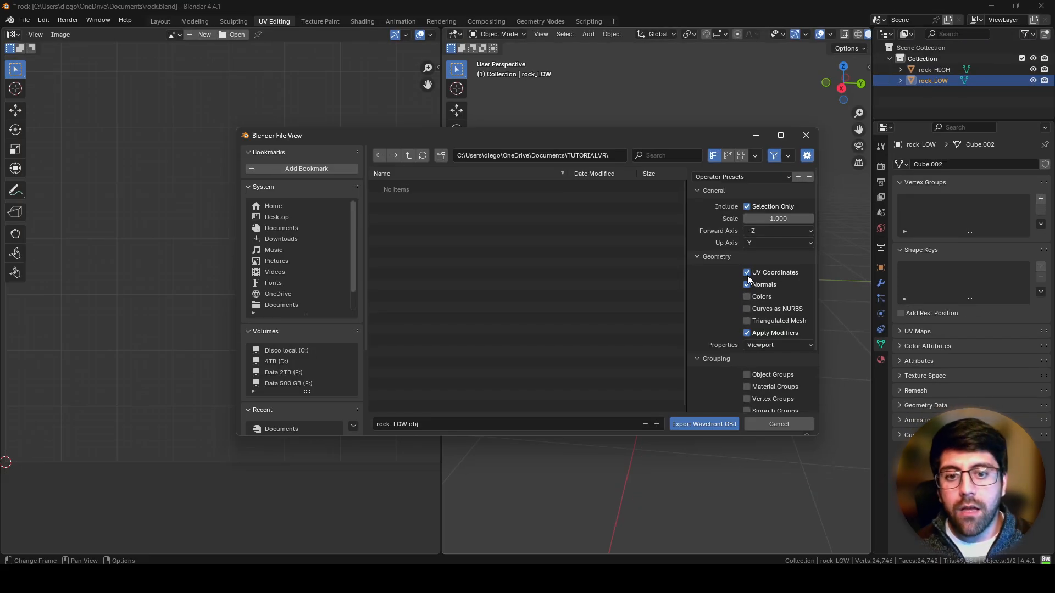
click(697, 424)
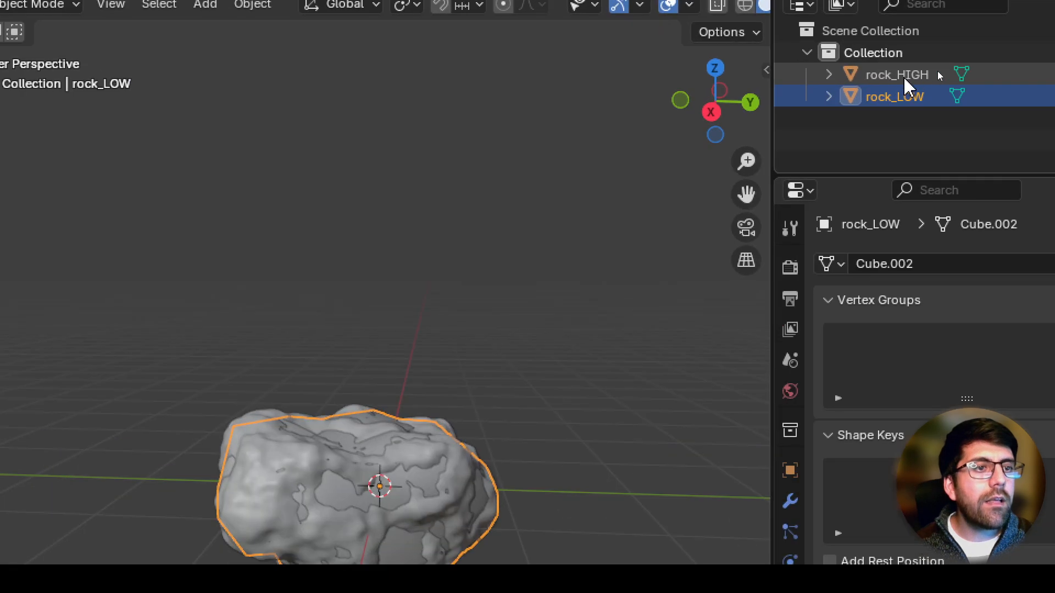
Step: Select rock_HIGH, start a Wavefront OBJ export, and name the file rock-HIGH.obj
click(944, 70)
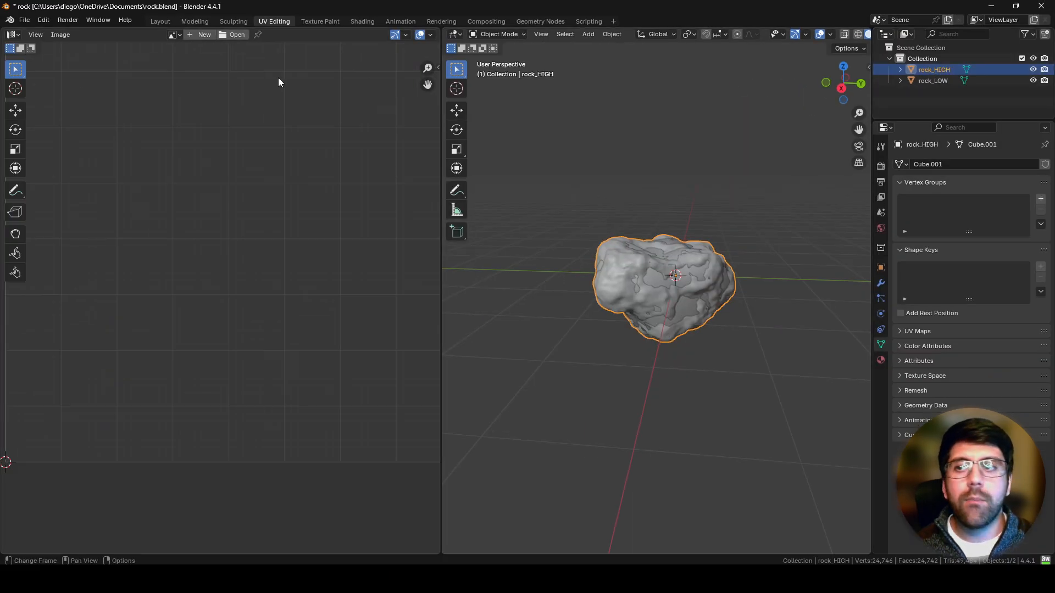
click(25, 19)
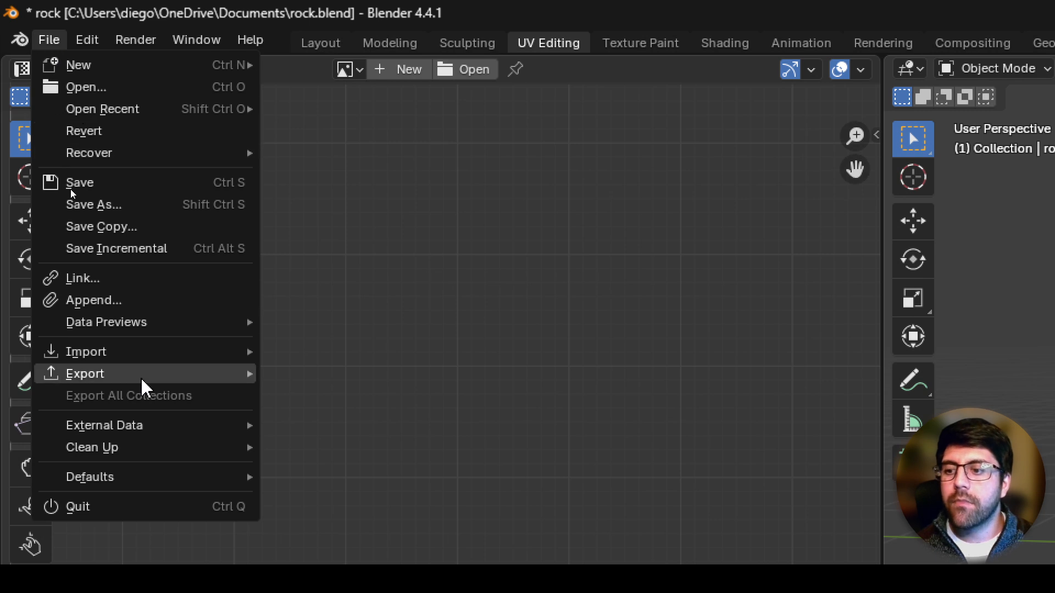
mouse_move(70, 189)
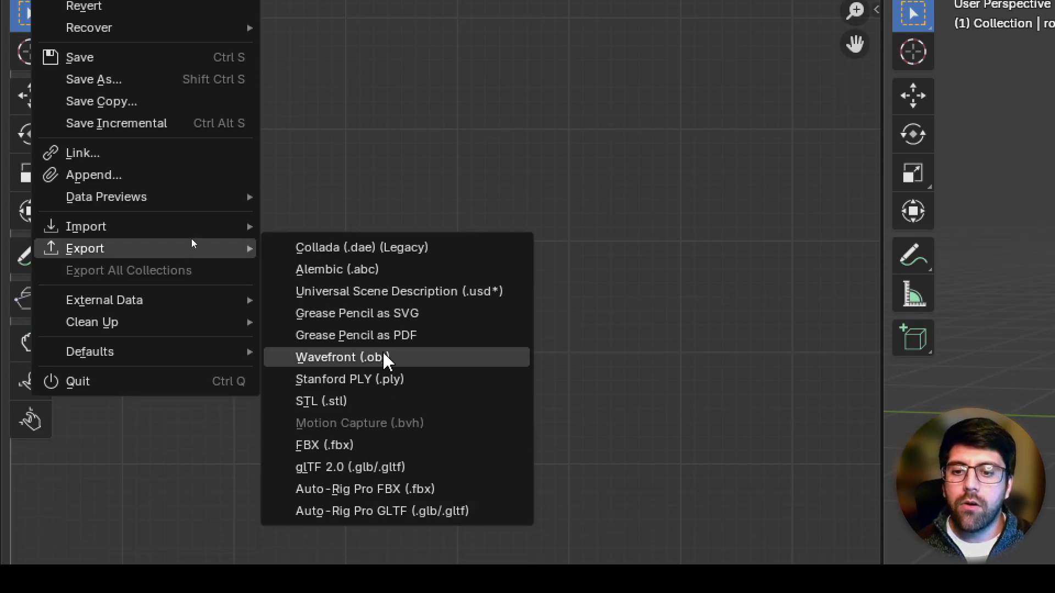
click(383, 368)
click(576, 452)
click(592, 453)
key(BackSpace)
key(BackSpace)
key(BackSpace)
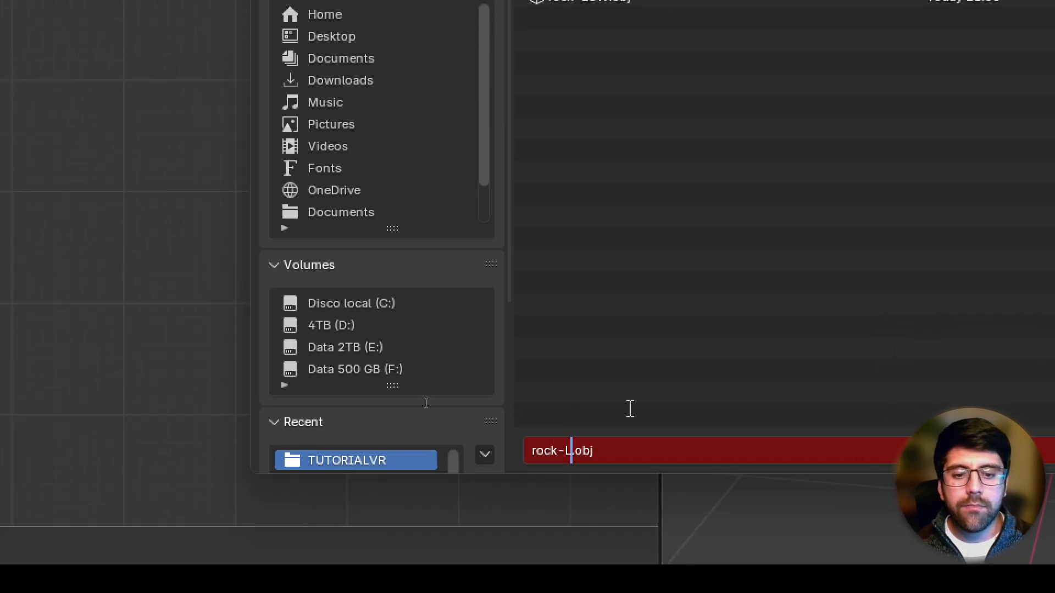
text(hi)
key(BackSpace)
key(BackSpace)
text(HIGH)
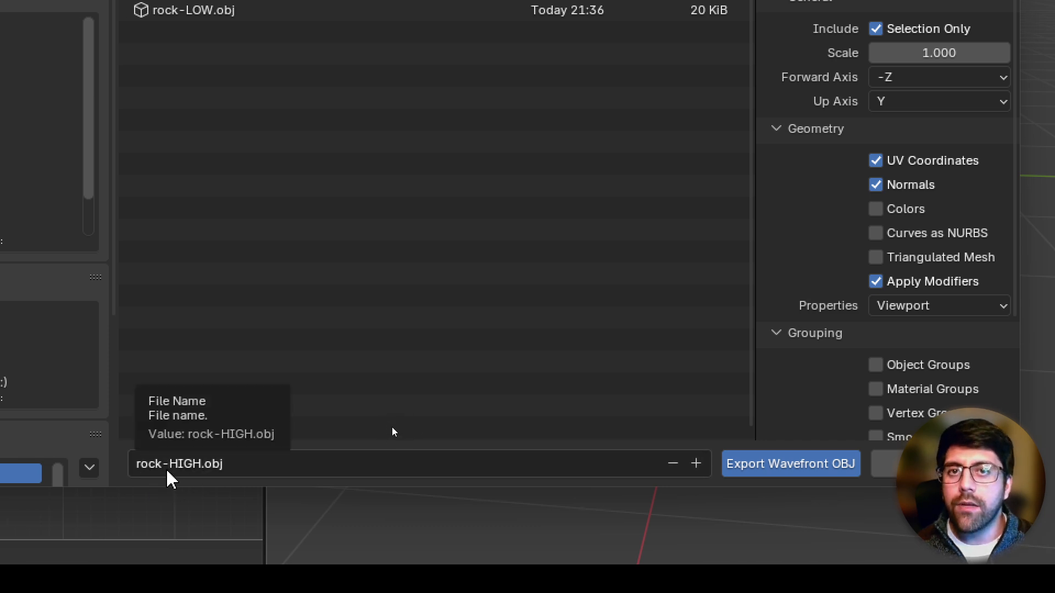
Step: Export rock_HIGH to the OBJ file with UV Coordinates enabled
click(817, 160)
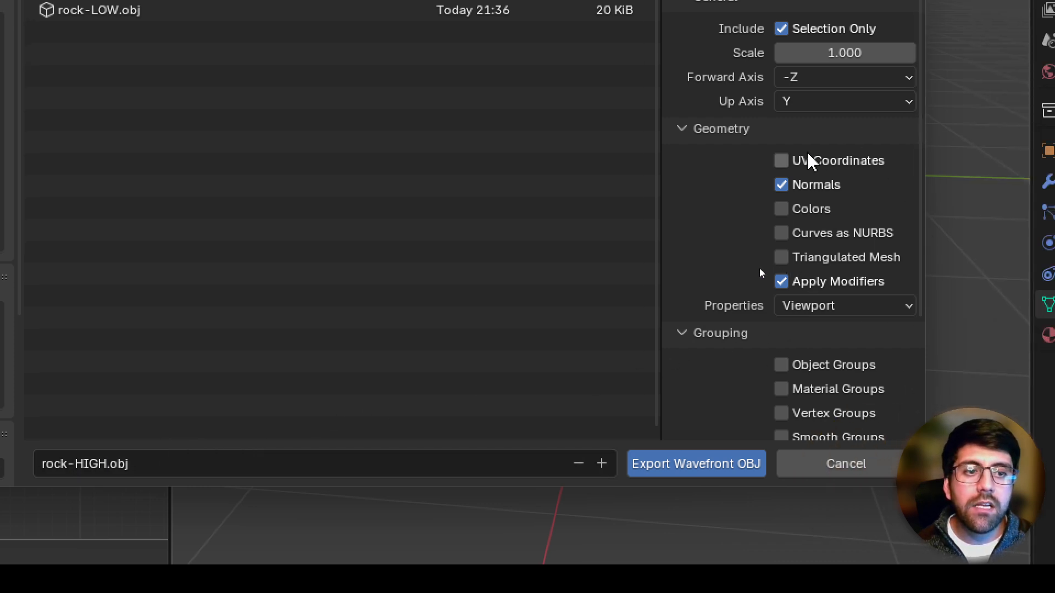
click(831, 161)
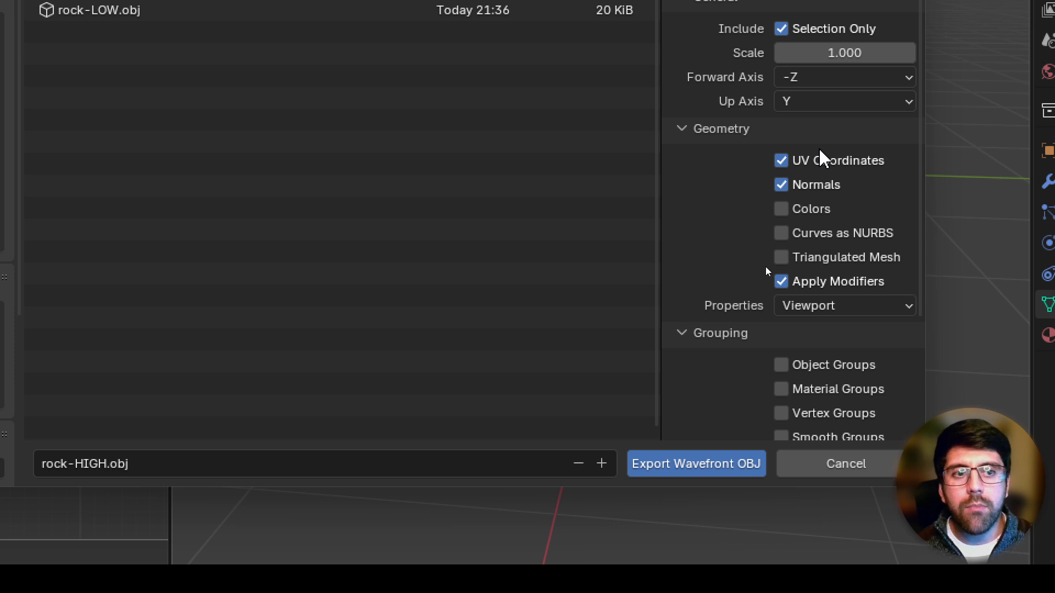
click(696, 466)
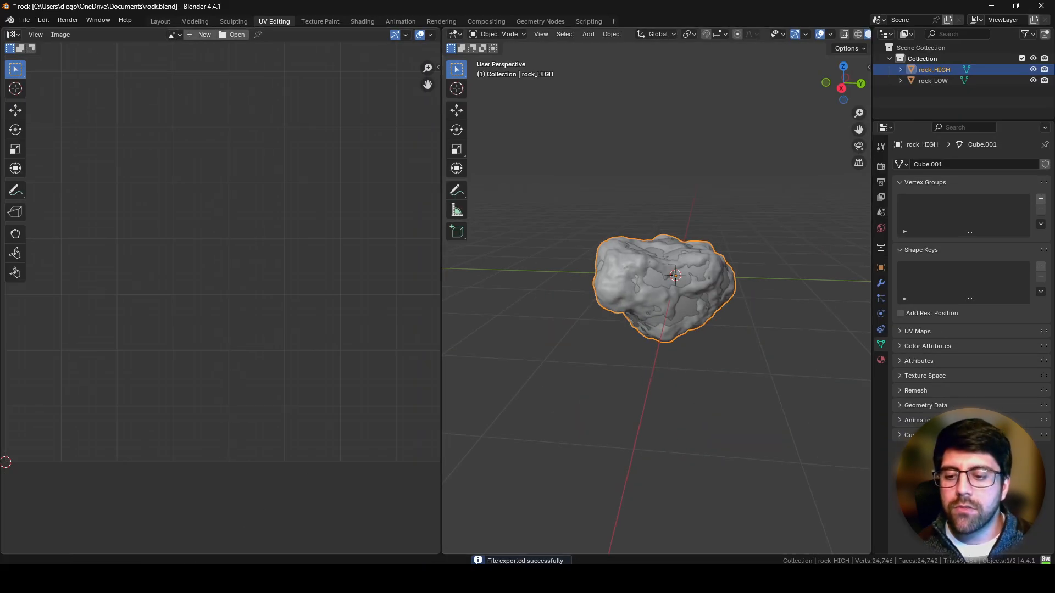
Step: Switch to File Explorer and check the exported OBJ and MTL files of both rocks in the TUTORIALVR folder
mouse_move(191, 578)
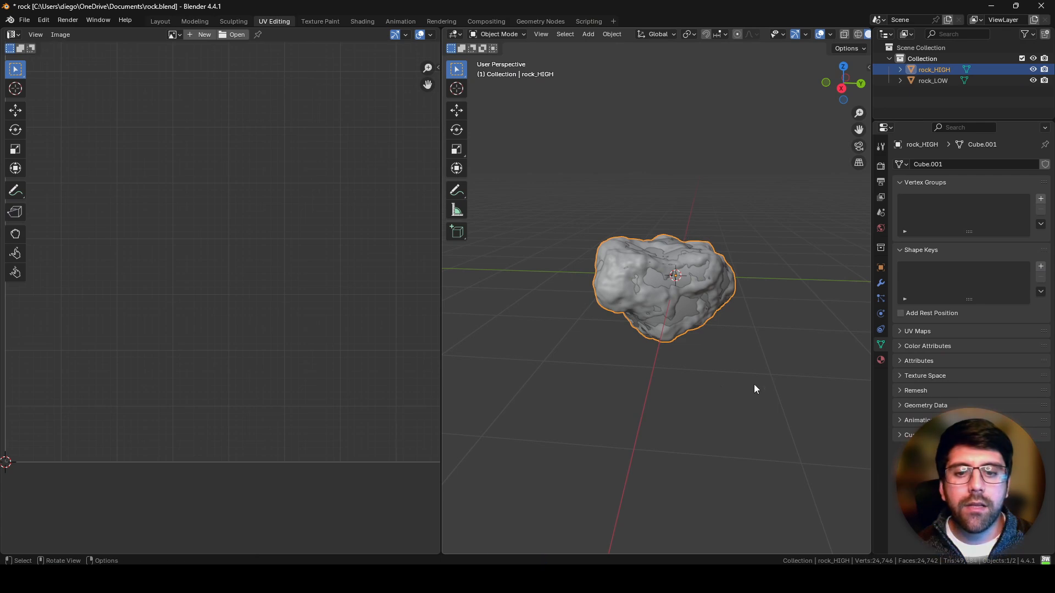
click(627, 580)
drag(692, 127, 1054, 160)
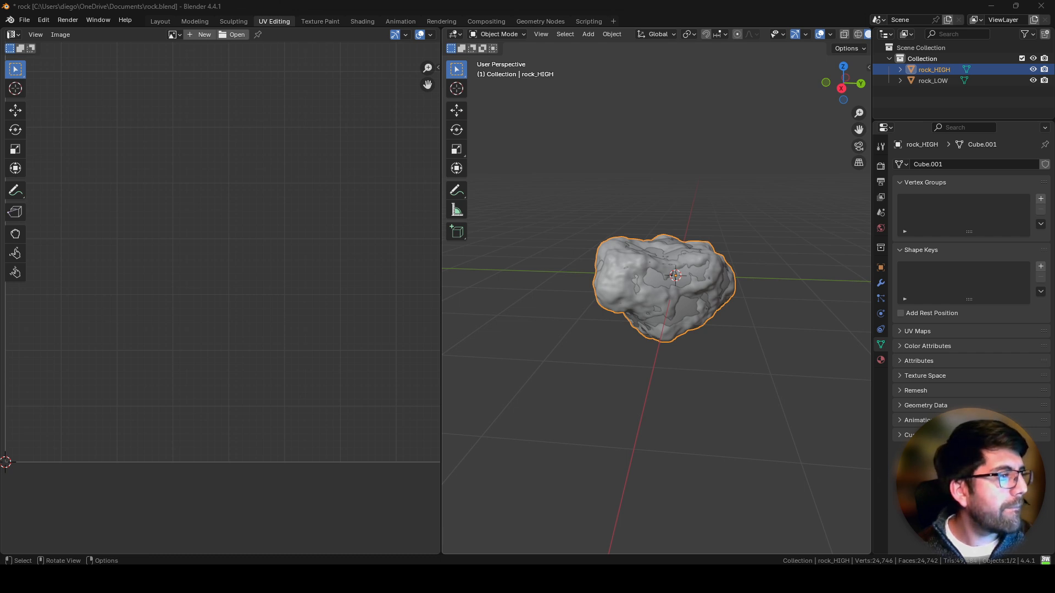
drag(1054, 161, 406, 123)
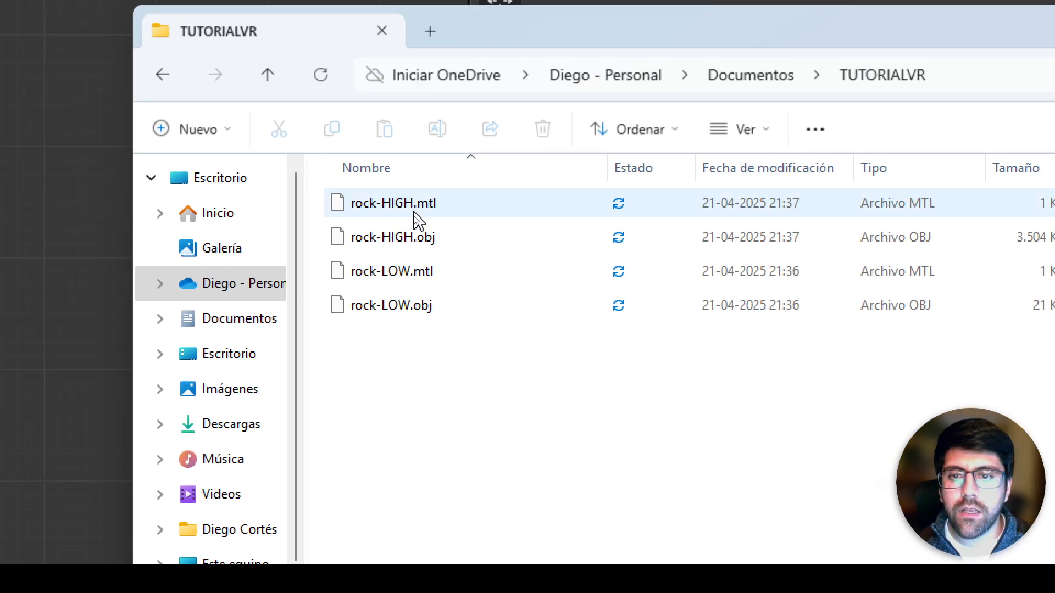
click(416, 215)
click(385, 239)
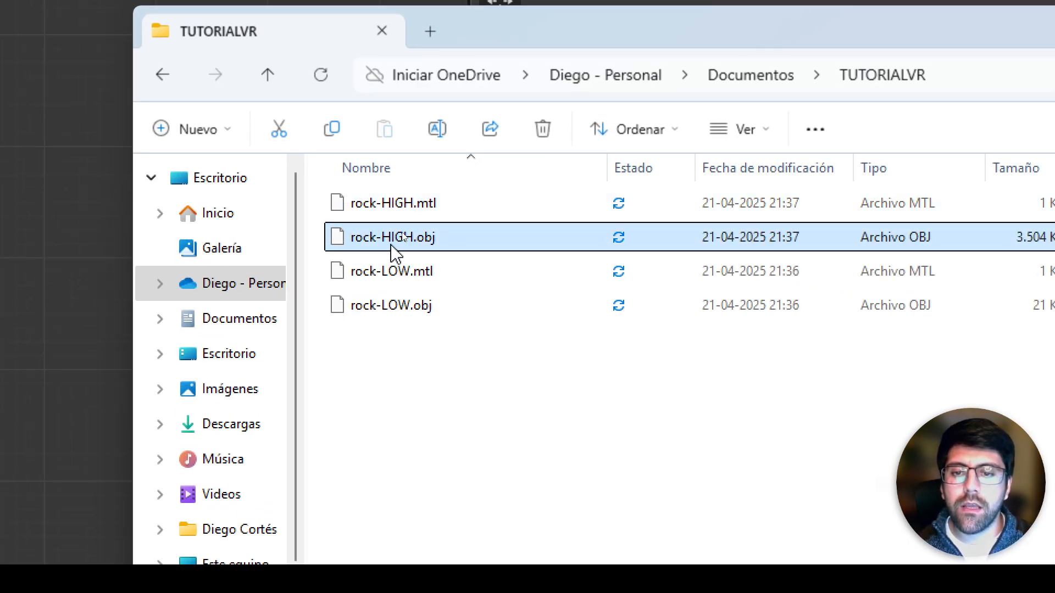
click(412, 311)
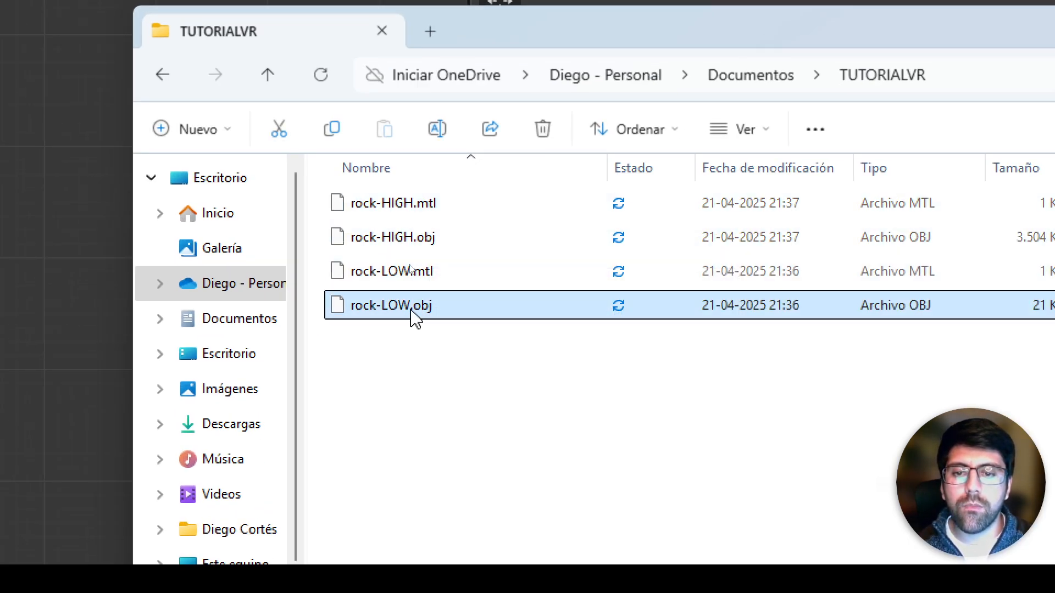
click(418, 274)
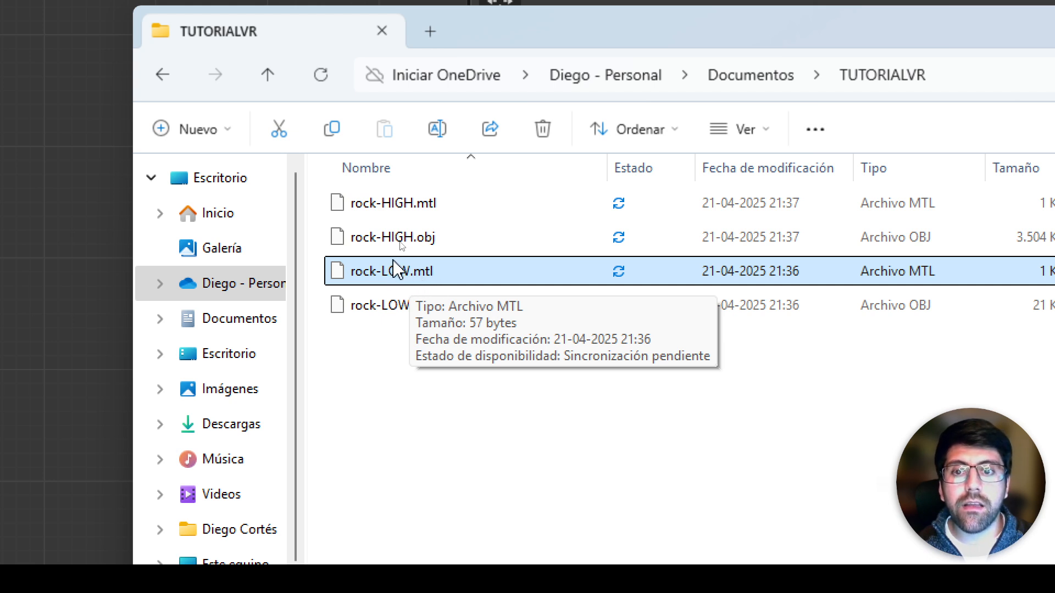
click(393, 316)
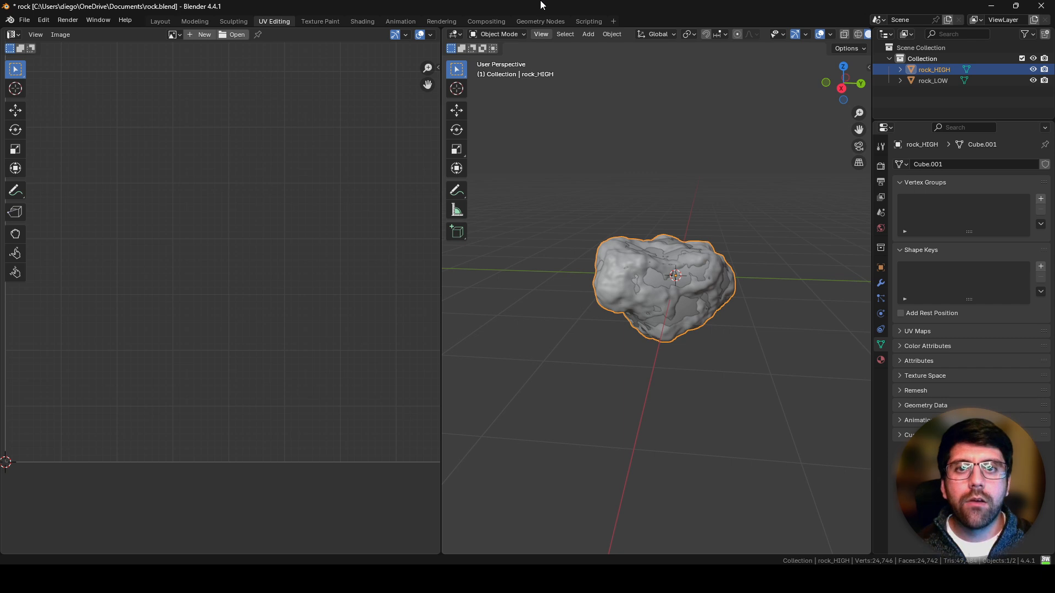
Step: Select rock_LOW in Blender and display its material properties
click(645, 162)
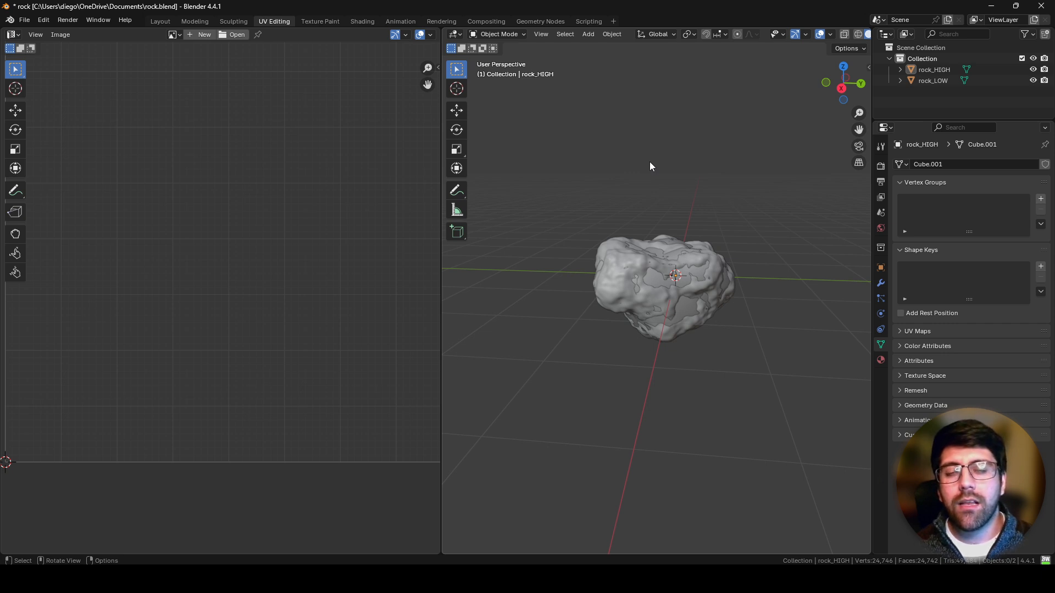
key(ctrl)
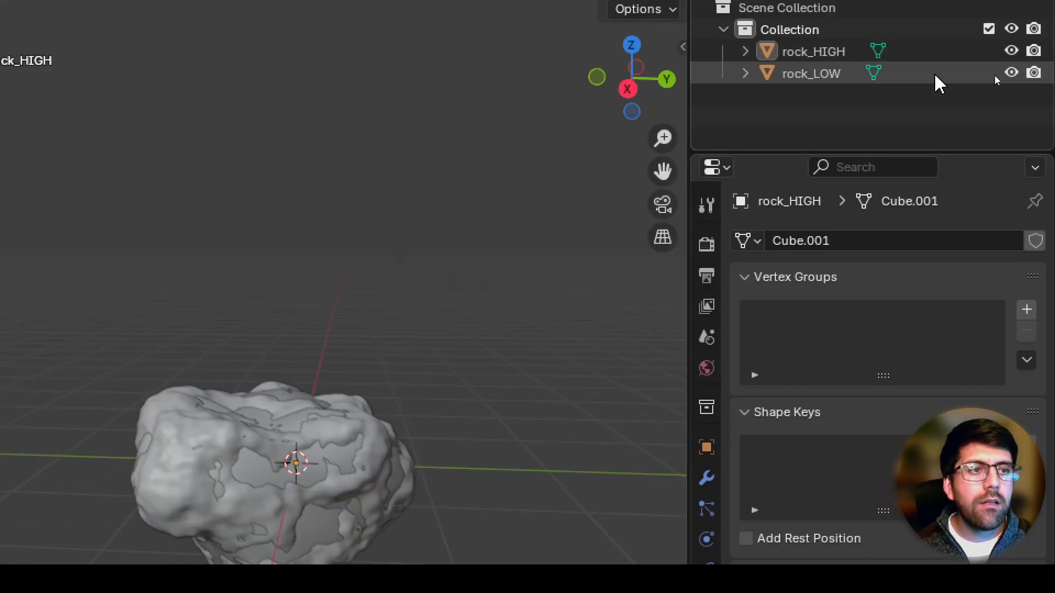
click(941, 82)
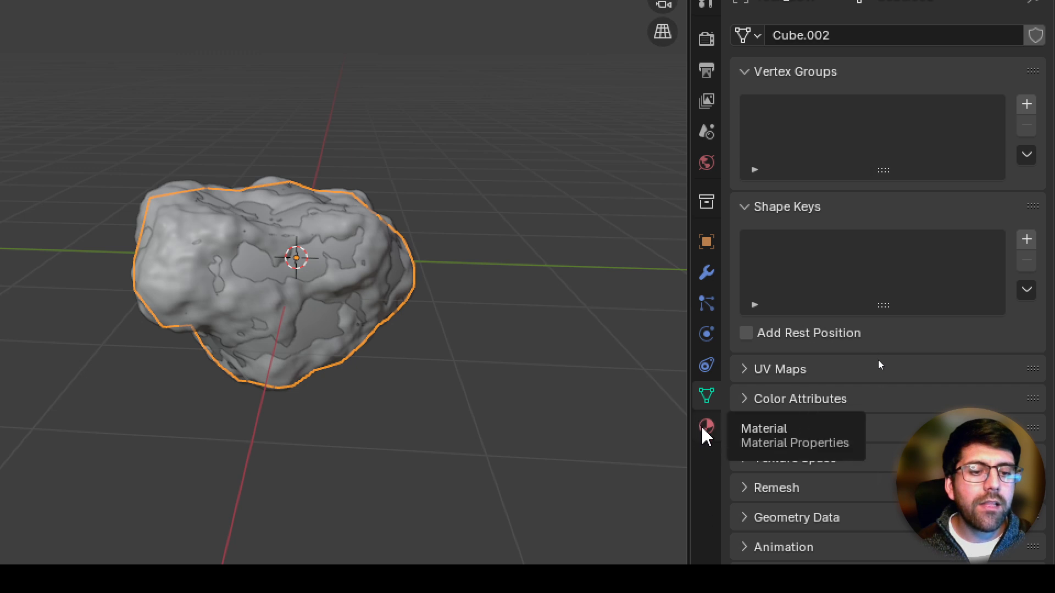
click(704, 426)
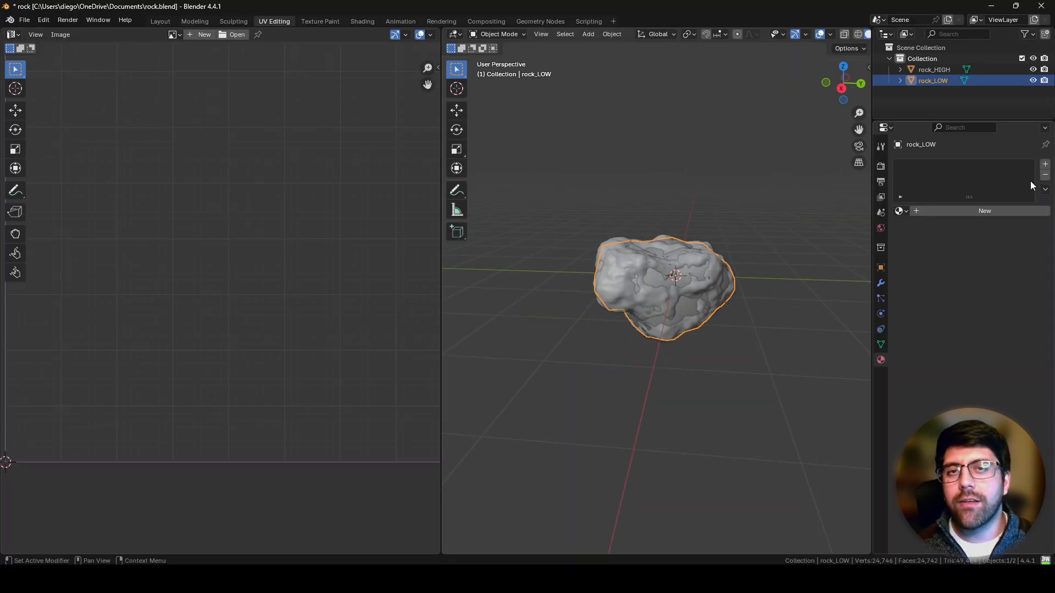
Step: Switch to Maya and select the detailed rock mesh
click(706, 210)
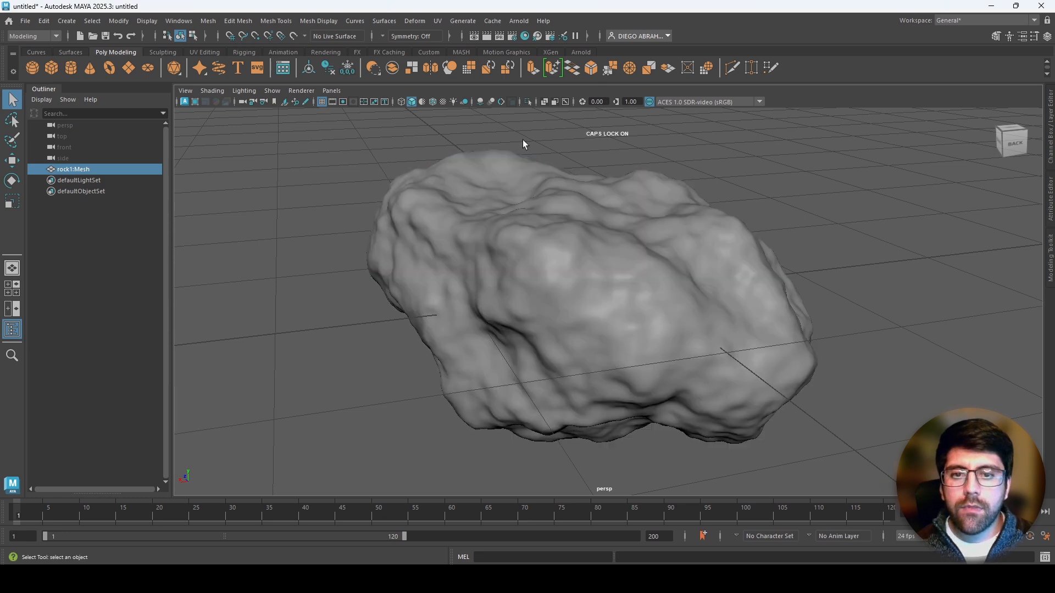
click(523, 140)
scroll(512, 239, down, 3)
click(509, 292)
alt+drag(509, 292, 587, 289)
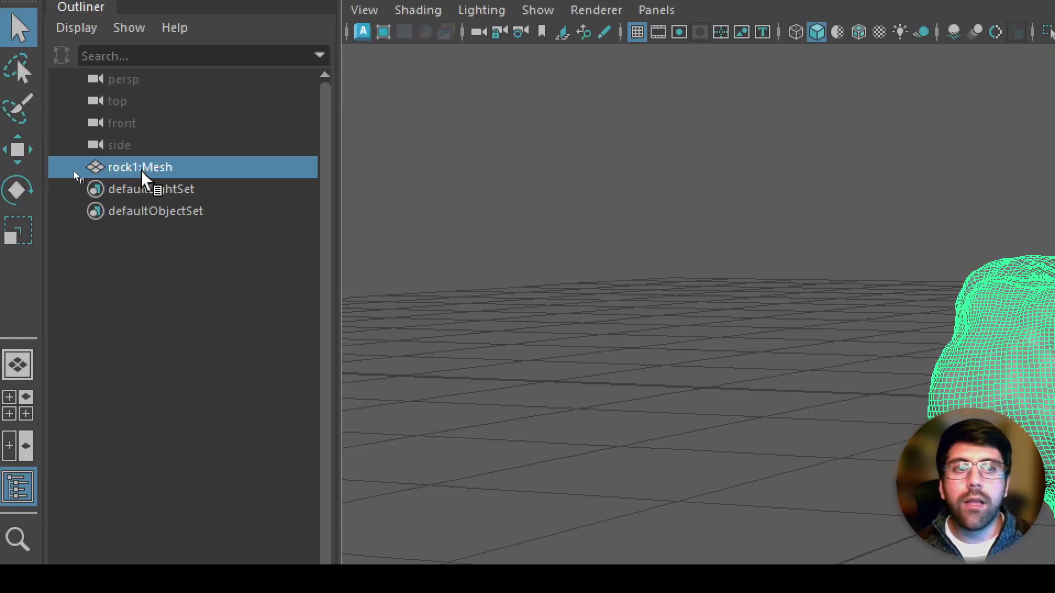
Step: Rename the rock1:Mesh object as rock_HIGH
double_click(142, 169)
click(155, 169)
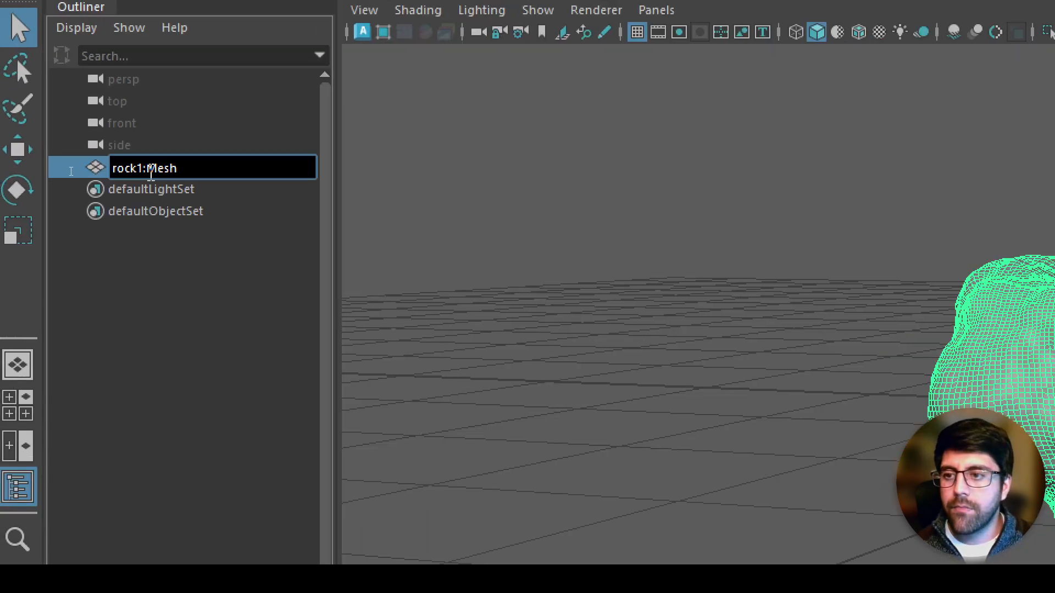
drag(137, 169, 180, 170)
key(BackSpace)
text(-h)
key(BackSpace)
key(BackSpace)
text(_HIGH)
key(Return)
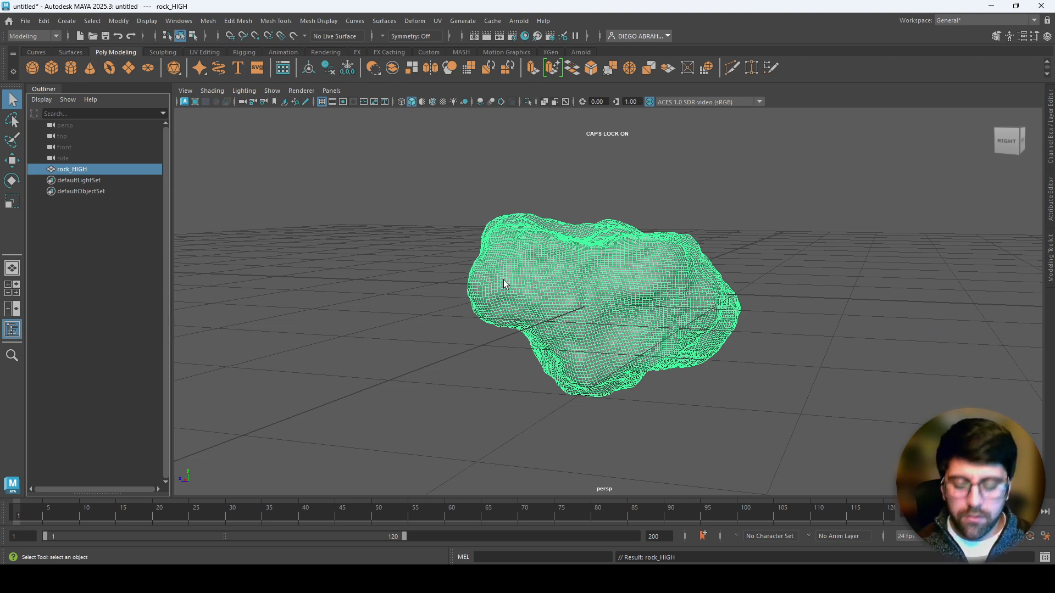
Step: Duplicate rock_HIGH and rename the copy as rock_LOW
key(ctrl+d)
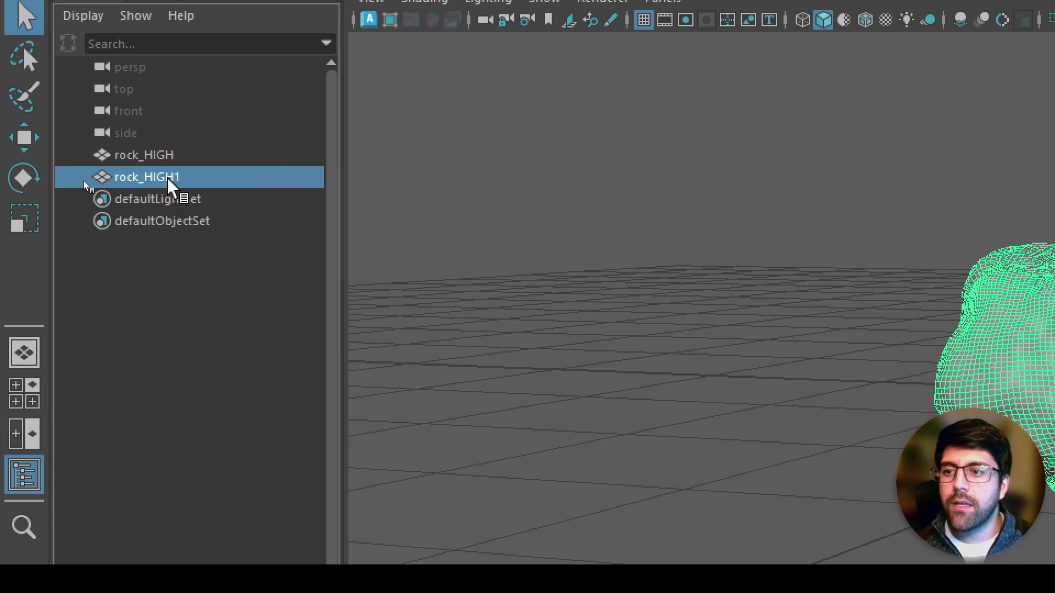
double_click(84, 181)
key(BackSpace)
key(BackSpace)
key(BackSpace)
key(BackSpace)
key(BackSpace)
text(LOW)
key(Return)
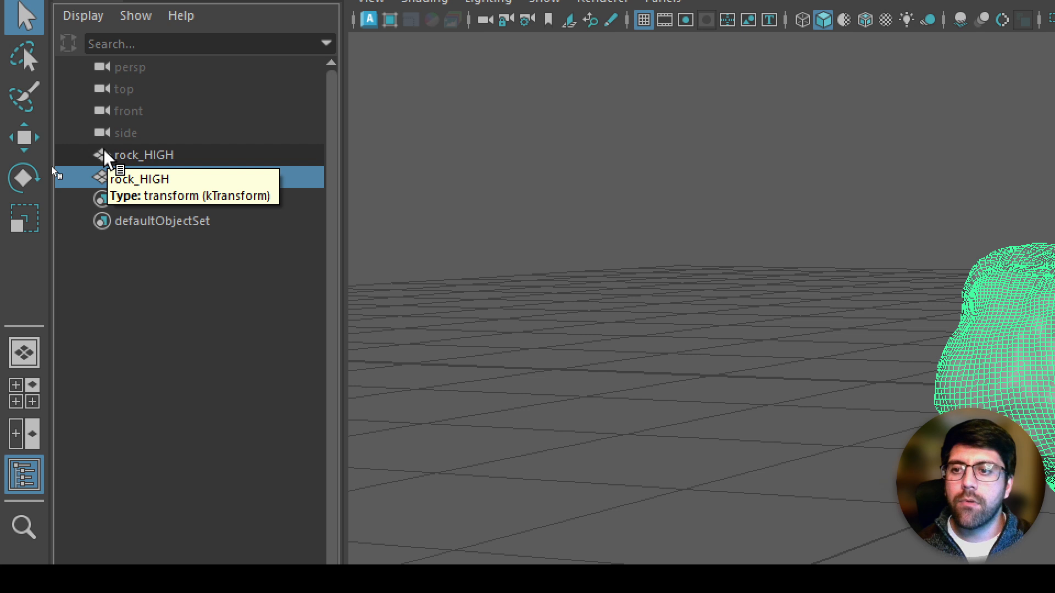
Step: Try to rename the high-poly rock with a hyphen as rock-HIGH
click(162, 159)
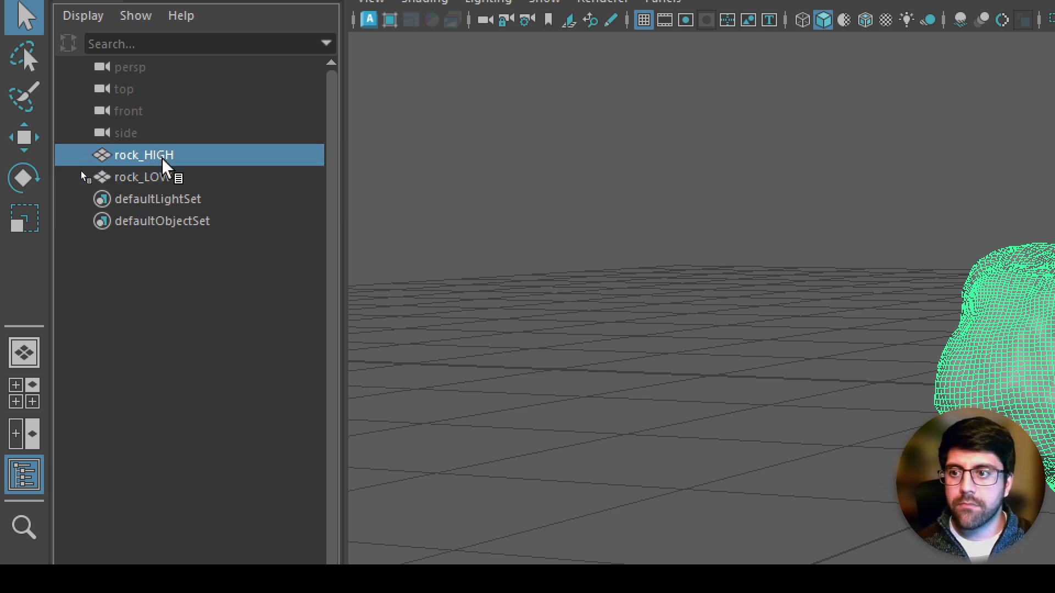
key(h)
key(h)
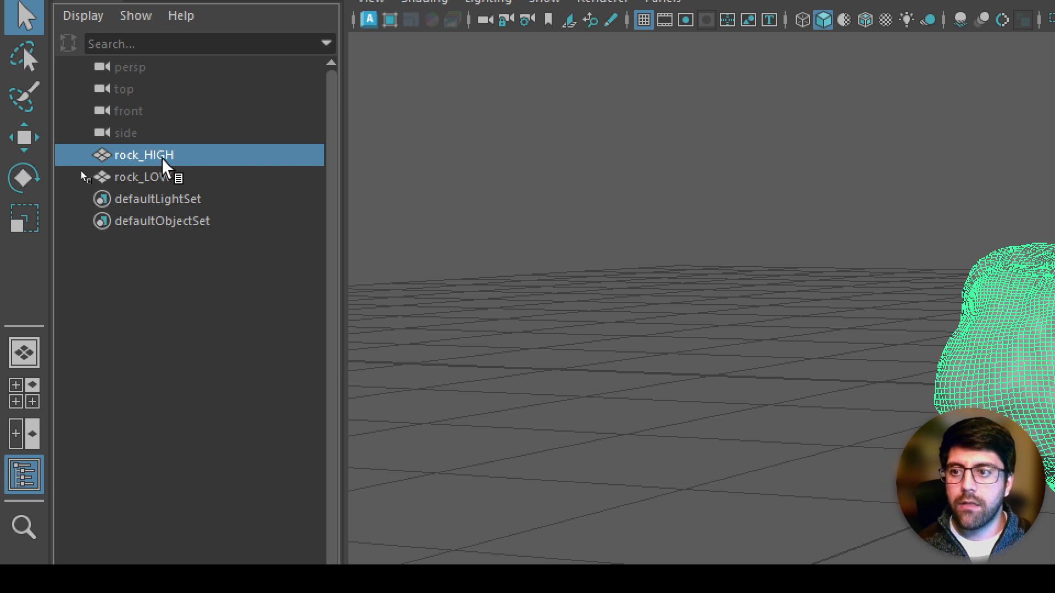
double_click(132, 157)
click(141, 156)
key(BackSpace)
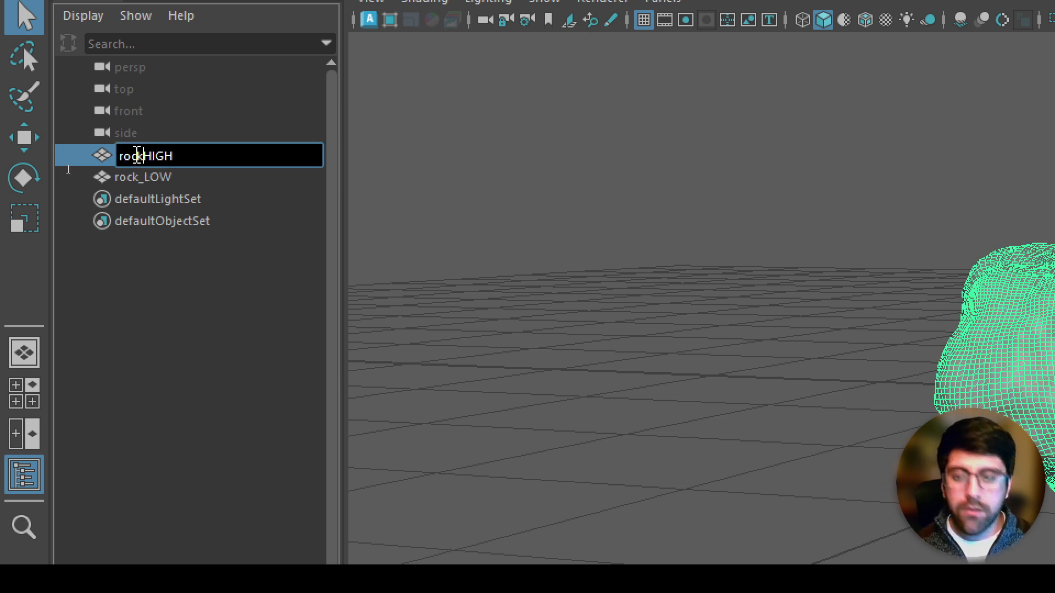
text(-)
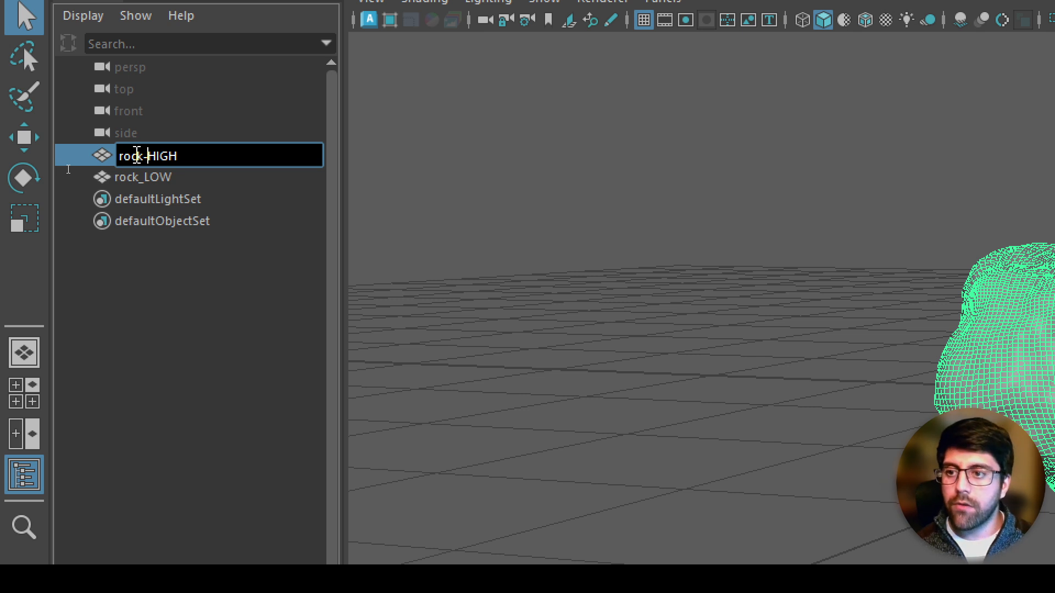
Step: Try to rename the low-poly copy with a hyphen as rock-LOW
click(153, 176)
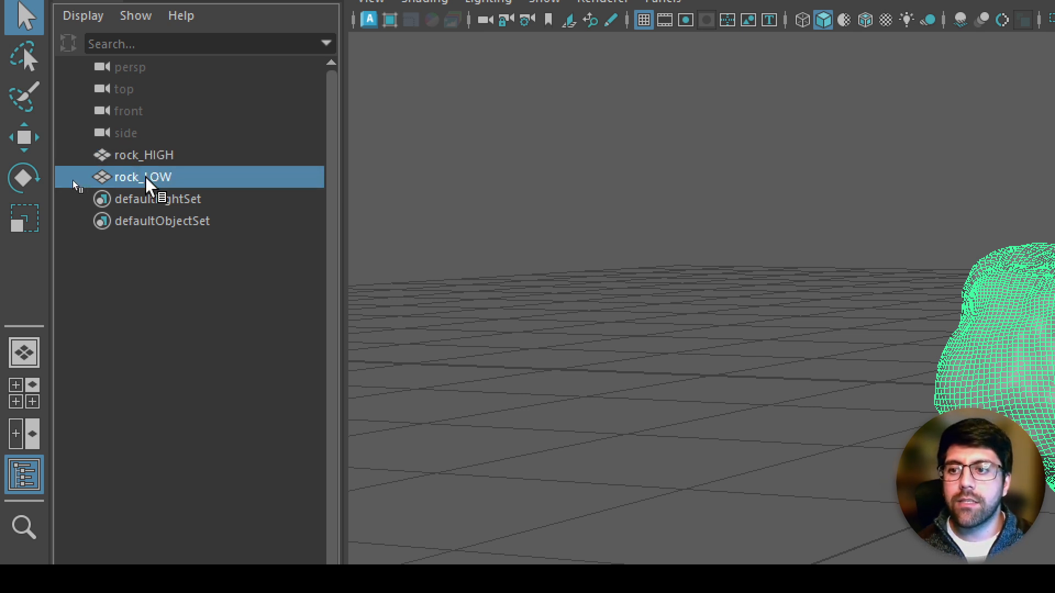
double_click(146, 178)
click(142, 179)
key(BackSpace)
text(-)
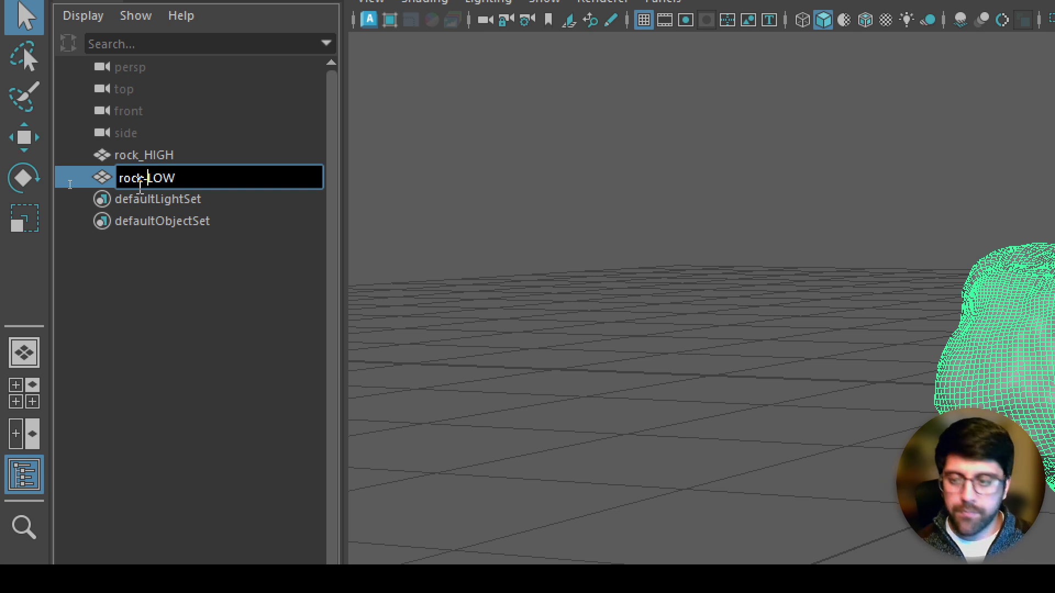
key(Return)
Step: Hide rock_HIGH and select rock_LOW
click(152, 163)
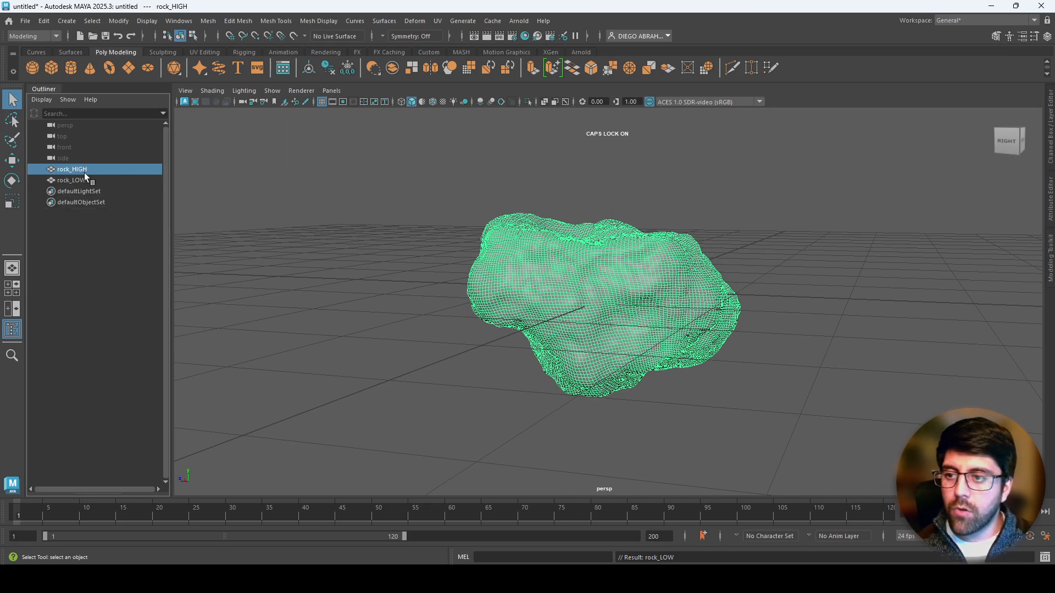
key(h)
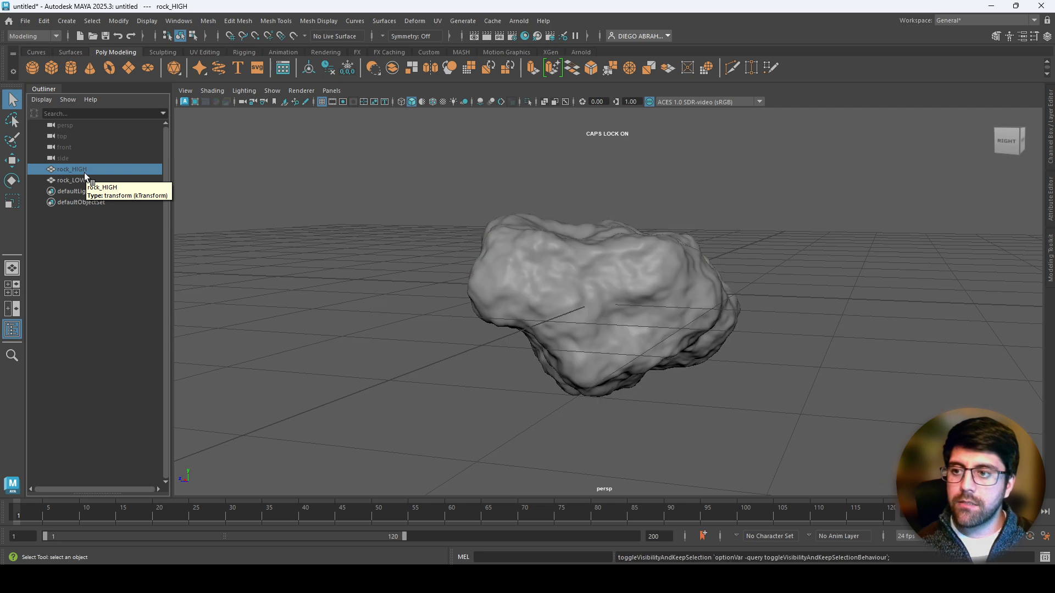
click(513, 276)
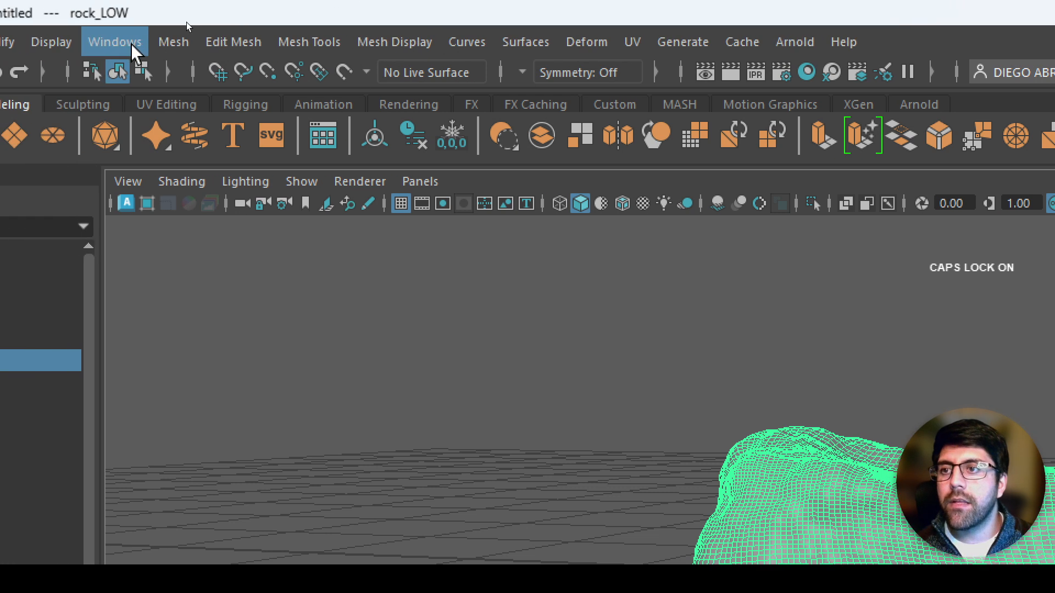
Step: Open the Retopologize options for rock_LOW and set the target face count to 200
click(283, 50)
mouse_move(175, 44)
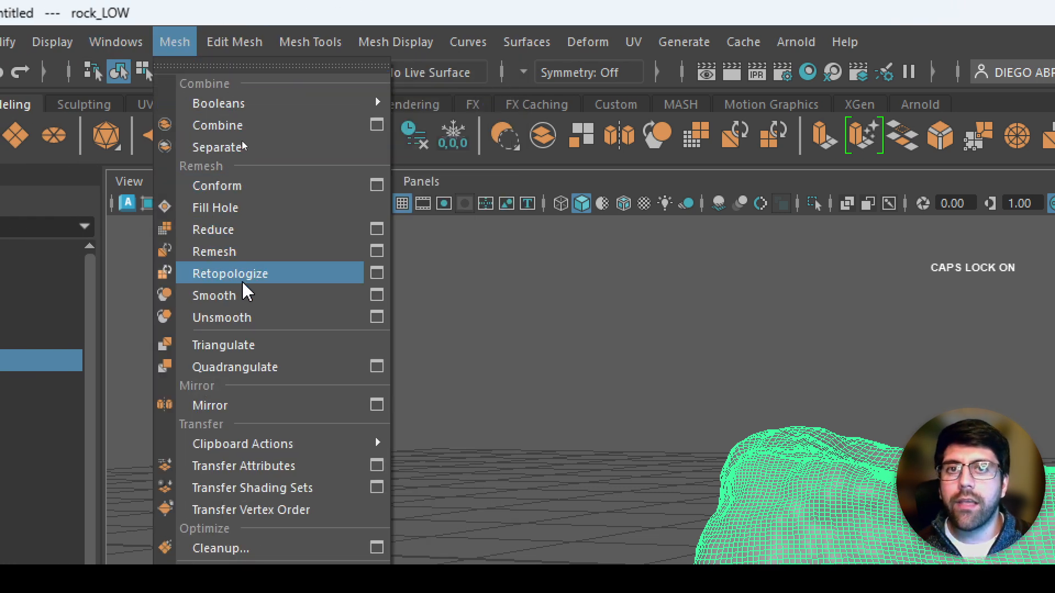
click(378, 276)
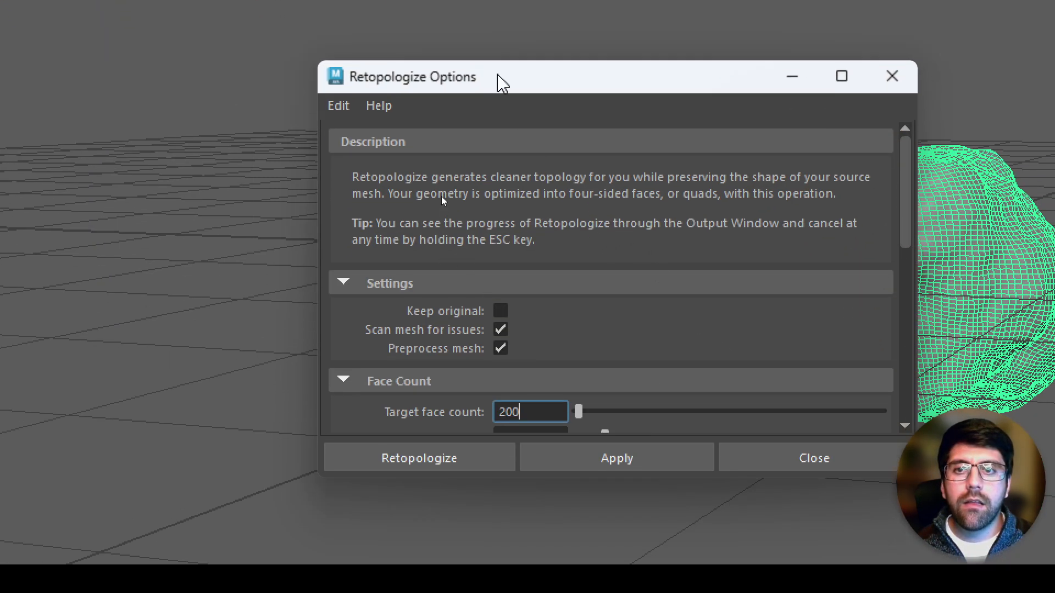
drag(500, 62, 500, 74)
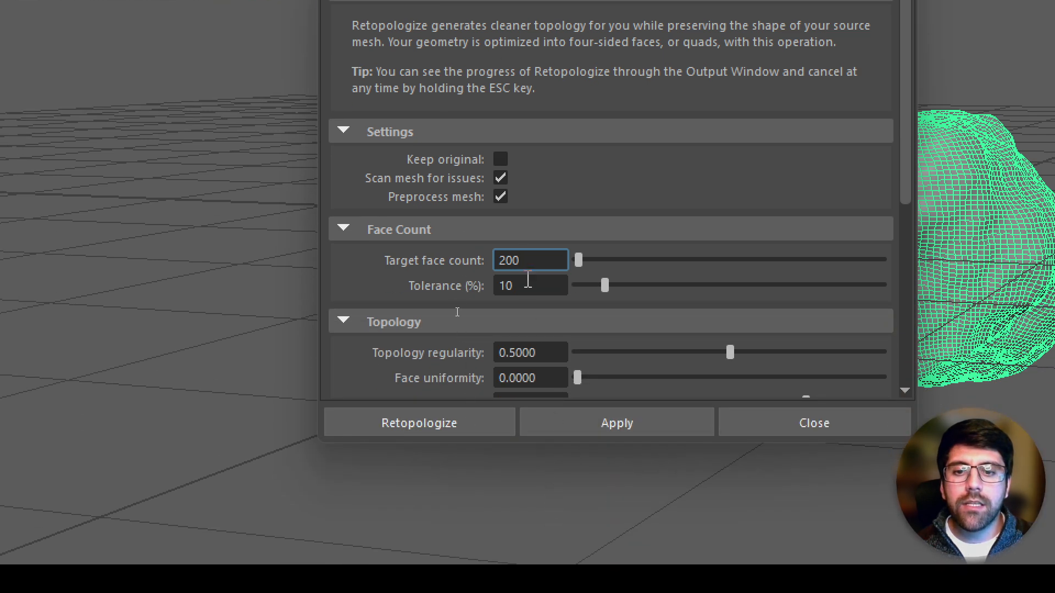
double_click(525, 421)
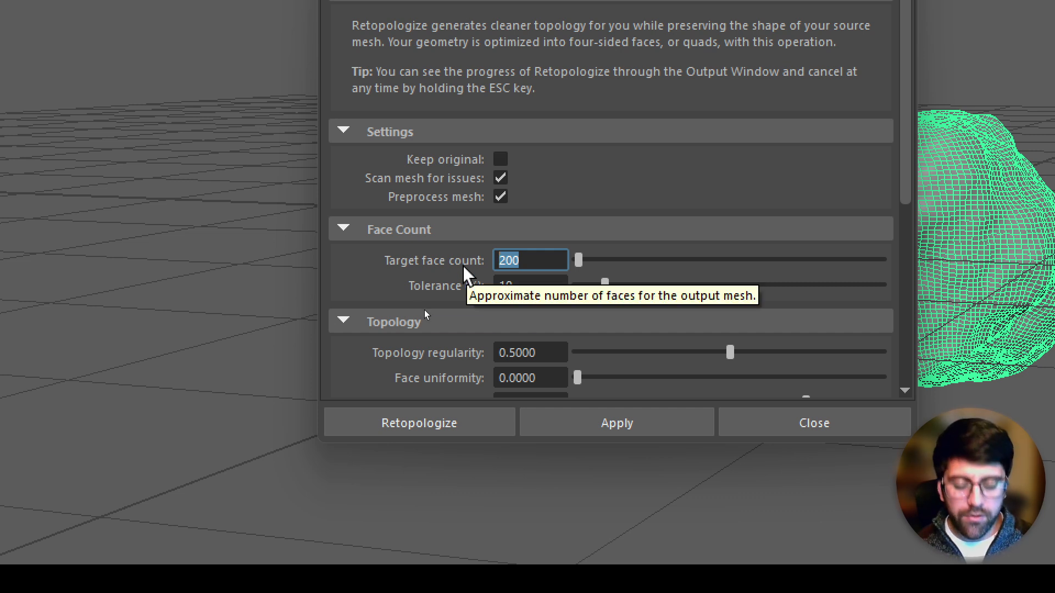
text(200)
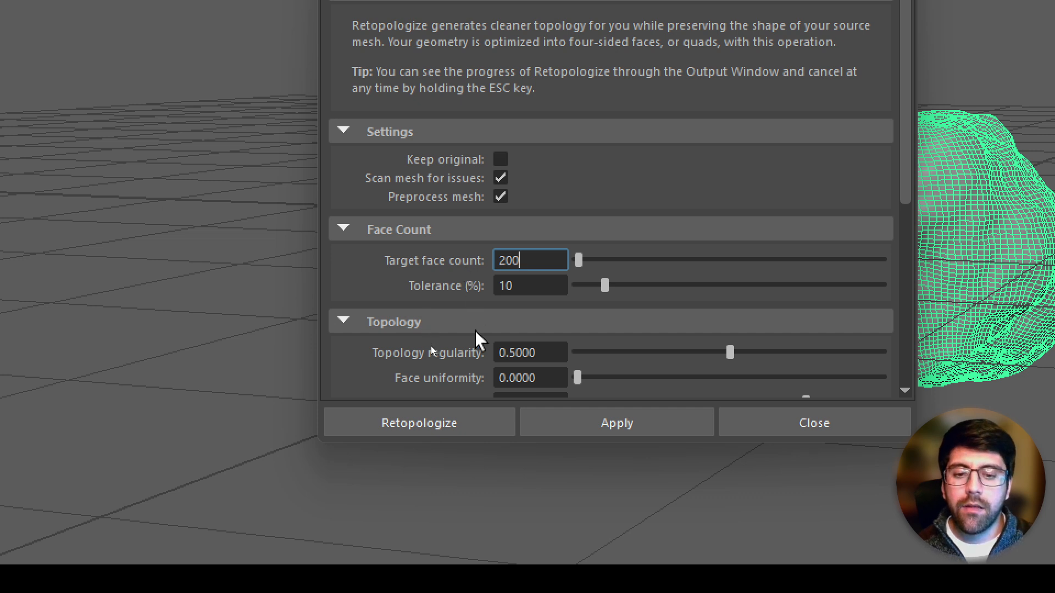
Step: Review the remaining Retopologize settings and retopologize rock_LOW, ignoring the potential mesh issues
scroll(475, 324, down, 6)
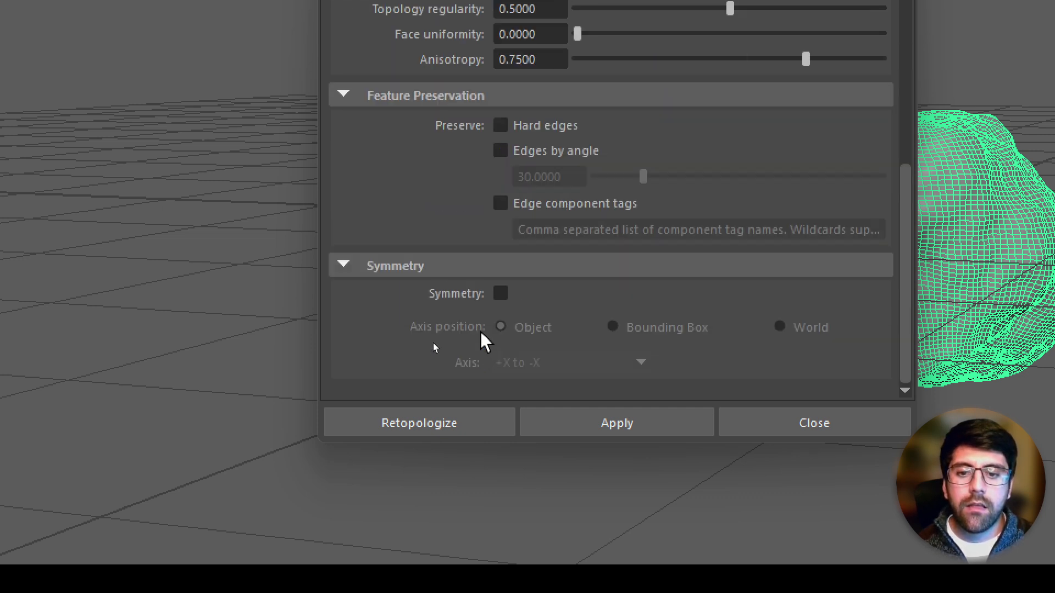
scroll(482, 341, up, 6)
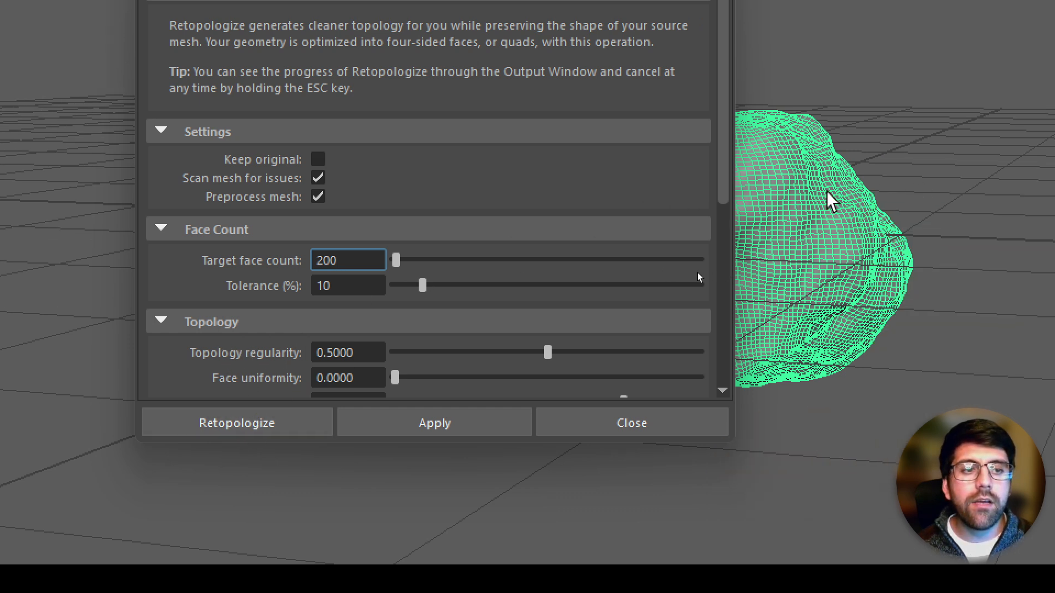
scroll(192, 341, down, 6)
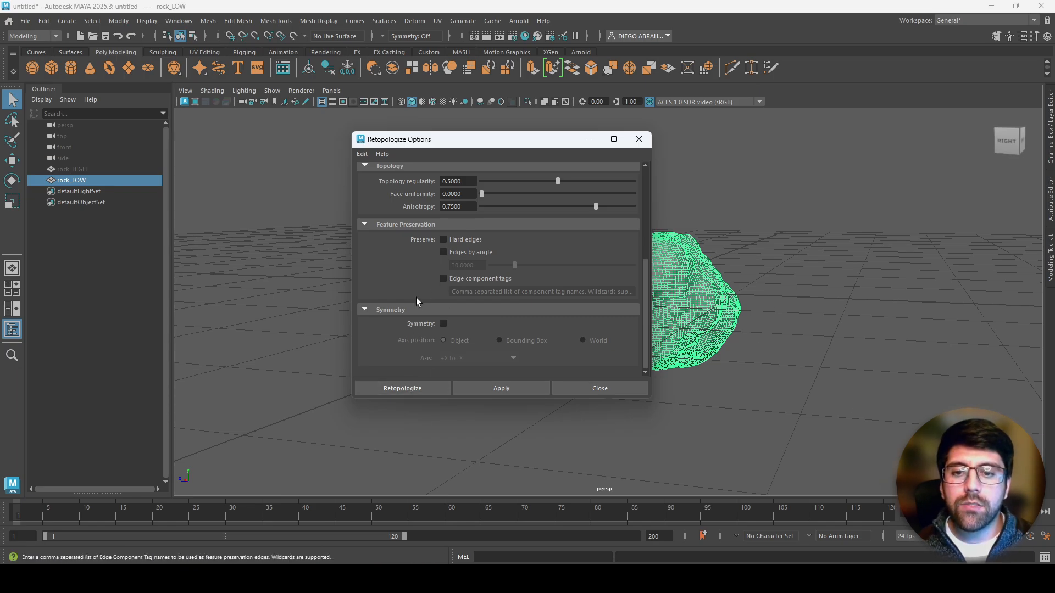
scroll(414, 335, up, 5)
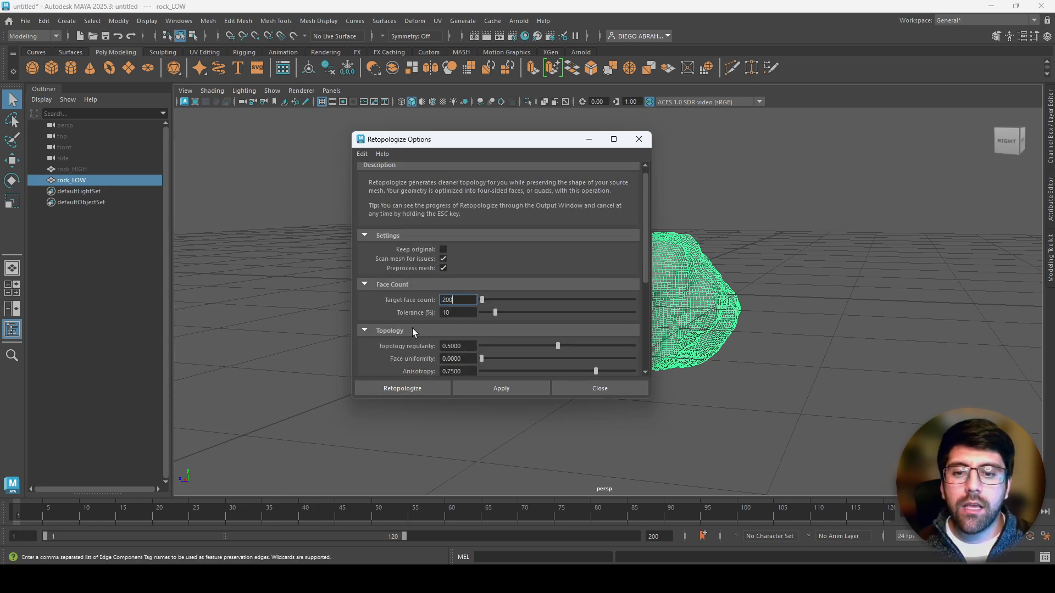
click(405, 392)
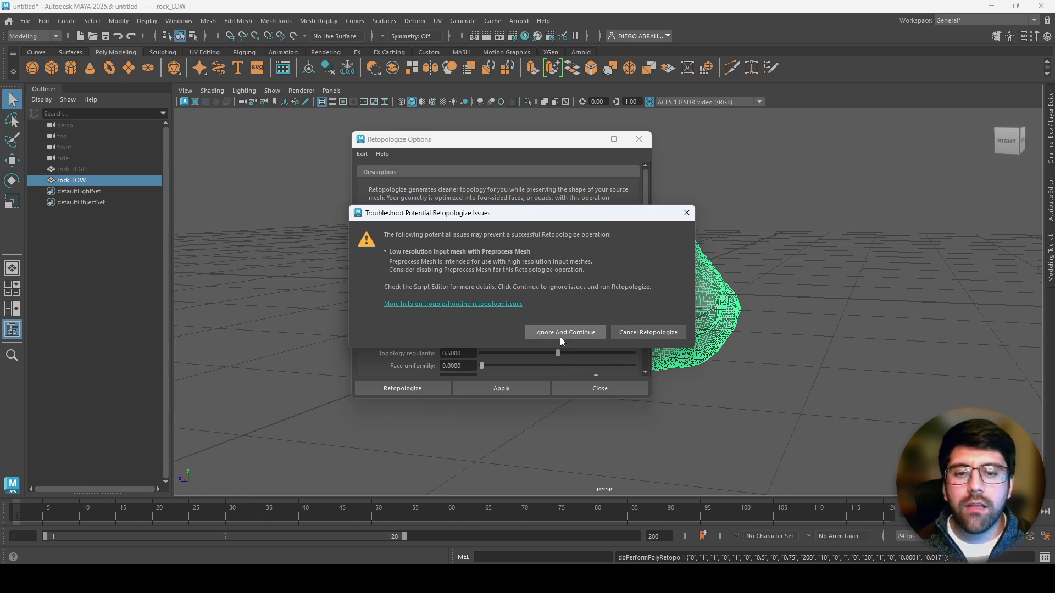
click(564, 332)
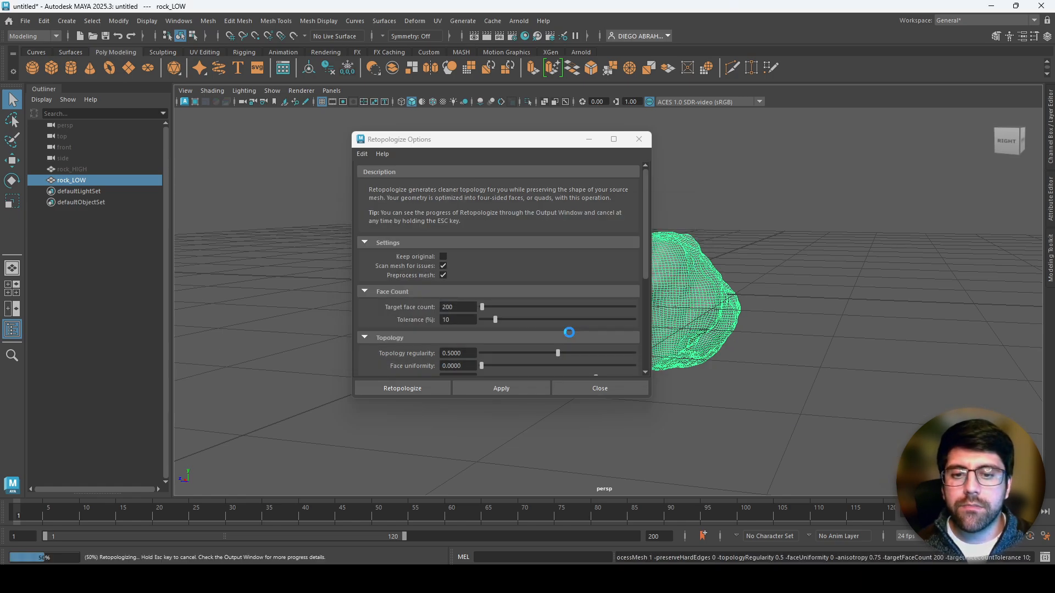
Step: Check the retopologized rock_LOW from several angles, then open the UV Editor and place it beside the rock
mouse_move(523, 308)
alt+mouse_down()
mouse_move(627, 335)
mouse_move(700, 313)
mouse_move(518, 302)
mouse_move(506, 312)
mouse_move(574, 328)
mouse_move(511, 322)
alt+mouse_up()
alt+right_drag(511, 325, 610, 368)
alt+middle_drag(489, 294, 486, 319)
mouse_move(485, 319)
alt+mouse_down()
mouse_move(275, 323)
mouse_move(473, 325)
alt+mouse_up()
alt+drag(362, 268, 427, 273)
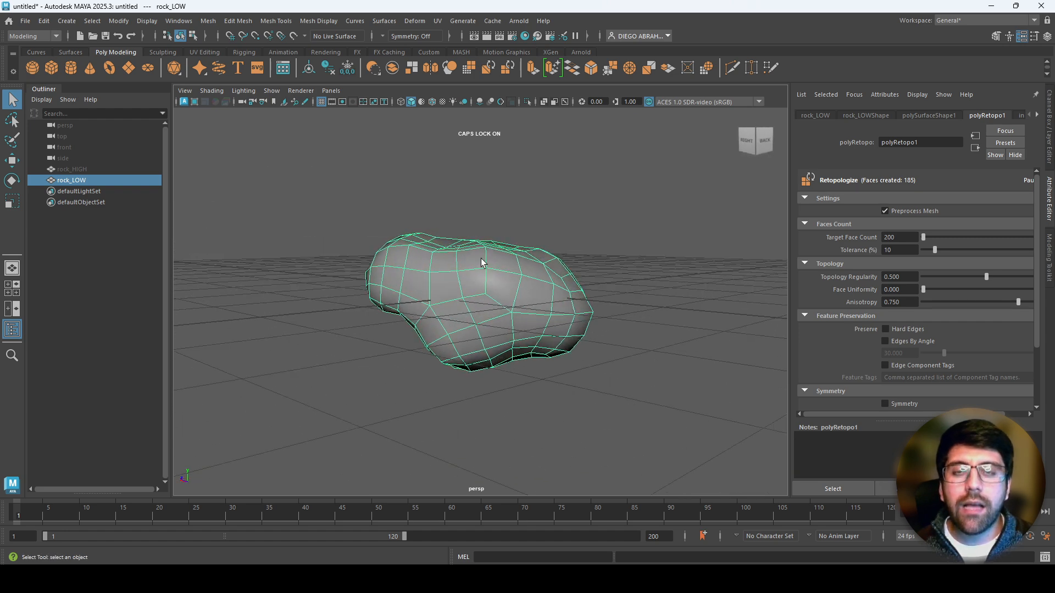
alt+middle_drag(482, 263, 509, 267)
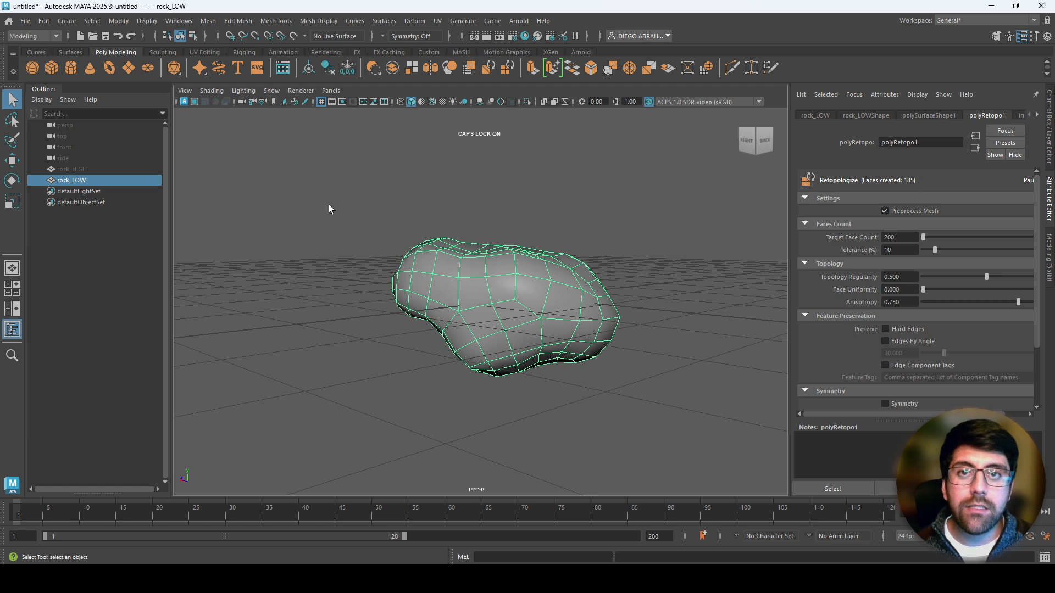
click(439, 22)
click(439, 21)
click(439, 21)
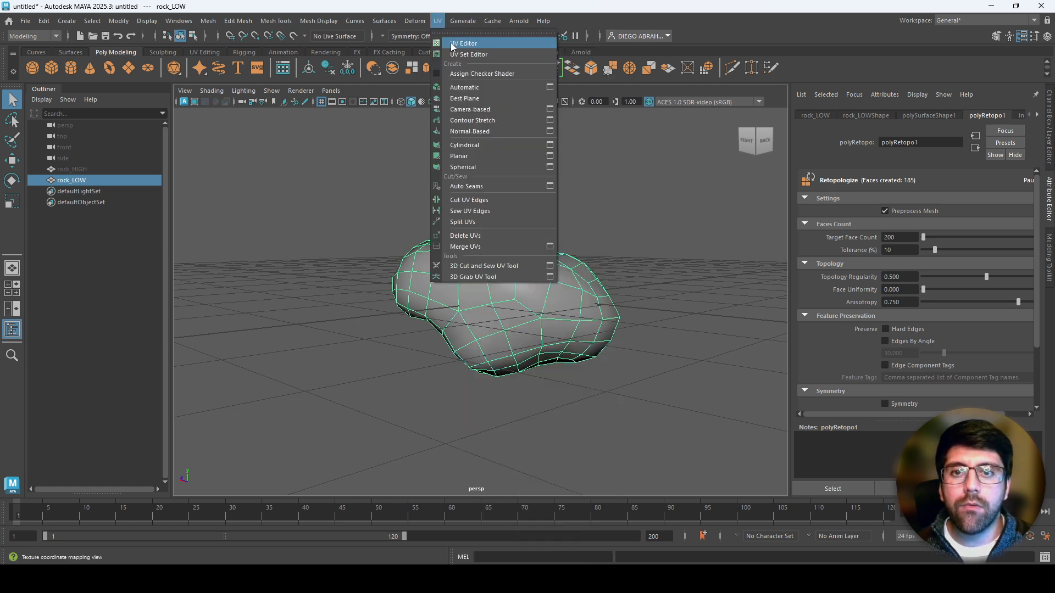
click(451, 43)
drag(483, 80, 859, 77)
Step: Create a camera-based UV projection for rock_LOW
alt+middle_drag(448, 244, 297, 244)
alt+drag(297, 245, 308, 236)
click(439, 21)
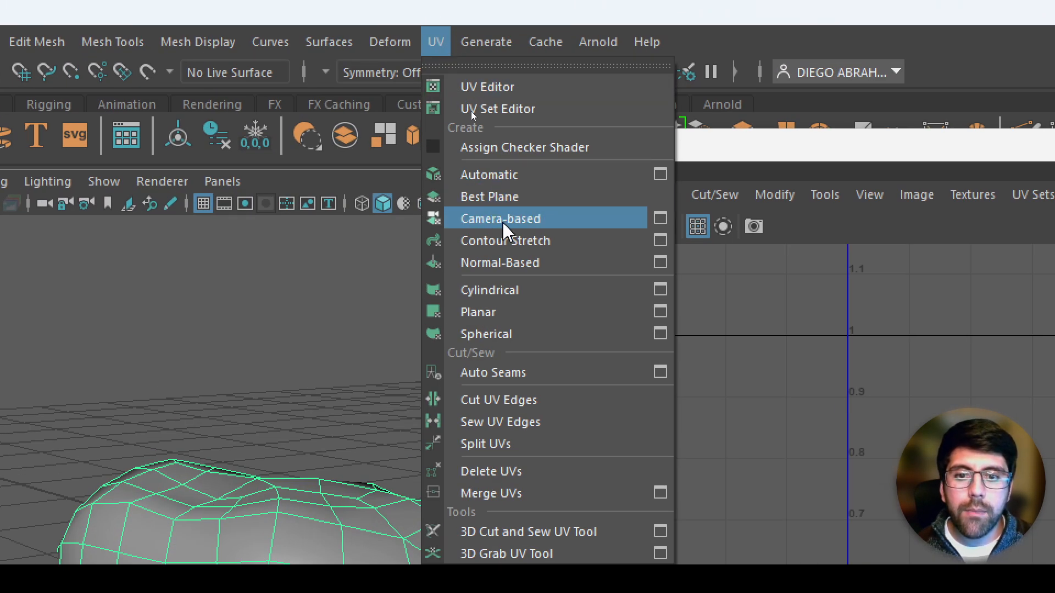
click(504, 223)
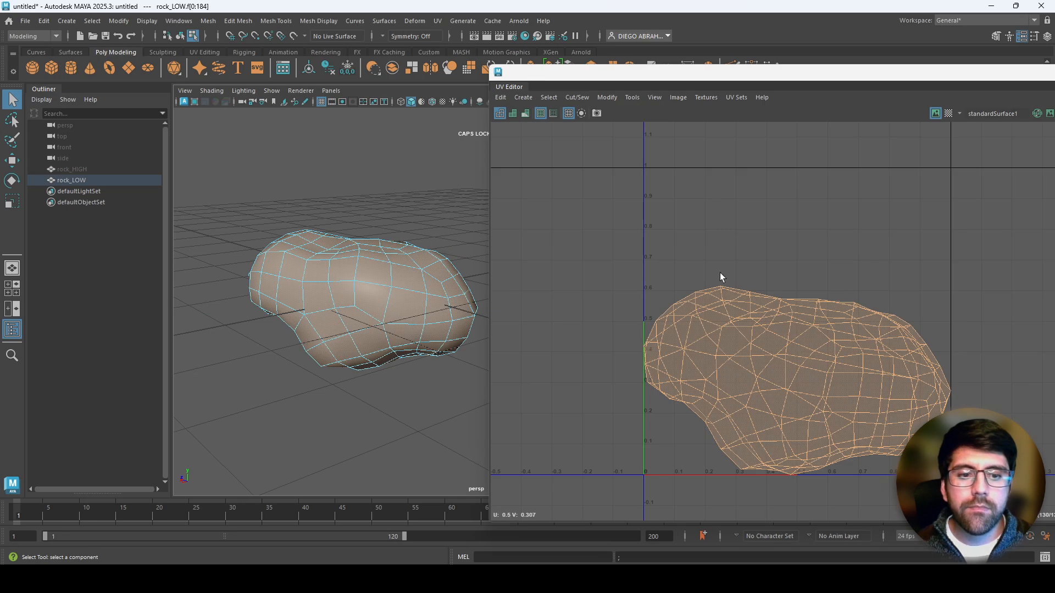
Step: Start the 3D Cut and Sew UV Tool in edge mode and cut a lengthwise seam across the rock's front side
alt+drag(471, 229, 372, 203)
click(206, 53)
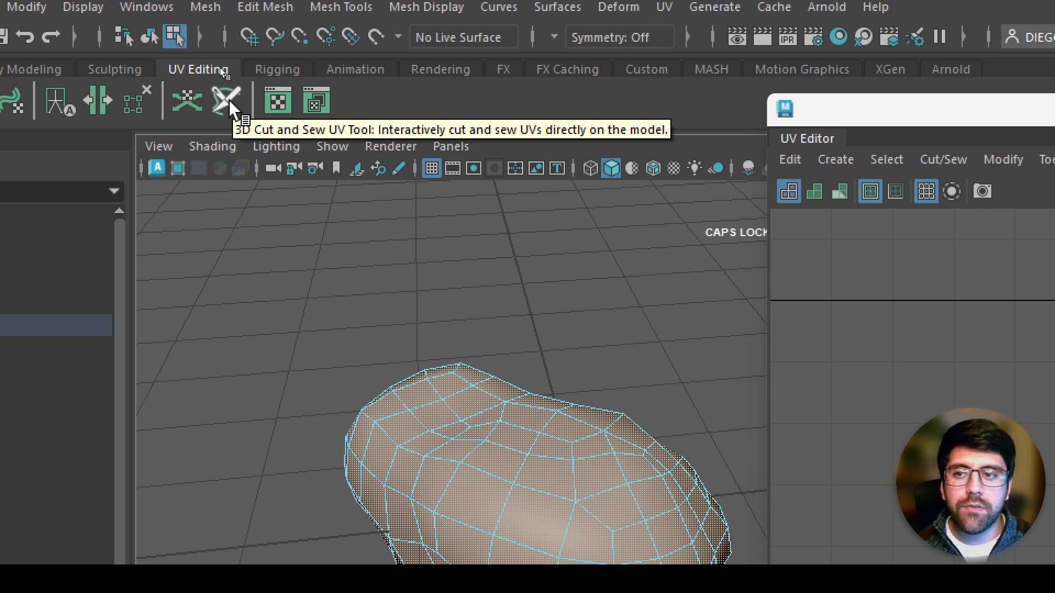
click(228, 107)
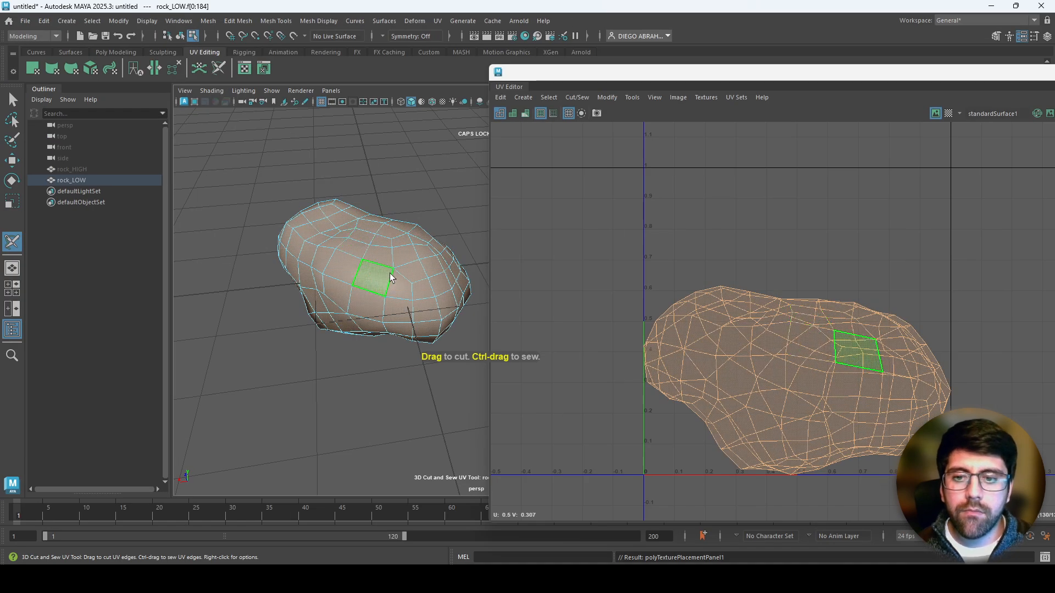
right_drag(392, 278, 390, 216)
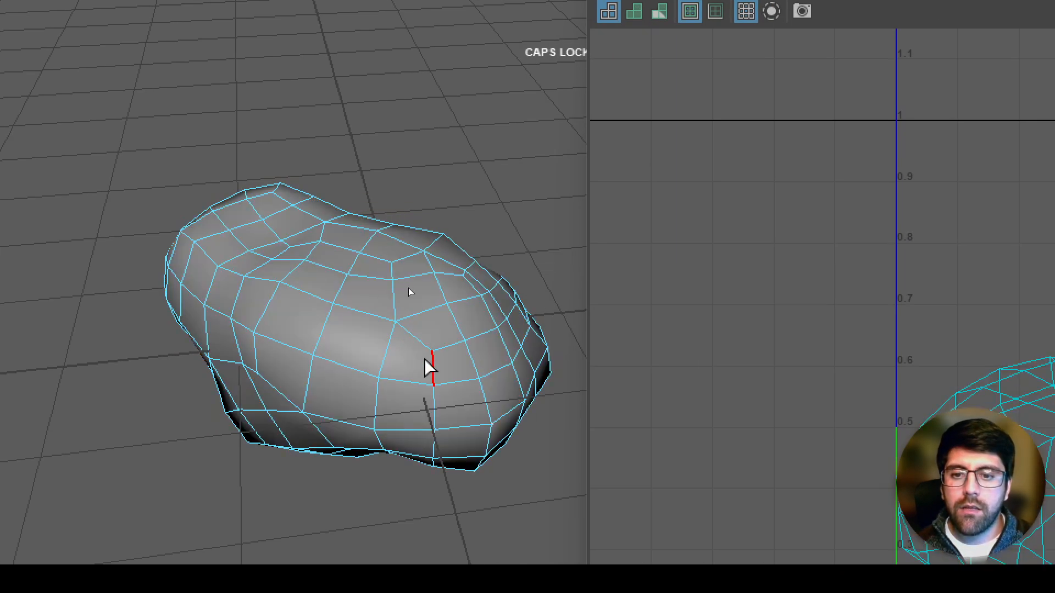
alt+drag(405, 294, 414, 275)
alt+drag(442, 327, 346, 320)
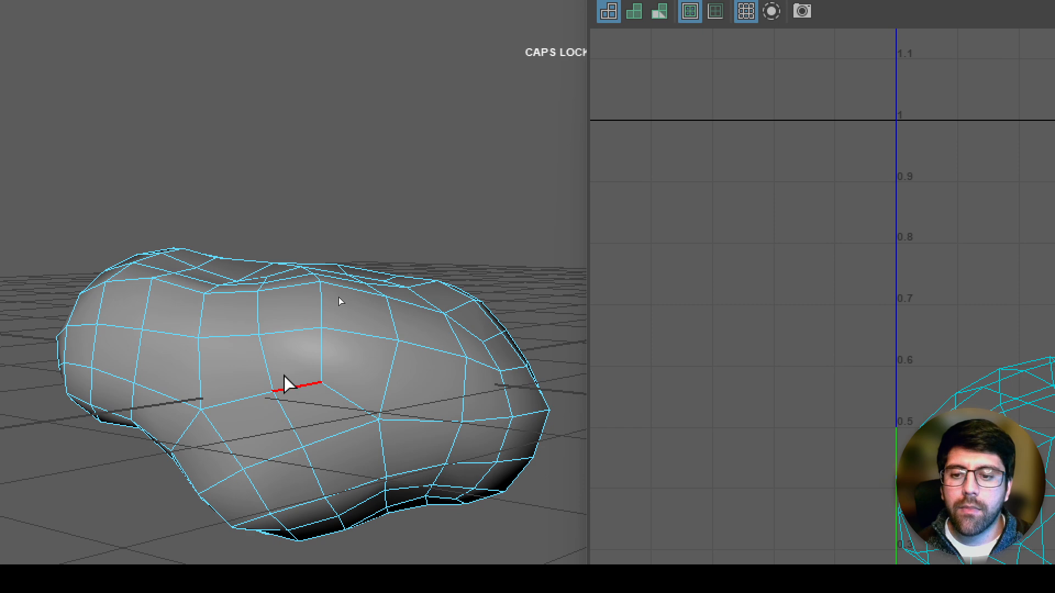
double_click(305, 331)
Step: Continue the UV seam down the rounded end of the rock and hide the viewport grid
alt+drag(436, 369, 514, 306)
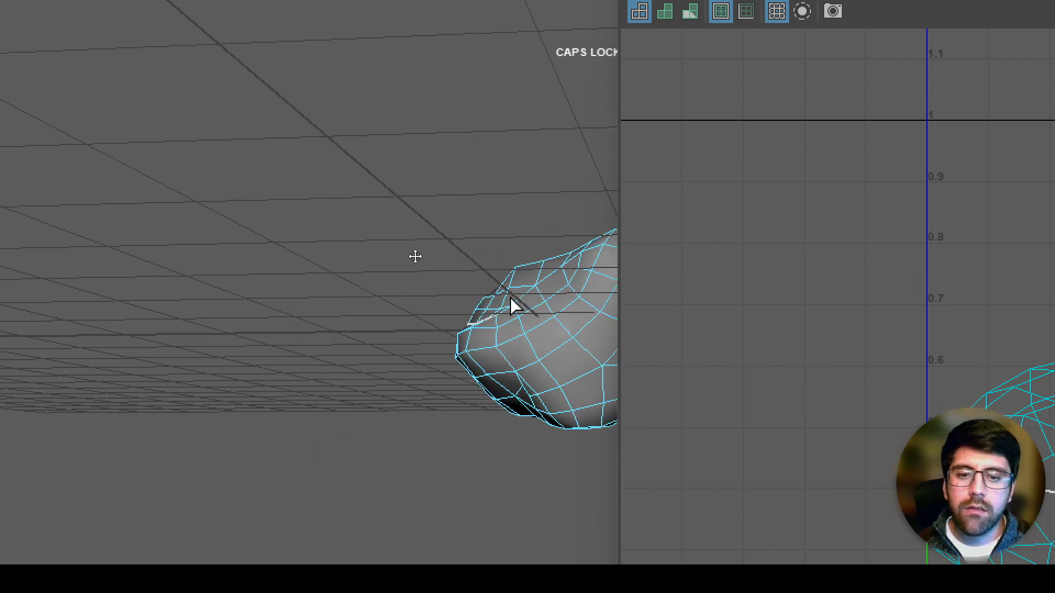
alt+drag(414, 256, 401, 299)
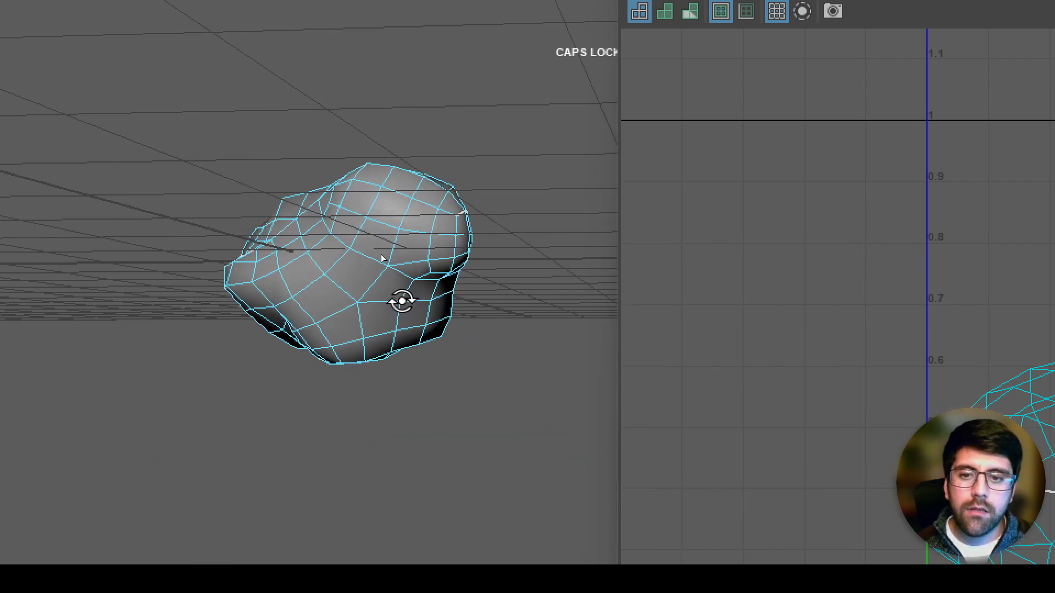
click(460, 233)
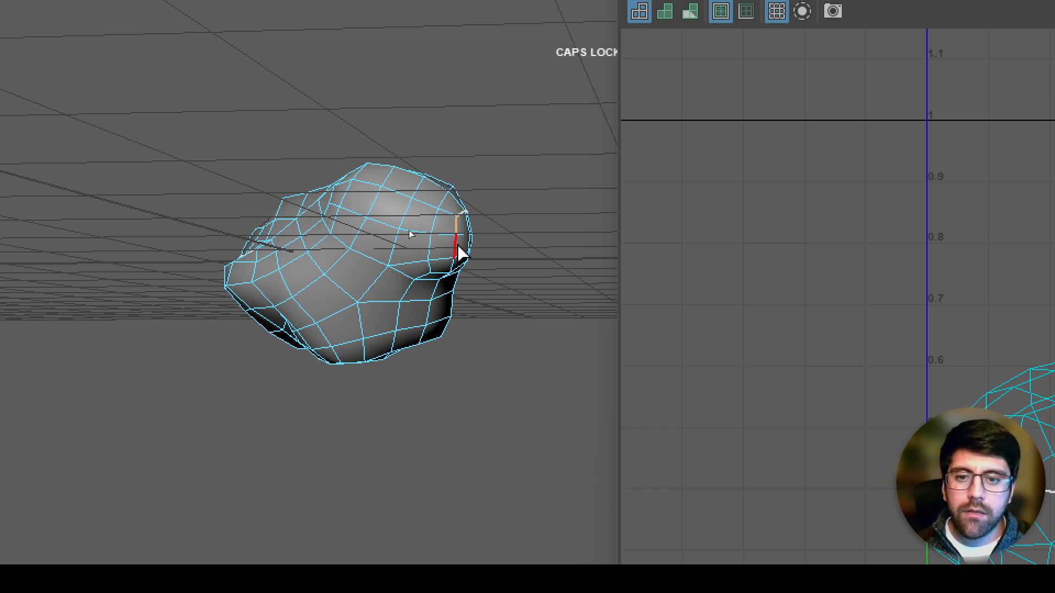
alt+drag(374, 269, 384, 316)
alt+right_drag(384, 315, 440, 324)
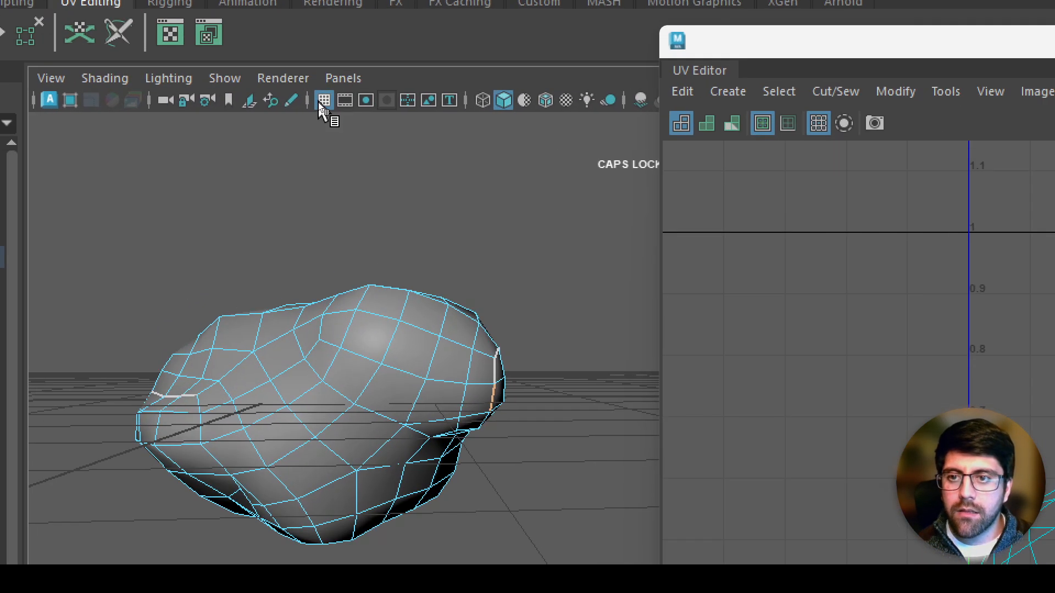
click(319, 103)
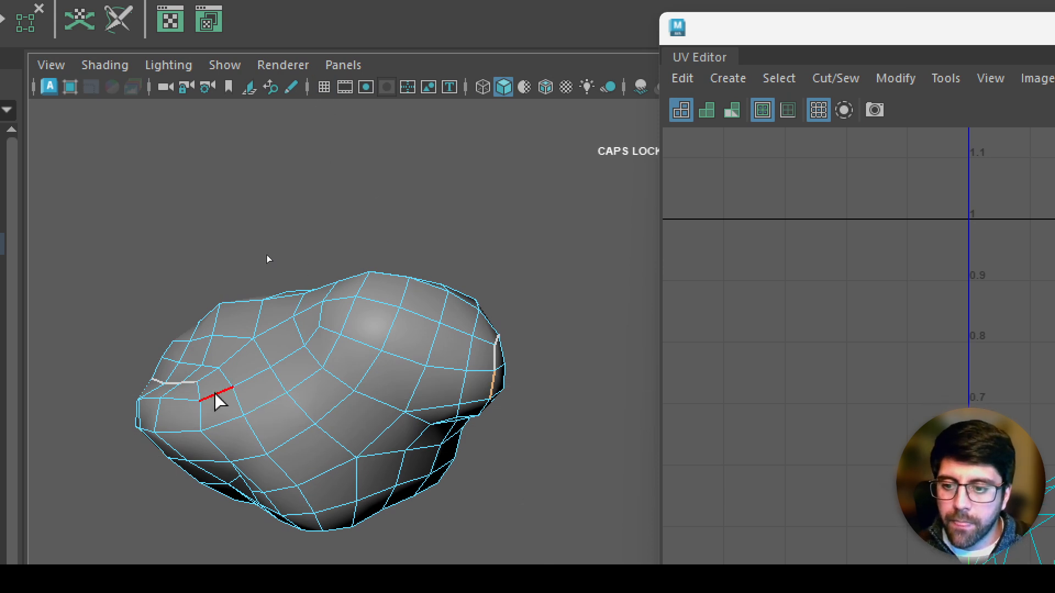
Step: Cut the UV seam along the rock's back side, closing the loop that splits the rock into two shells
click(218, 402)
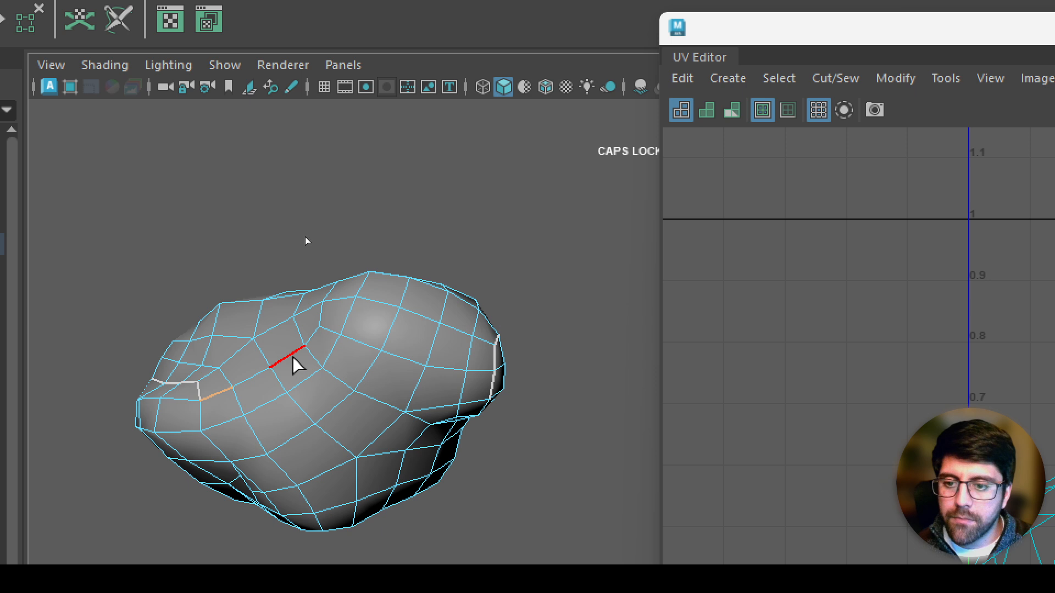
click(264, 369)
click(296, 356)
click(316, 360)
click(373, 406)
alt+drag(426, 417, 341, 357)
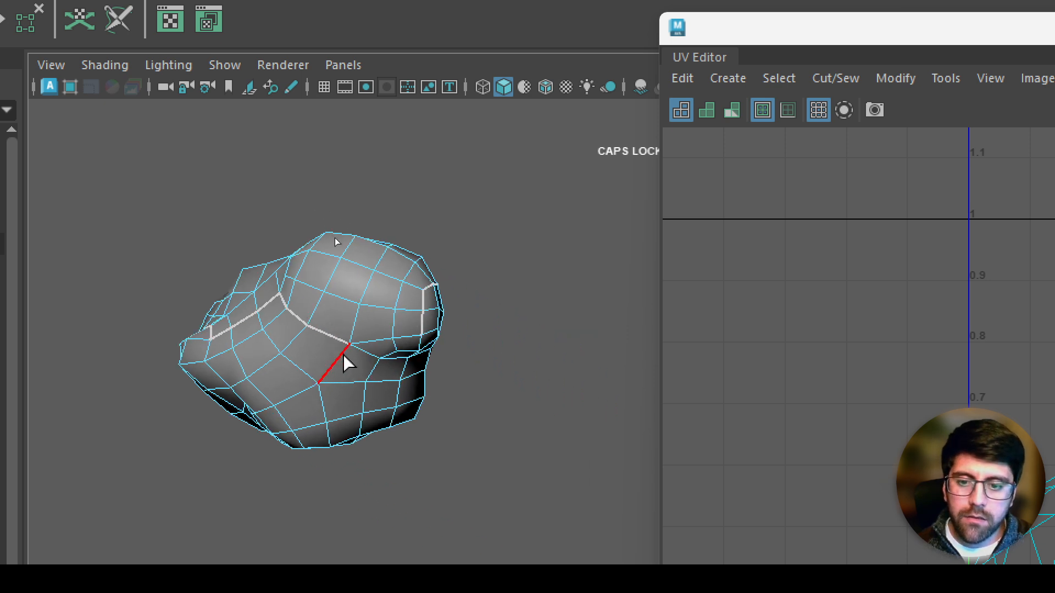
click(377, 345)
click(406, 338)
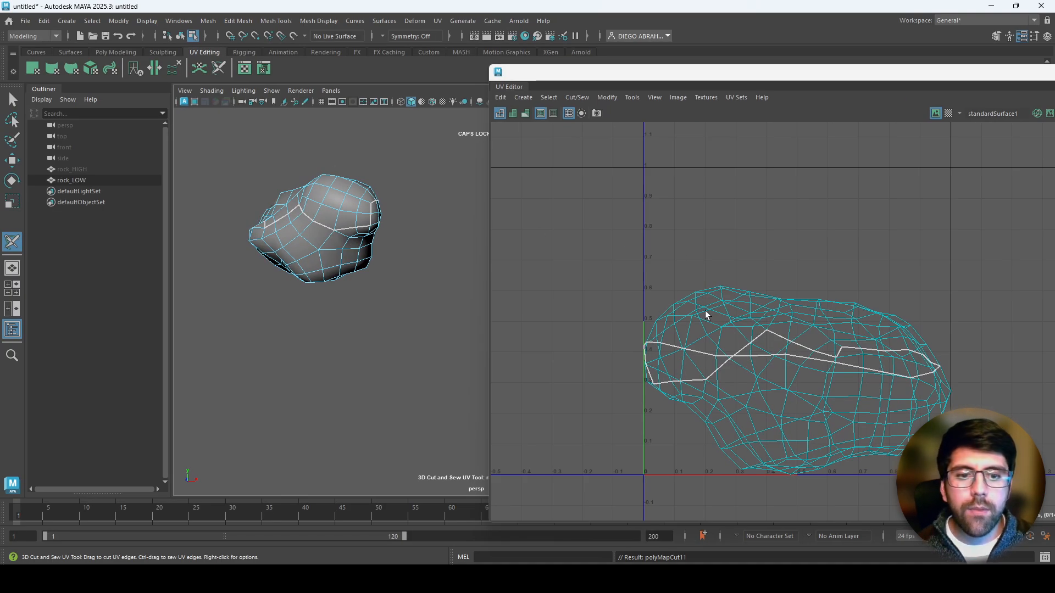
Step: Leave the cutting tool, switch to UV shell selection, reposition the UV Editor and select both rock shells
click(11, 100)
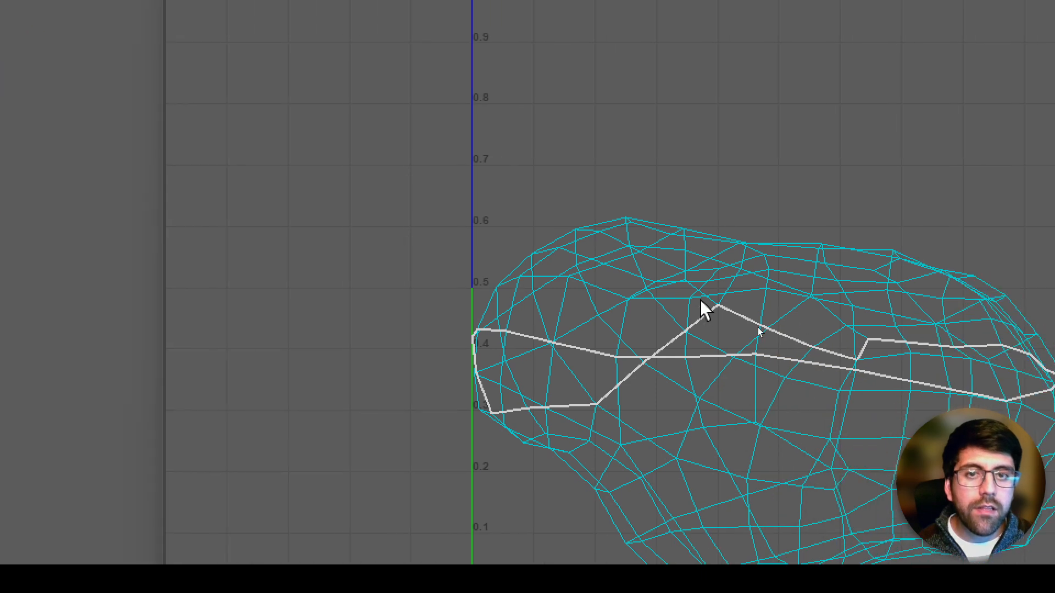
right_drag(705, 311, 603, 264)
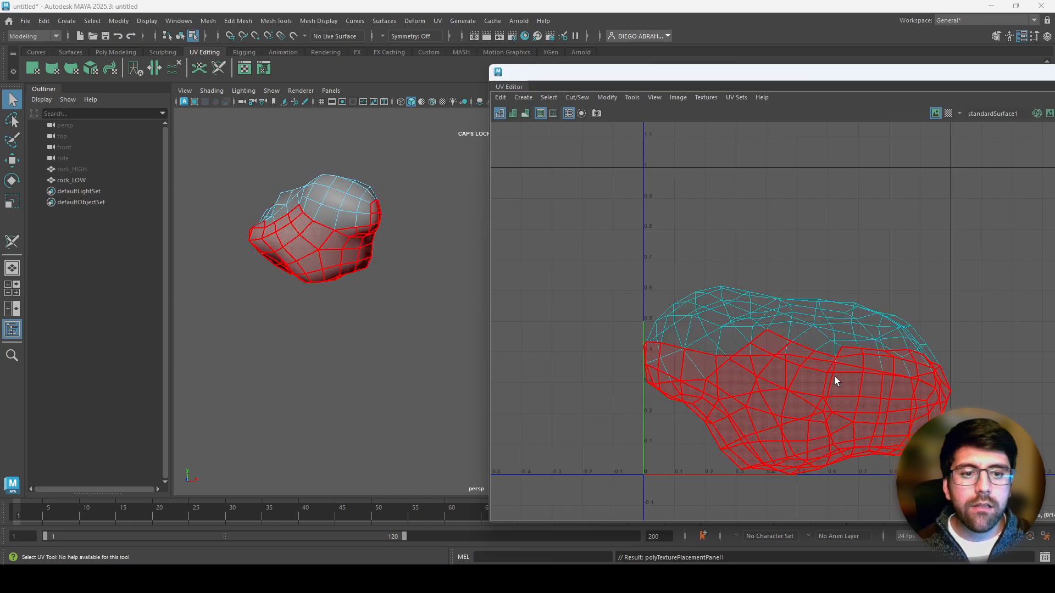
drag(733, 74, 565, 46)
drag(450, 166, 829, 474)
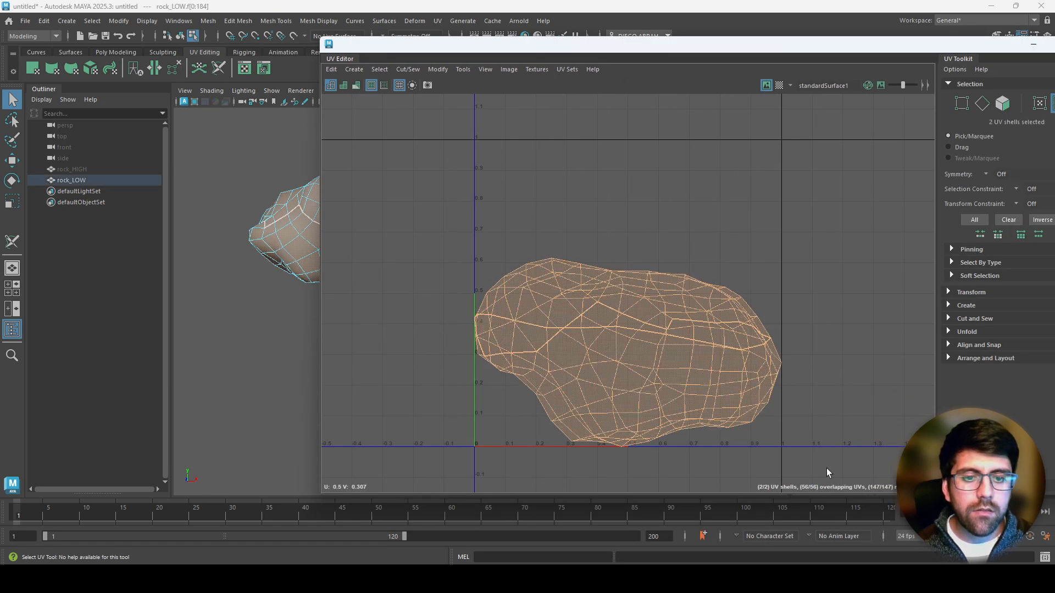
ctrl+drag(423, 150, 765, 447)
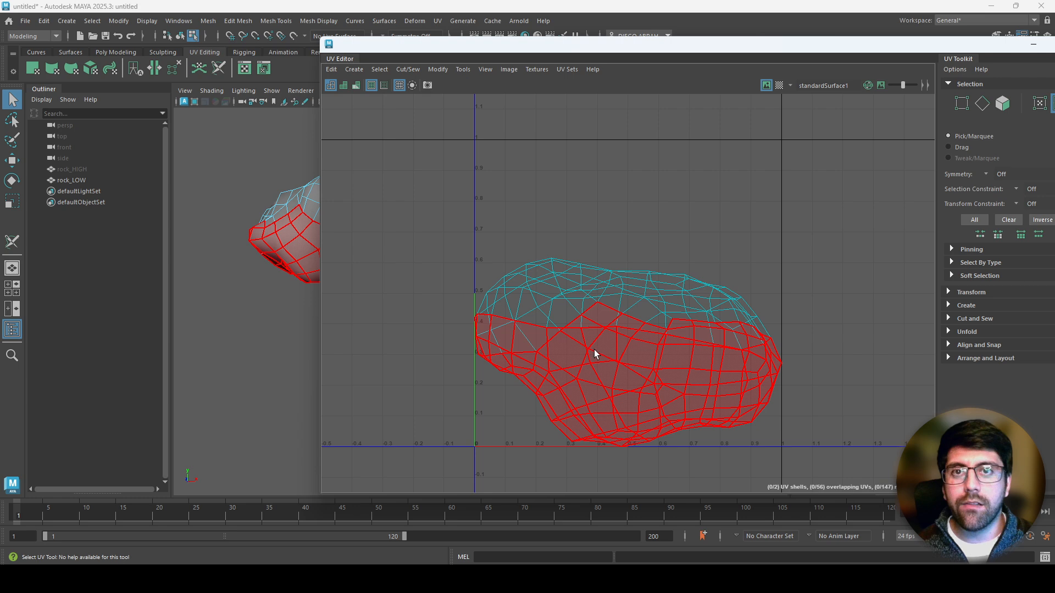
click(529, 264)
drag(430, 209, 822, 466)
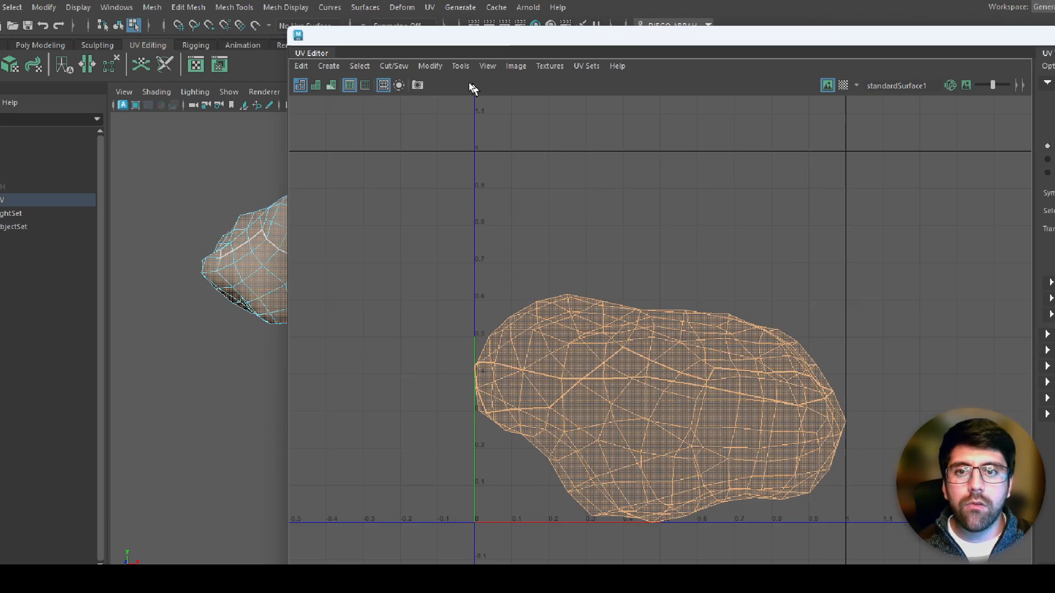
click(438, 69)
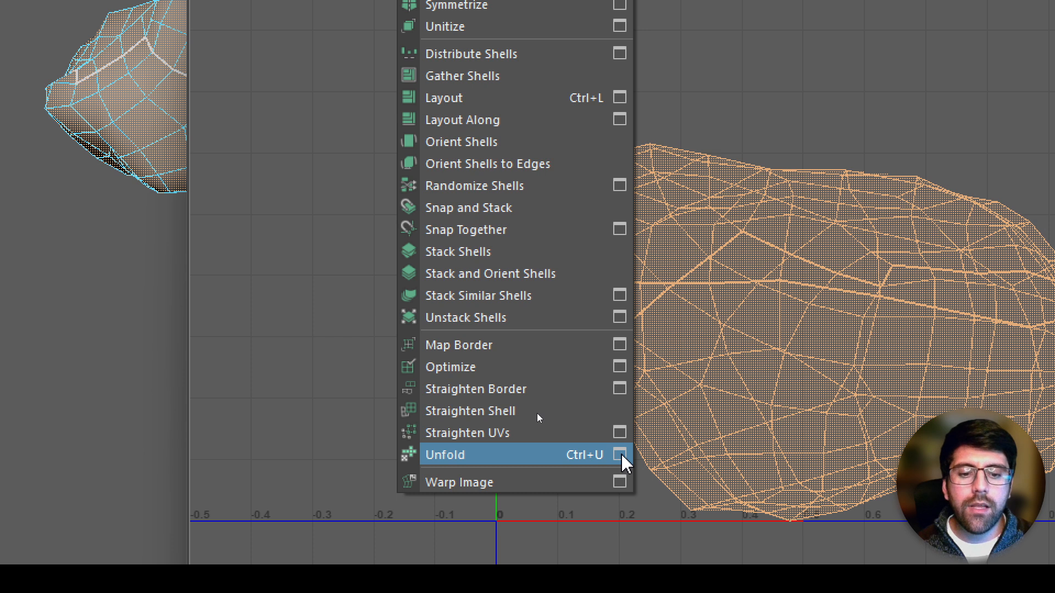
click(621, 457)
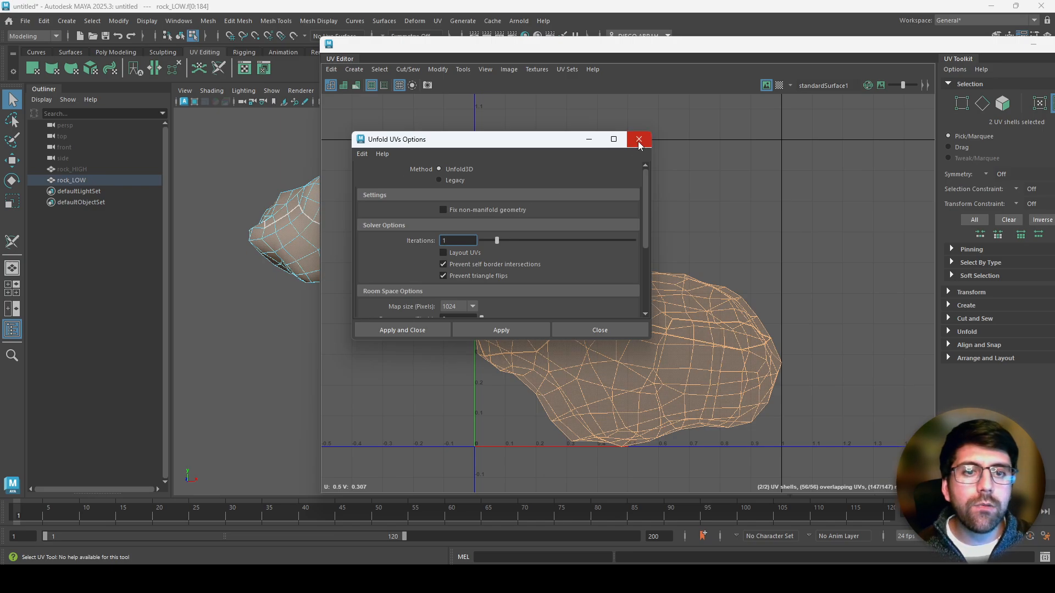
click(638, 140)
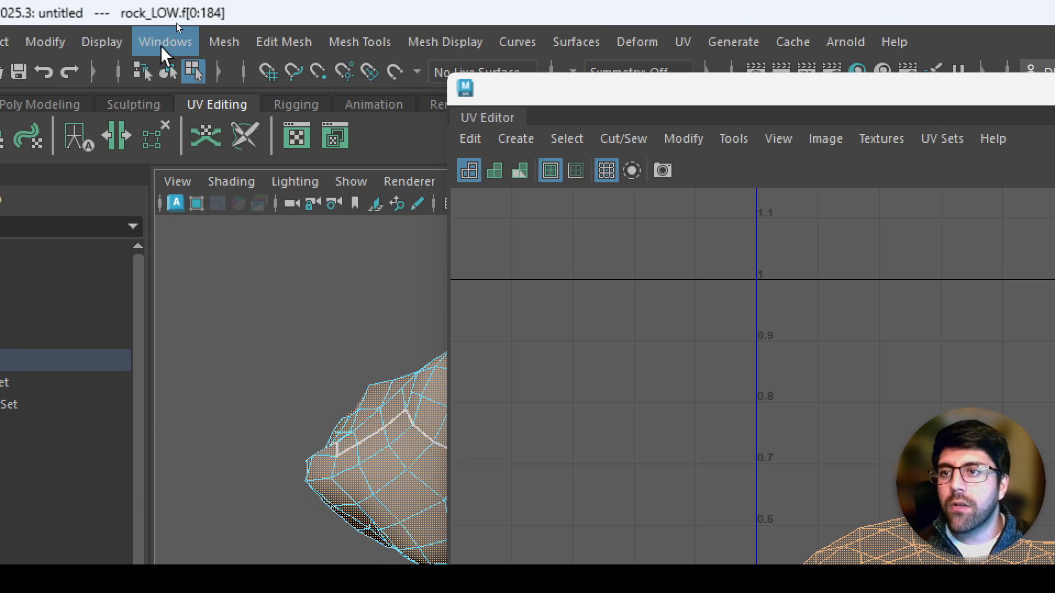
Step: Search the Plug-in Manager for "UNF" and check whether the Unfold3D plug-in is set to loaded and auto load
click(178, 23)
mouse_move(236, 286)
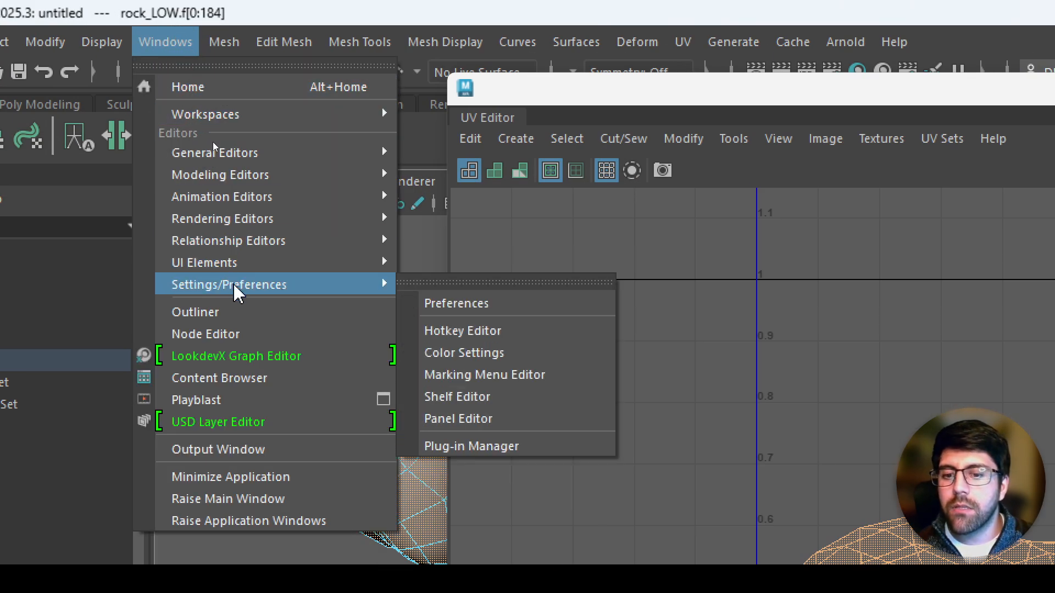
click(486, 446)
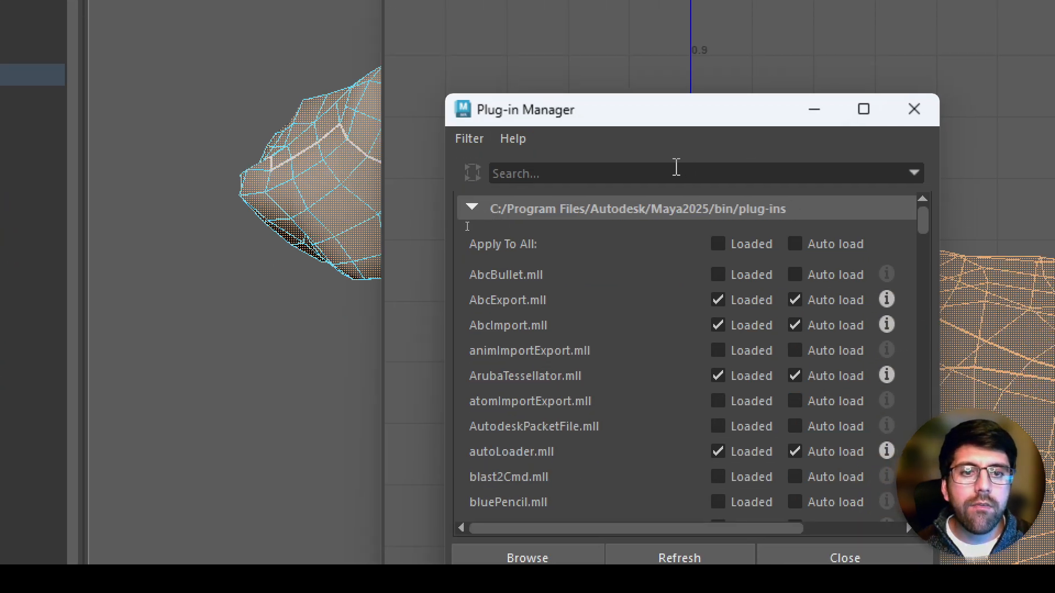
click(676, 167)
text(UNF)
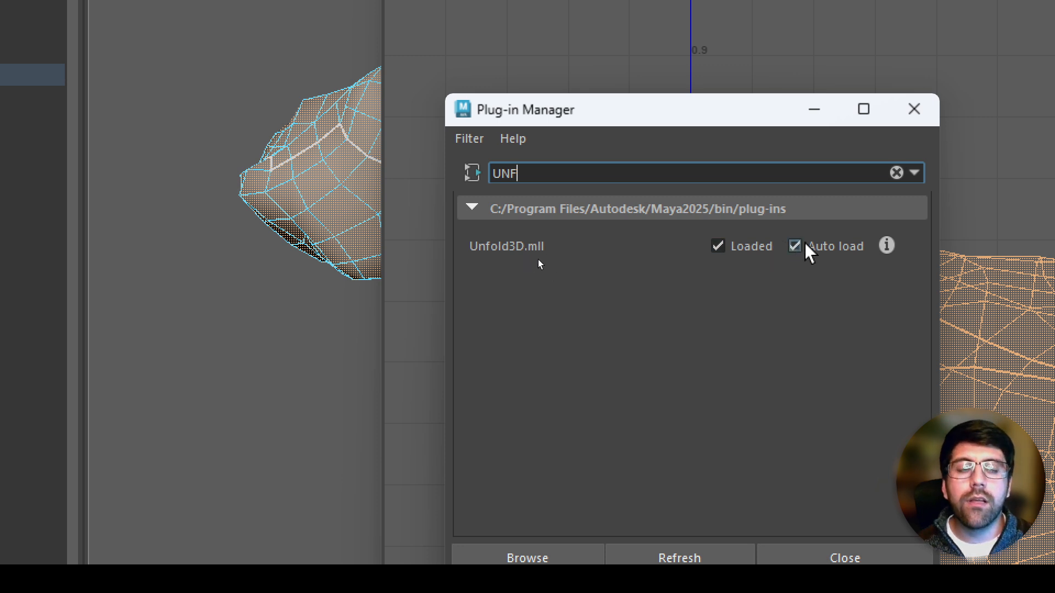
click(923, 116)
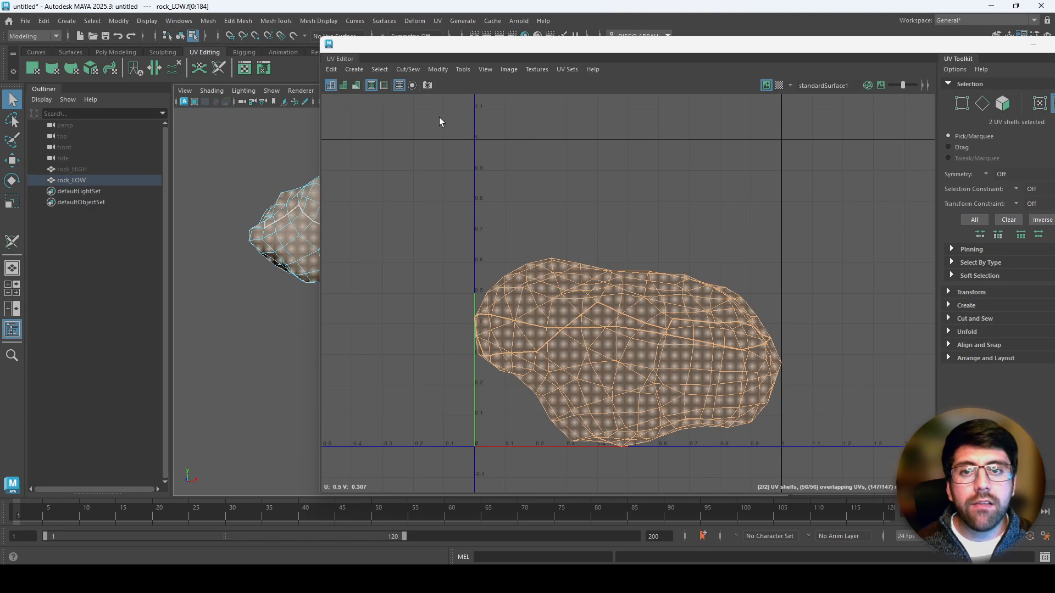
Step: Unfold both selected UV shells using the Unfold3D method with 1 iteration and a map size of 1024 pixels
click(438, 69)
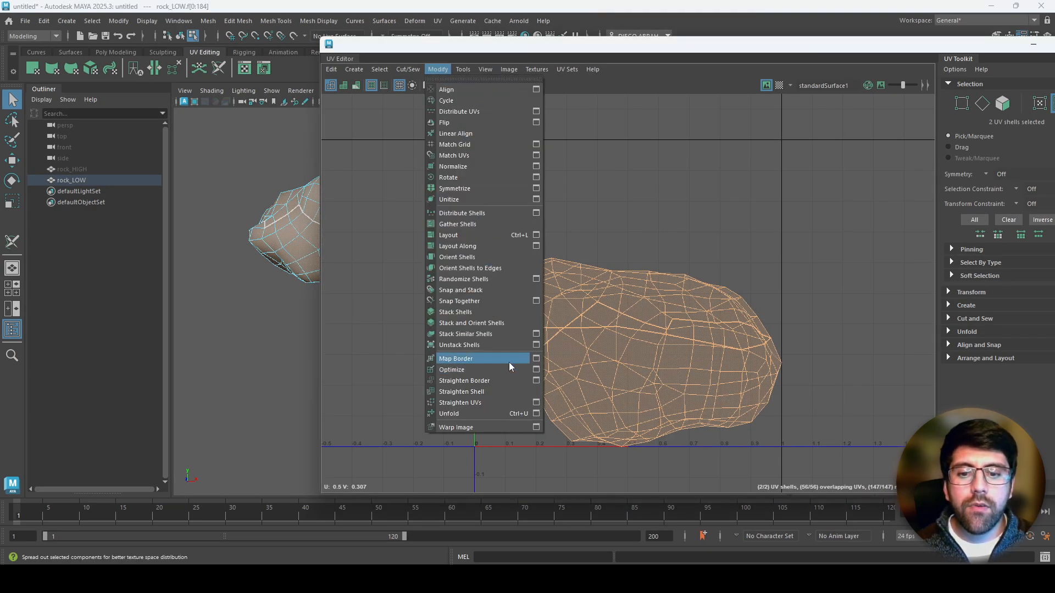
click(534, 413)
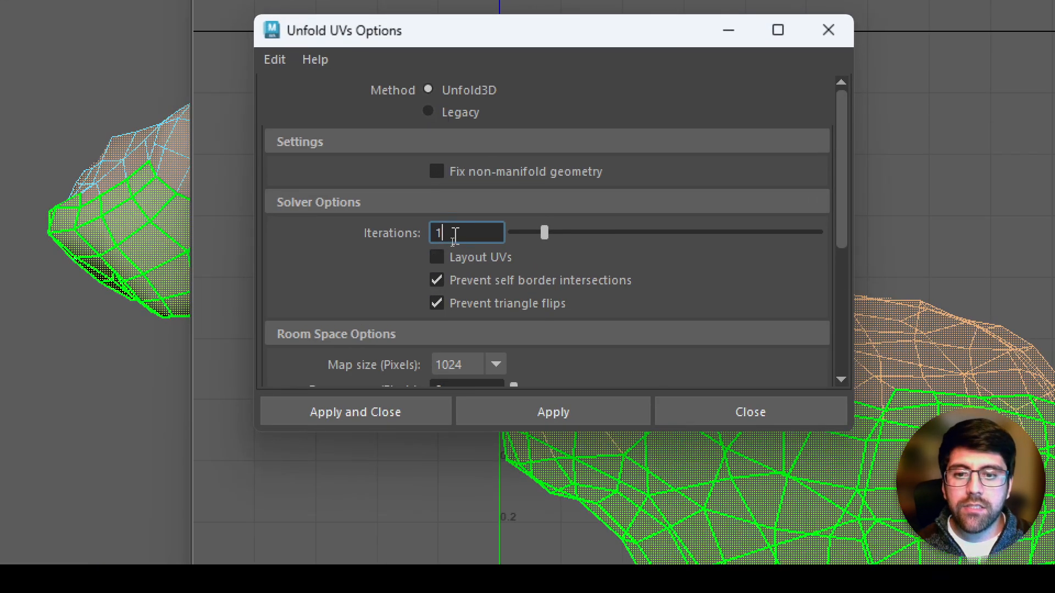
scroll(446, 250, down, 2)
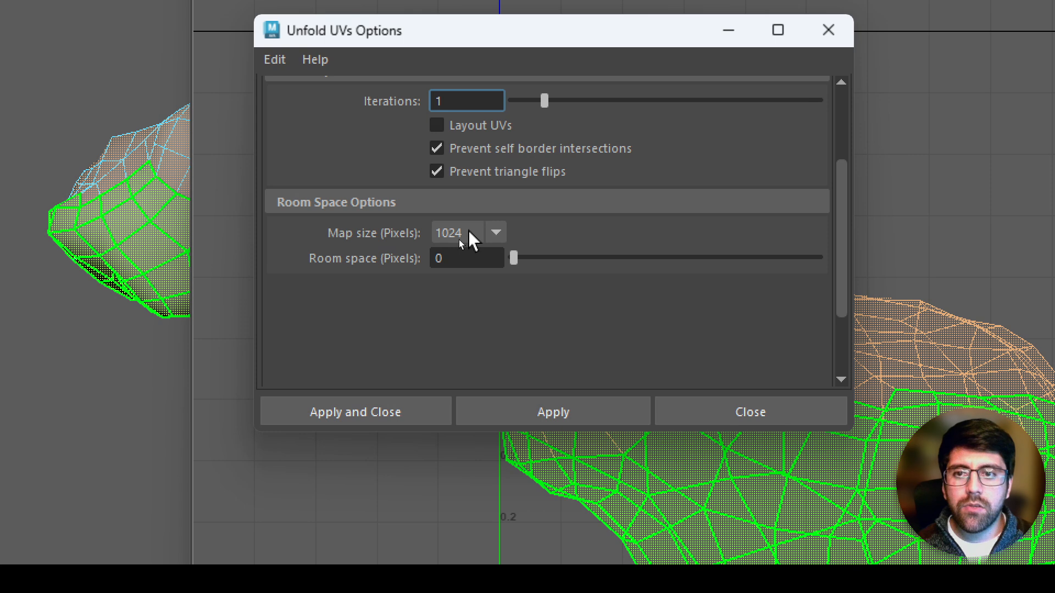
click(384, 417)
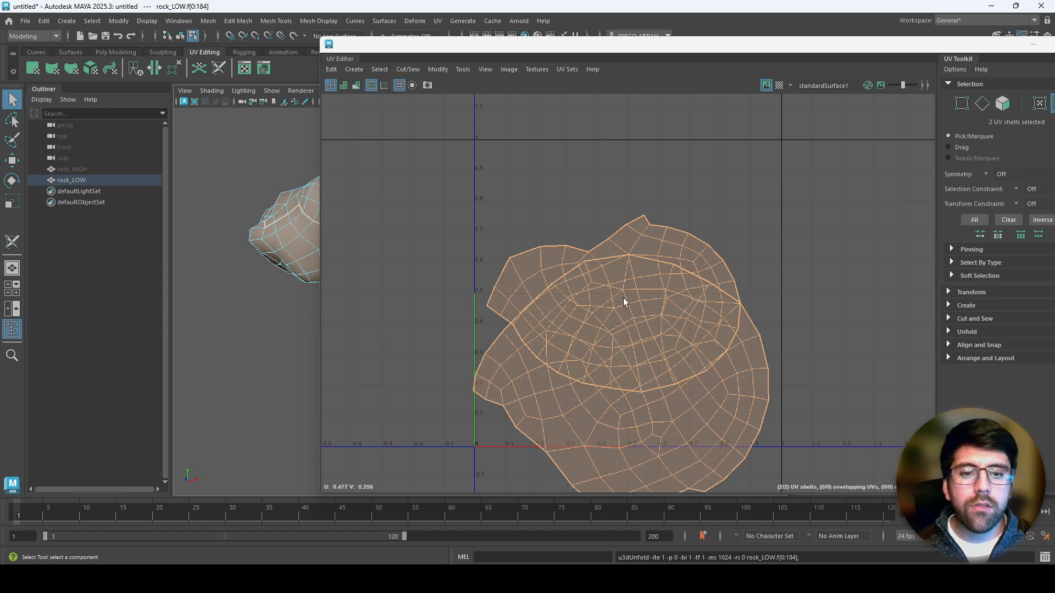
Step: Reselect both overlapping UV shells and lay them out inside the 0-1 UV space with the Layout command
click(621, 284)
scroll(601, 303, down, 2)
drag(518, 232, 712, 418)
click(575, 266)
click(518, 170)
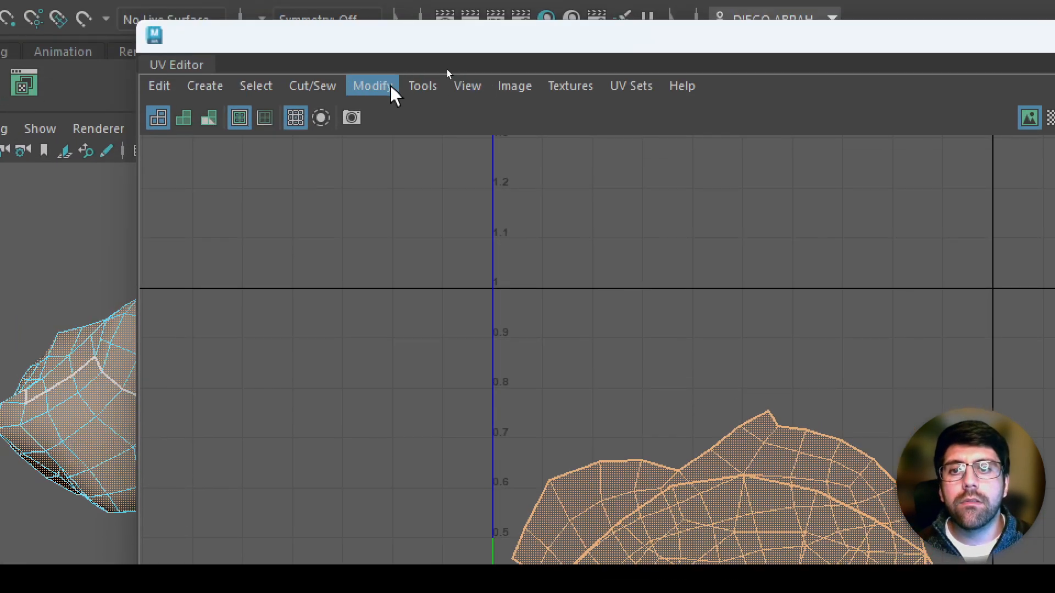
click(390, 88)
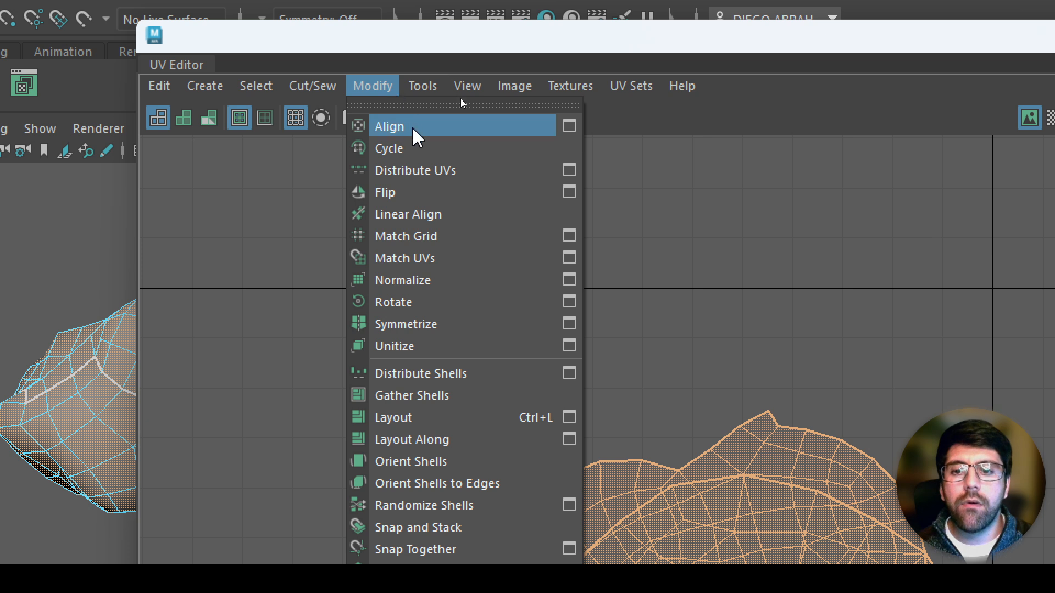
click(541, 420)
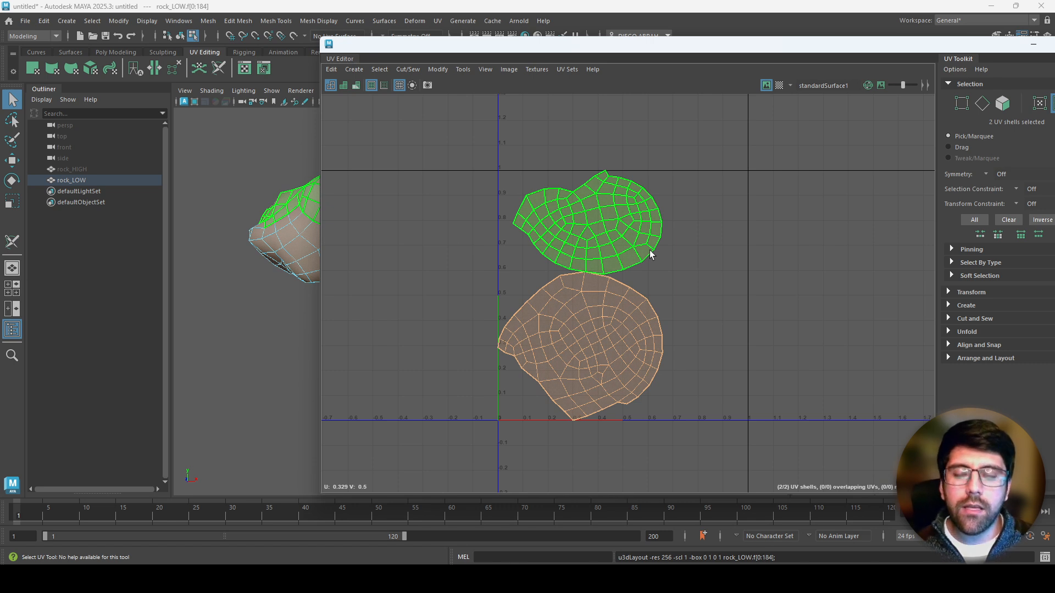
Step: Close the UV Editor, return the low-poly rock to object mode and unhide rock_HIGH
drag(949, 43, 759, 54)
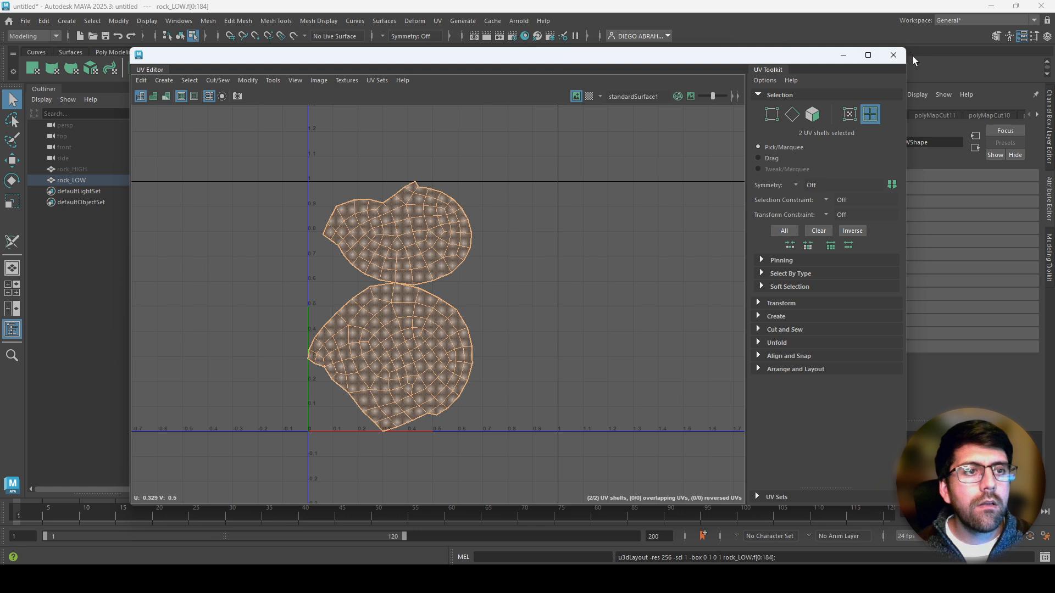
click(892, 54)
right_drag(365, 212, 396, 196)
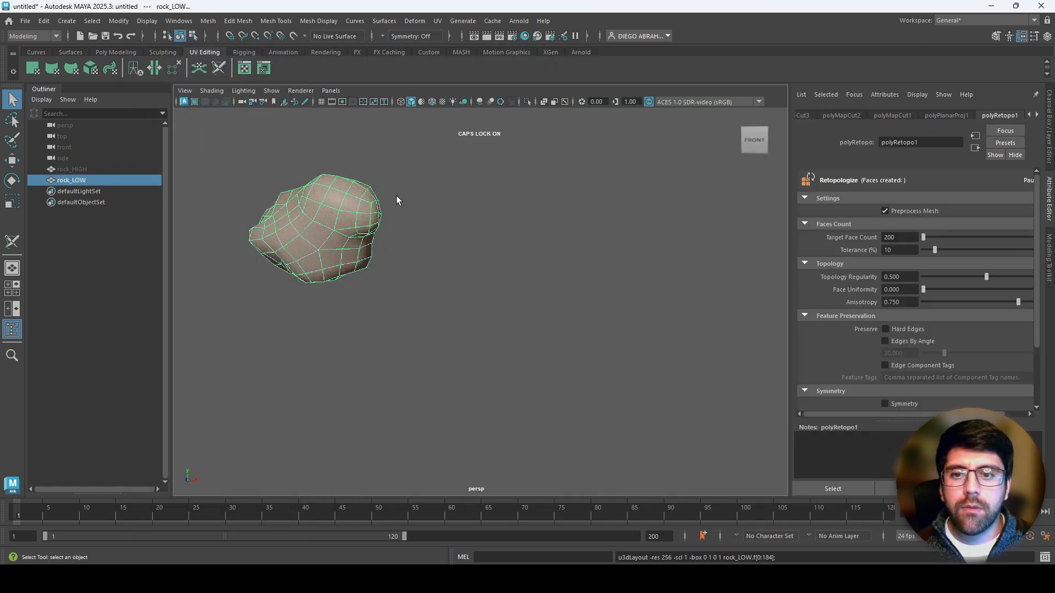
key(f)
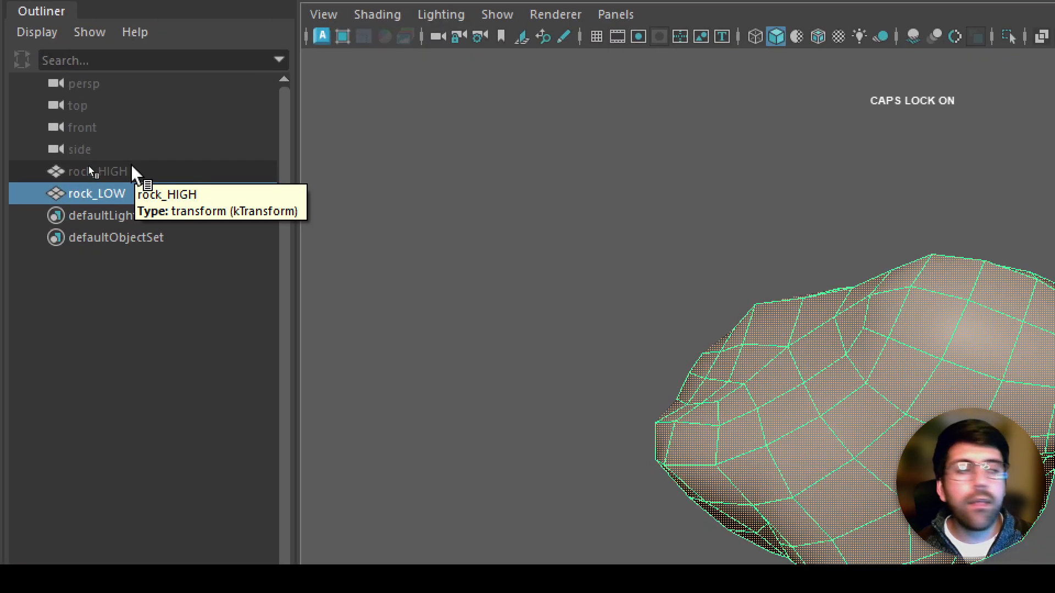
ctrl+click(89, 167)
click(89, 166)
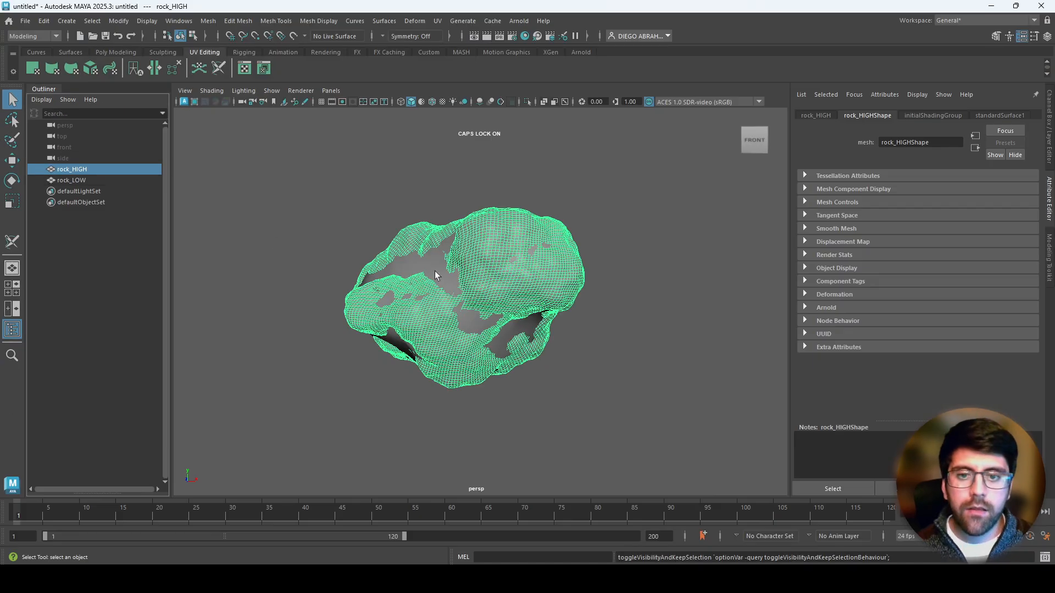
Step: Examine the overlapping high- and low-poly rocks from several angles in Maya, with a brief look at the same pair in Blender
click(407, 259)
alt+drag(407, 259, 654, 287)
alt+middle_drag(654, 287, 600, 290)
alt+drag(574, 299, 453, 378)
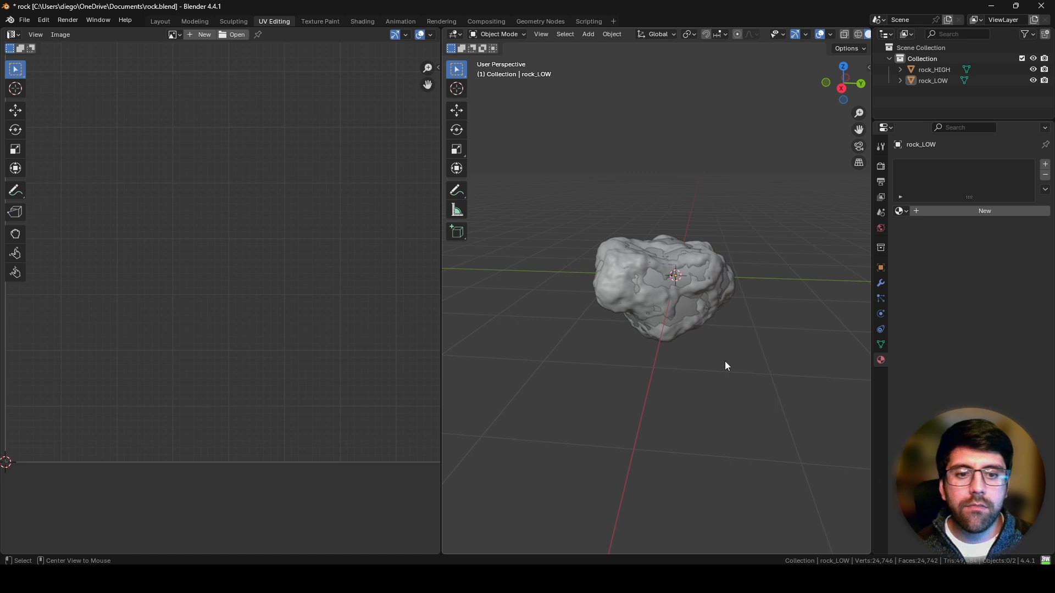
middle_drag(754, 365, 640, 349)
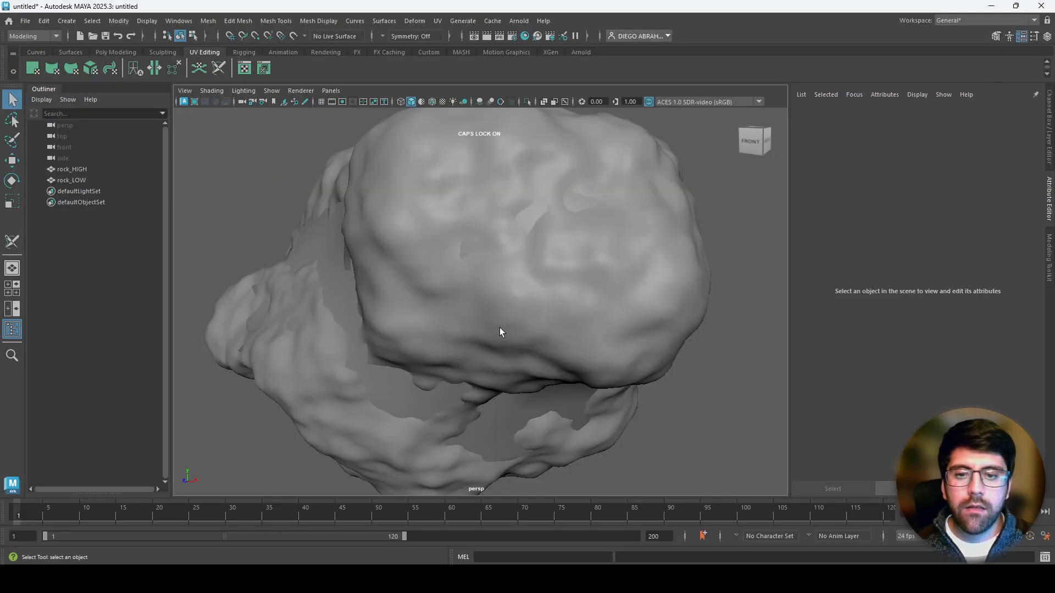
alt+drag(499, 327, 590, 328)
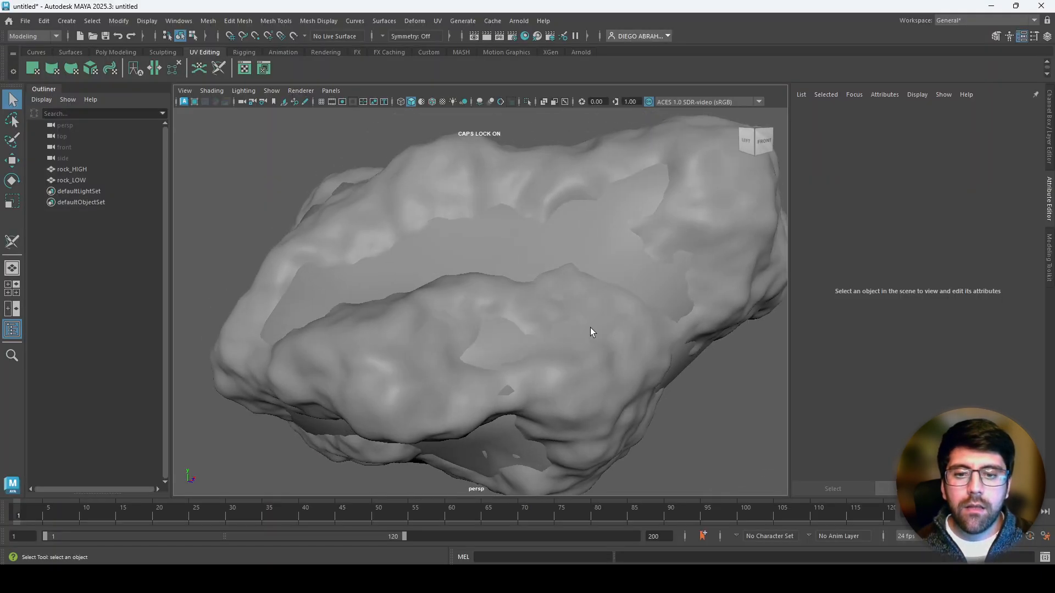
scroll(466, 251, down, 5)
Step: Select rock_LOW among the overlapping meshes and view its standardSurface1 material attributes
click(475, 277)
click(465, 240)
click(478, 273)
click(478, 272)
click(478, 271)
click(464, 248)
click(473, 273)
click(473, 276)
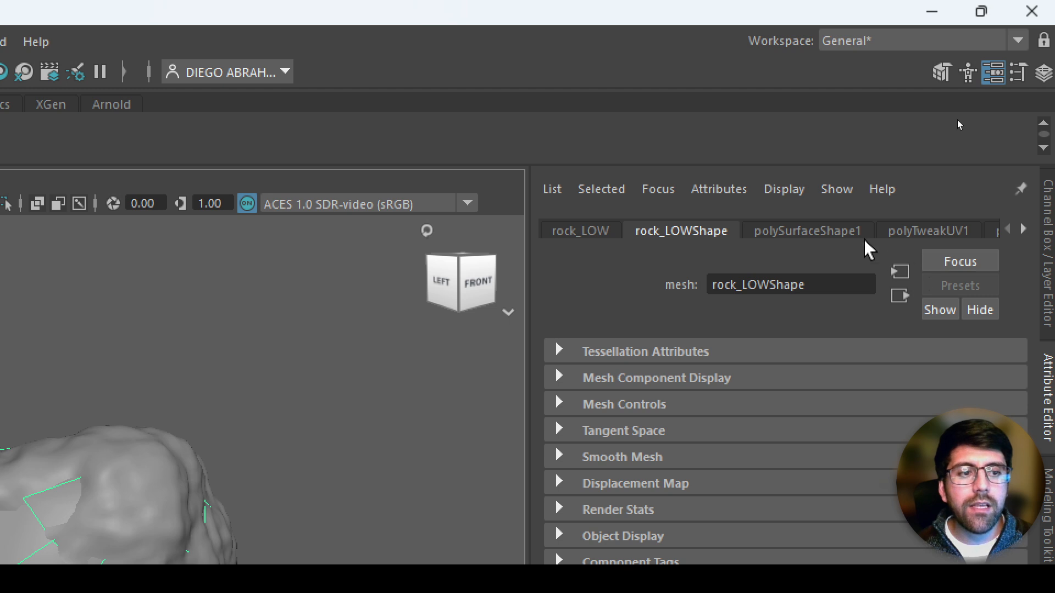
click(872, 231)
scroll(874, 231, down, 20)
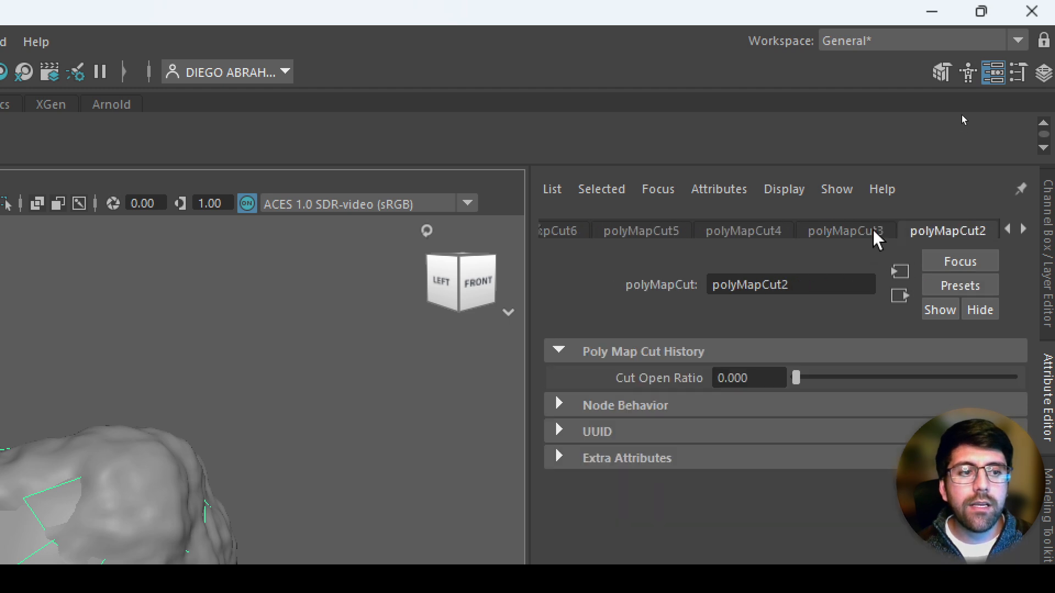
scroll(873, 231, down, 1)
click(835, 231)
scroll(834, 231, down, 1)
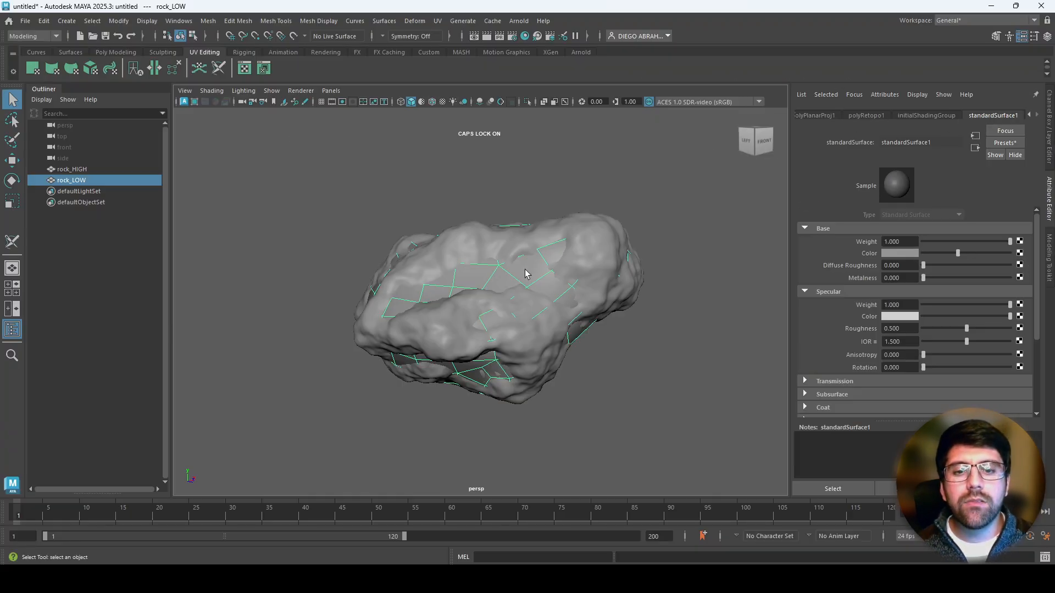
Step: Hide rock_HIGH and assign a new Arnold aiStandardSurface material to rock_LOW
click(127, 170)
key(ctrl+h)
click(556, 305)
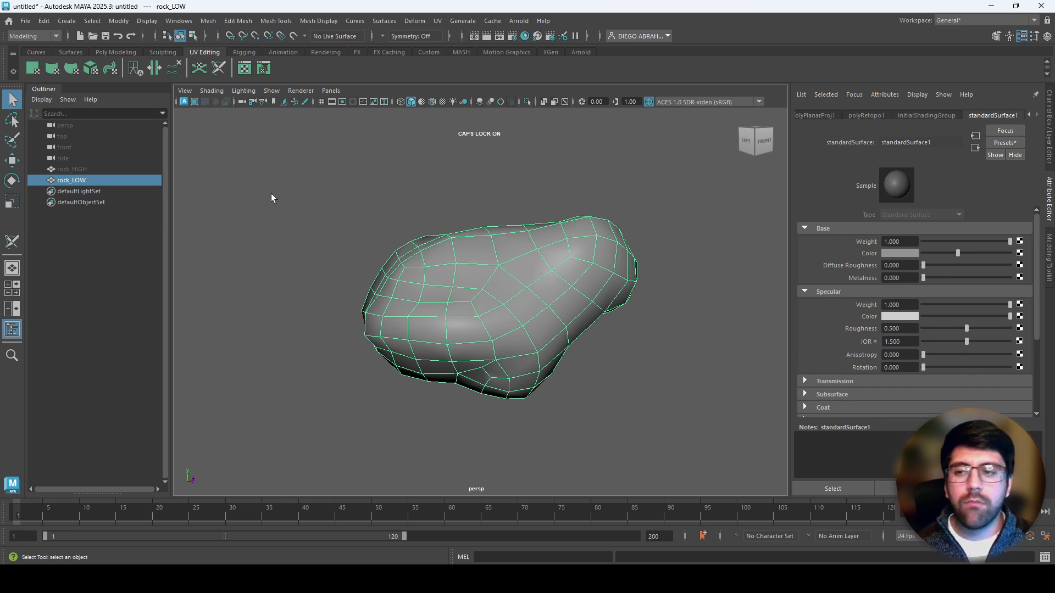
right_drag(426, 237, 613, 522)
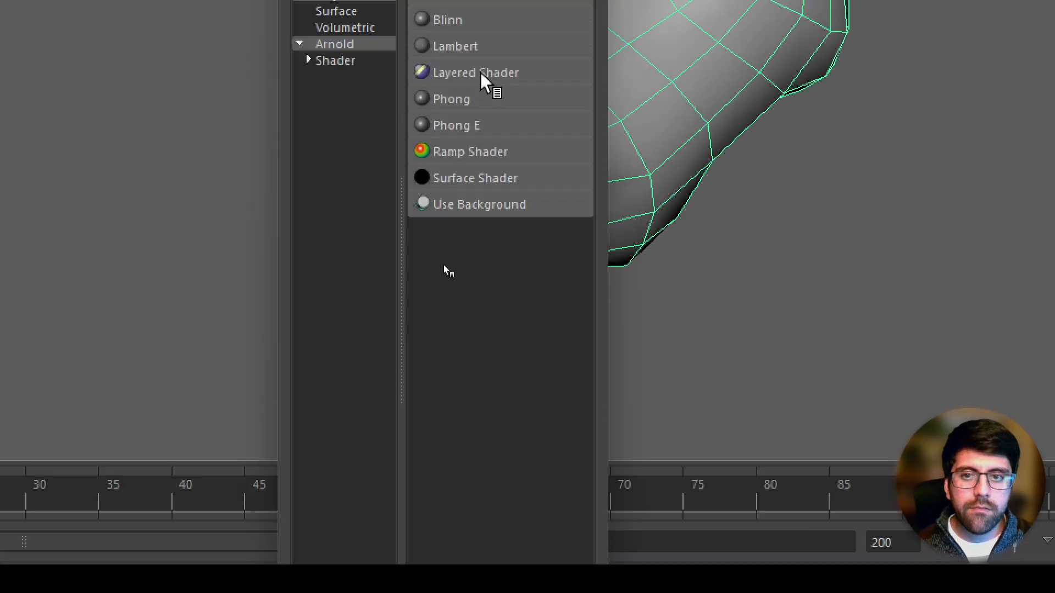
click(344, 311)
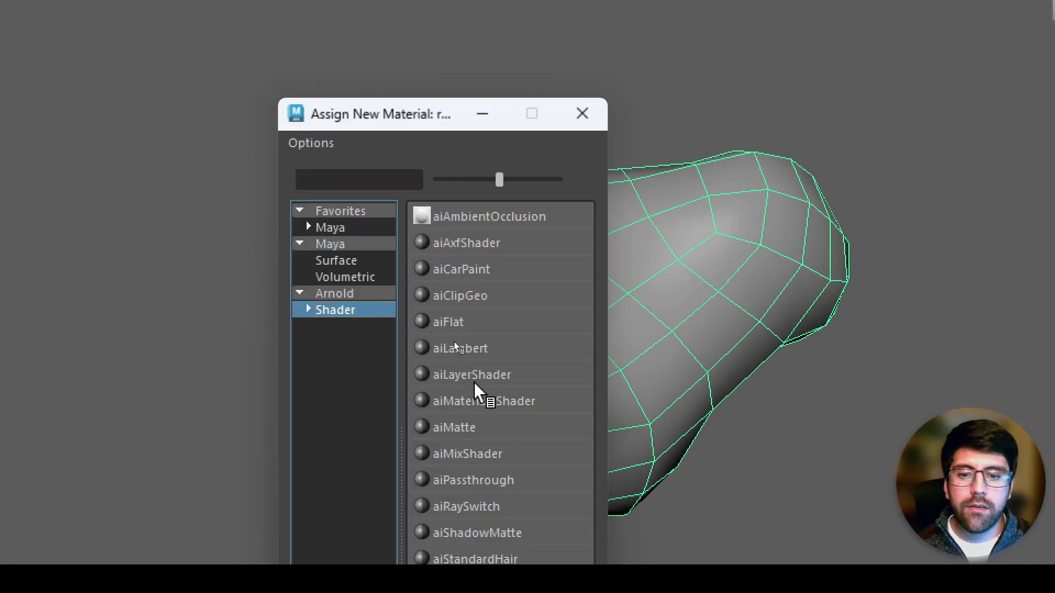
click(506, 512)
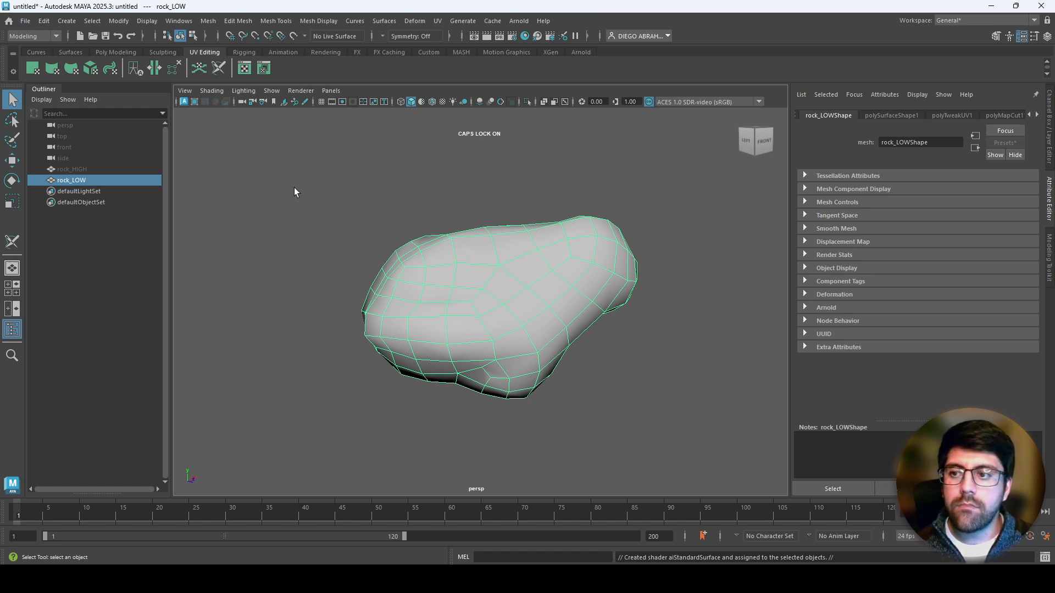
Step: Prepare an export of only the selected rock_LOW to the Documents\TUTORIALVR folder, with OBJexport as the file type
click(116, 52)
click(25, 21)
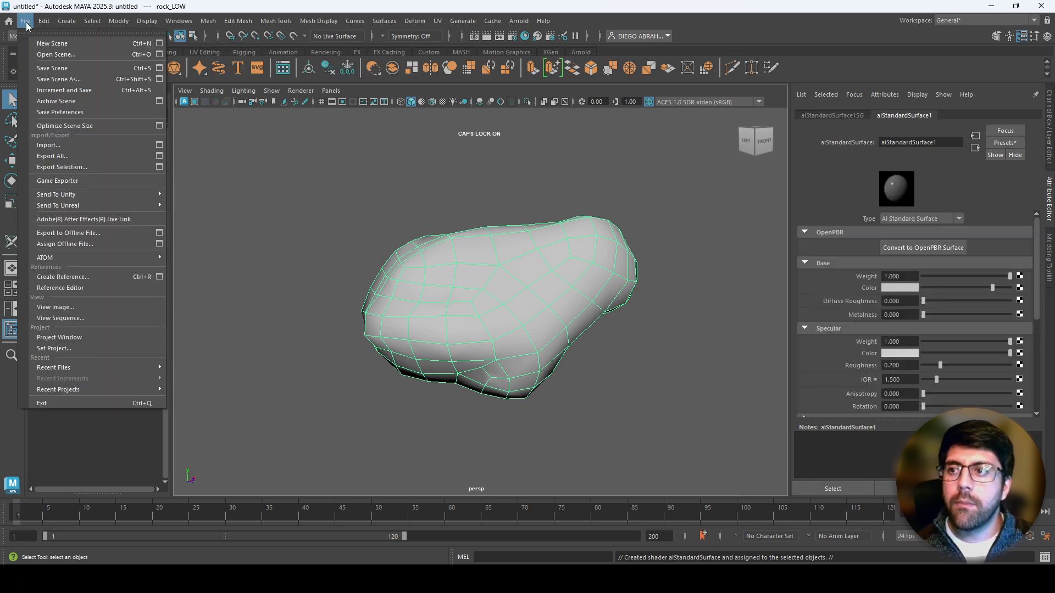
click(278, 2)
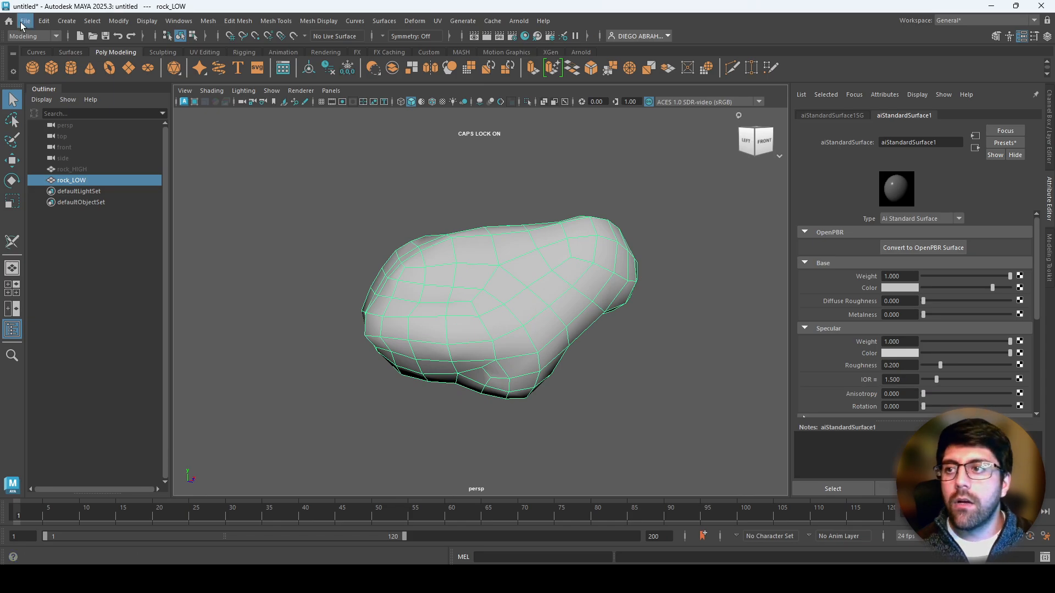
click(25, 21)
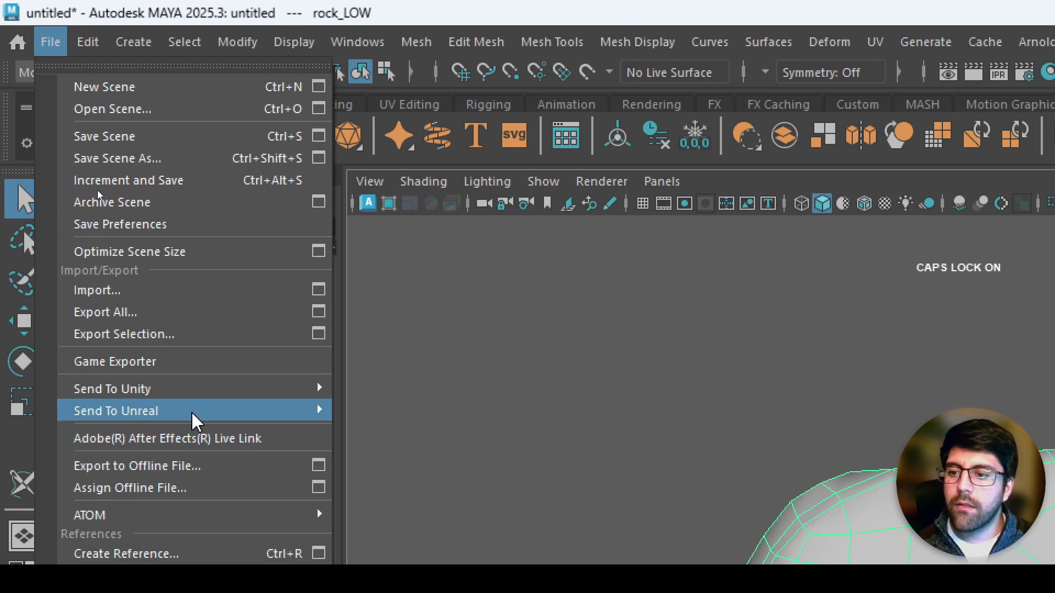
click(202, 334)
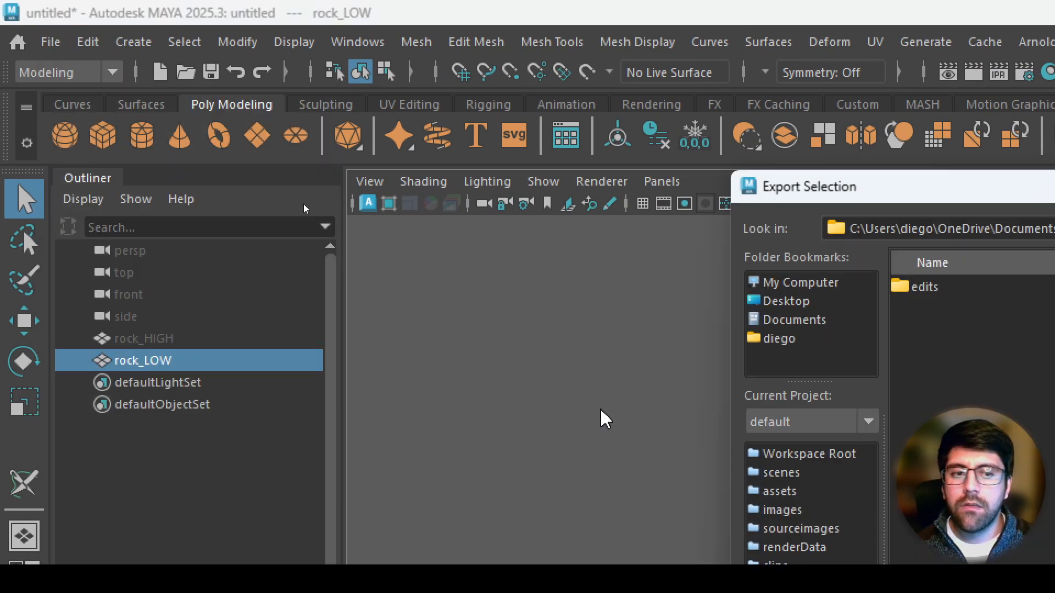
click(712, 323)
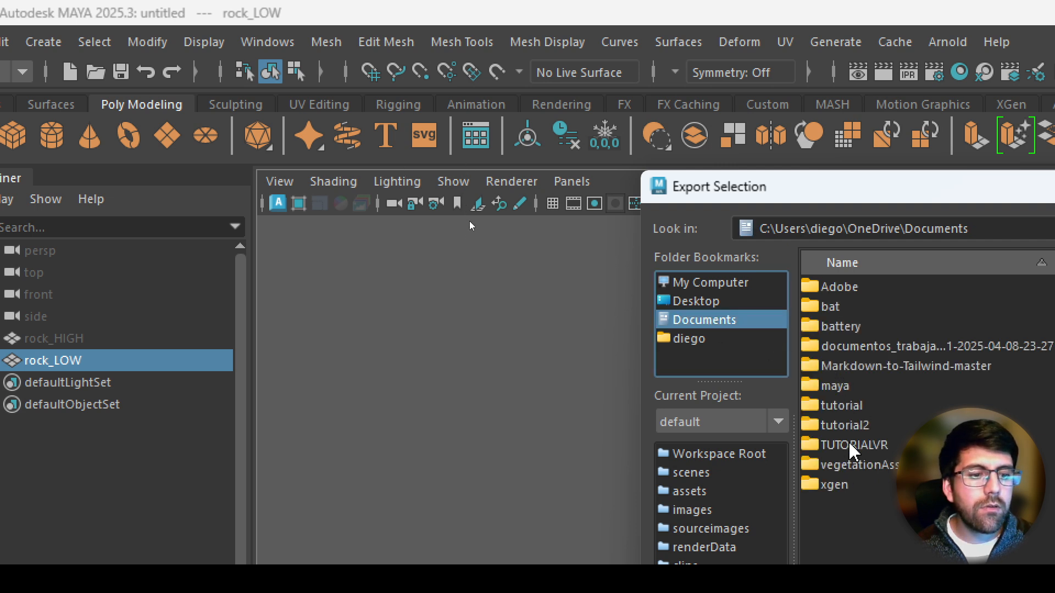
double_click(837, 446)
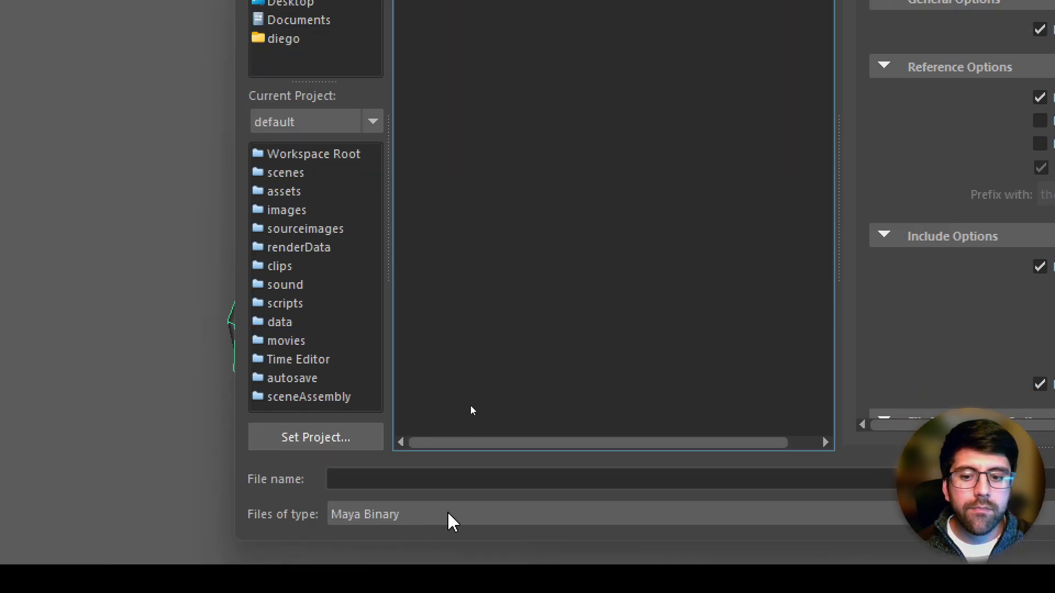
click(448, 519)
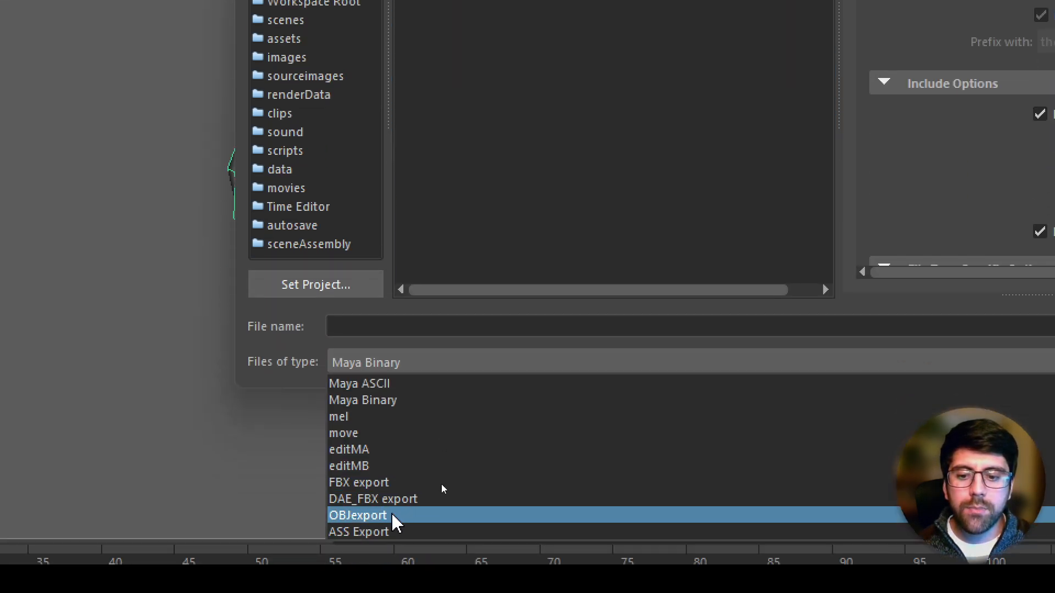
click(359, 514)
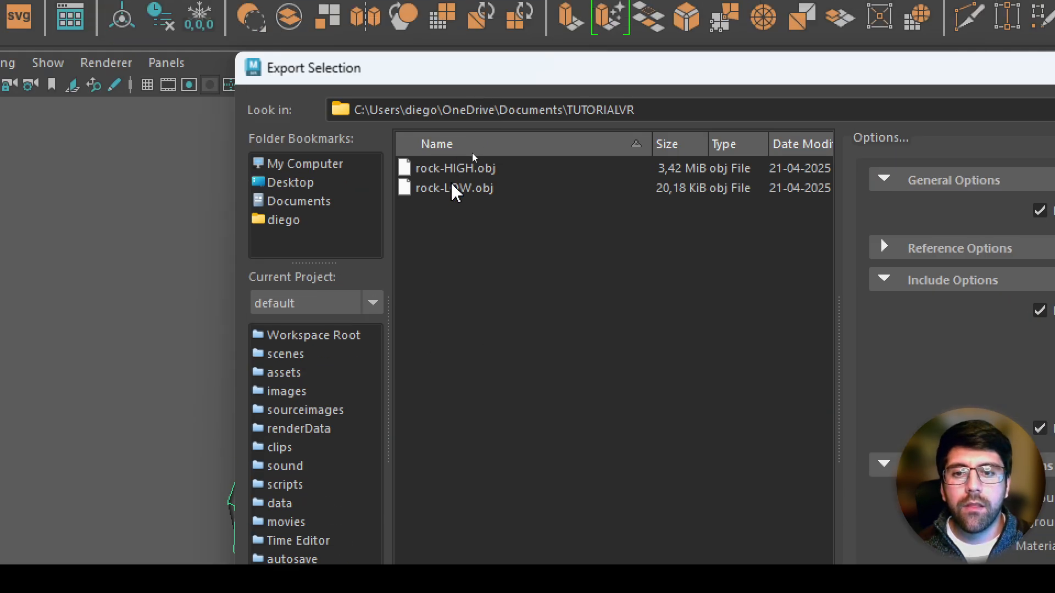
Step: Export rock_LOW as rock-LOW.obj with the default OBJ options, replacing the existing file
click(454, 29)
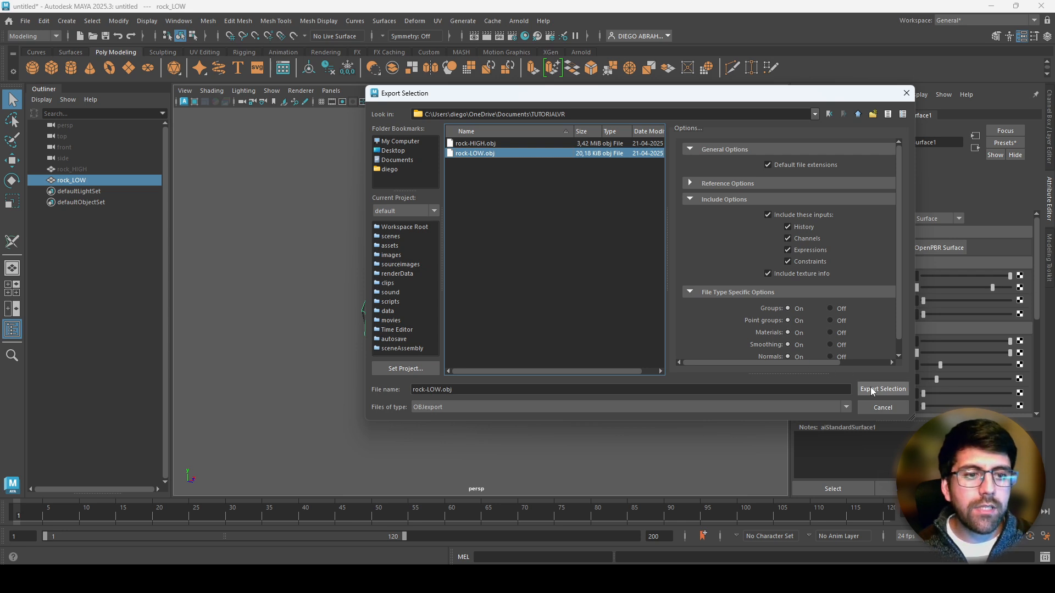
scroll(818, 275, down, 1)
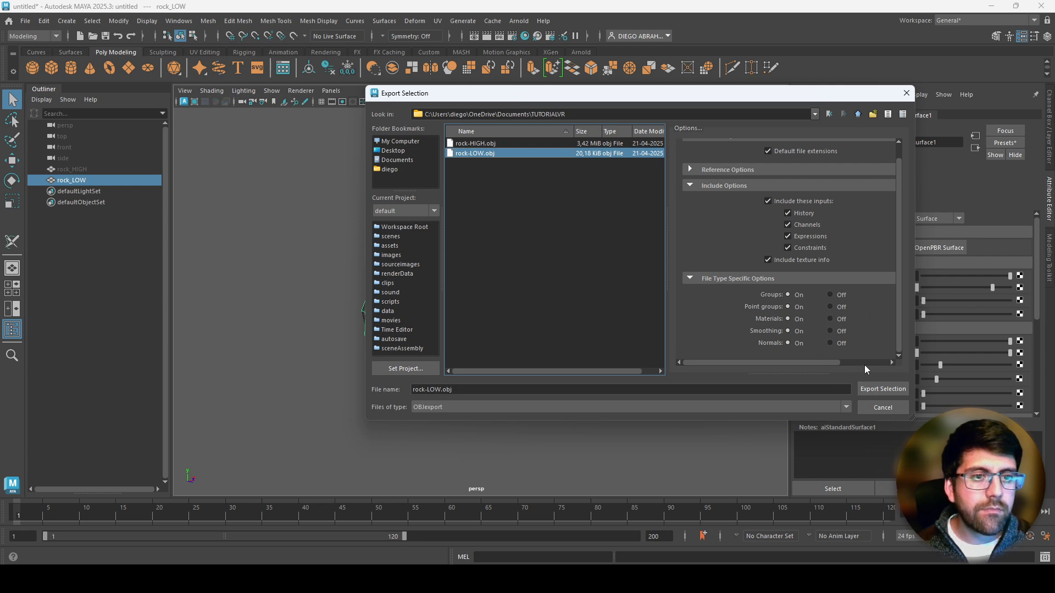
click(719, 172)
click(720, 172)
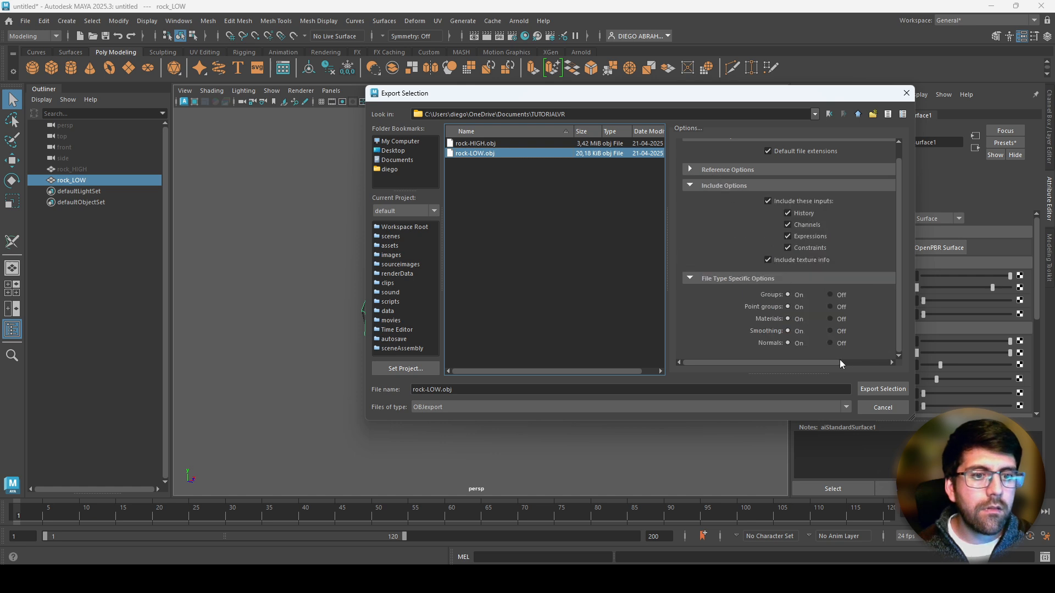
click(883, 389)
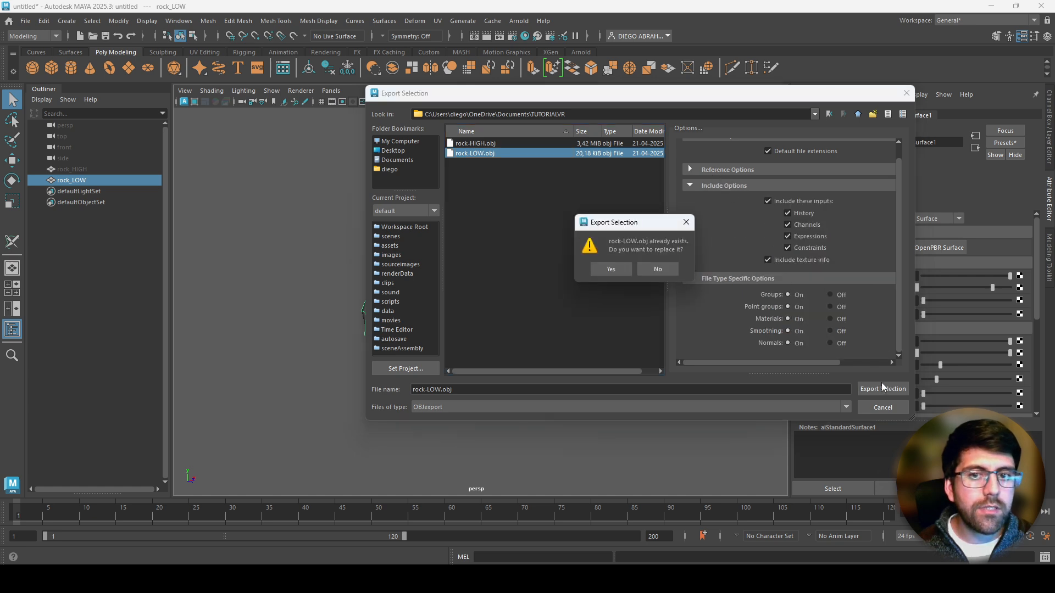
click(611, 269)
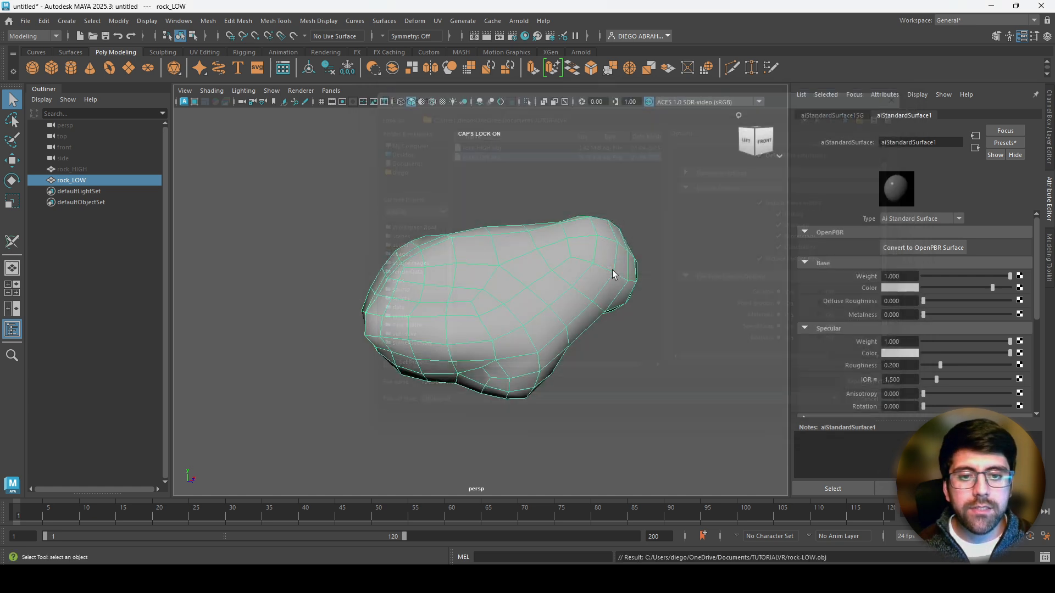
Step: Hide rock_LOW, then select rock_HIGH and make it visible
key(h)
click(98, 171)
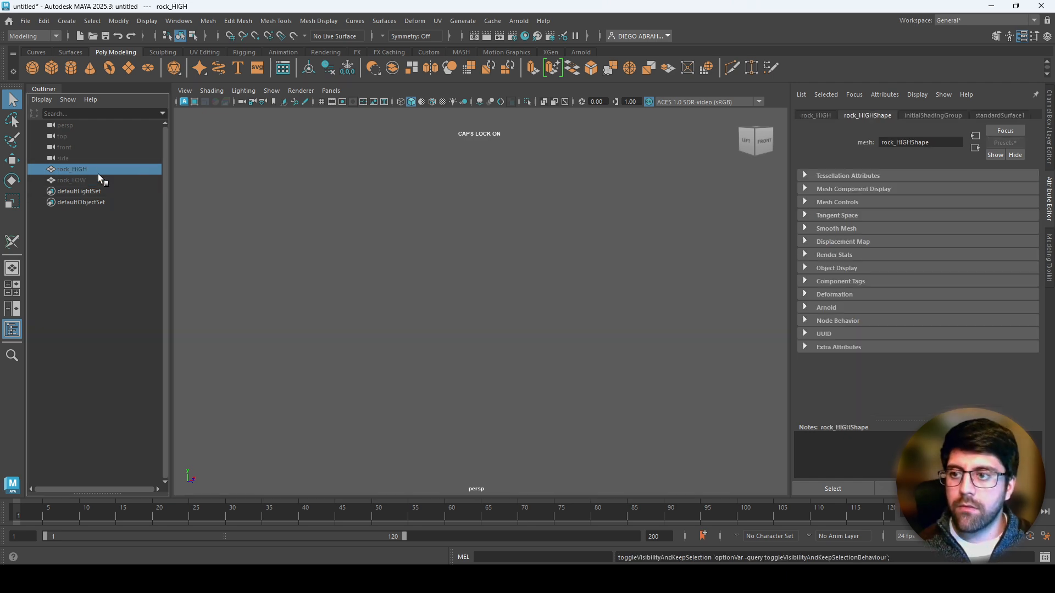
key(h)
click(460, 196)
click(464, 250)
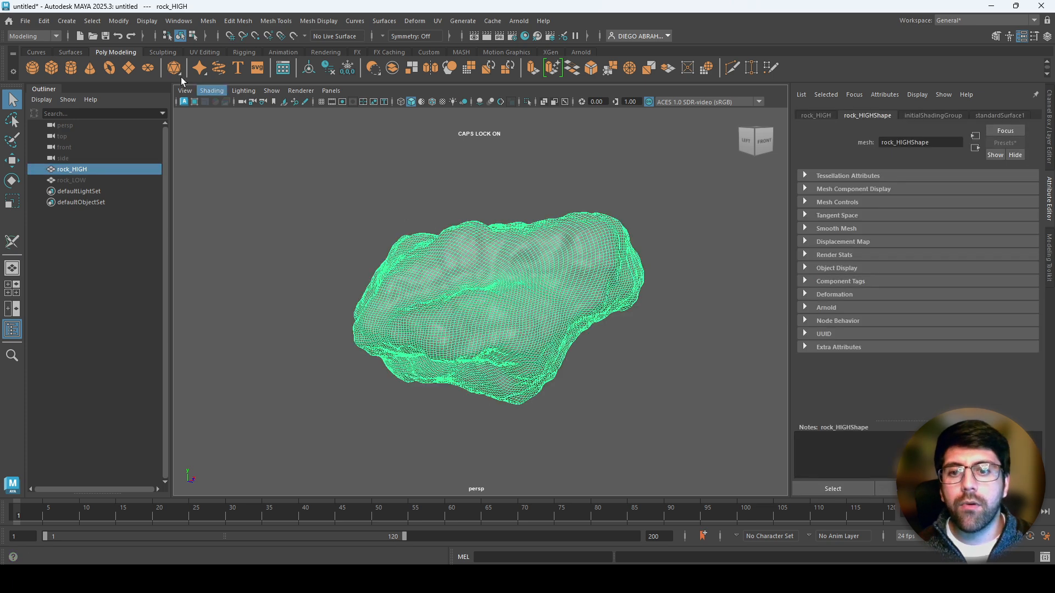
Step: Export the selected rock_HIGH to the TUTORIALVR folder as rock-HIGH.obj, replacing the existing file
click(25, 21)
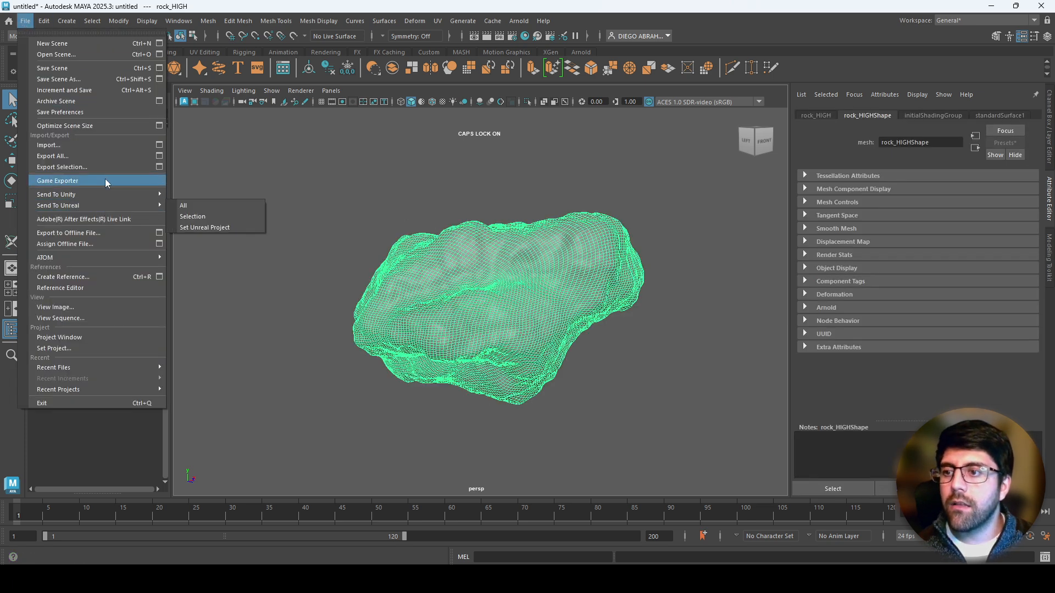
click(110, 166)
click(475, 144)
click(882, 389)
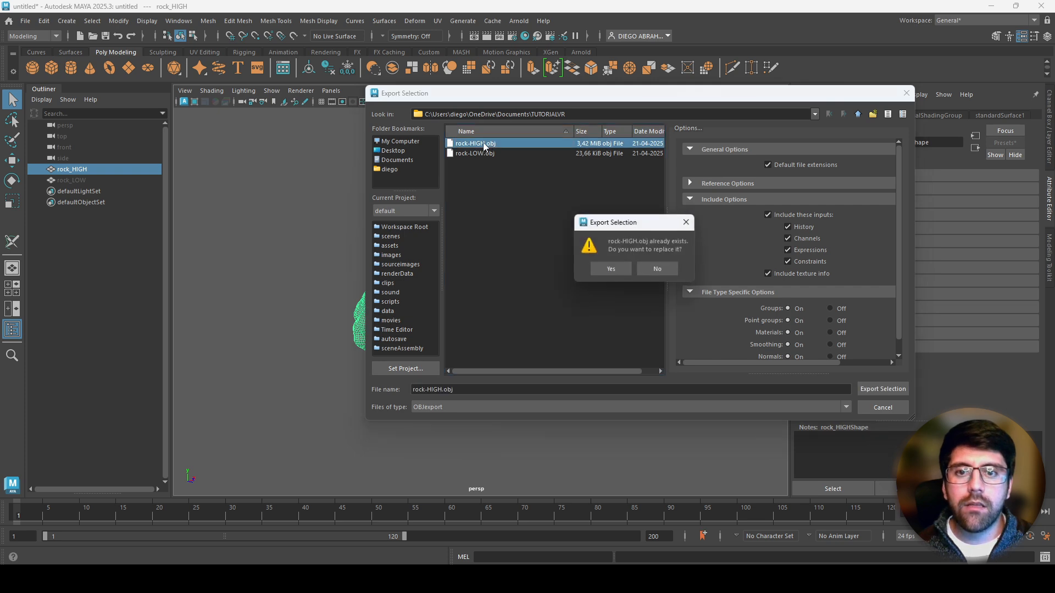
click(608, 267)
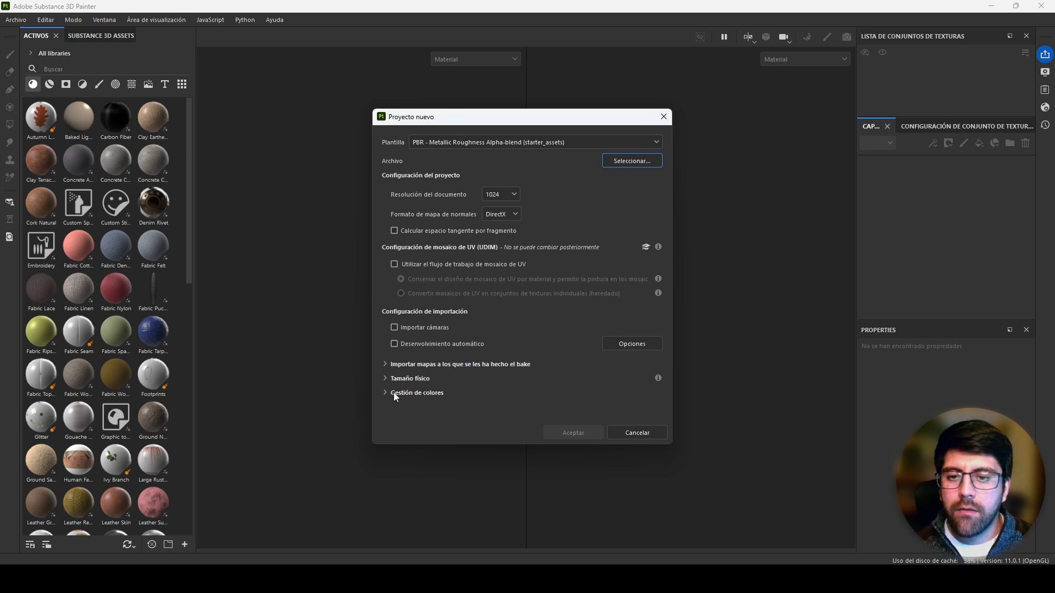
Step: In Substance 3D Painter, start a new project and choose rock-LOW.obj from Documents\TUTORIALVR as its mesh
click(664, 117)
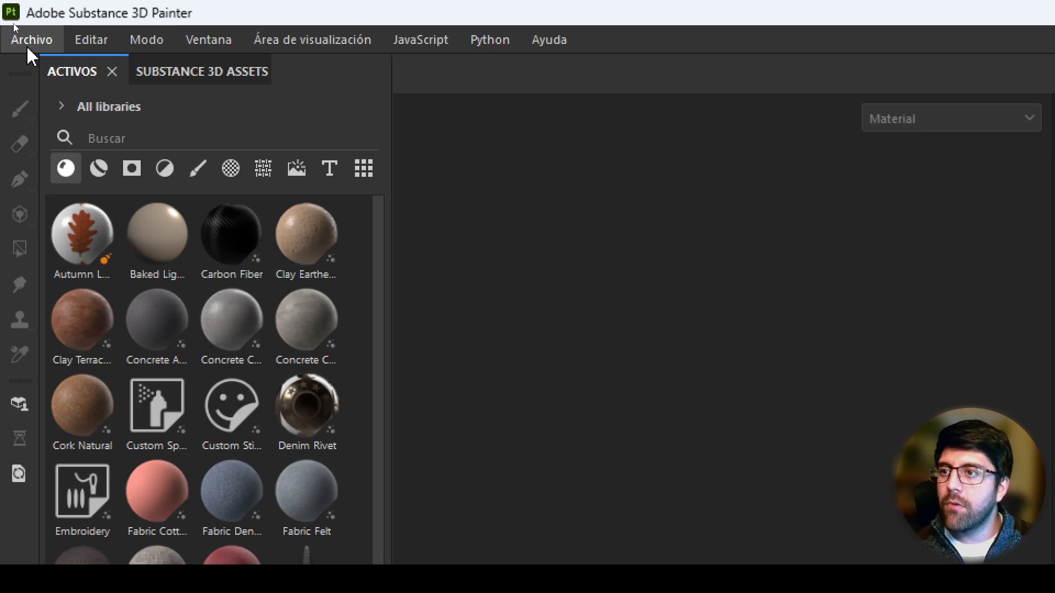
click(29, 47)
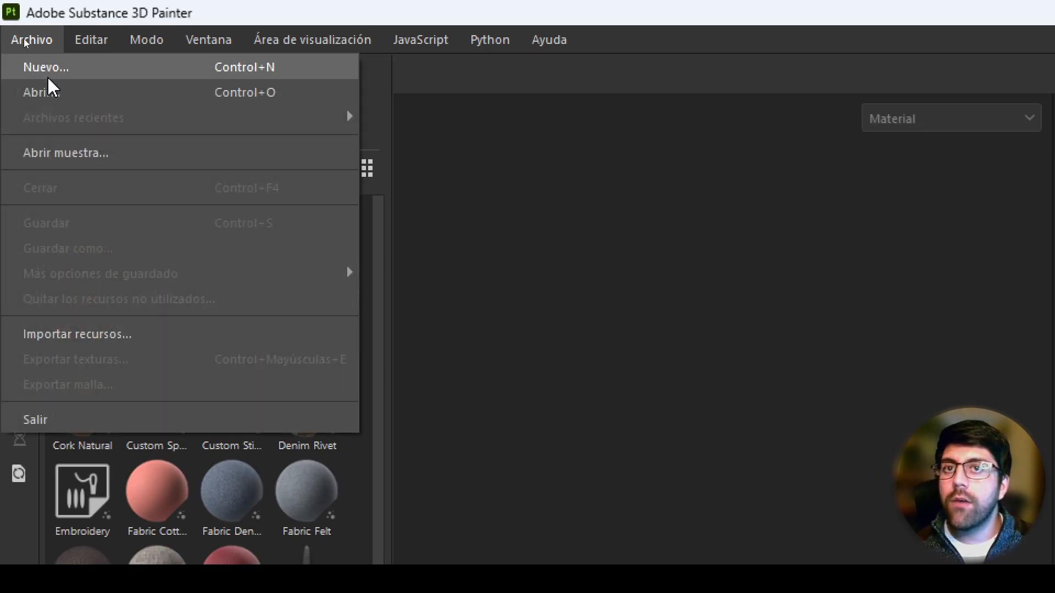
click(49, 77)
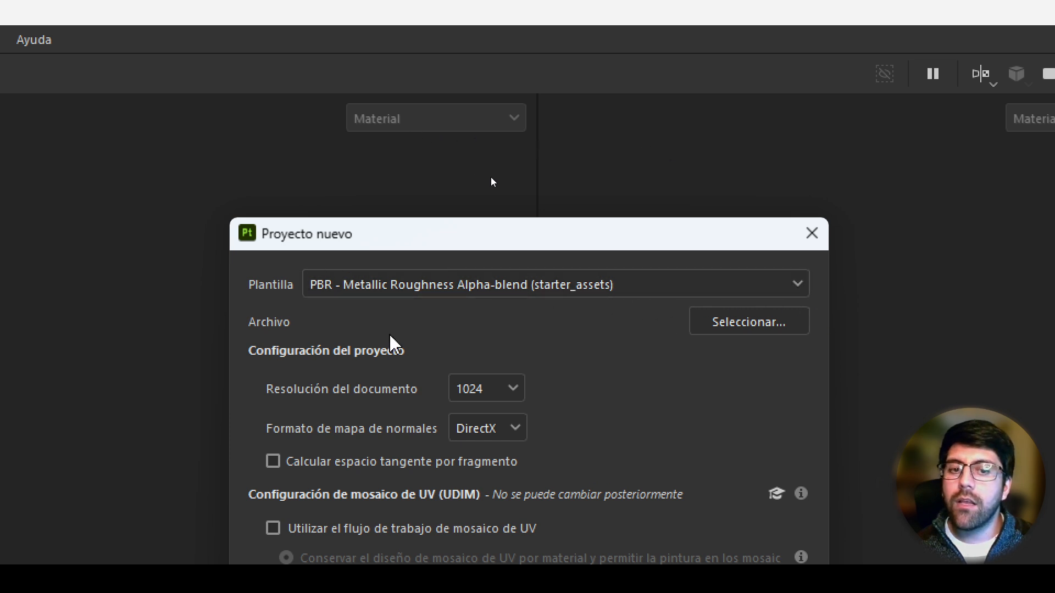
click(728, 330)
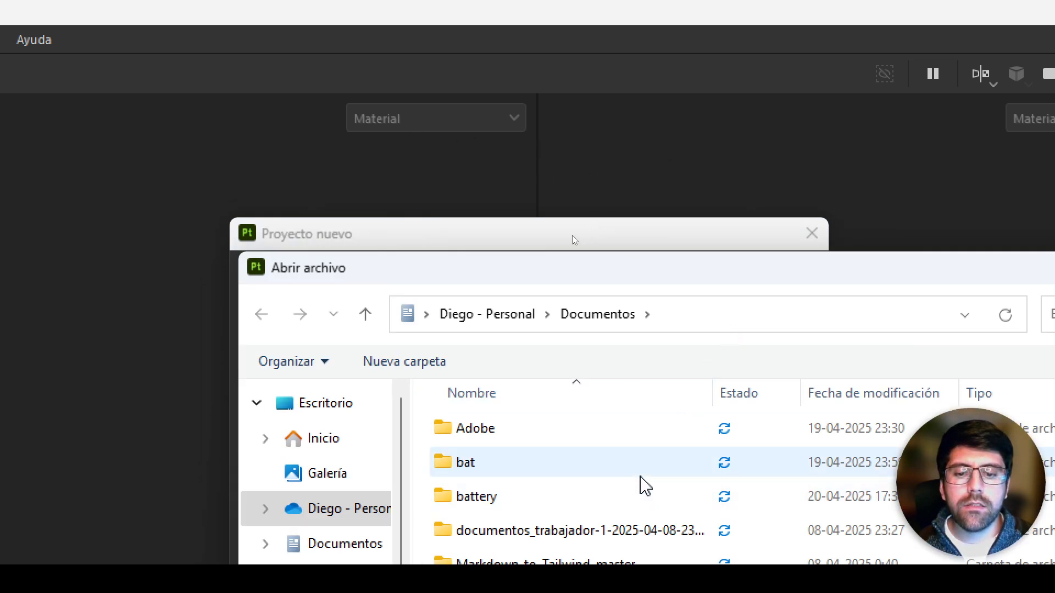
click(352, 544)
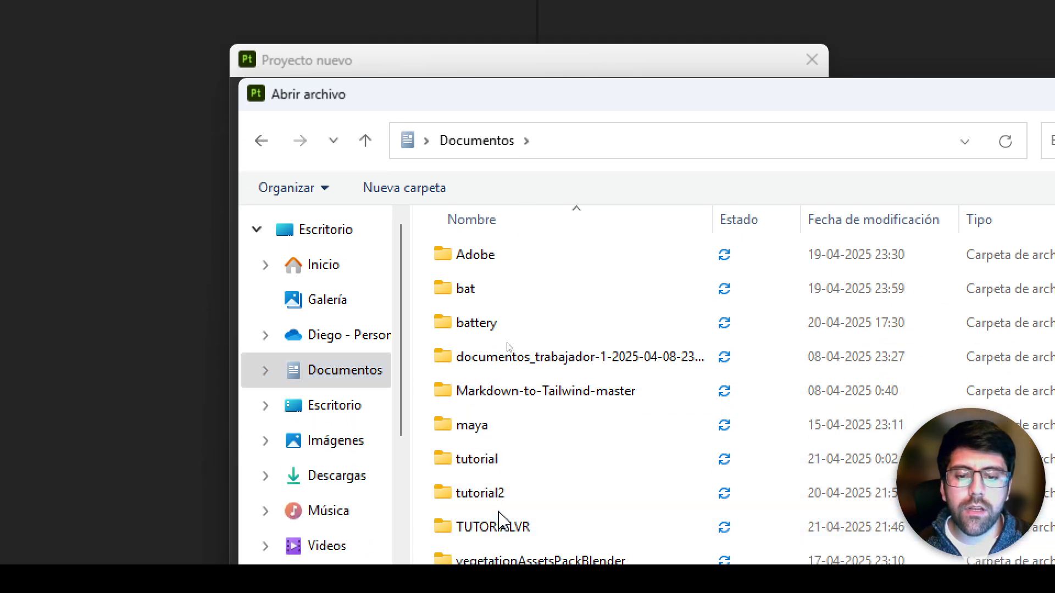
double_click(503, 525)
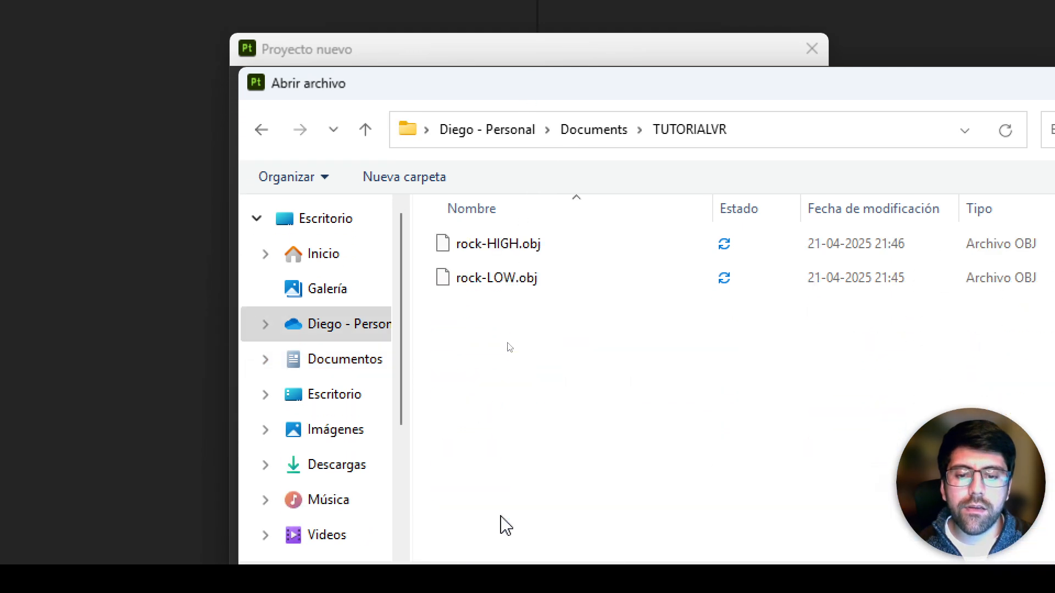
click(478, 291)
double_click(497, 293)
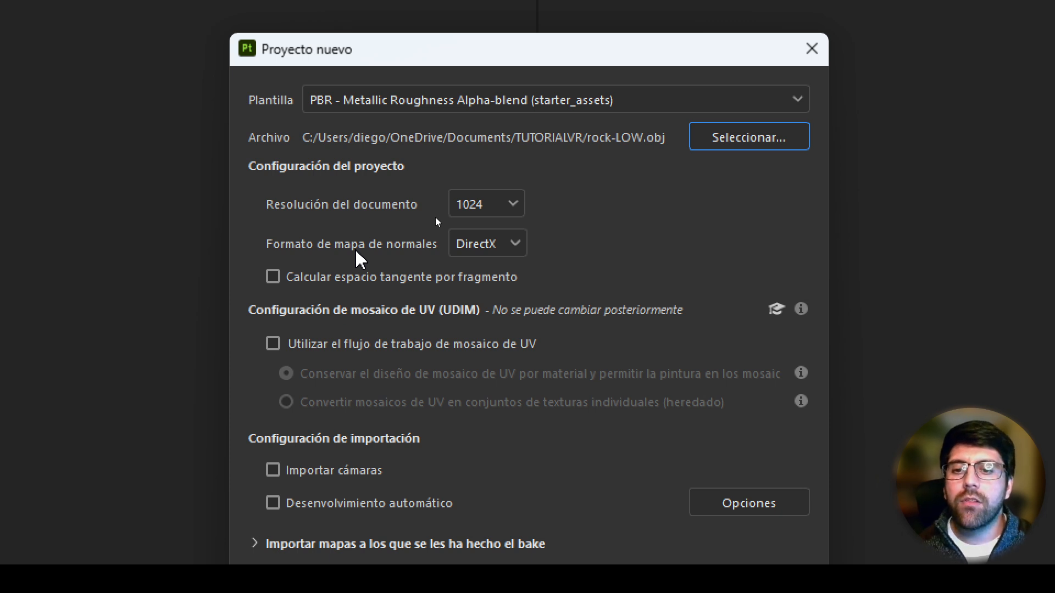
Step: Set the new project's normal map format to OpenGL and create the project
click(492, 249)
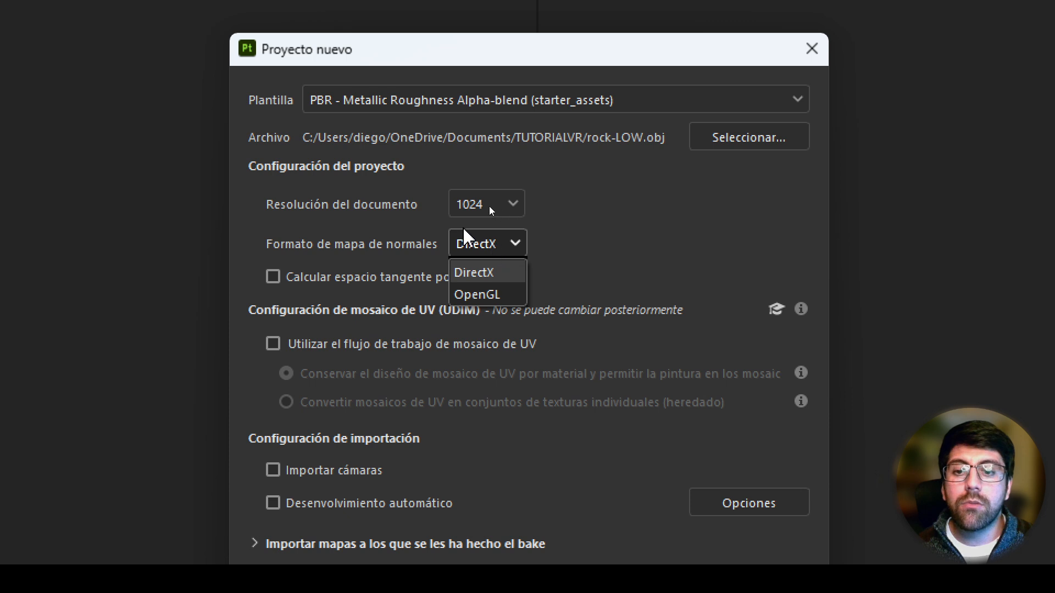
click(481, 295)
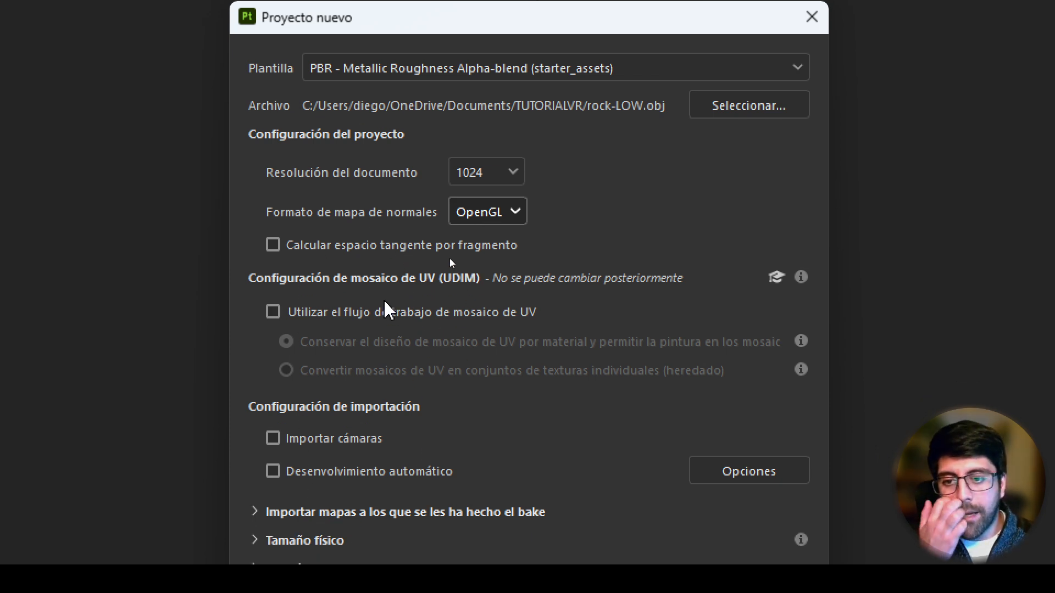
click(637, 448)
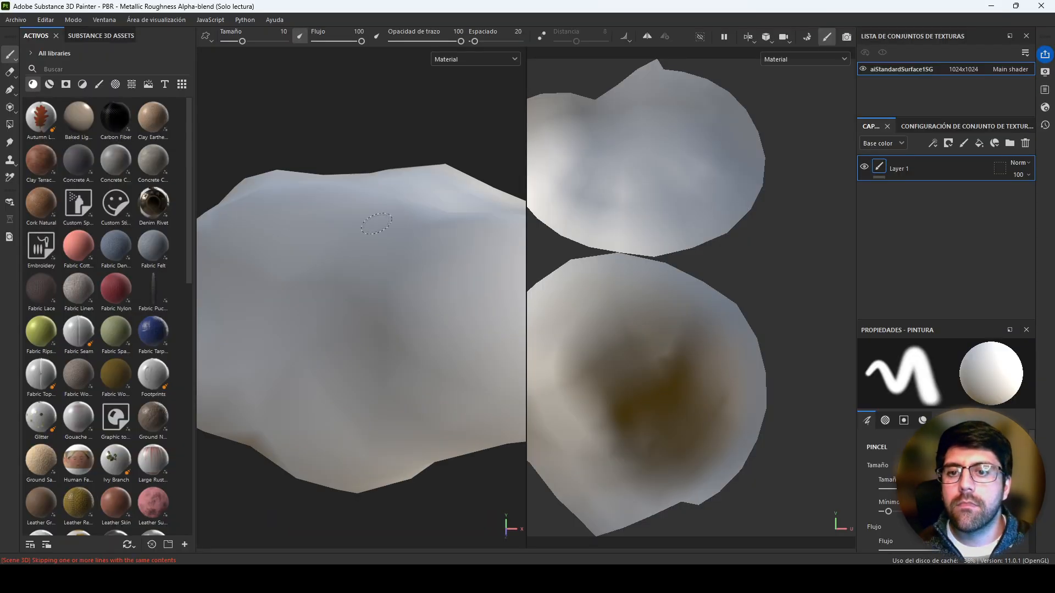
Step: Widen the texture set settings of aiStandardSurface1SG and enter the mesh map baking mode from them
scroll(384, 237, down, 5)
alt+drag(406, 292, 339, 202)
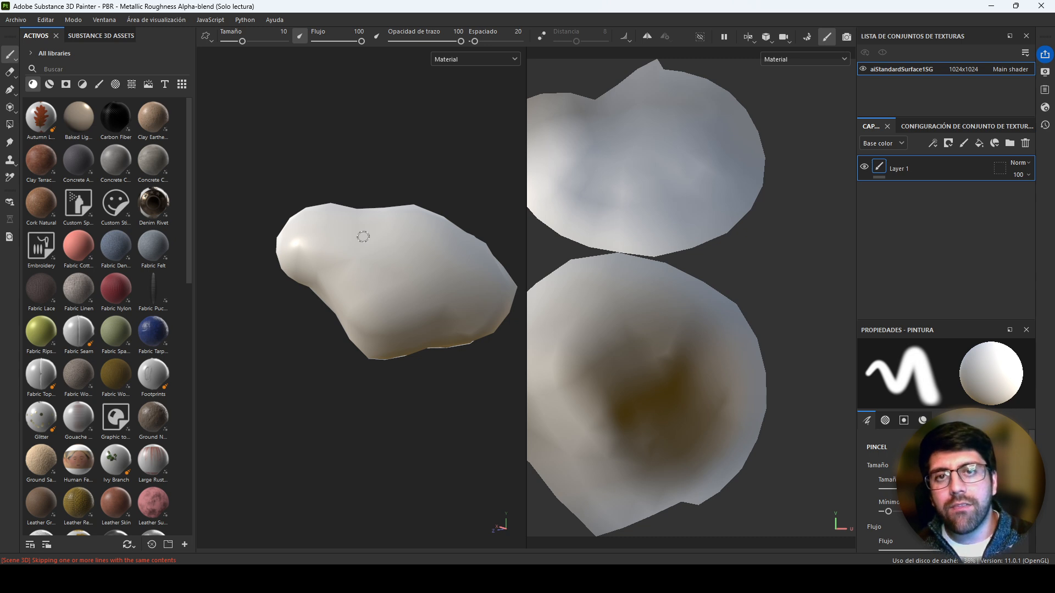
key(f)
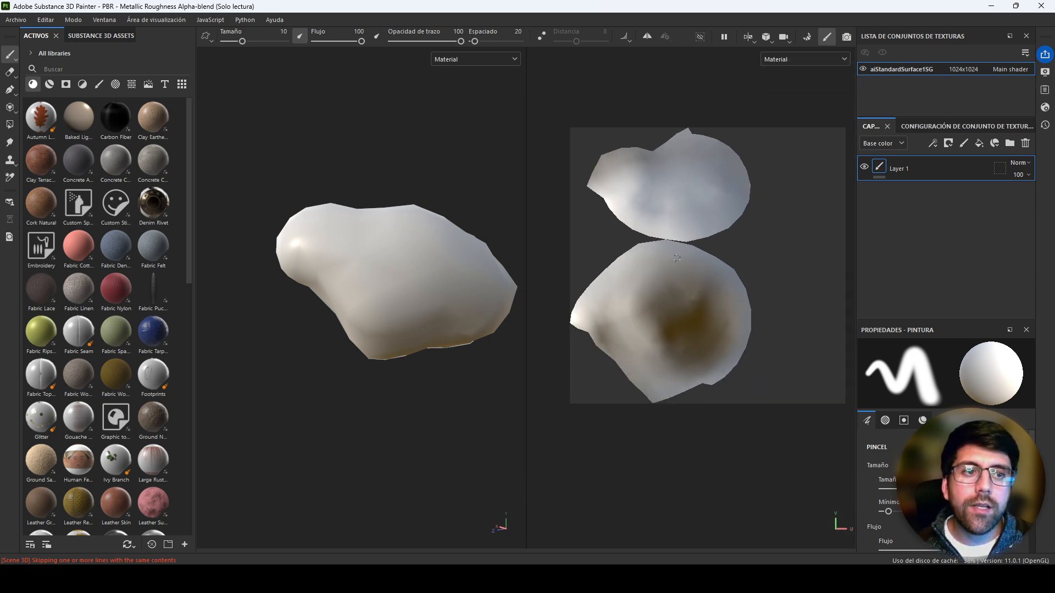
click(967, 126)
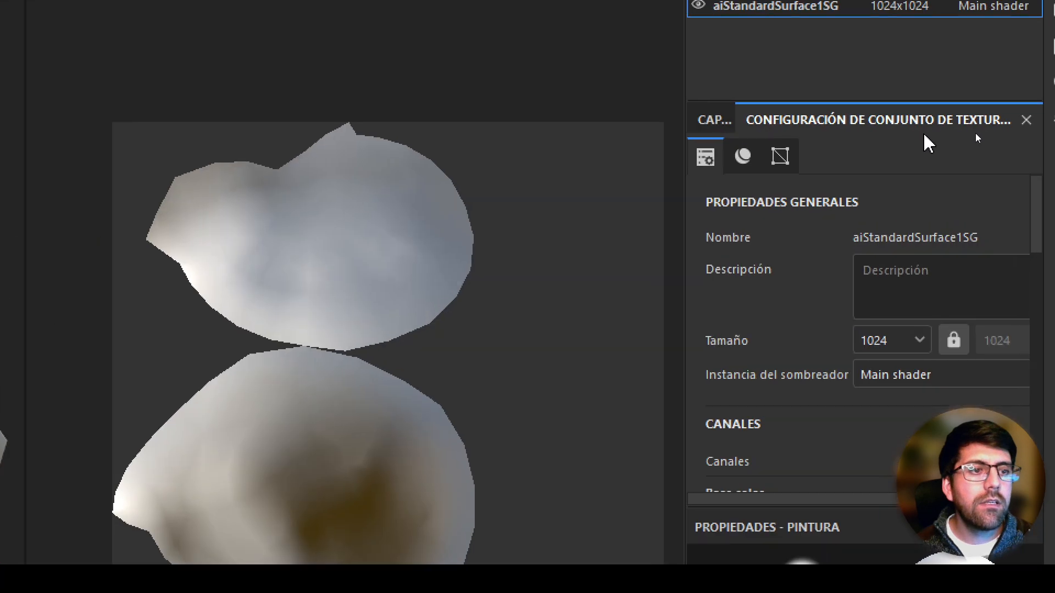
scroll(978, 252, down, 2)
scroll(904, 403, down, 6)
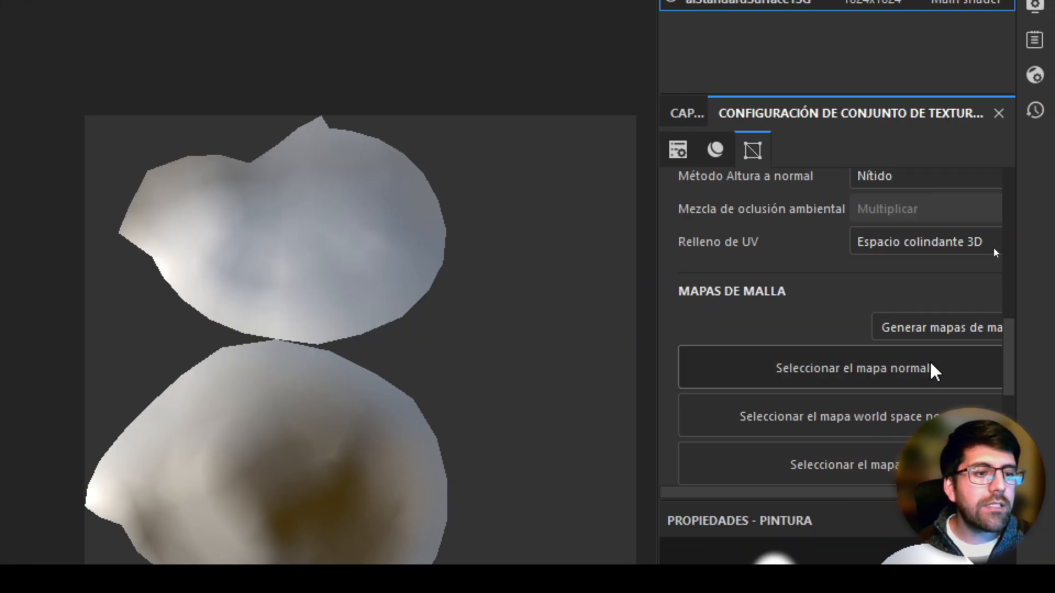
drag(658, 301, 507, 300)
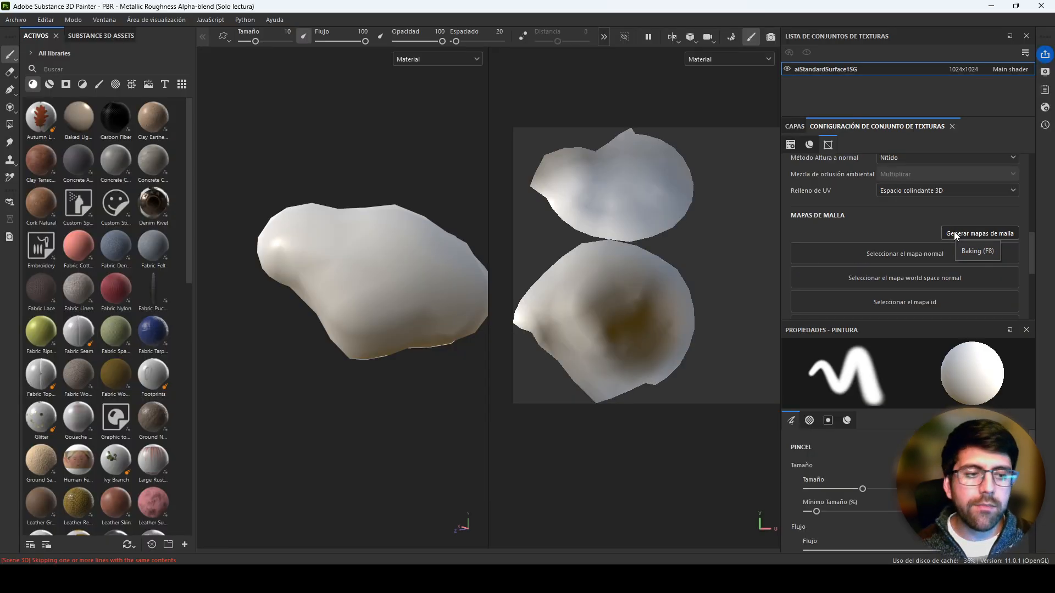
click(954, 233)
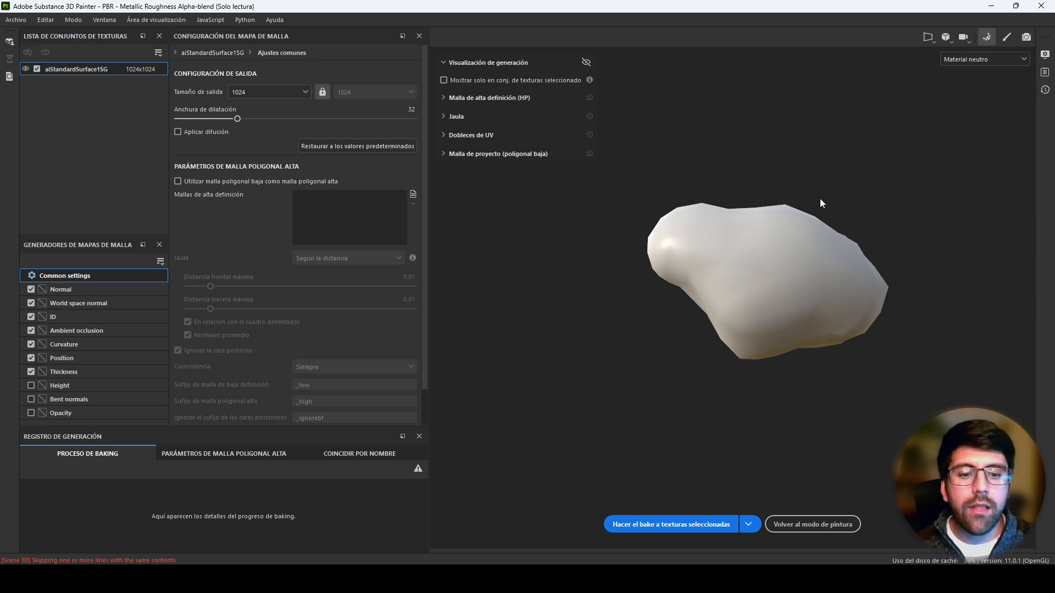
key(ctrl)
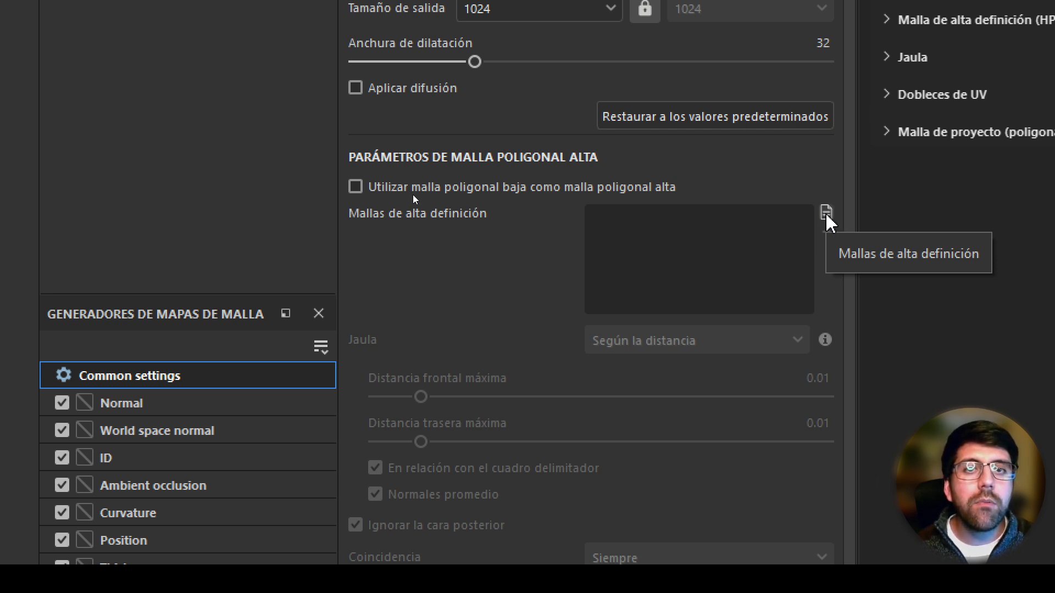
Step: Load rock-HIGH.obj from Documents\TUTORIALVR as the high-definition mesh for baking
click(826, 214)
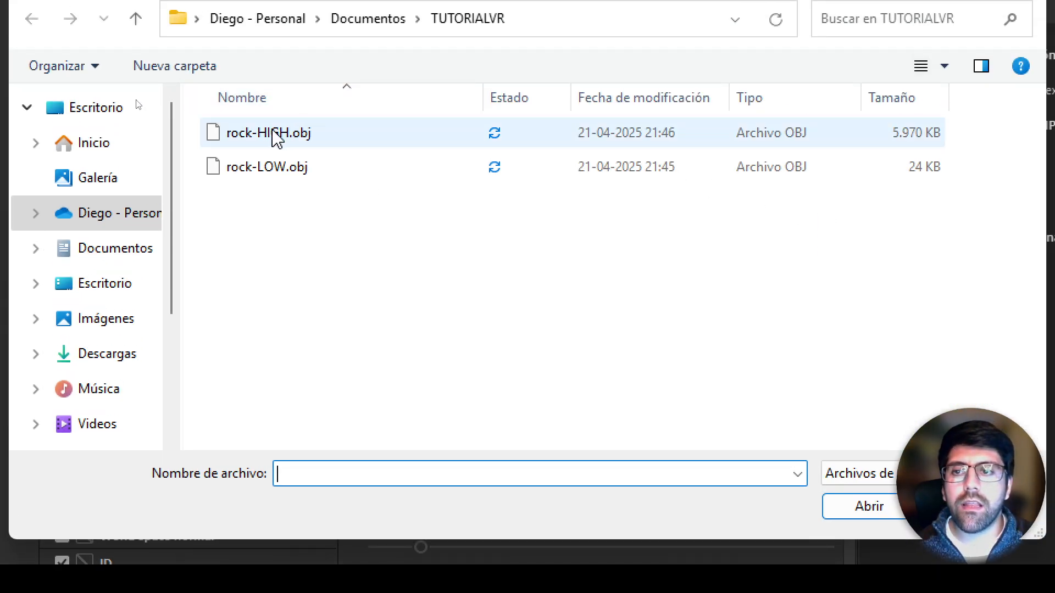
click(291, 63)
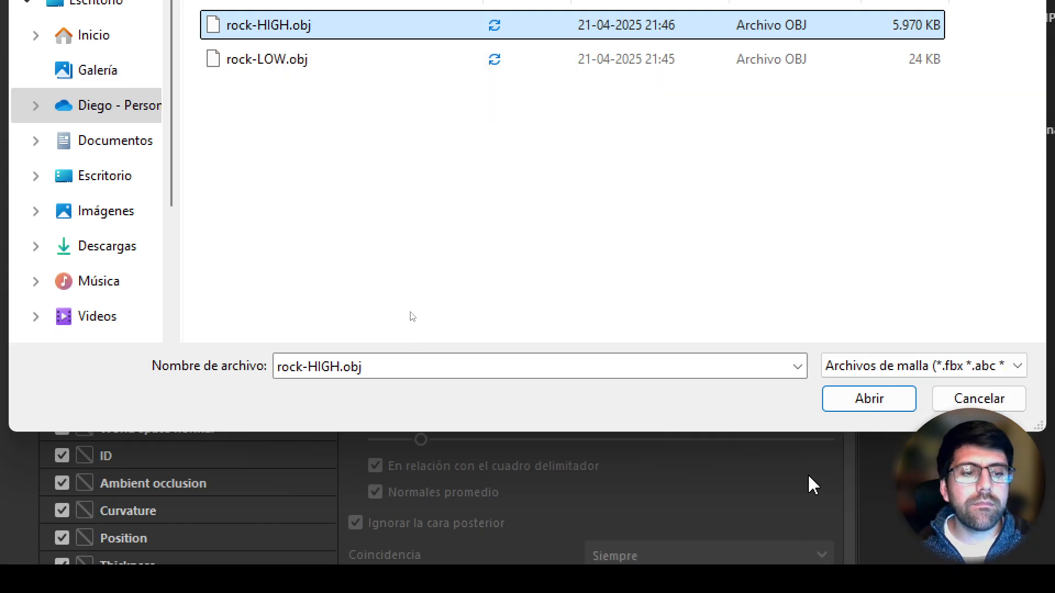
click(873, 512)
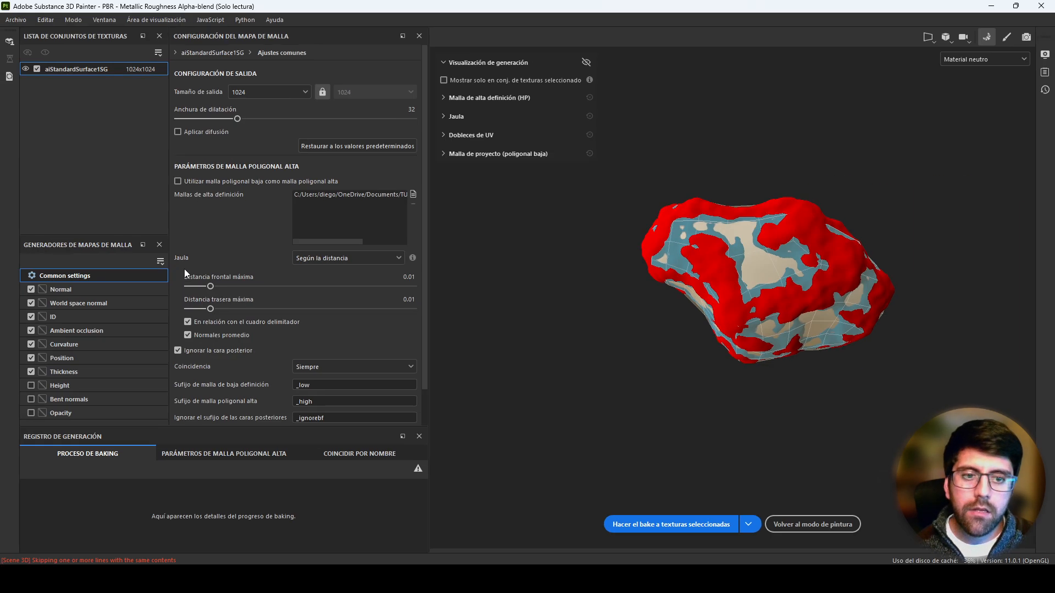
Step: Raise the cage's maximum frontal distance to about 0.0444 while checking its fit around the rock
alt+drag(779, 290, 782, 268)
alt+right_drag(782, 268, 1020, 374)
alt+drag(1021, 378, 667, 273)
scroll(982, 378, up, 2)
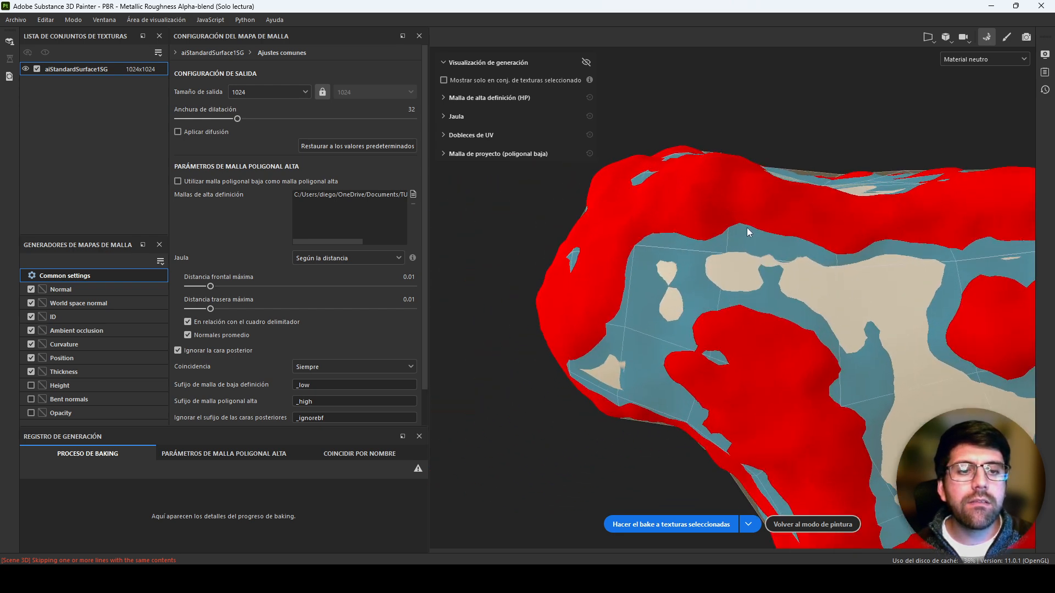
alt+right_drag(636, 254, 566, 207)
drag(212, 287, 235, 289)
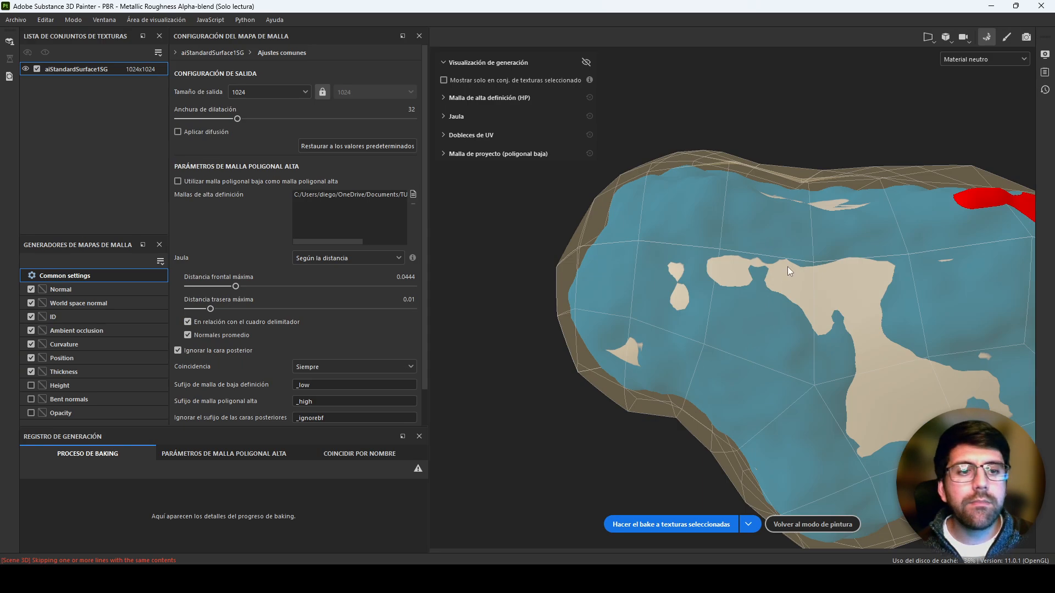
Step: Check another side of the rock and increase the maximum frontal distance to about 0.0613
alt+drag(786, 266, 871, 334)
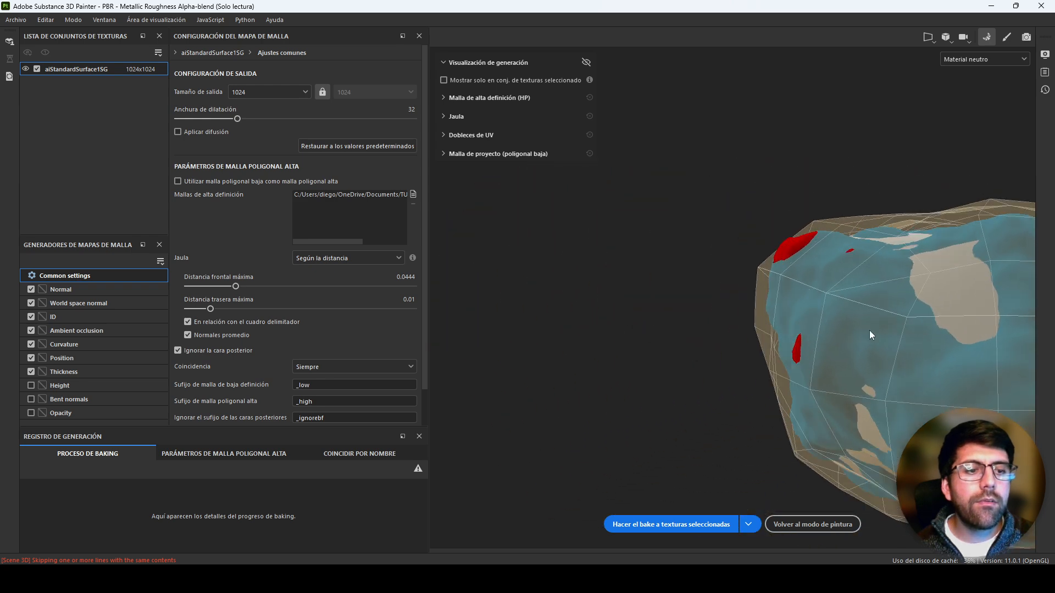
scroll(871, 334, down, 3)
alt+middle_drag(803, 322, 632, 301)
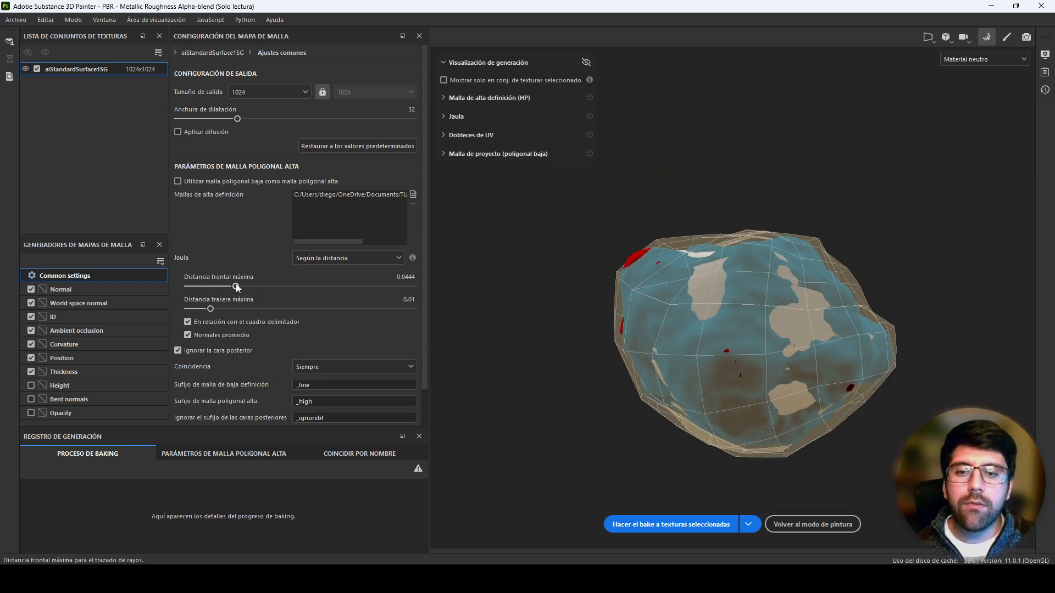
drag(236, 286, 245, 287)
Step: Inspect the cage around the whole rock and set the maximum frontal distance to 0.065
alt+drag(770, 329, 945, 349)
alt+drag(638, 328, 623, 307)
alt+middle_drag(841, 297, 707, 294)
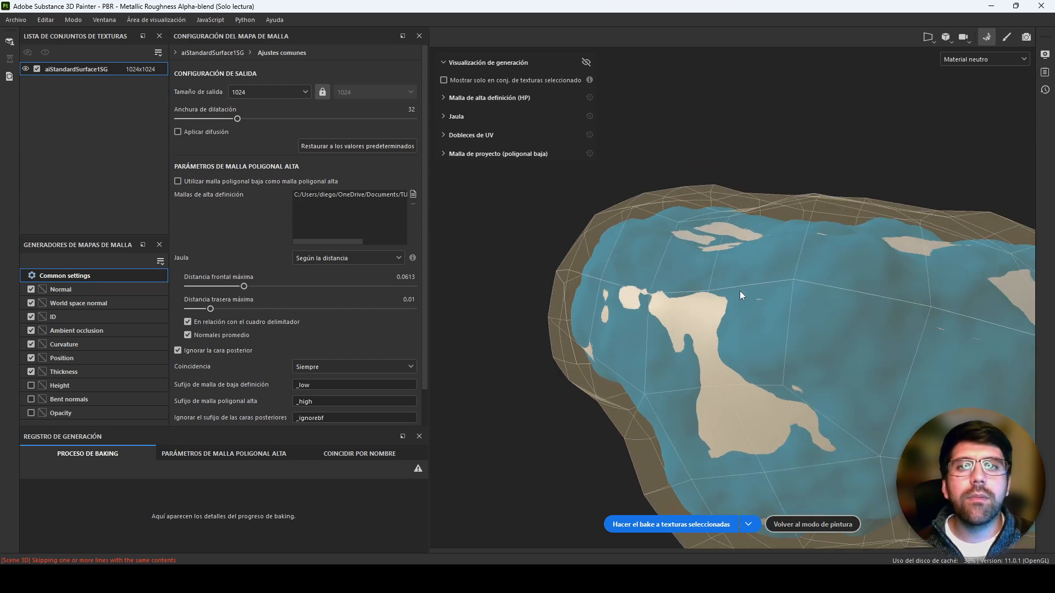
alt+middle_drag(803, 289, 688, 271)
alt+right_drag(758, 271, 692, 273)
alt+drag(928, 303, 896, 309)
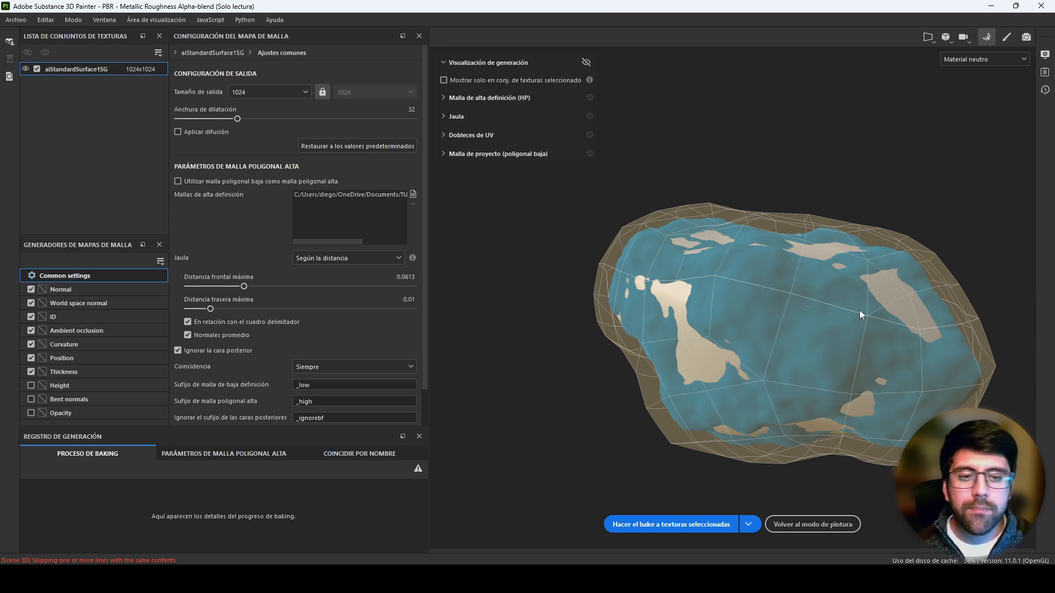
drag(241, 286, 245, 289)
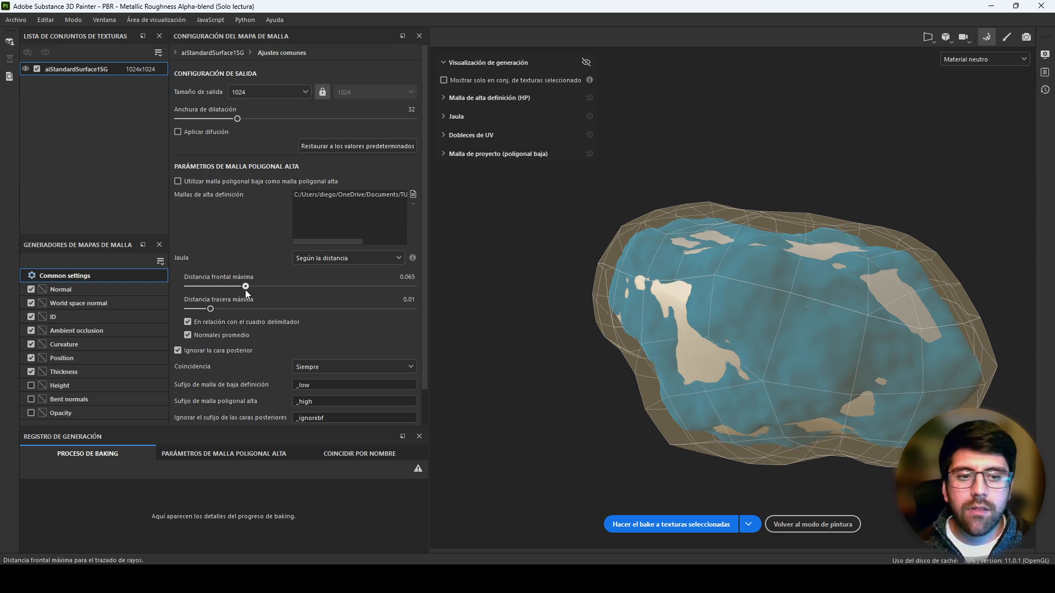
Step: Bake the mesh maps for the selected textures, return to painting mode and inspect the baked rock's surface
alt+drag(569, 312, 699, 439)
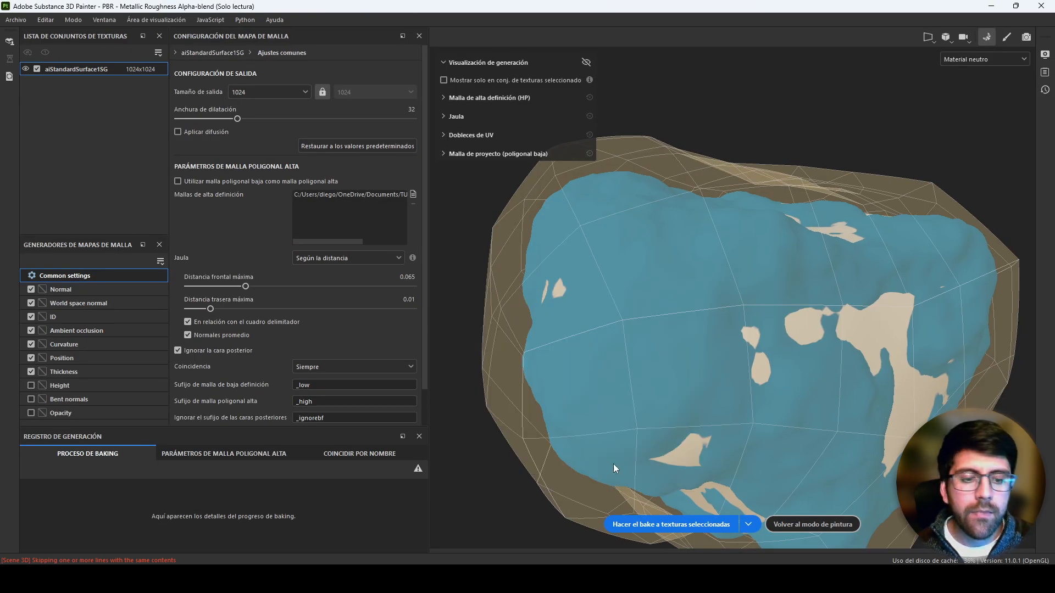
click(657, 525)
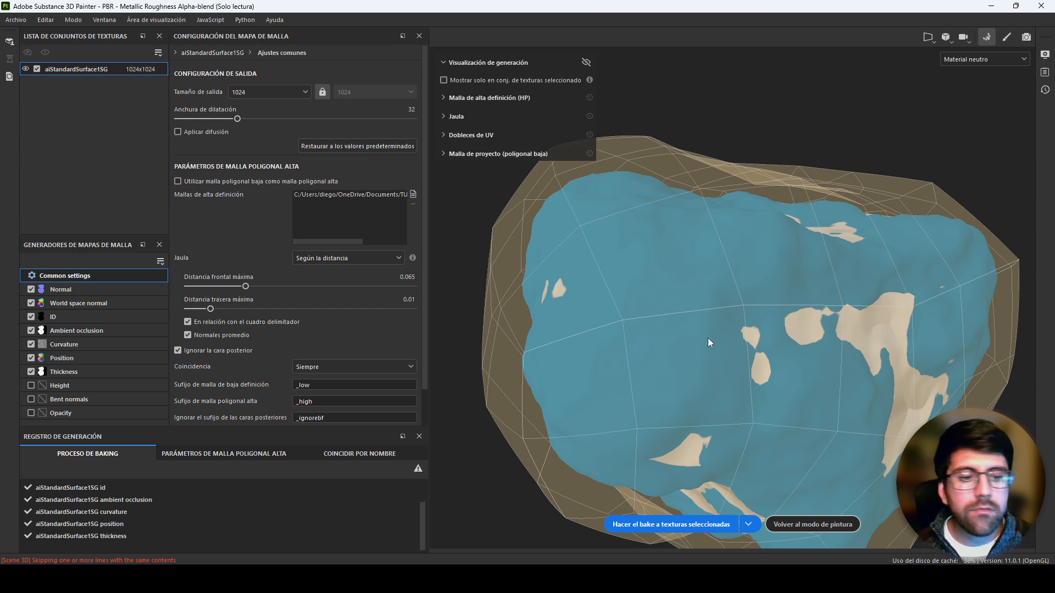
click(816, 523)
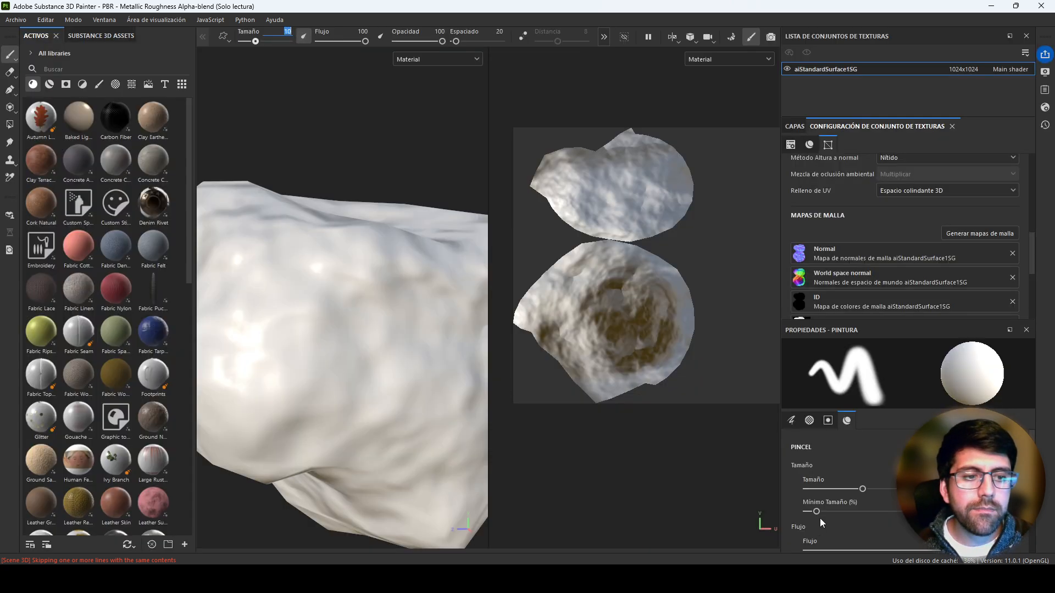
alt+right_drag(364, 280, 212, 148)
alt+drag(433, 309, 365, 286)
alt+middle_drag(364, 287, 302, 265)
mouse_move(410, 296)
alt+mouse_down()
mouse_move(532, 306)
mouse_move(351, 292)
mouse_move(405, 296)
mouse_move(294, 302)
mouse_move(400, 291)
mouse_move(387, 300)
mouse_move(299, 282)
mouse_move(349, 306)
mouse_move(335, 356)
mouse_move(483, 282)
mouse_move(274, 262)
mouse_move(452, 300)
mouse_move(375, 318)
alt+mouse_up()
mouse_move(400, 255)
alt+mouse_down()
mouse_move(314, 302)
mouse_move(391, 263)
mouse_move(278, 197)
mouse_move(347, 285)
alt+mouse_up()
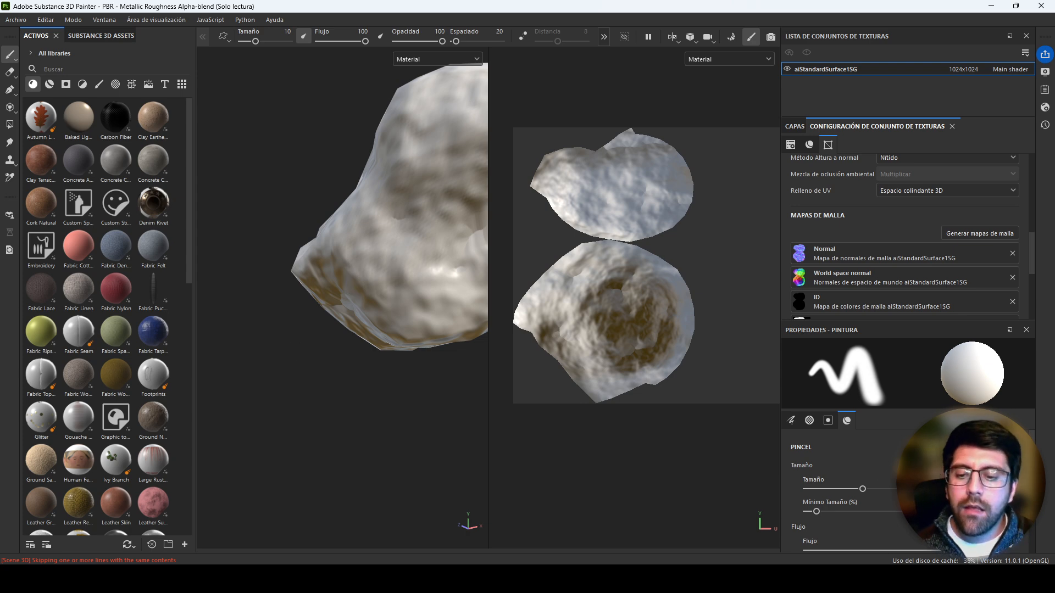
Step: Switch to Maya, hide rock_HIGH and delete the existing rock_LOW mesh
key(alt+Tab)
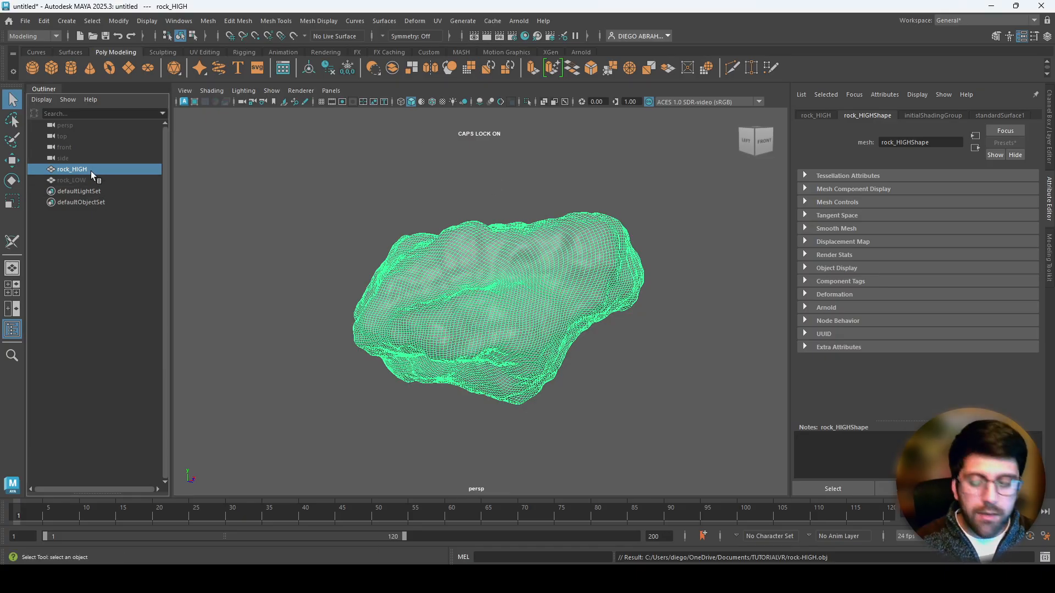
key(h)
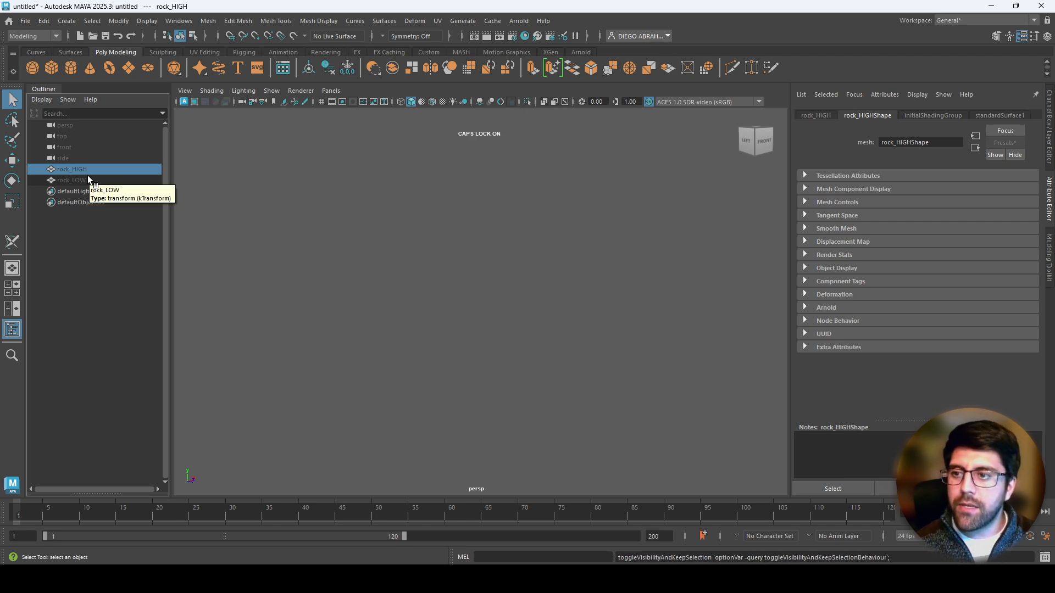
click(88, 178)
key(h)
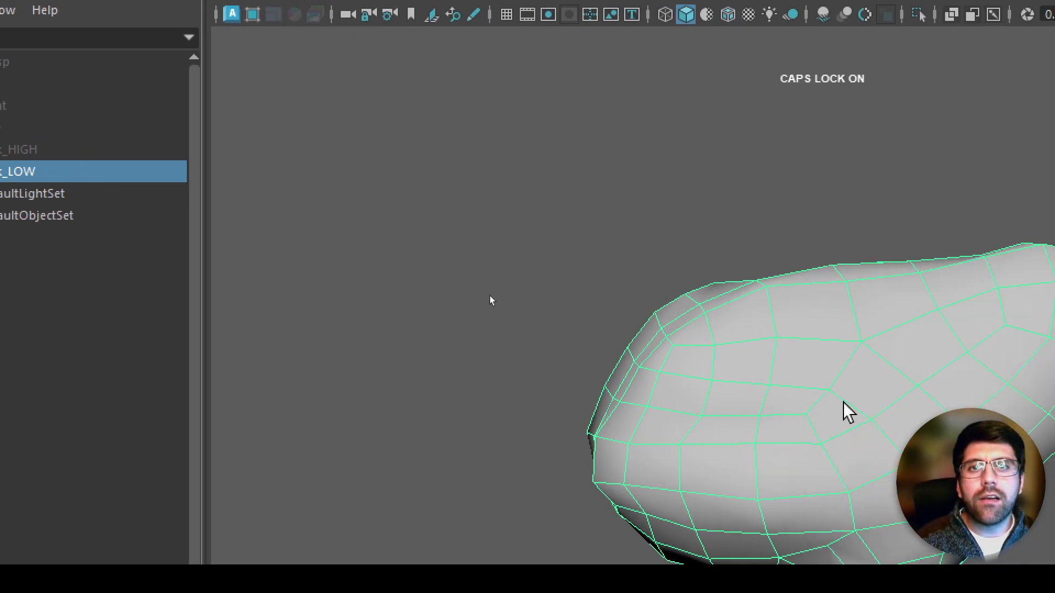
key(Delete)
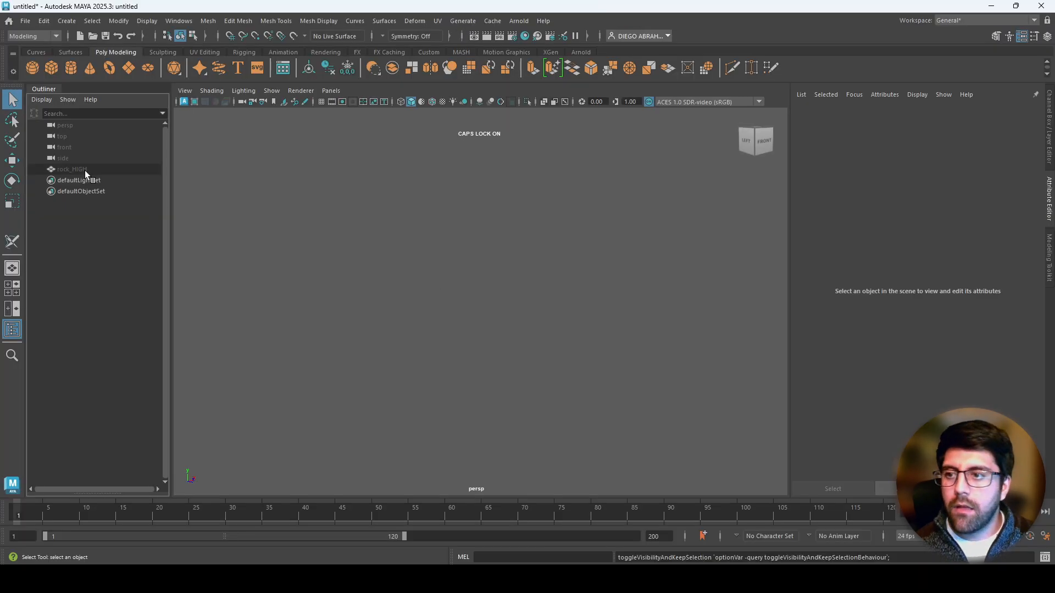
Step: Unhide rock_HIGH, duplicate it and rename the copy rock_LOW
click(46, 152)
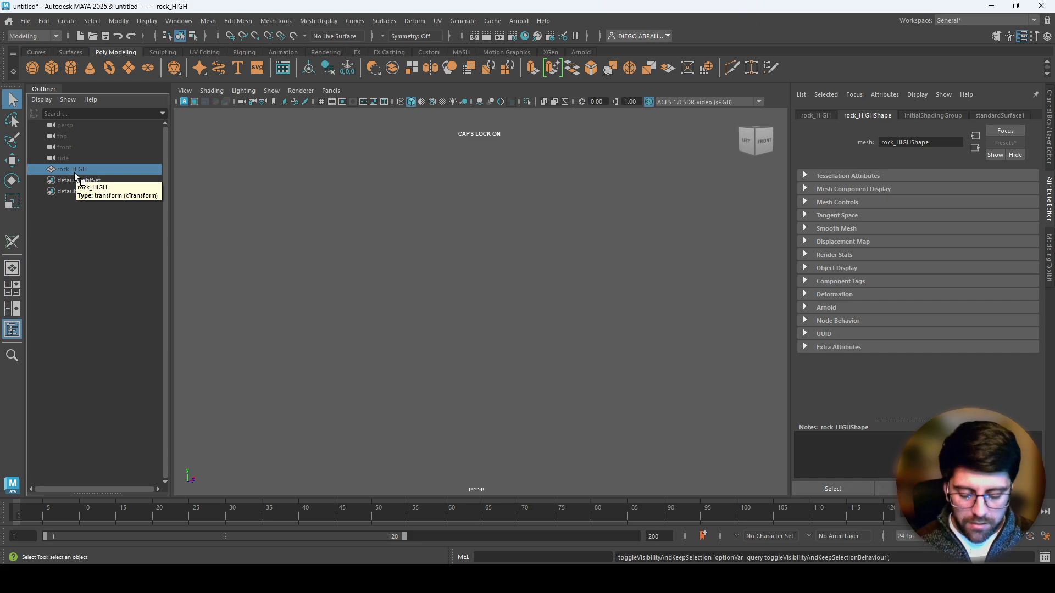
key(h)
key(f)
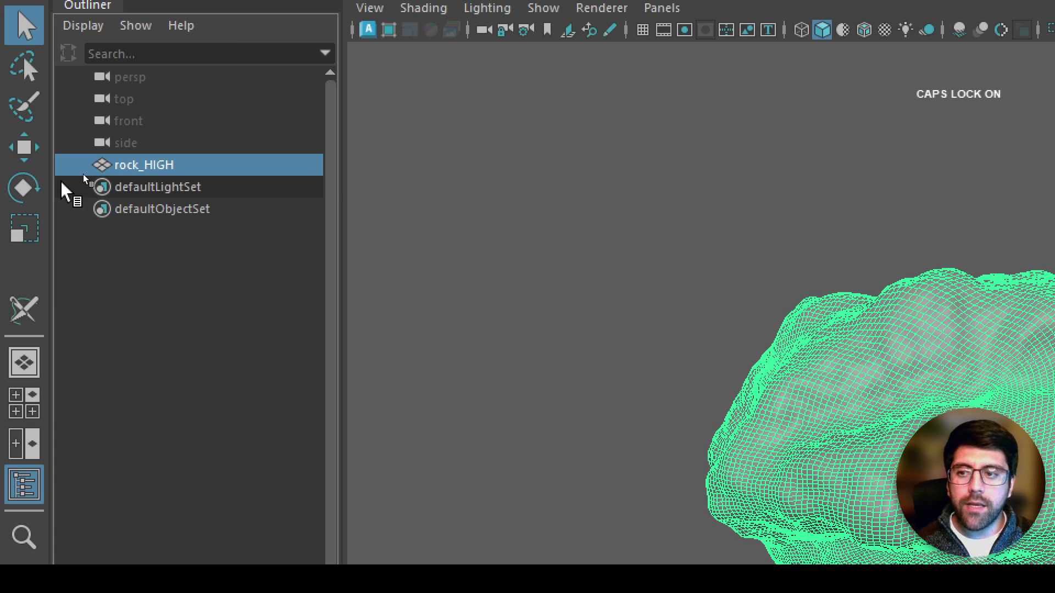
key(ctrl+d)
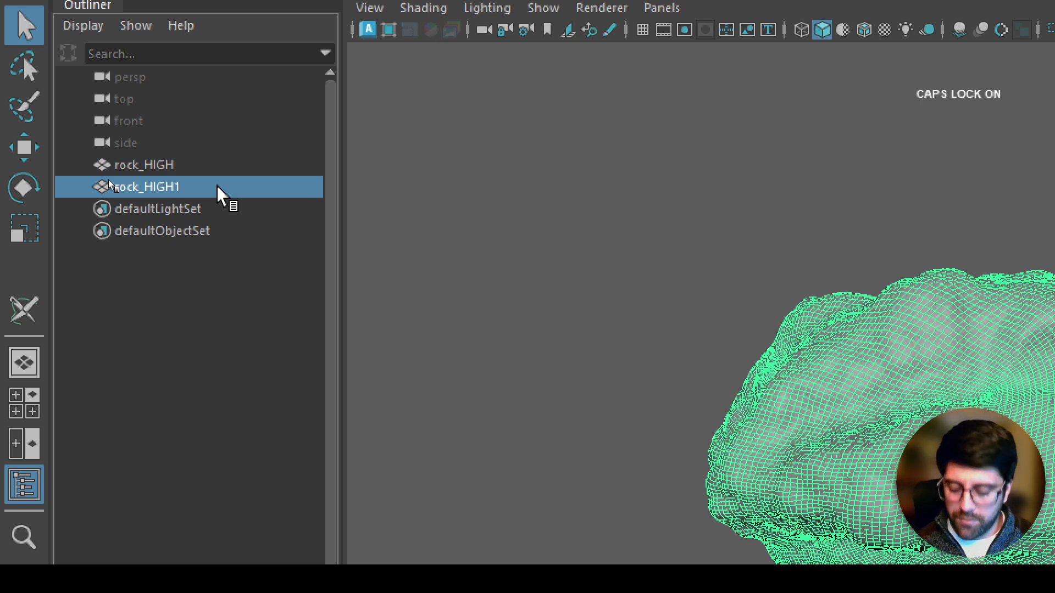
double_click(218, 188)
click(221, 188)
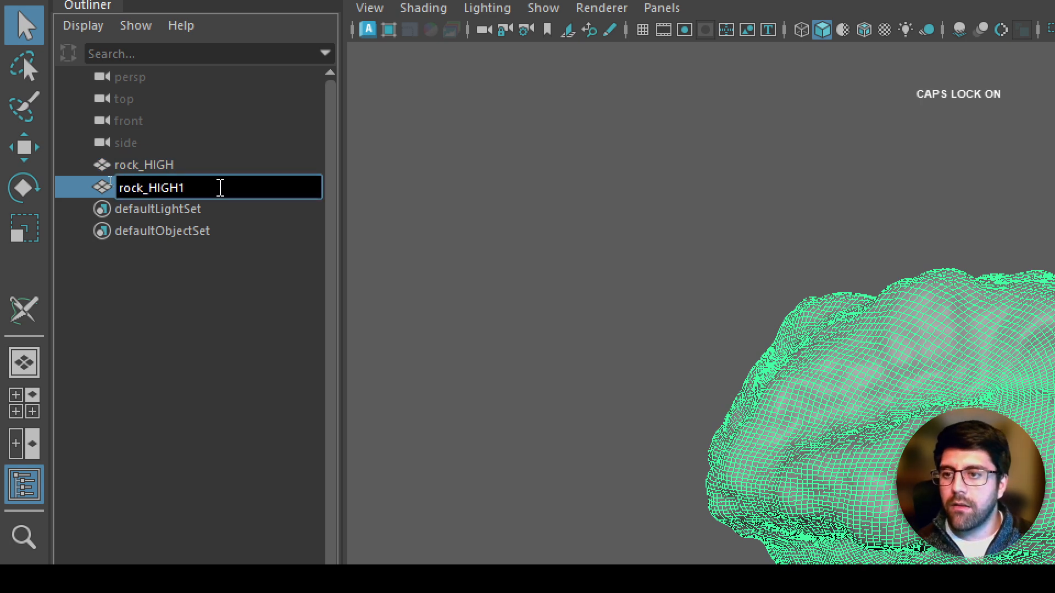
text(LOW)
key(Return)
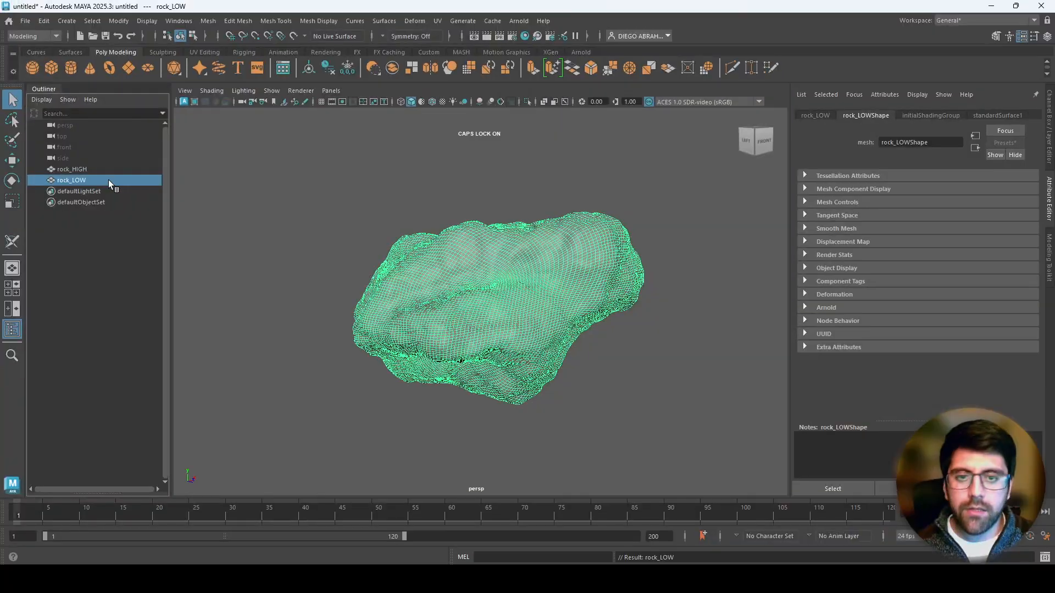
Step: Hide rock_HIGH and run Retopologize on rock_LOW with a target face count of 1000
click(98, 170)
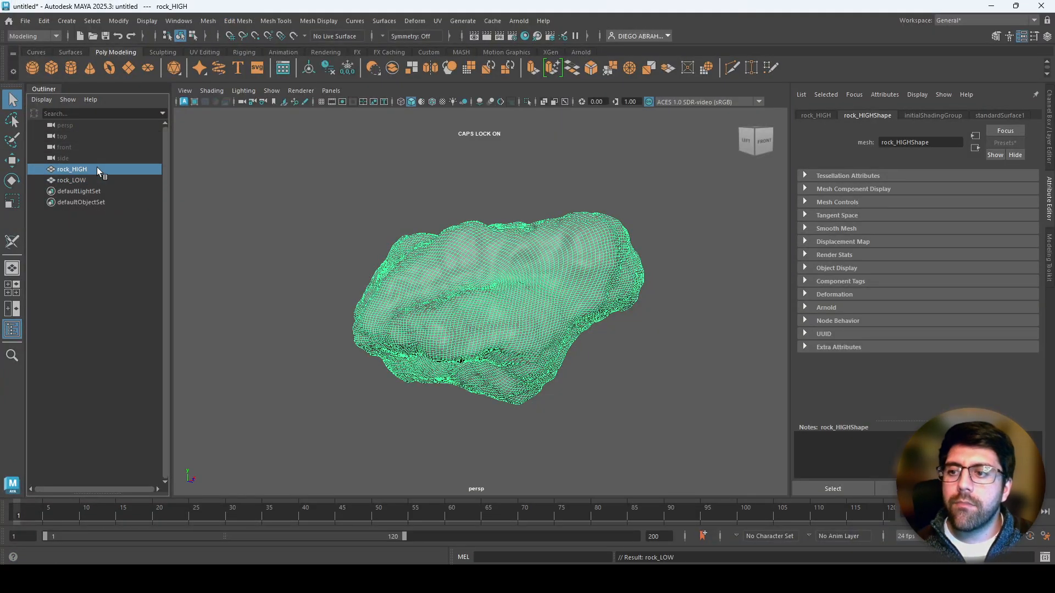
key(h)
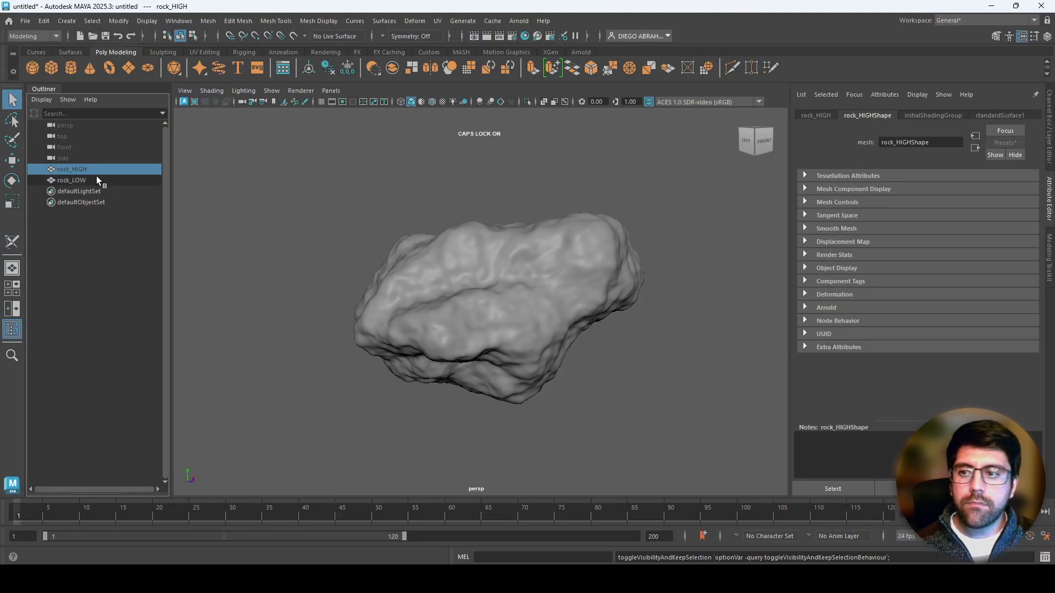
click(96, 177)
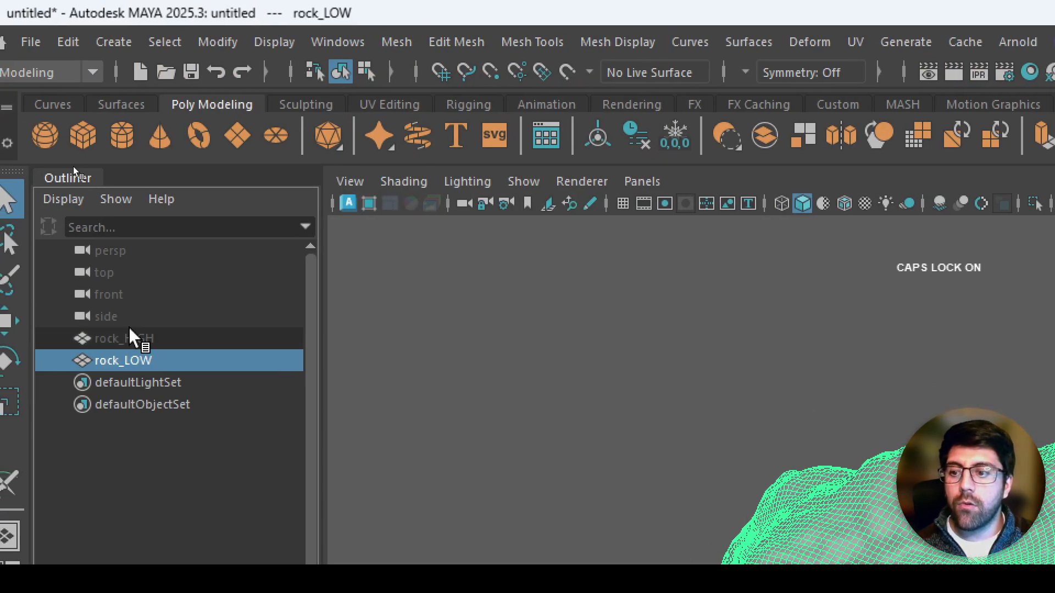
click(342, 42)
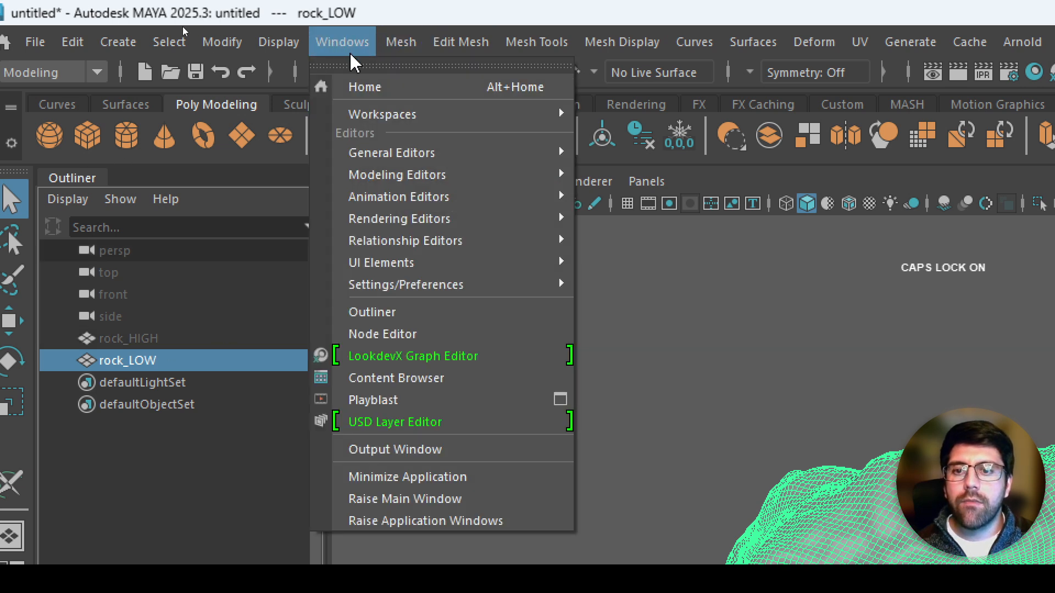
mouse_move(476, 44)
mouse_move(401, 42)
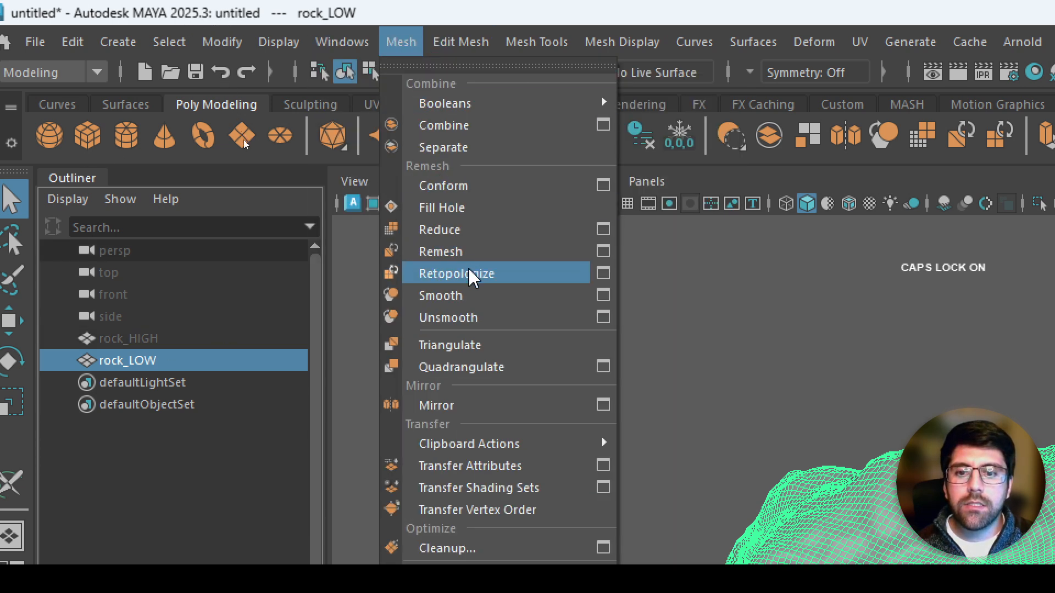
click(603, 273)
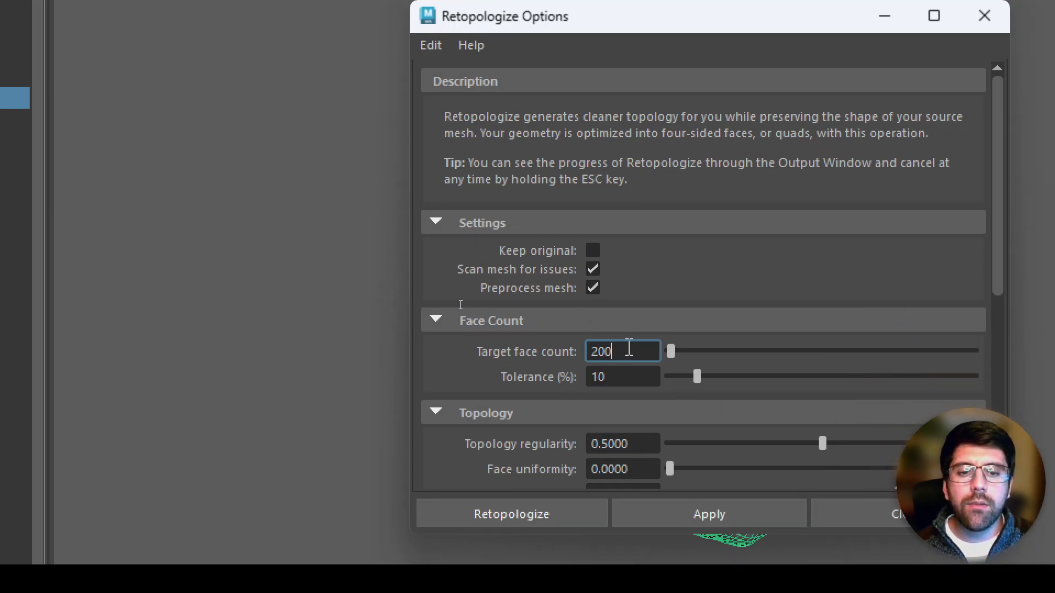
double_click(629, 348)
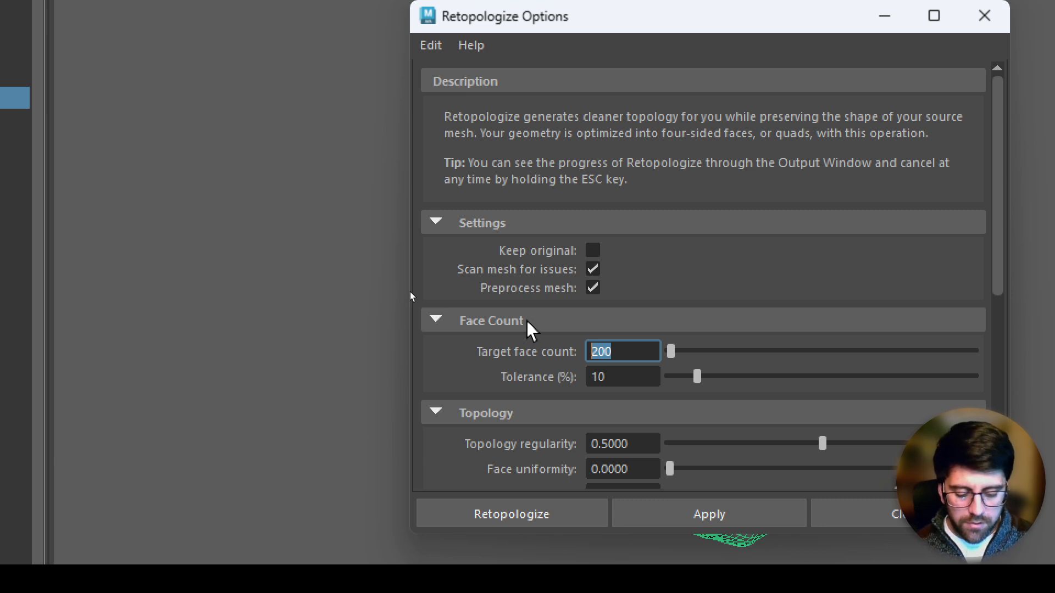
text(100)
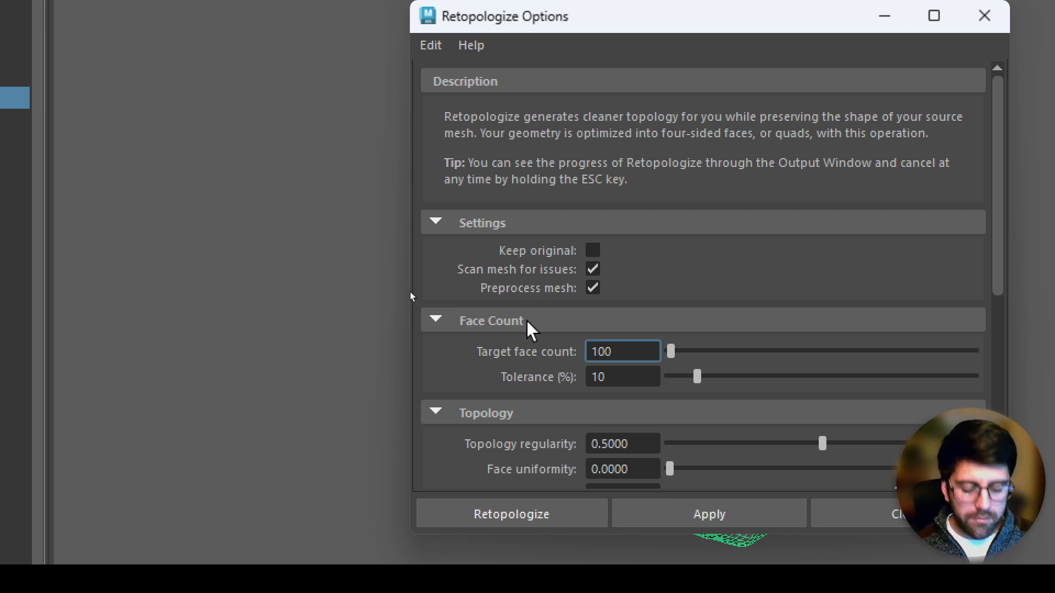
text(0)
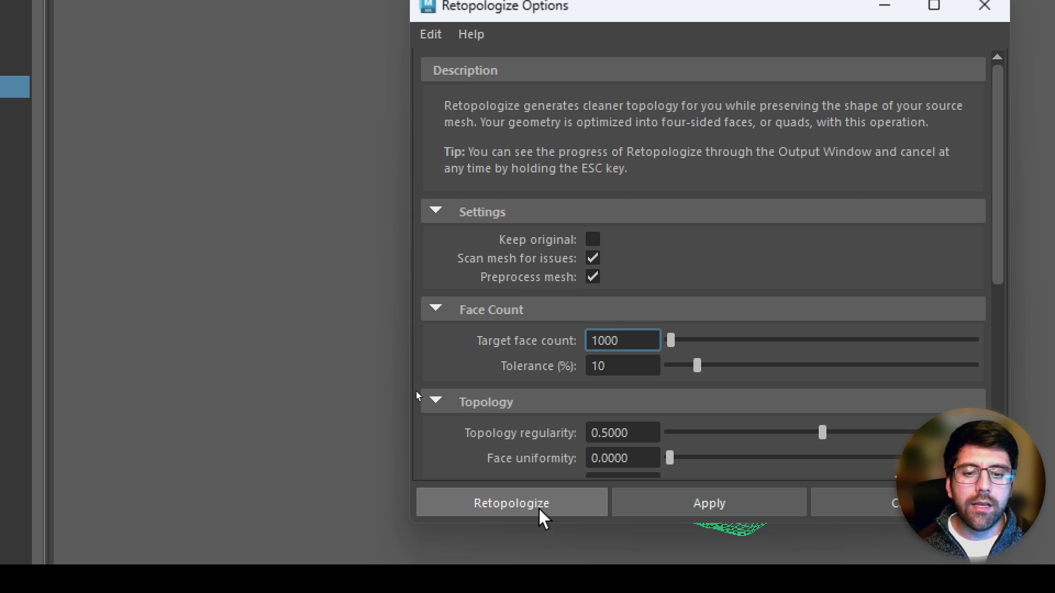
click(540, 511)
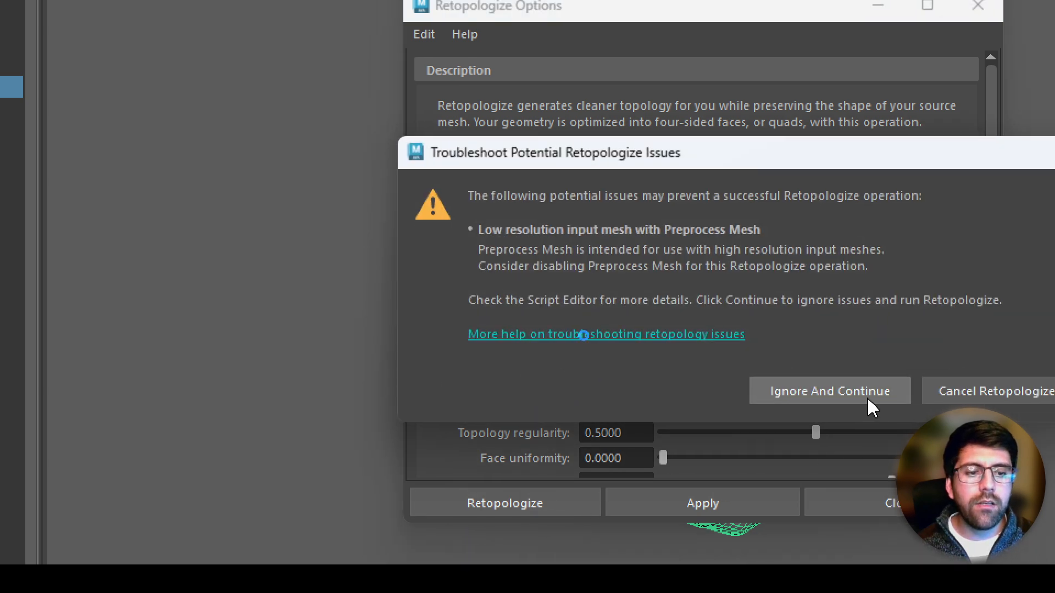
Step: Run Retopologize on the low-poly rock, ignoring the warning about Preprocess Mesh on a low-resolution input
click(873, 392)
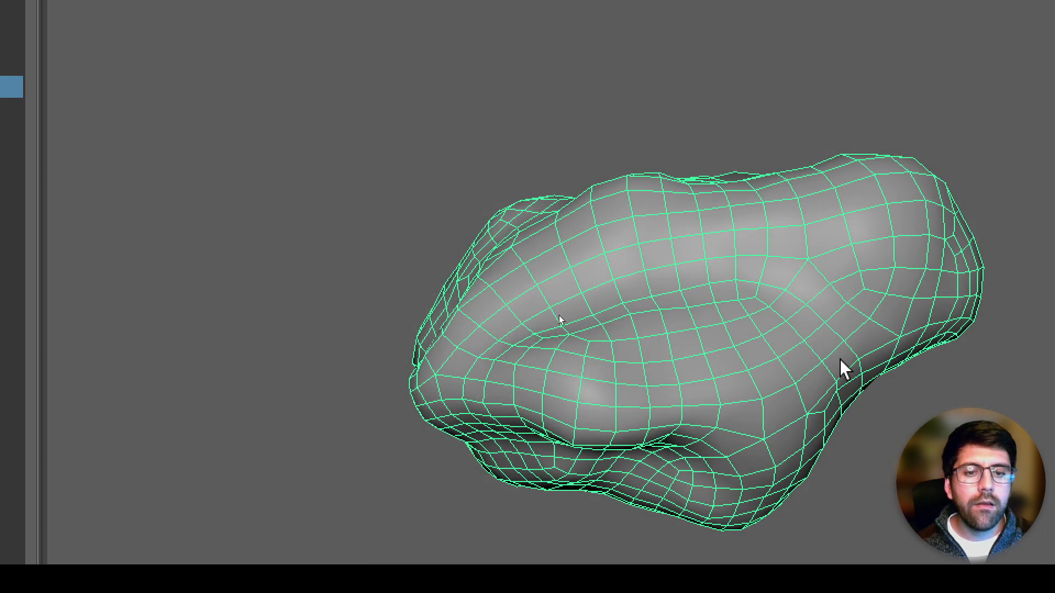
alt+drag(840, 370, 713, 228)
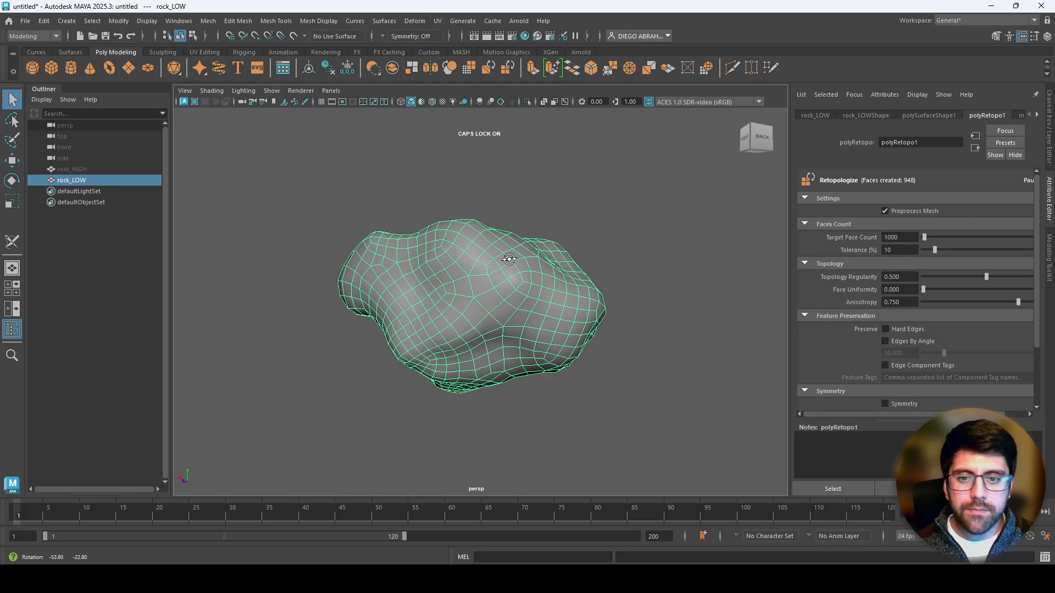
alt+drag(509, 260, 564, 281)
Step: Open the UV Editor beside the viewport and give rock_LOW new UVs with a Camera-based projection
click(438, 20)
click(466, 43)
drag(486, 64, 728, 77)
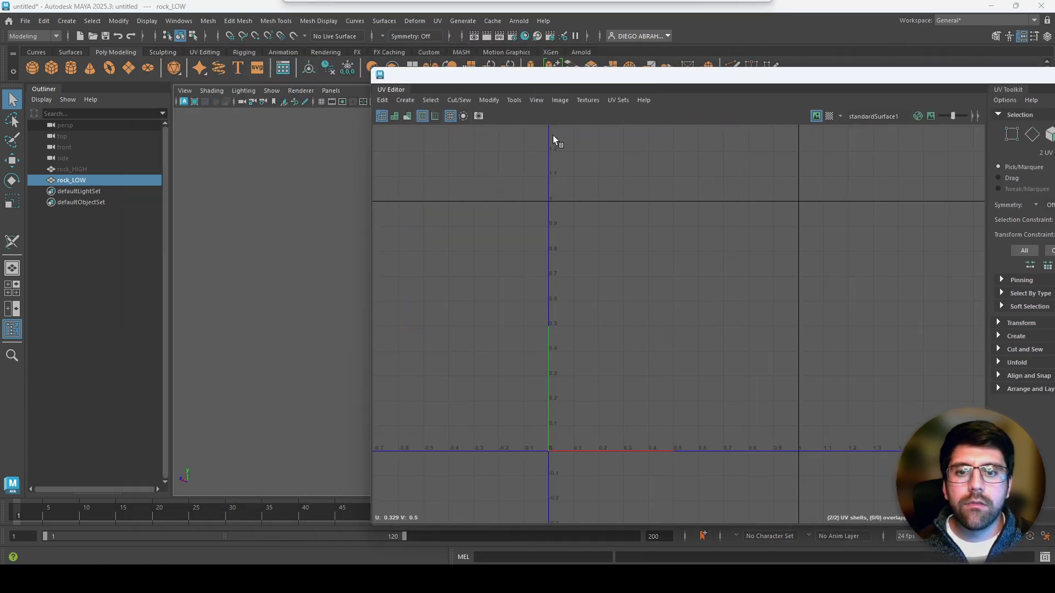
drag(487, 83, 687, 93)
alt+drag(556, 279, 495, 237)
click(438, 21)
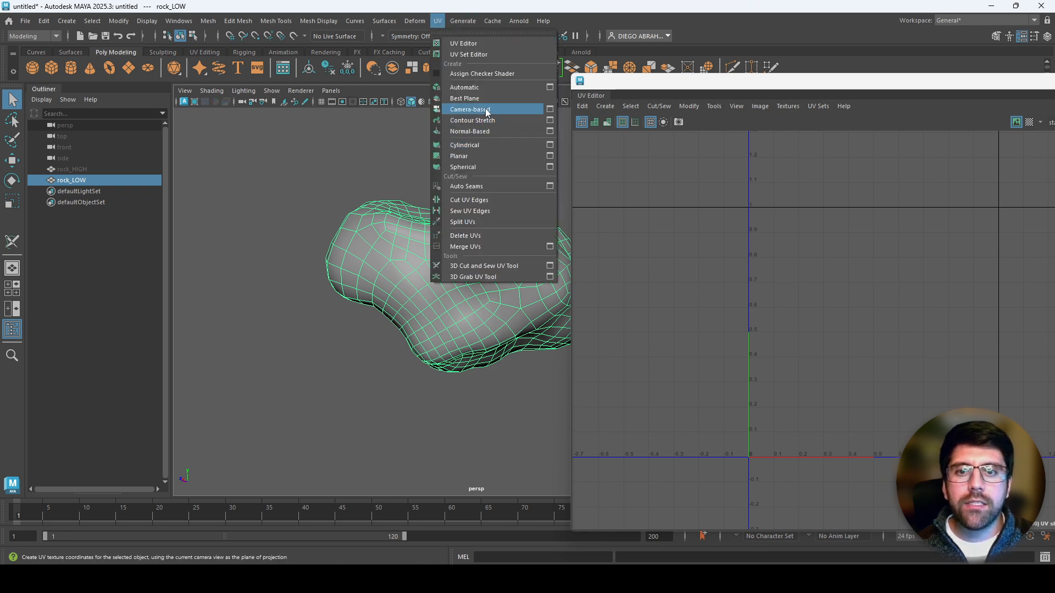
click(477, 133)
key(f)
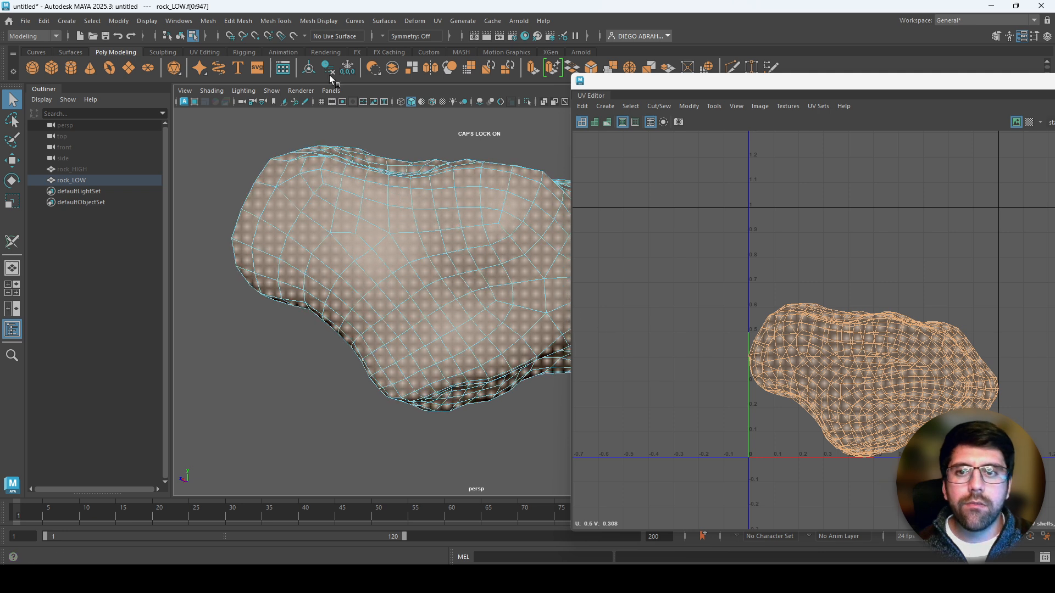
Step: With the 3D Cut and Sew UV Tool, cut a long seam along the rock's back and a diagonal seam down its front
click(217, 54)
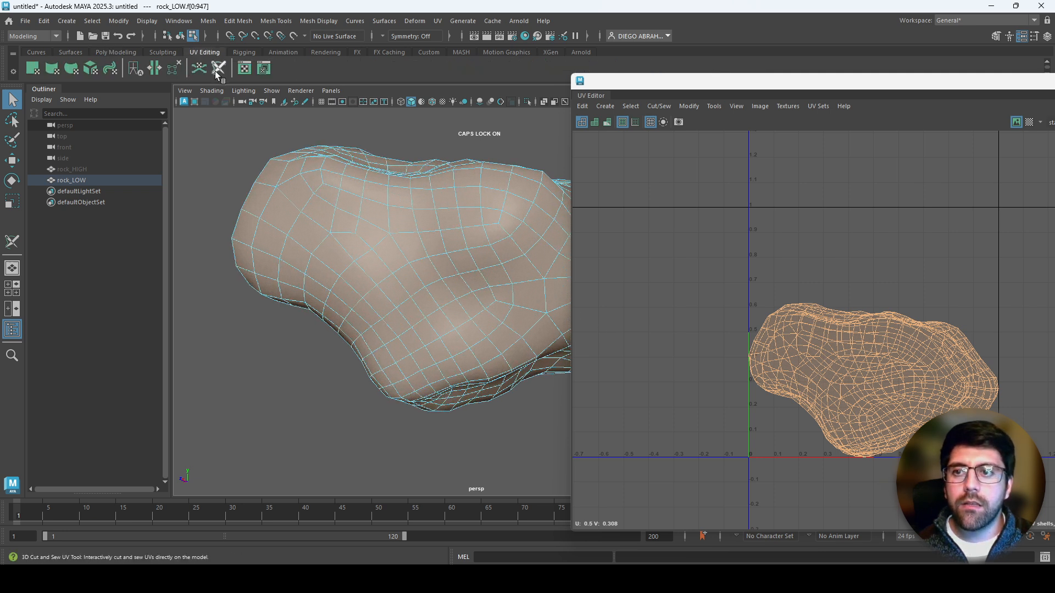
click(218, 67)
right_drag(423, 281, 422, 219)
alt+drag(429, 286, 453, 281)
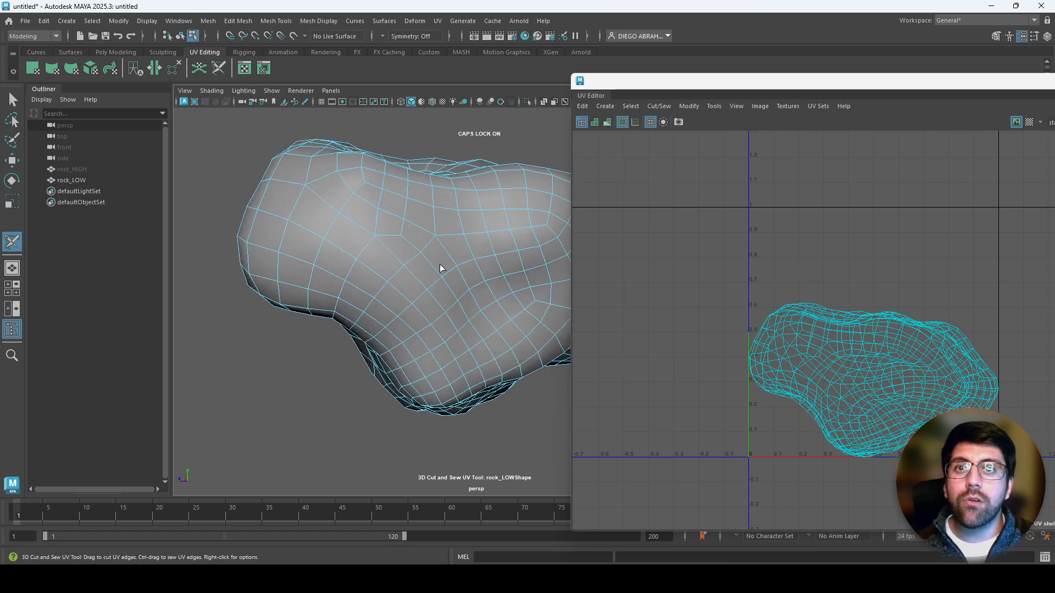
double_click(356, 224)
alt+drag(351, 222, 393, 243)
mouse_move(462, 287)
alt+mouse_down()
mouse_move(421, 262)
mouse_move(505, 252)
mouse_move(379, 275)
mouse_move(375, 232)
mouse_move(427, 216)
mouse_move(374, 268)
mouse_move(466, 290)
mouse_move(444, 286)
alt+mouse_up()
double_click(511, 247)
scroll(430, 269, down, 4)
click(423, 264)
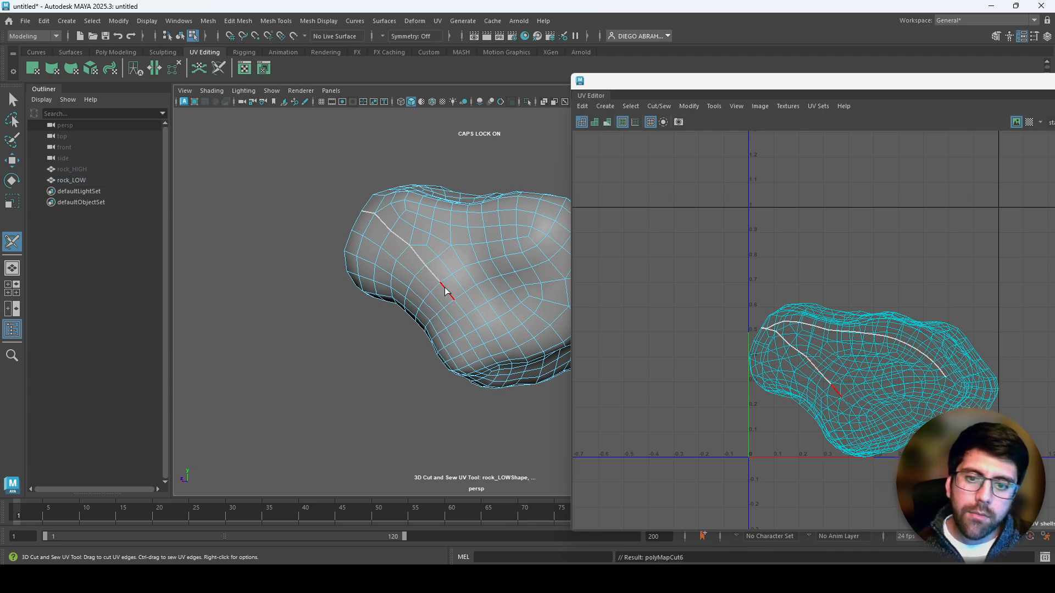
Step: Extend the diagonal front seam edge by edge toward the rock's lower ridge
alt+drag(485, 350, 385, 298)
double_click(365, 301)
key(ctrl+z)
click(325, 246)
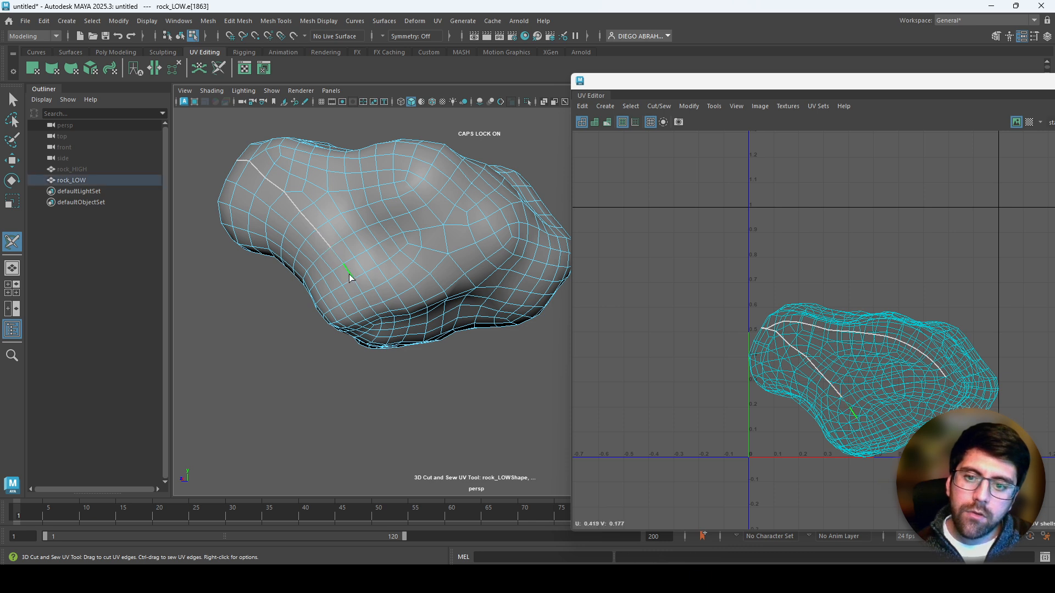
click(337, 256)
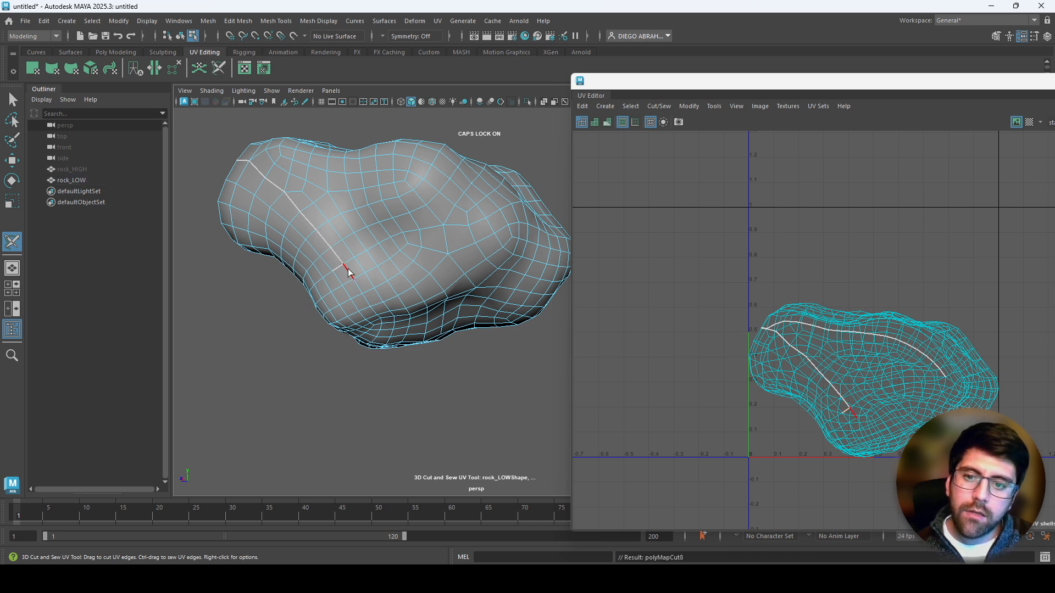
click(354, 273)
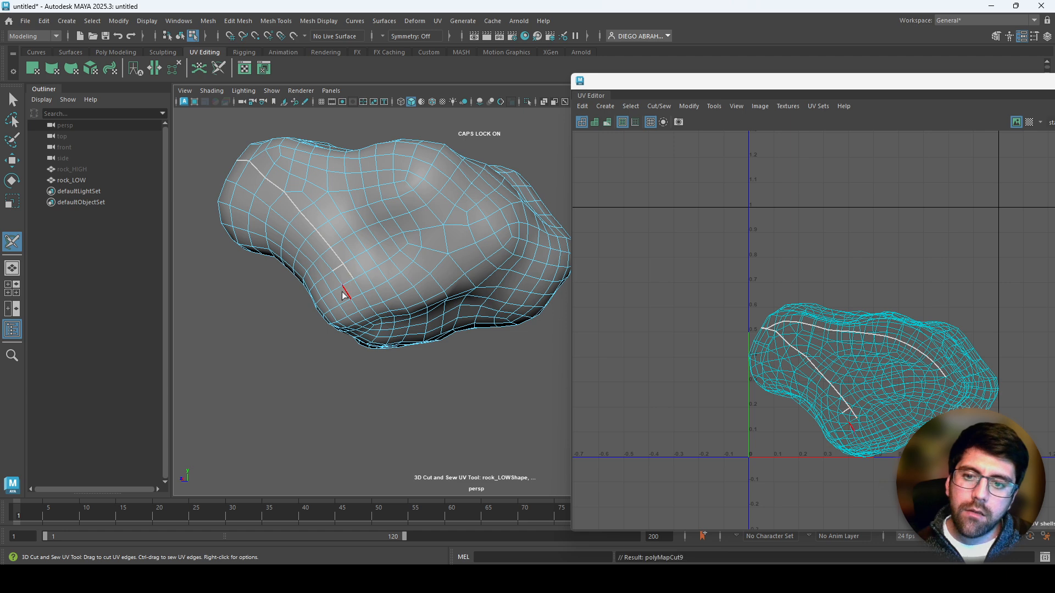
Step: Sew the stray short edge that branches off the diagonal front seam
scroll(329, 284, up, 4)
scroll(325, 283, down, 3)
alt+middle_drag(324, 282, 410, 321)
scroll(410, 321, up, 2)
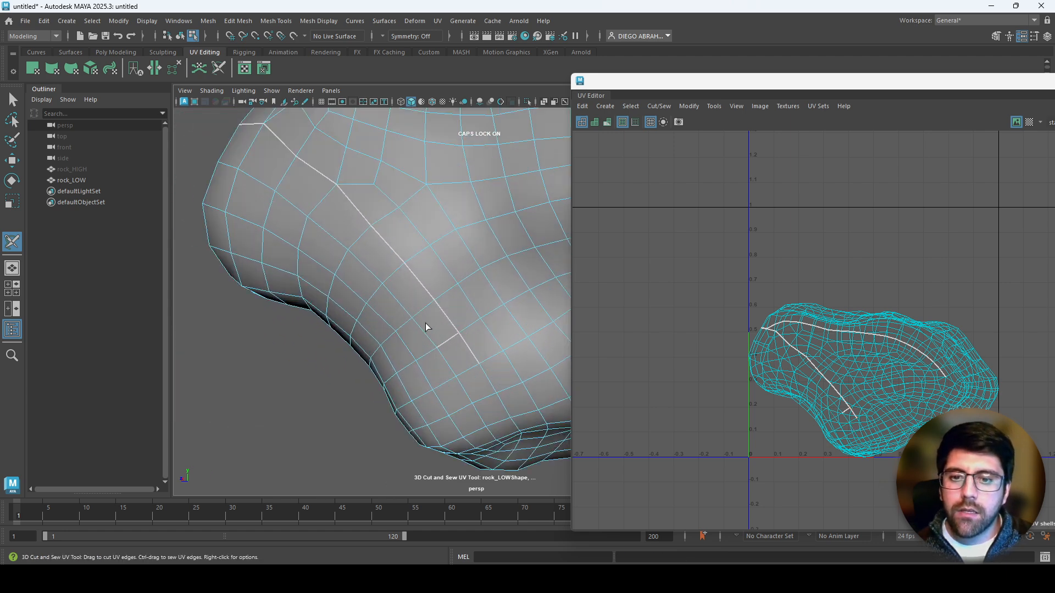
click(446, 344)
ctrl+click(448, 339)
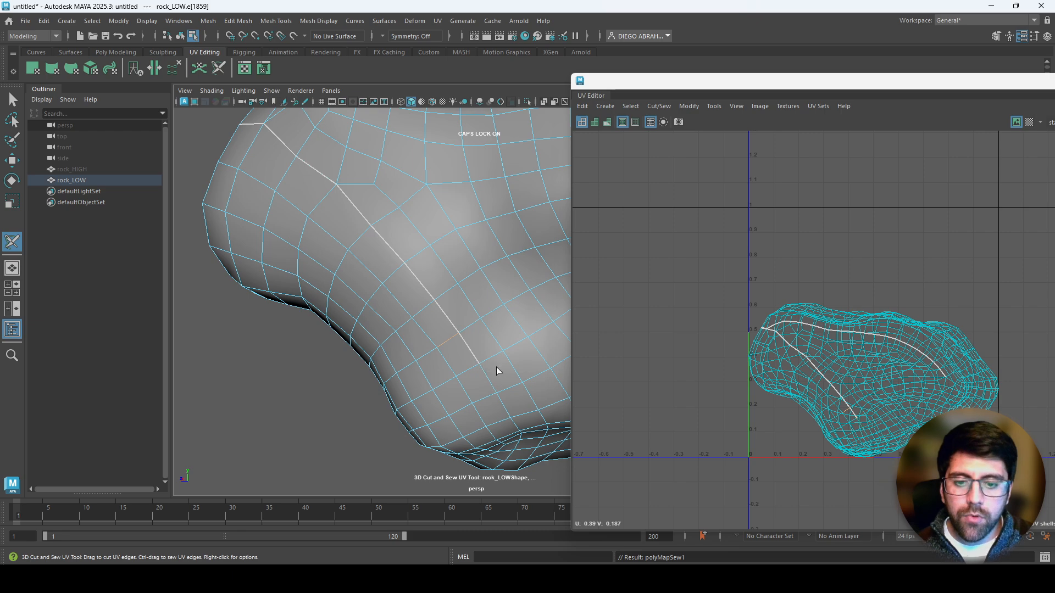
Step: Extend the long back seam around the rock's opposite end and onto its front side
alt+middle_drag(532, 369, 398, 303)
alt+middle_drag(467, 255, 432, 283)
alt+right_drag(433, 282, 390, 276)
click(389, 274)
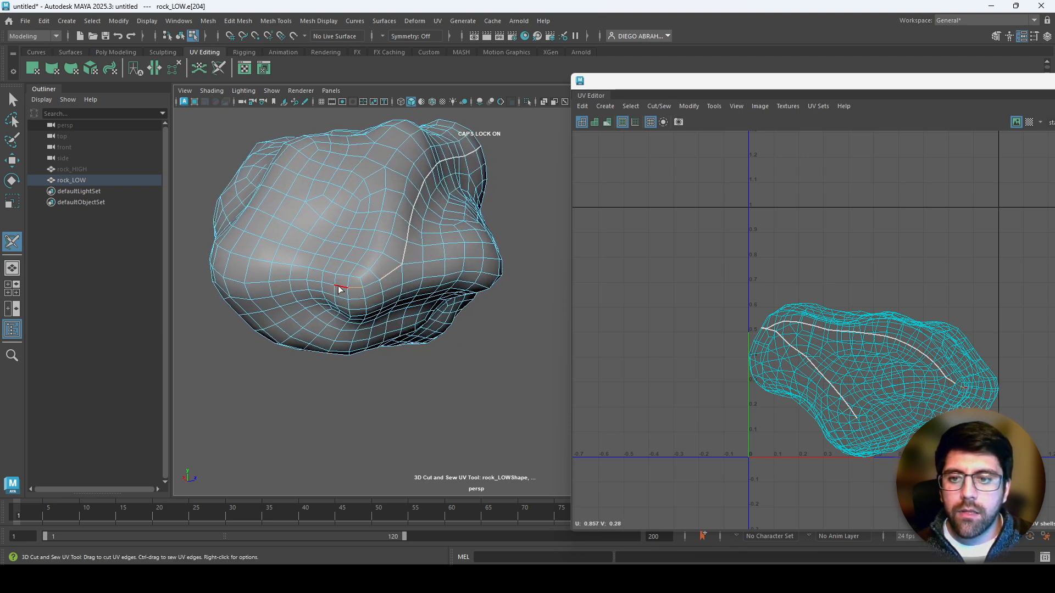
click(367, 287)
double_click(265, 285)
alt+right_drag(268, 285, 313, 286)
alt+drag(313, 285, 456, 292)
alt+right_drag(456, 292, 434, 288)
alt+drag(384, 291, 426, 279)
double_click(374, 266)
Step: Cut a seam from the end of the wrapped-around seam diagonally down toward the rock's lower ridge
alt+right_drag(425, 279, 484, 279)
alt+drag(483, 279, 436, 265)
double_click(370, 314)
key(ctrl+z)
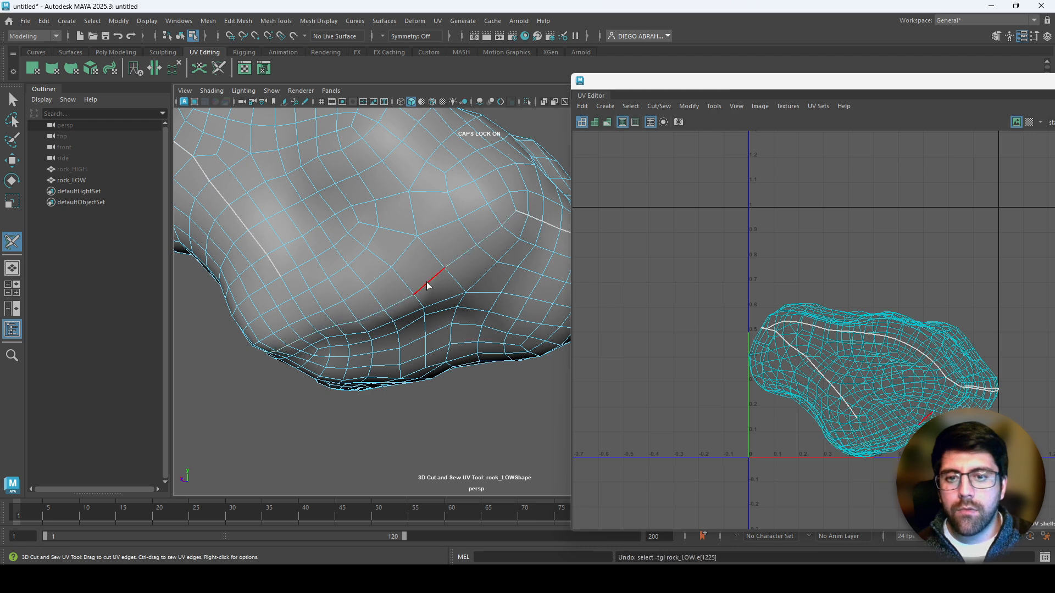
click(508, 220)
double_click(428, 288)
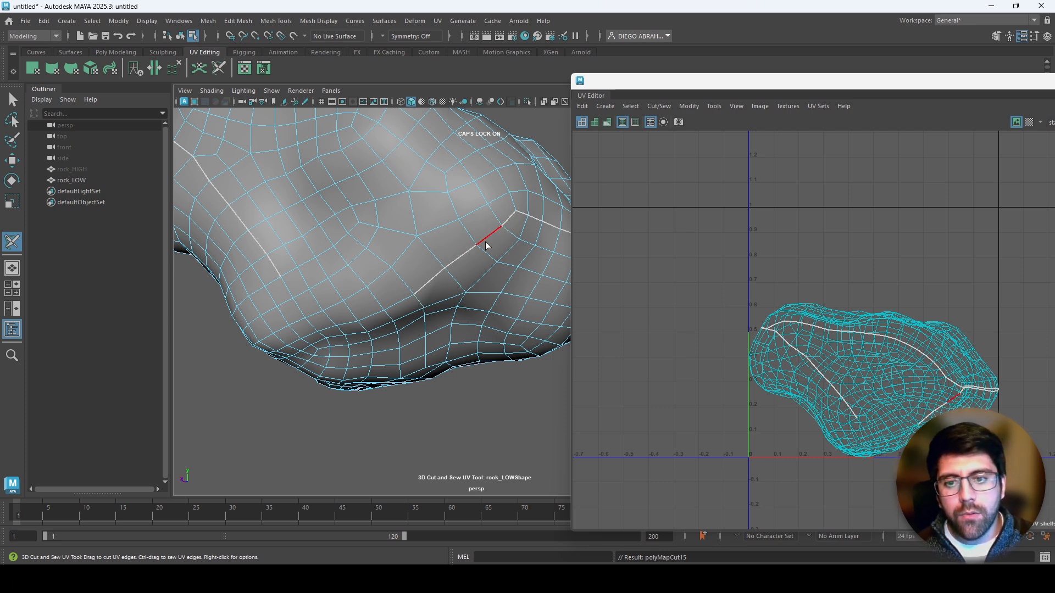
Step: Continue the seam along the lower ridge and join it to the diagonal front seam, splitting the rock into two UV shells
alt+drag(390, 296, 402, 265)
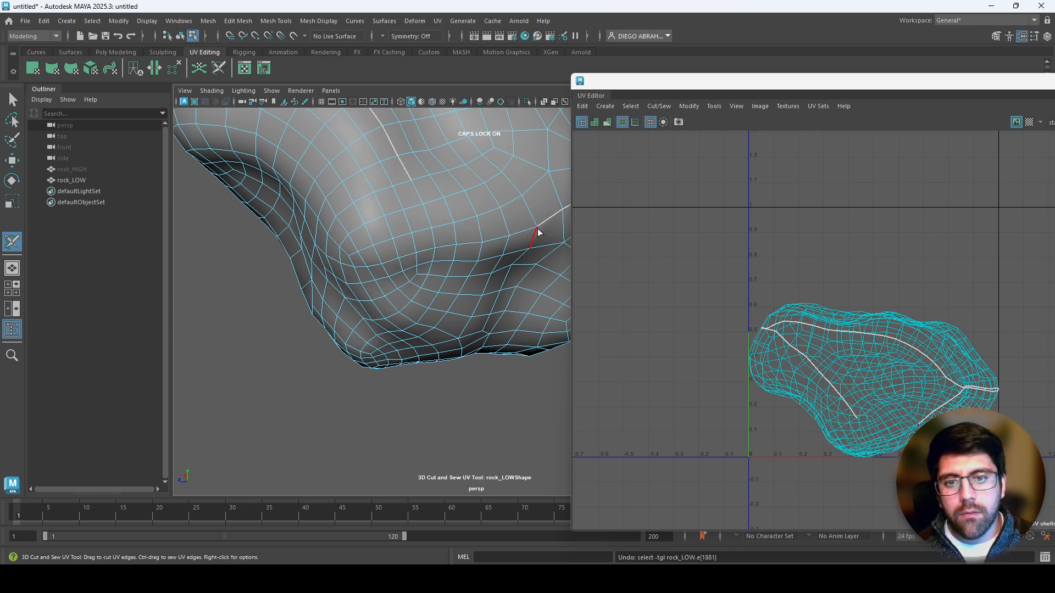
click(515, 234)
click(468, 244)
click(452, 244)
click(445, 245)
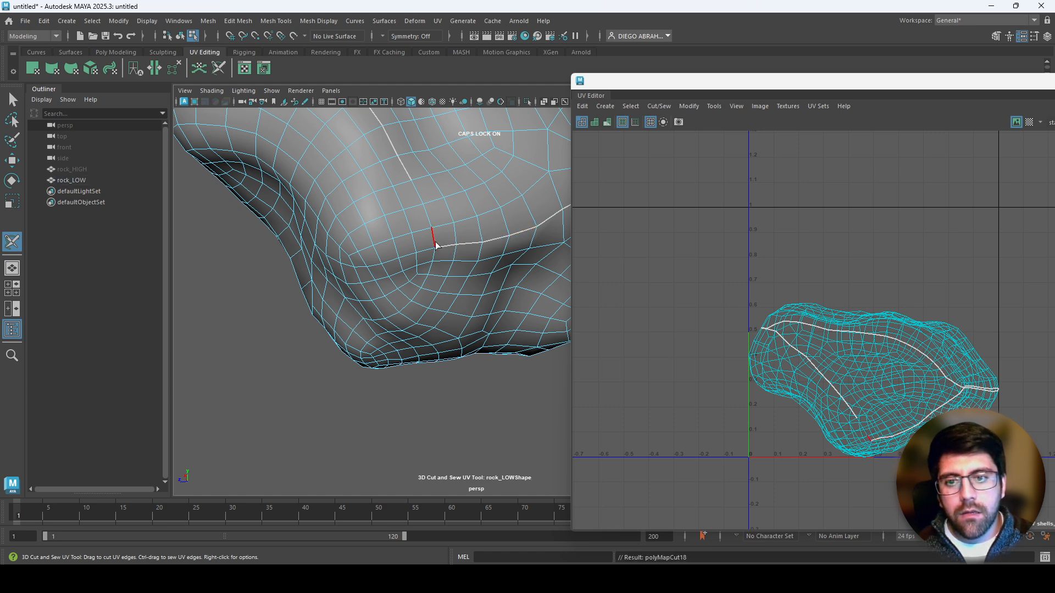
click(438, 247)
double_click(418, 200)
alt+drag(477, 272, 466, 249)
alt+right_drag(466, 249, 341, 219)
alt+drag(403, 272, 438, 282)
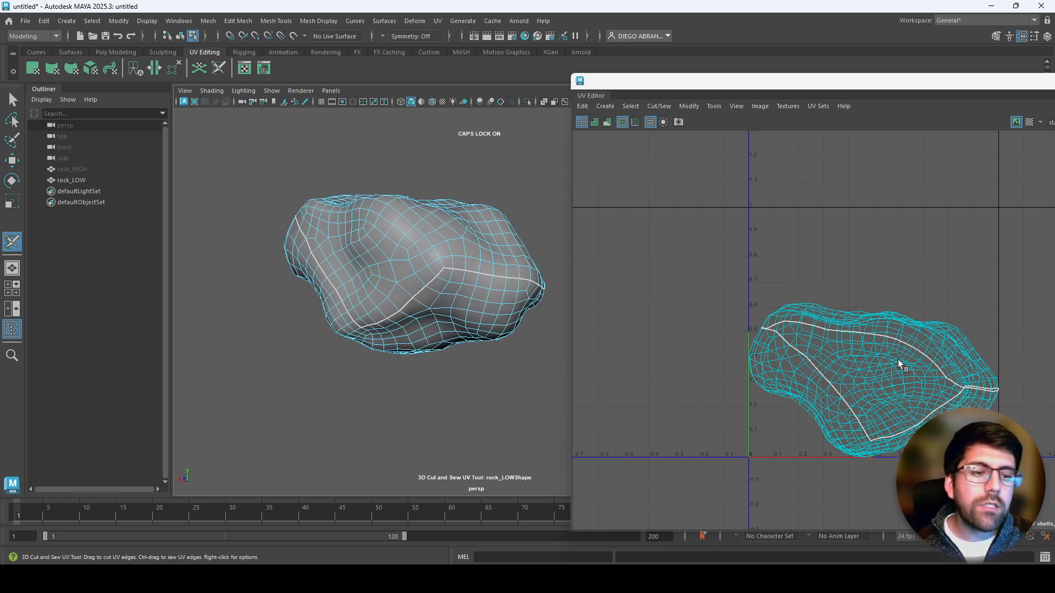
Step: Select both UV shells, unfold them and arrange them with Layout
click(12, 99)
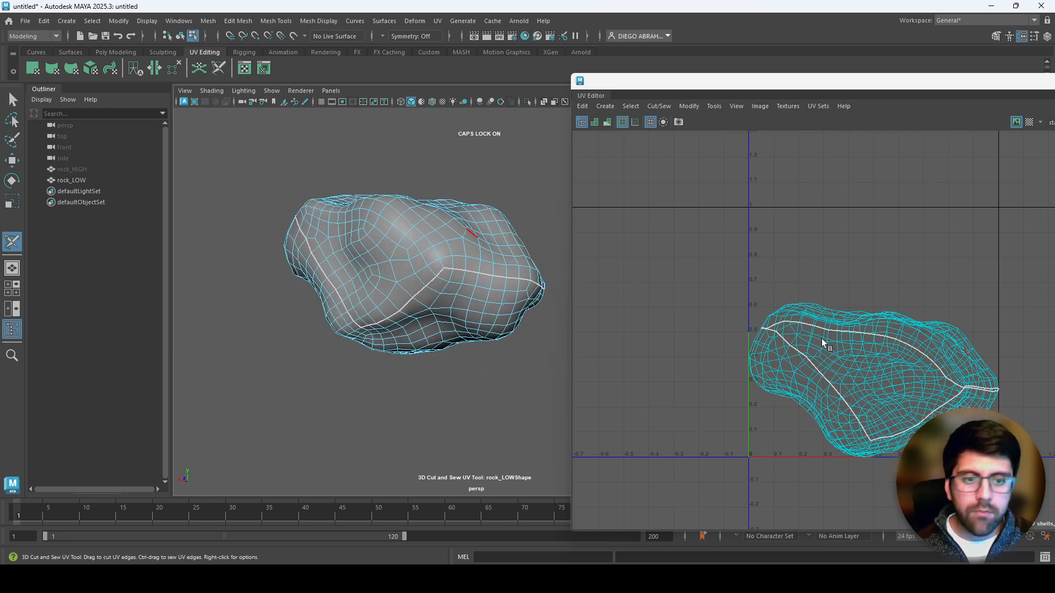
right_click(853, 352)
drag(713, 239, 907, 334)
click(864, 357)
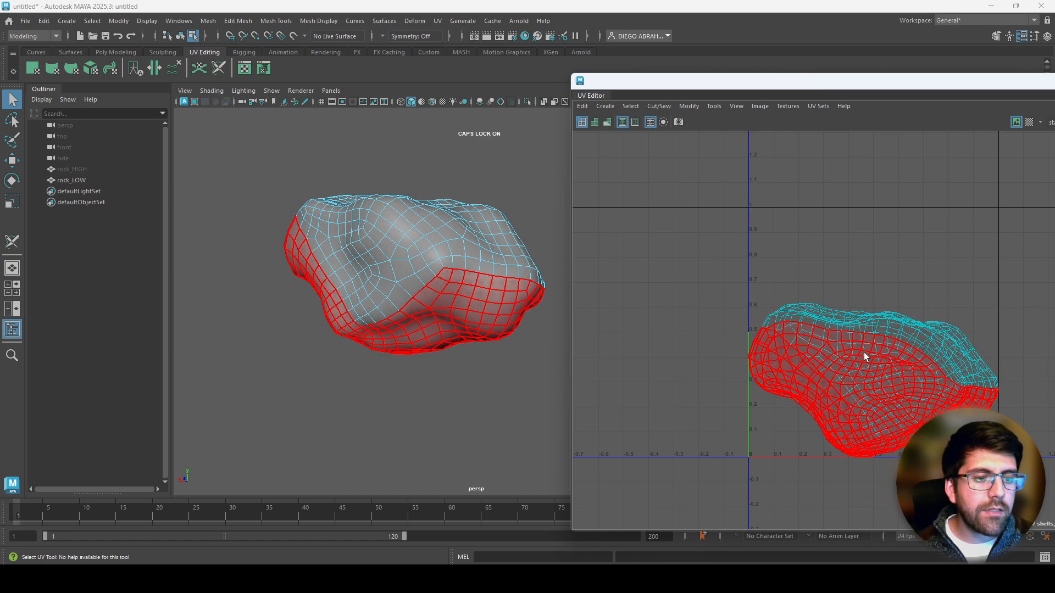
drag(694, 250, 1020, 475)
alt+middle_drag(919, 339, 881, 317)
drag(766, 81, 521, 29)
click(448, 53)
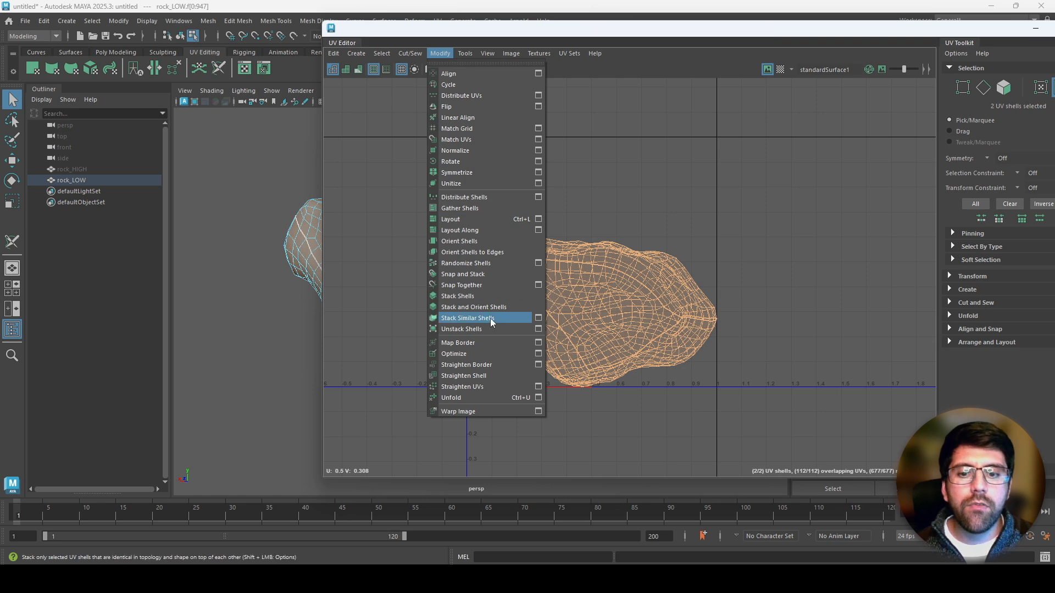
click(480, 398)
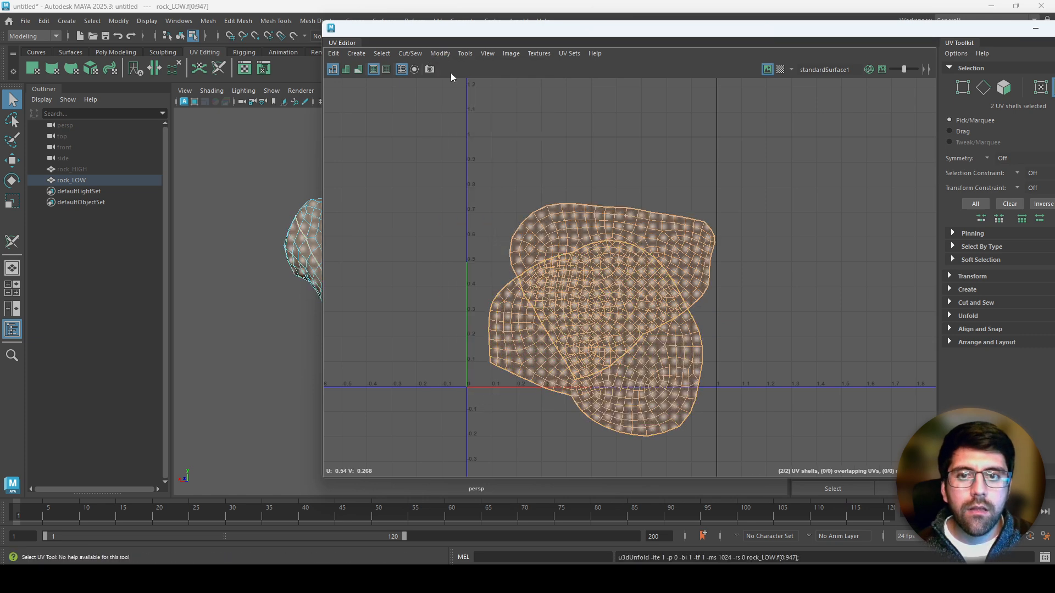
click(442, 54)
click(489, 221)
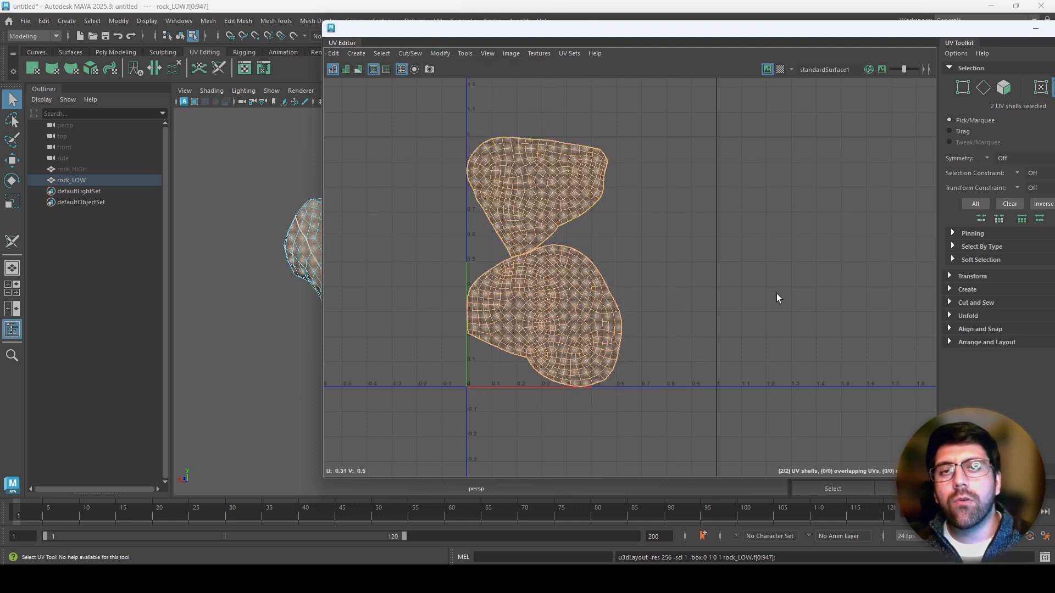
Step: Examine the spacing between the two laid-out UV shells and their fit within the 0 to 1 tile
click(577, 300)
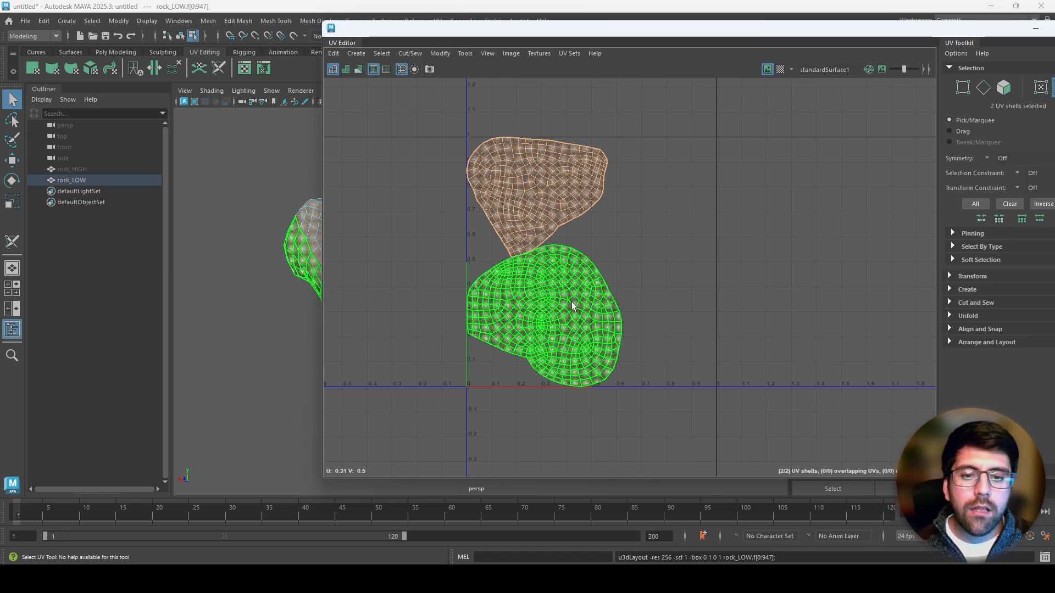
scroll(555, 302, up, 3)
alt+right_drag(598, 369, 518, 220)
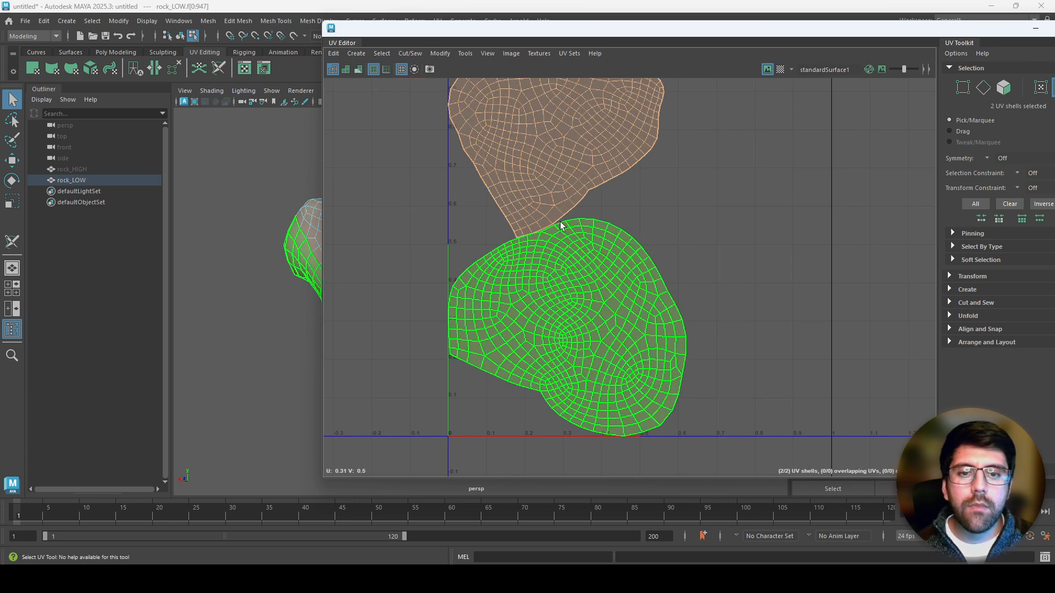
alt+middle_drag(598, 172, 589, 290)
right_click(571, 226)
alt+middle_drag(506, 384, 561, 312)
alt+right_drag(561, 312, 885, 368)
alt+middle_drag(733, 264, 692, 401)
alt+right_drag(692, 402, 688, 319)
alt+right_drag(819, 340, 440, 113)
alt+middle_drag(777, 324, 558, 234)
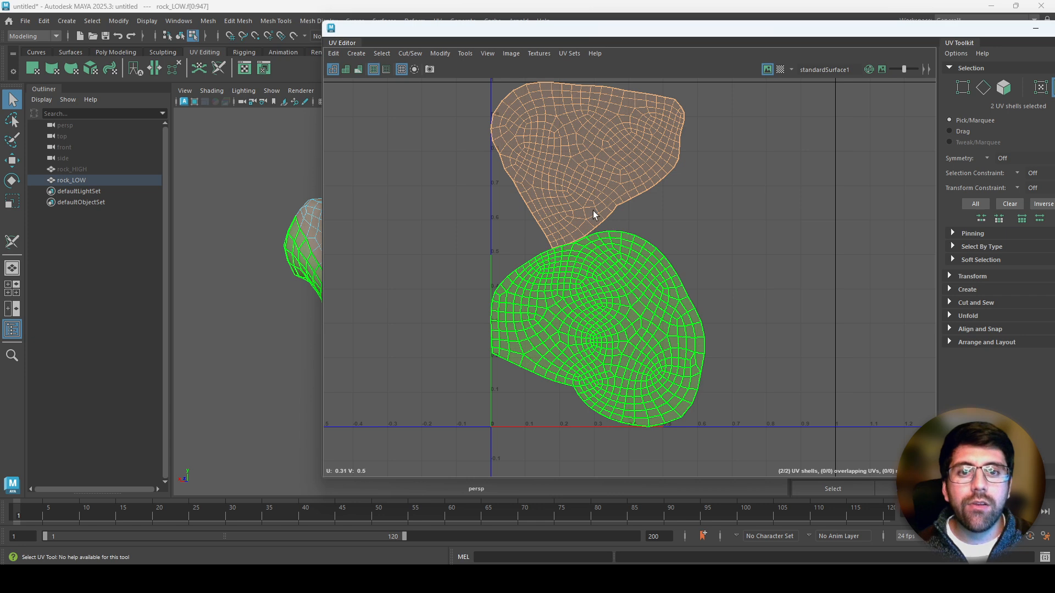
Step: Move the smaller UV shell to the upper-right area of the 0 to 1 tile and nudge the larger shell off the tile's edges
right_drag(579, 145, 517, 130)
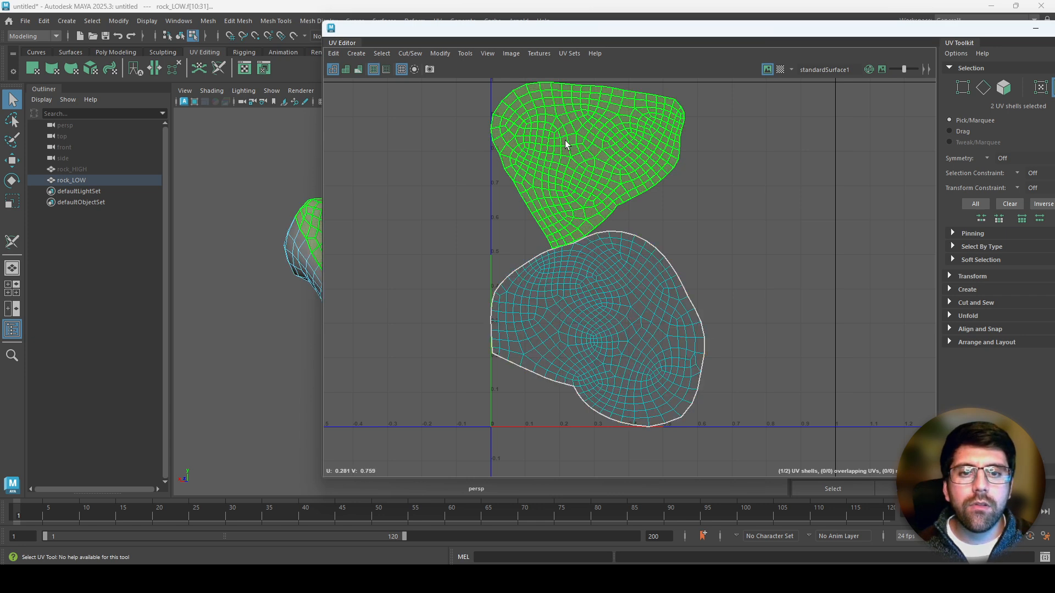
click(587, 156)
key(w)
drag(587, 156, 735, 186)
click(644, 301)
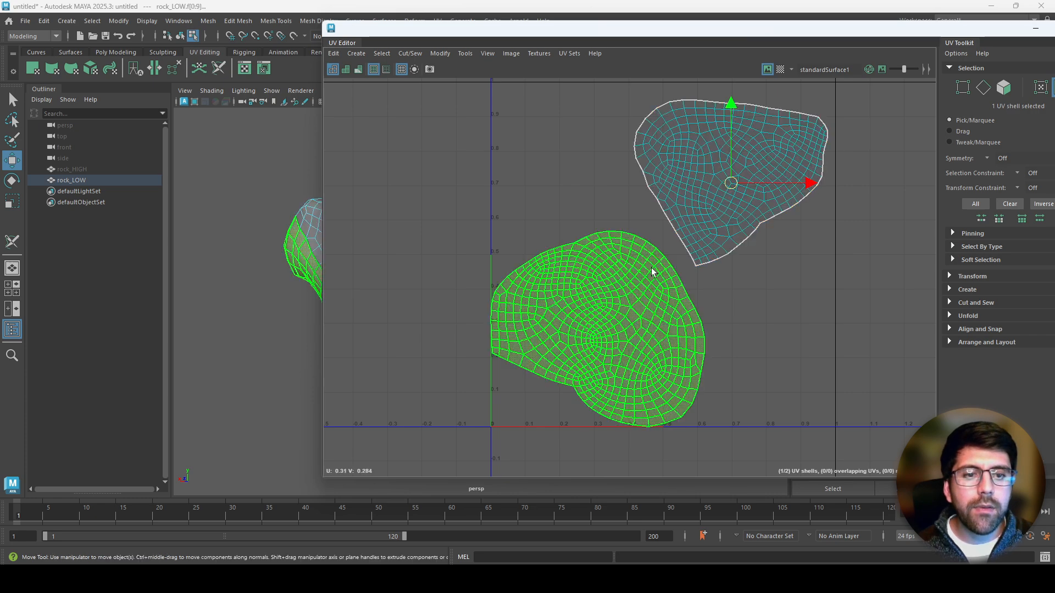
drag(605, 328, 607, 325)
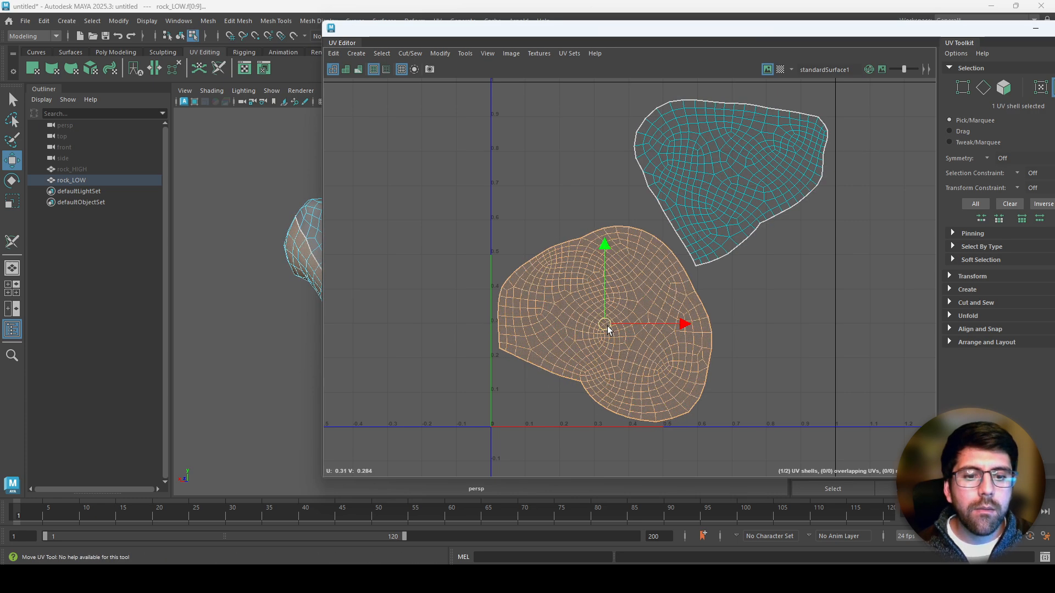
Step: Select both UV shells and scale them up slightly together to fill more of the tile
click(728, 181)
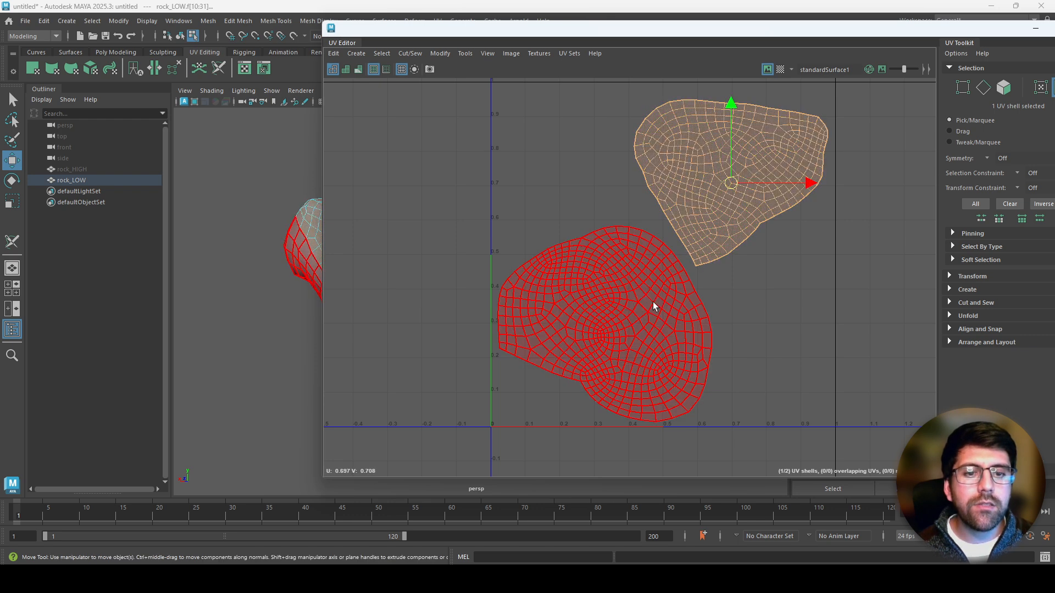
shift+click(652, 292)
drag(662, 264, 666, 261)
key(e)
key(r)
drag(665, 262, 667, 264)
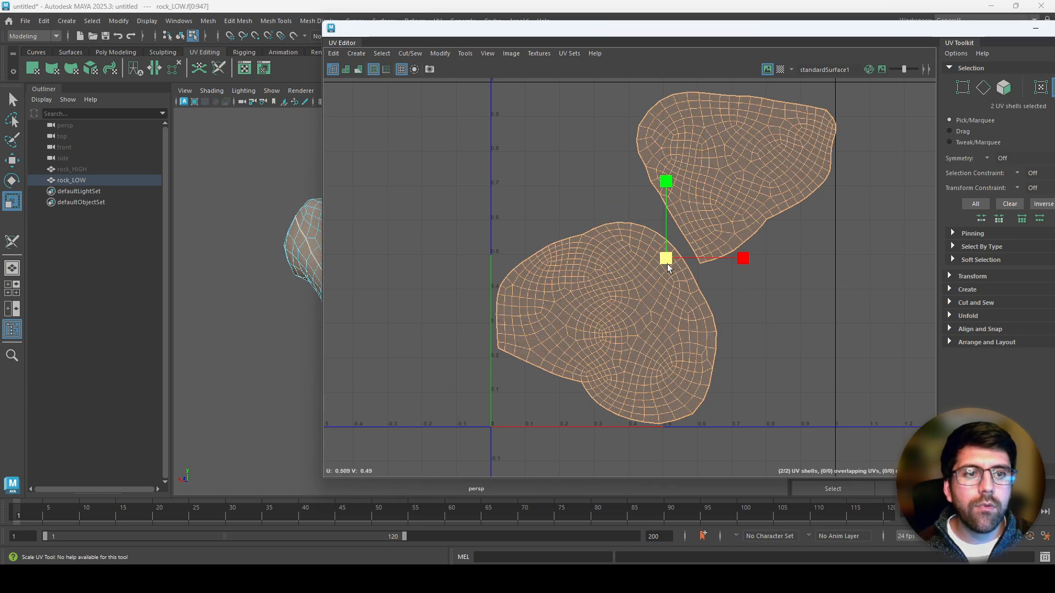
Step: Nudge the smaller UV shell back from the tile's right border, keeping a gap to the larger shell
click(803, 195)
key(w)
drag(736, 183, 731, 181)
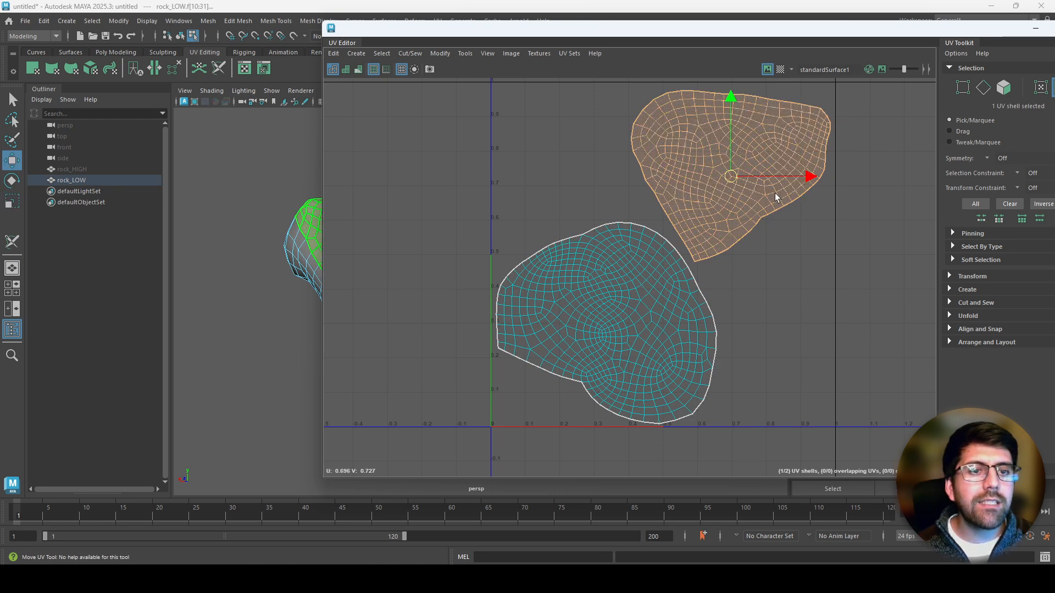
alt+middle_drag(783, 187, 773, 209)
alt+middle_drag(736, 319, 750, 298)
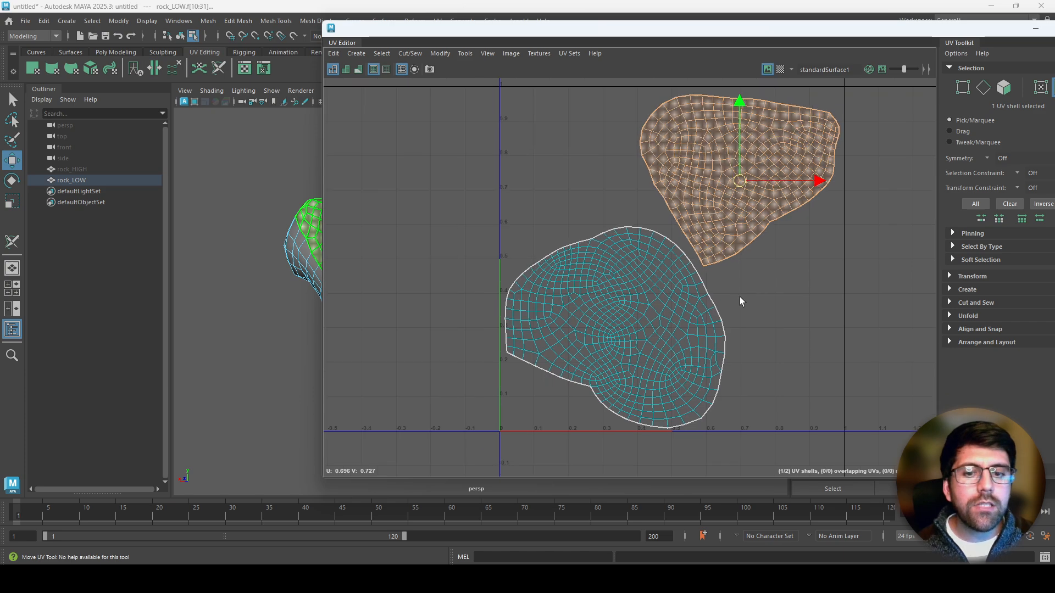
click(681, 302)
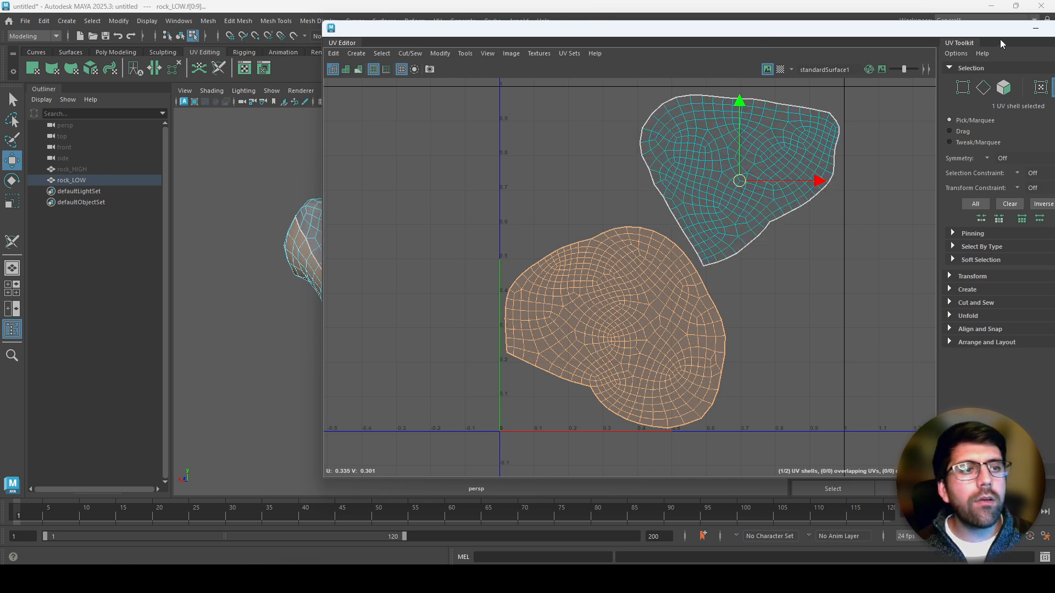
Step: Close the UV Editor, return rock_LOW to object mode and clear the selection
drag(996, 33, 754, 43)
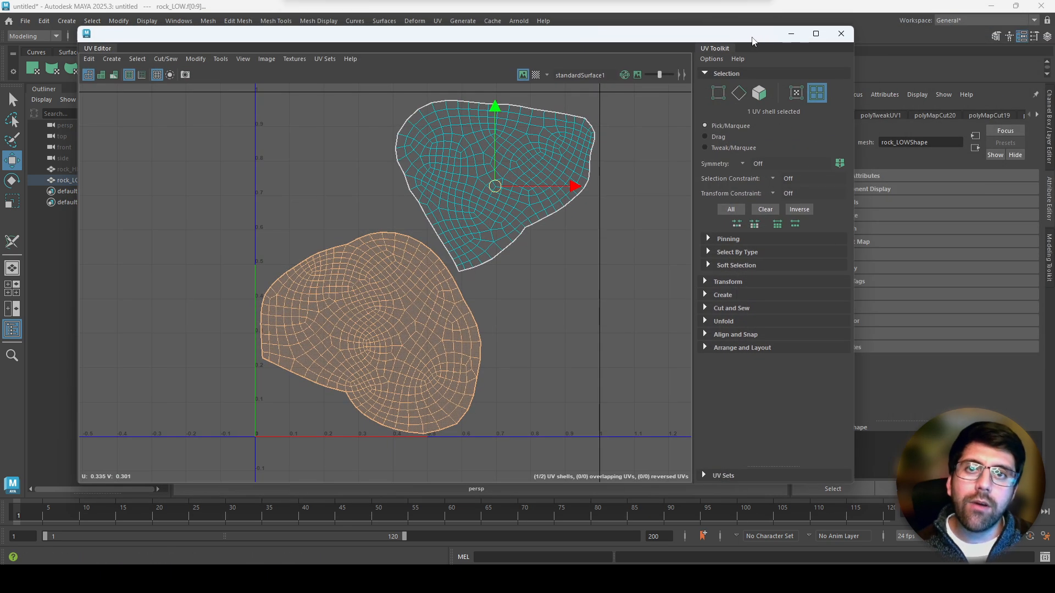
click(843, 38)
right_drag(504, 281, 531, 233)
click(532, 233)
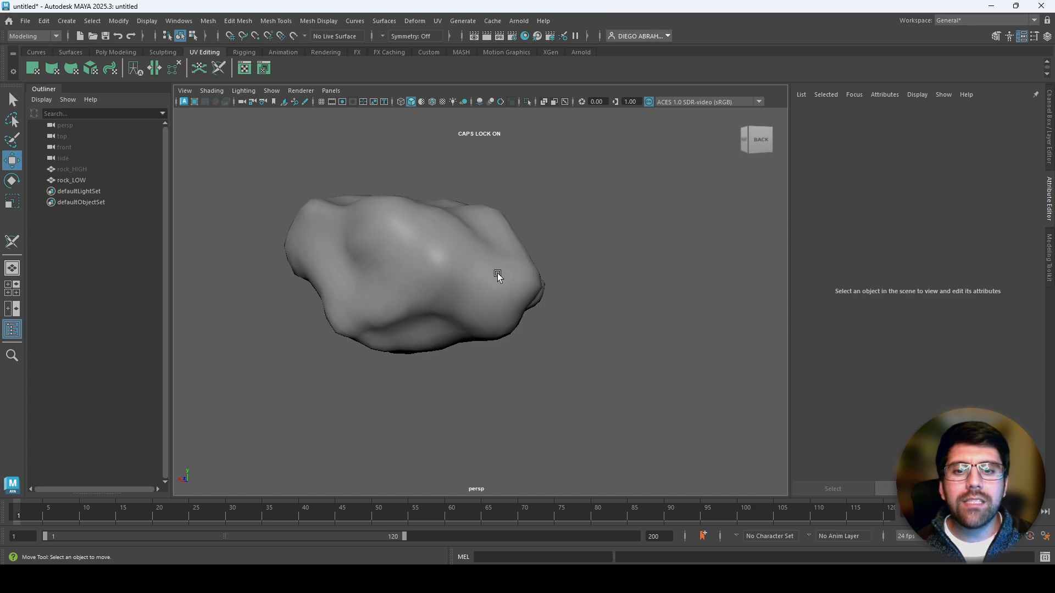
Step: Unhide rock_HIGH so it displays together with rock_LOW, and clear the selection
click(484, 286)
alt+drag(484, 286, 576, 291)
click(72, 169)
key(h)
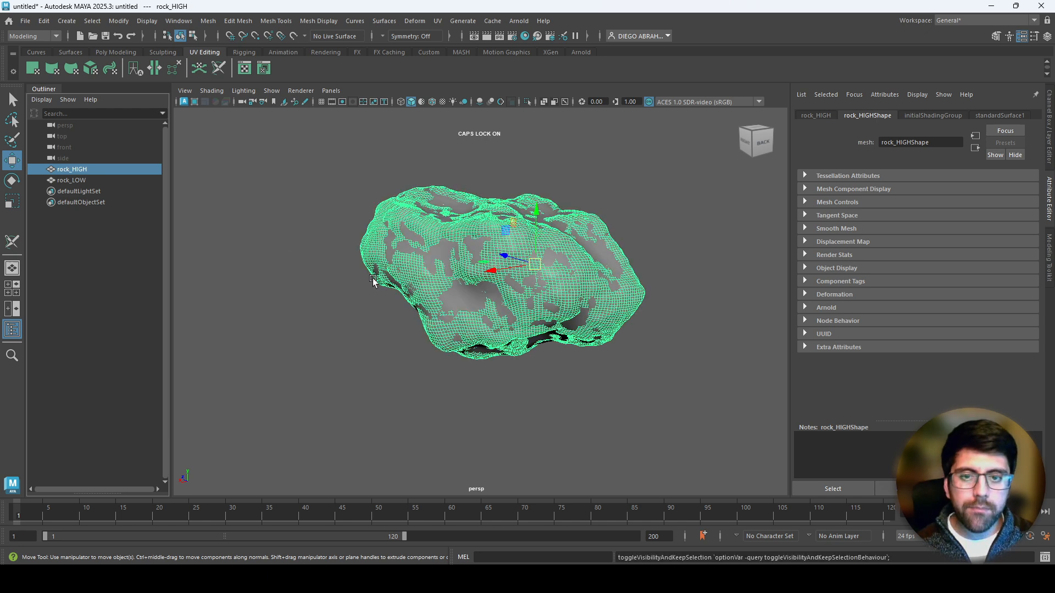
click(590, 158)
Step: Examine how closely the surfaces of rock_HIGH and rock_LOW overlap from several sides, up close and from afar
alt+drag(443, 259, 647, 261)
scroll(550, 264, up, 7)
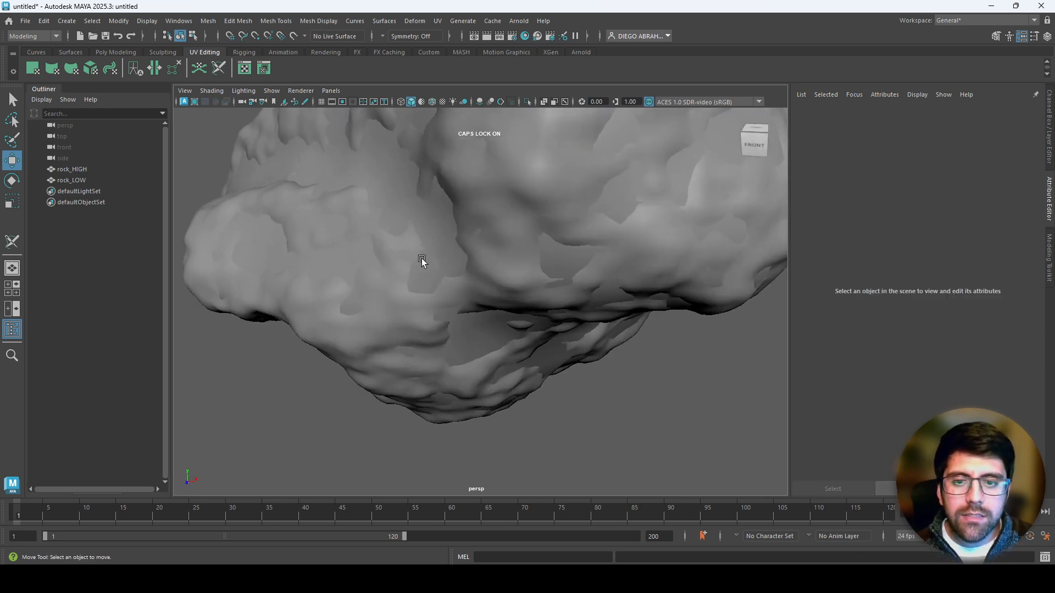
alt+drag(434, 270, 544, 264)
scroll(555, 255, down, 8)
mouse_move(464, 247)
alt+mouse_down()
mouse_move(641, 233)
mouse_move(608, 184)
mouse_move(464, 207)
mouse_move(323, 266)
mouse_move(468, 239)
alt+mouse_up()
alt+middle_drag(468, 239, 449, 289)
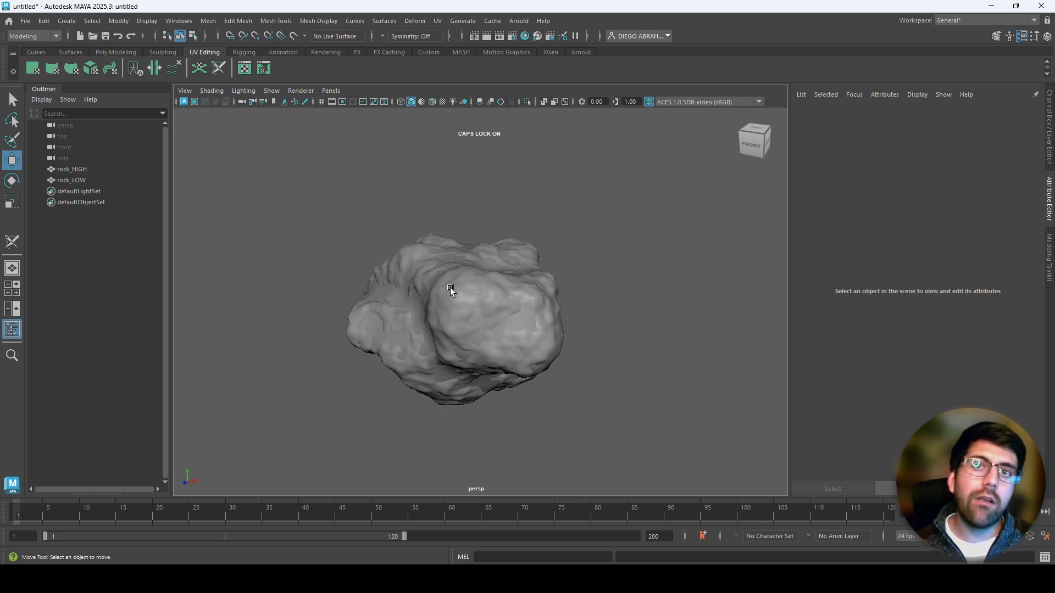
alt+drag(450, 288, 588, 274)
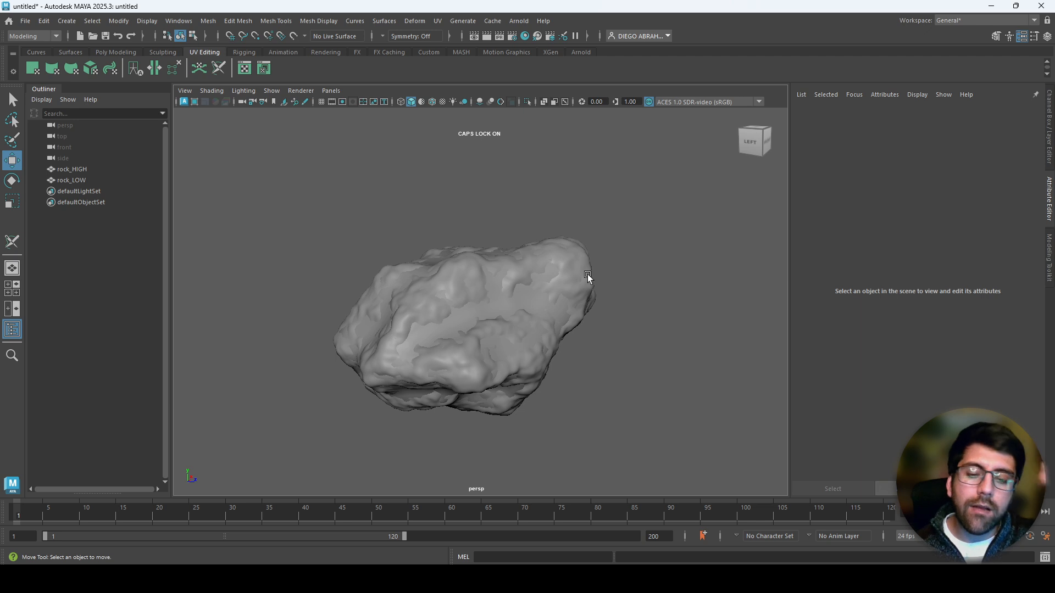
alt+drag(527, 296, 418, 277)
click(543, 305)
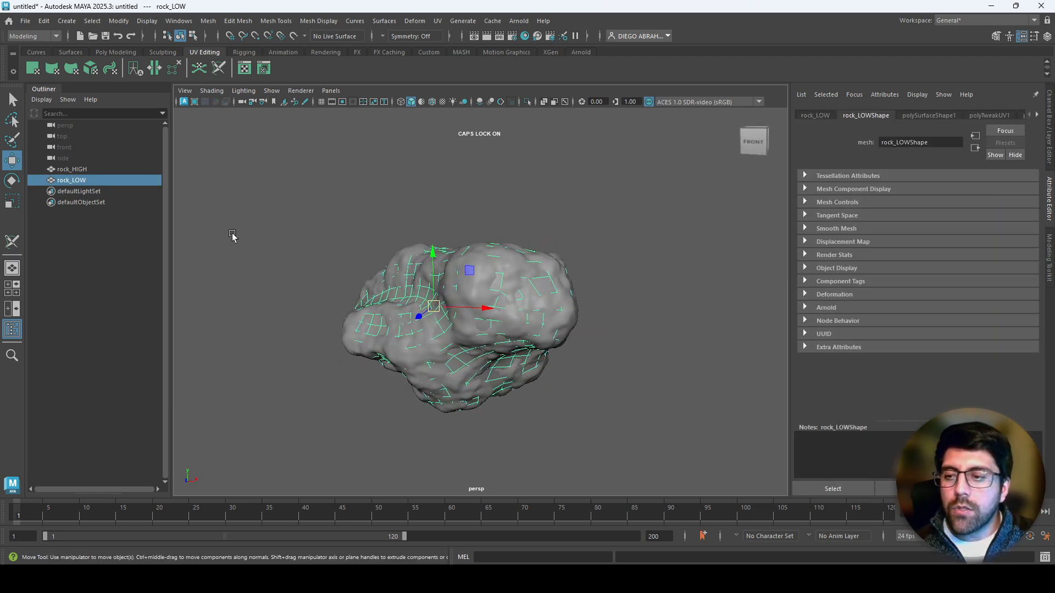
Step: Hide rock_HIGH and select only rock_LOW
click(88, 169)
key(h)
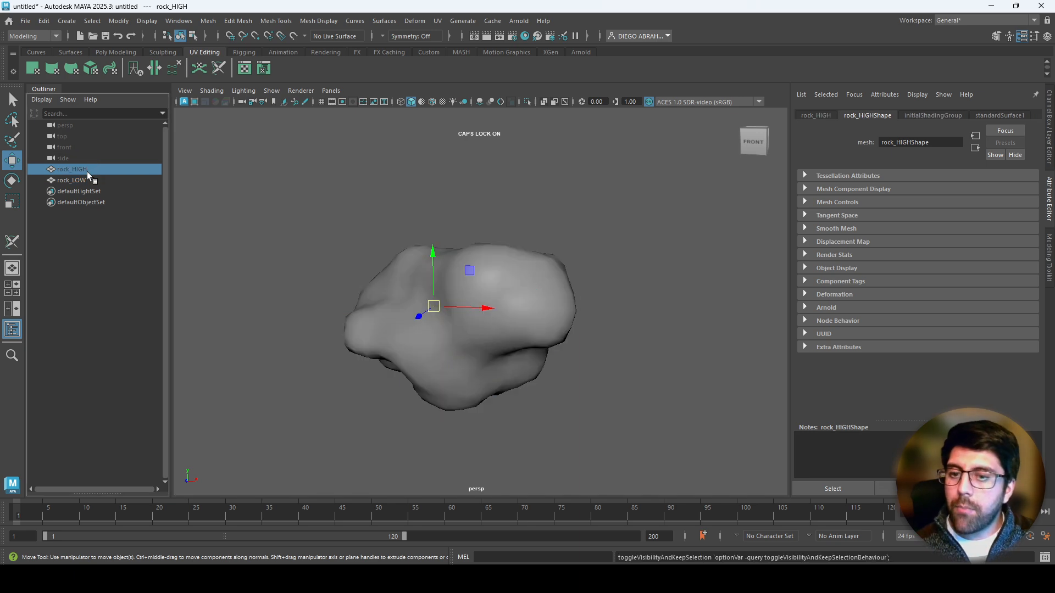
click(108, 181)
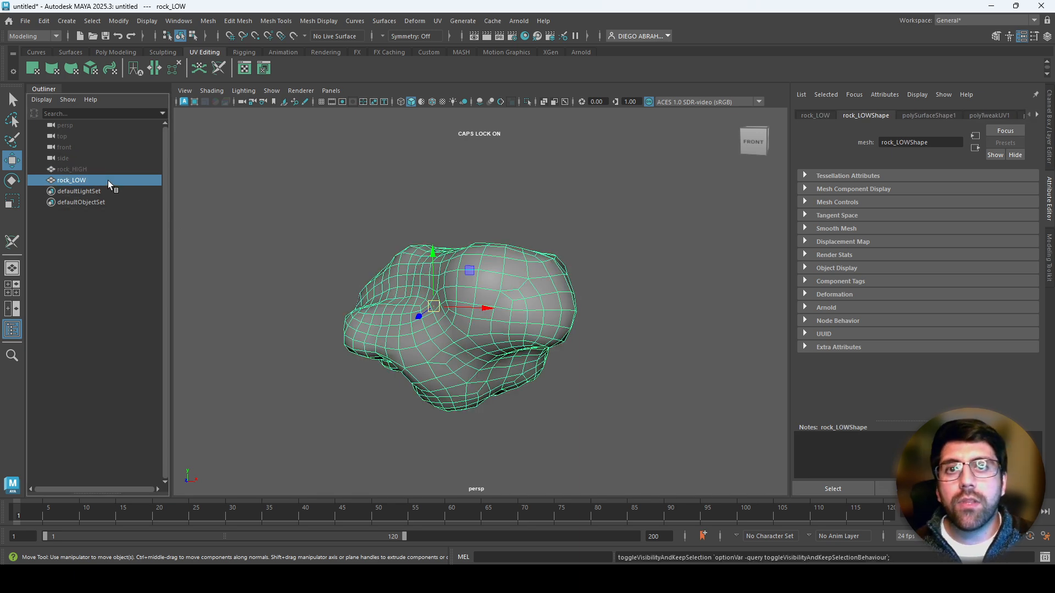
scroll(358, 266, up, 8)
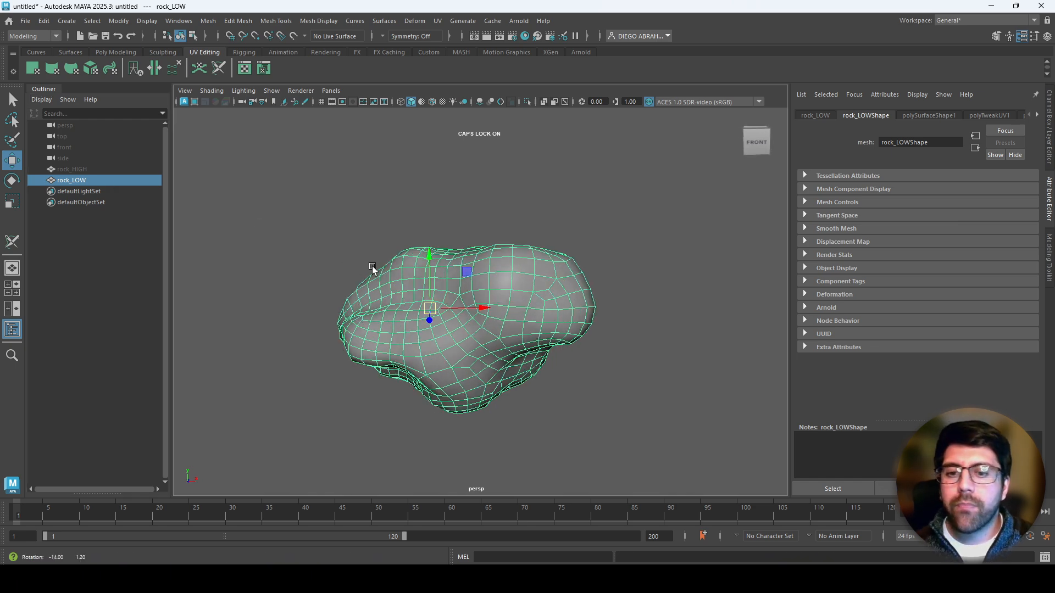
alt+drag(463, 297, 493, 286)
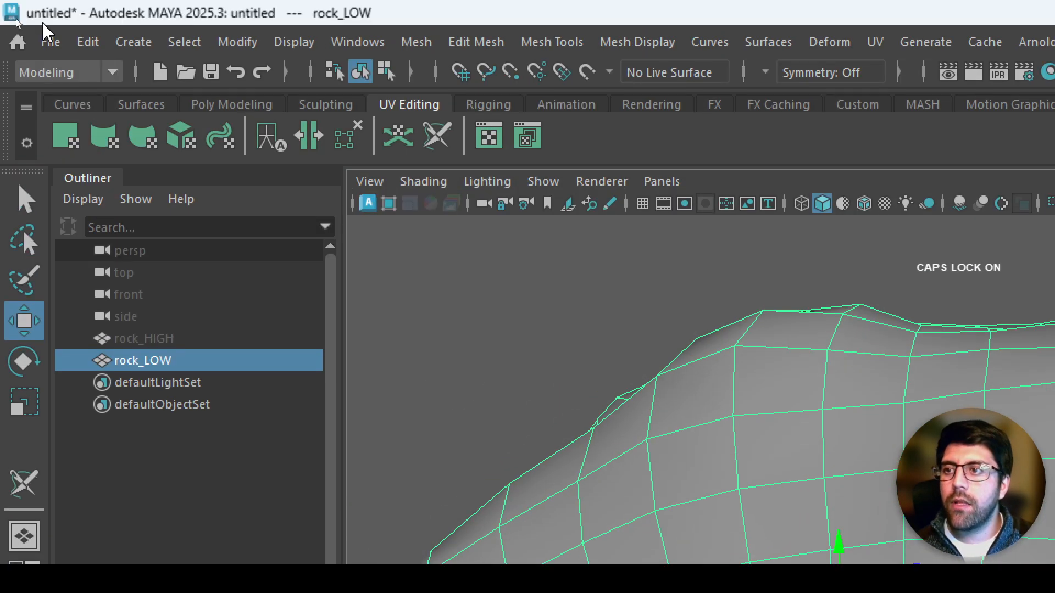
Step: Export the selected rock_LOW mesh to the TUTORIALVR folder, overwriting rock-LOW.obj
click(50, 41)
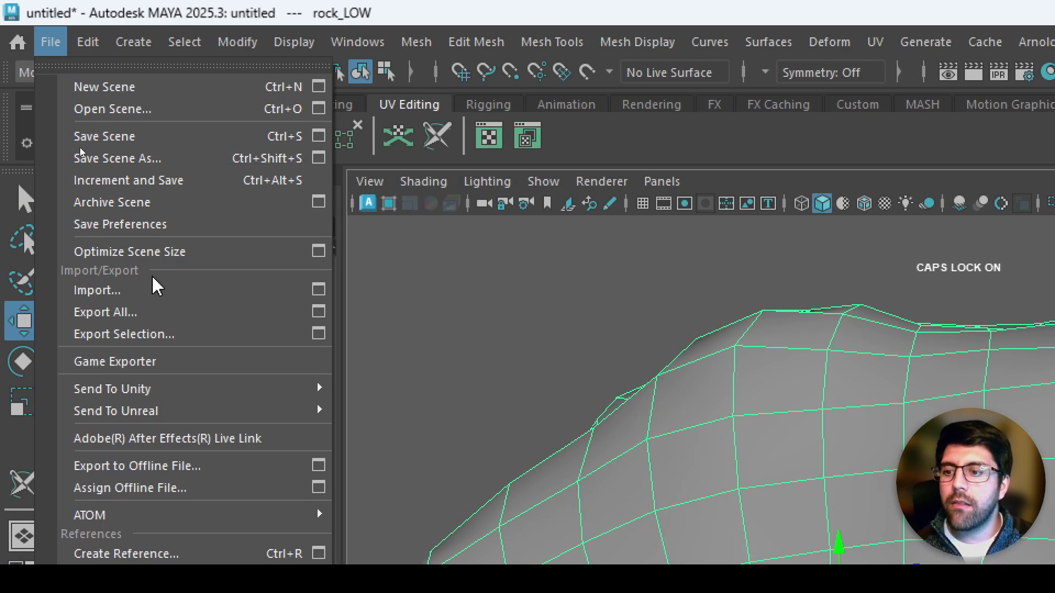
click(164, 337)
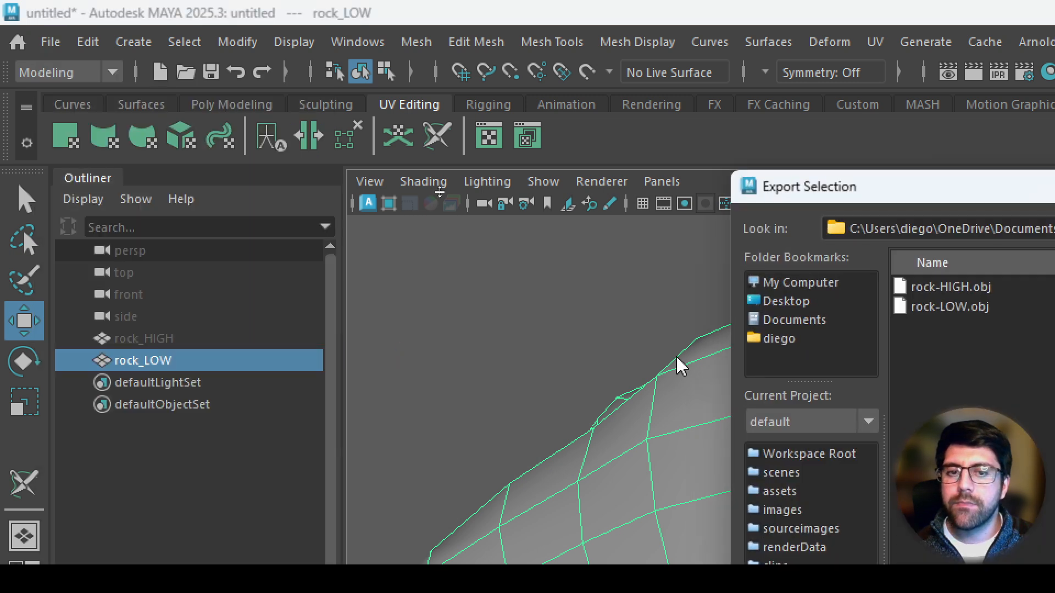
click(615, 237)
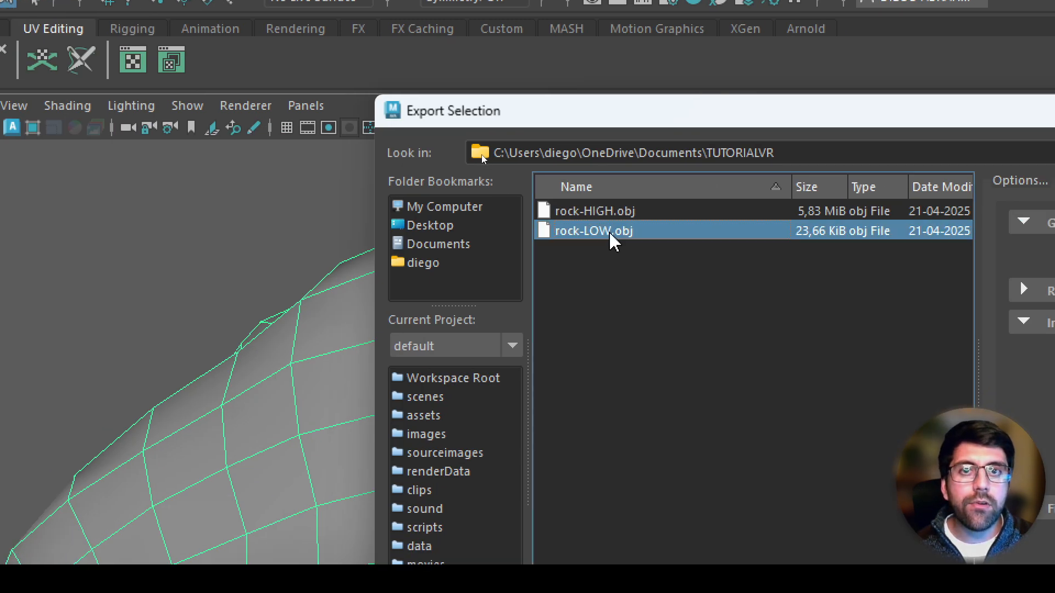
double_click(609, 241)
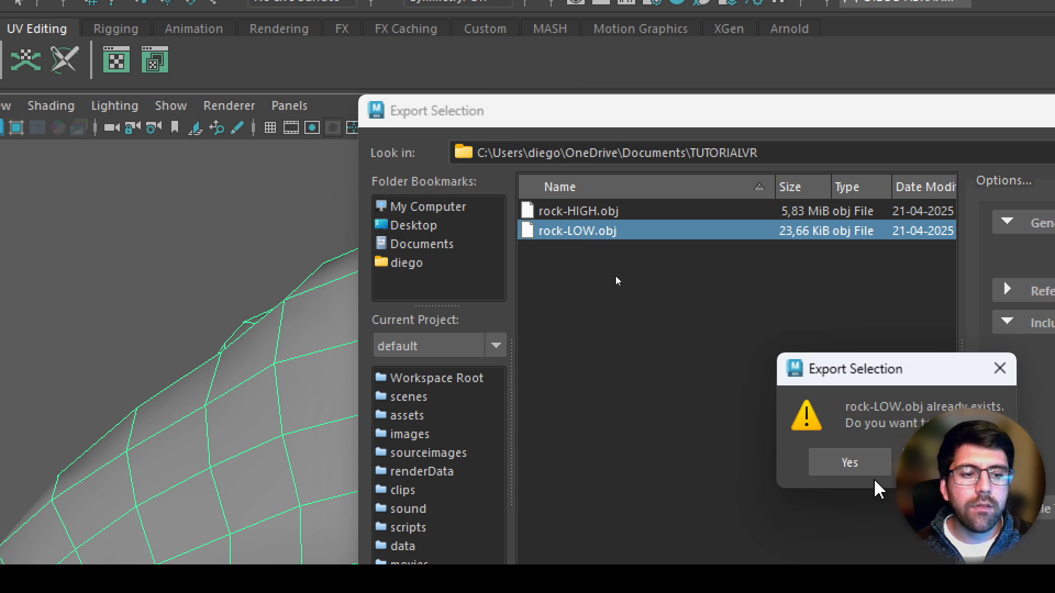
click(850, 463)
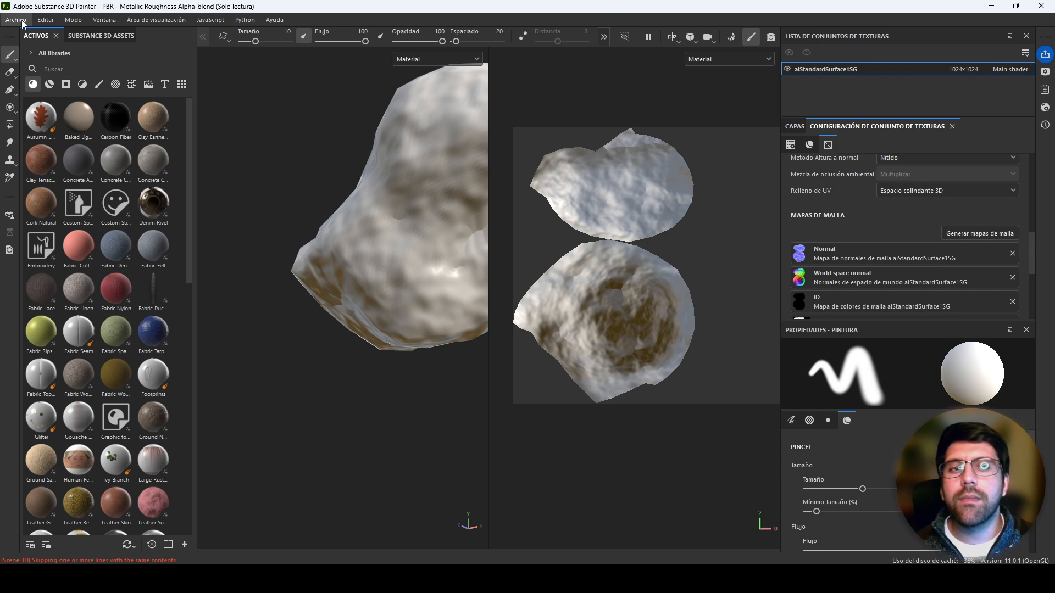
click(44, 20)
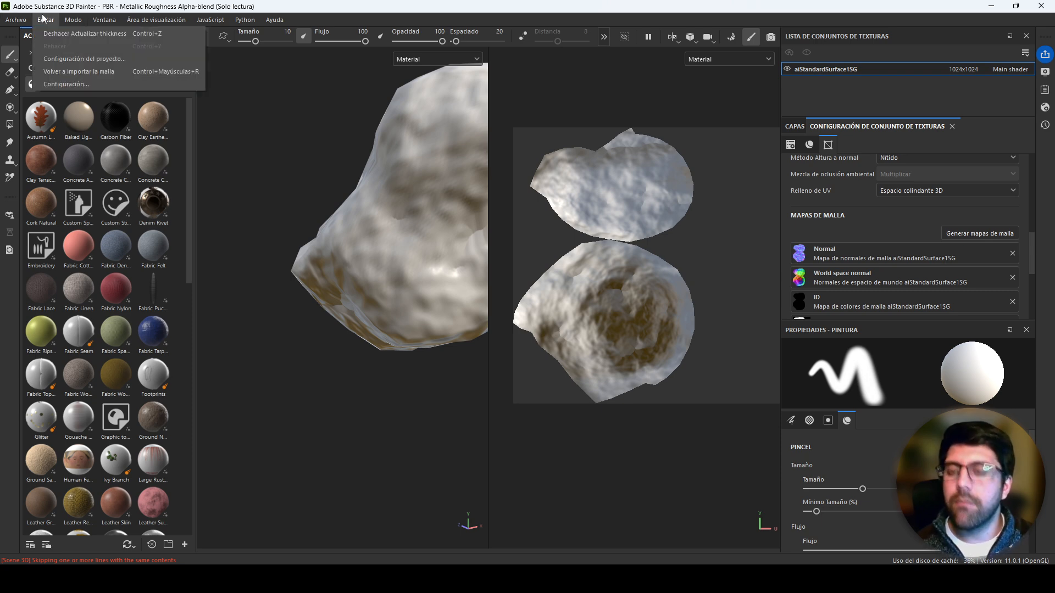
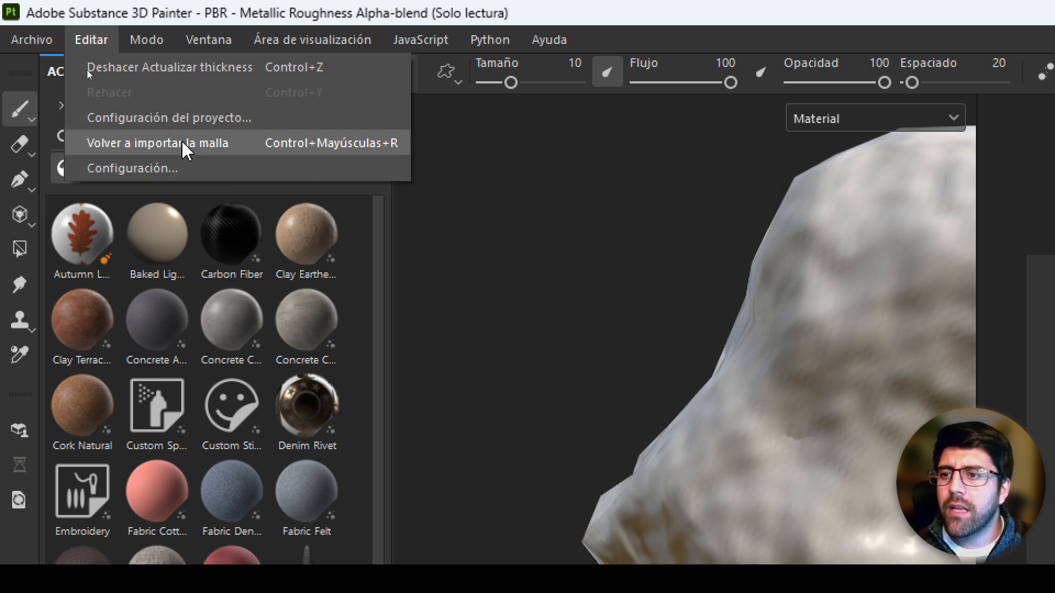
click(175, 121)
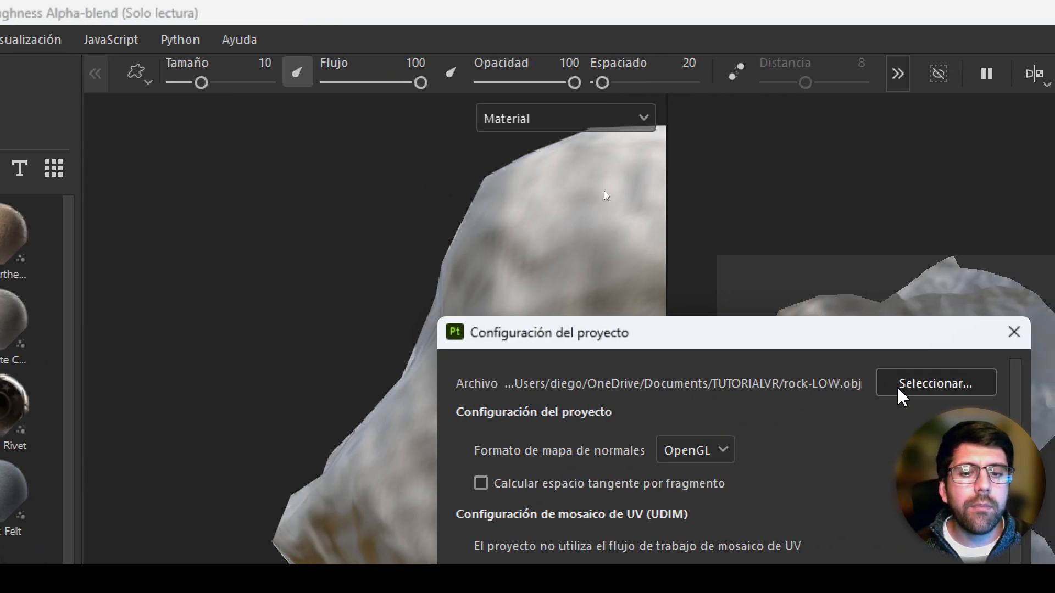
click(957, 332)
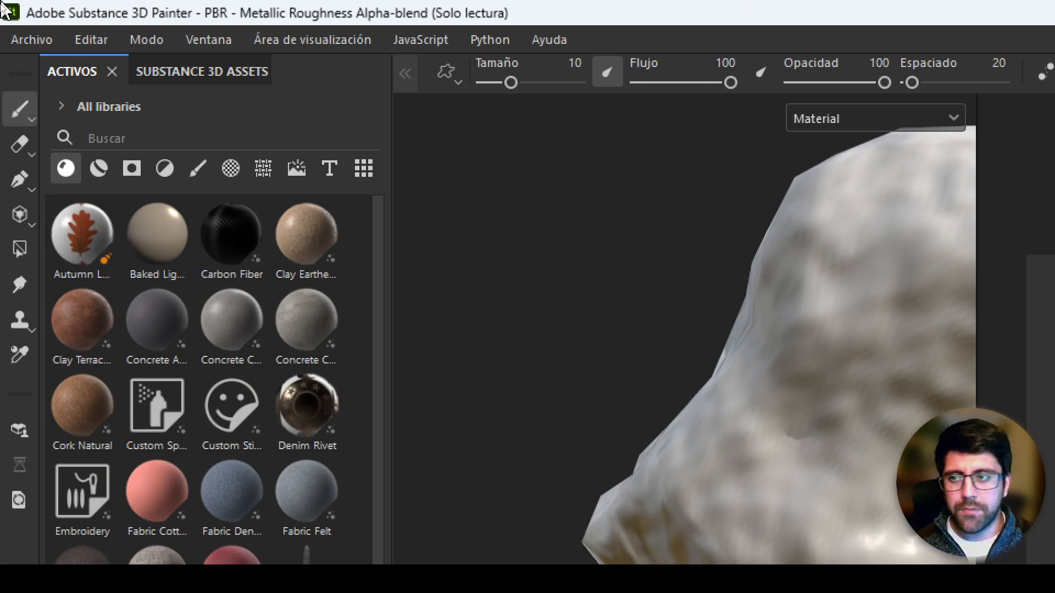
Step: In Substance 3D Painter, create a new project from rock-LOW.obj with the OpenGL normal map format
click(44, 41)
click(44, 66)
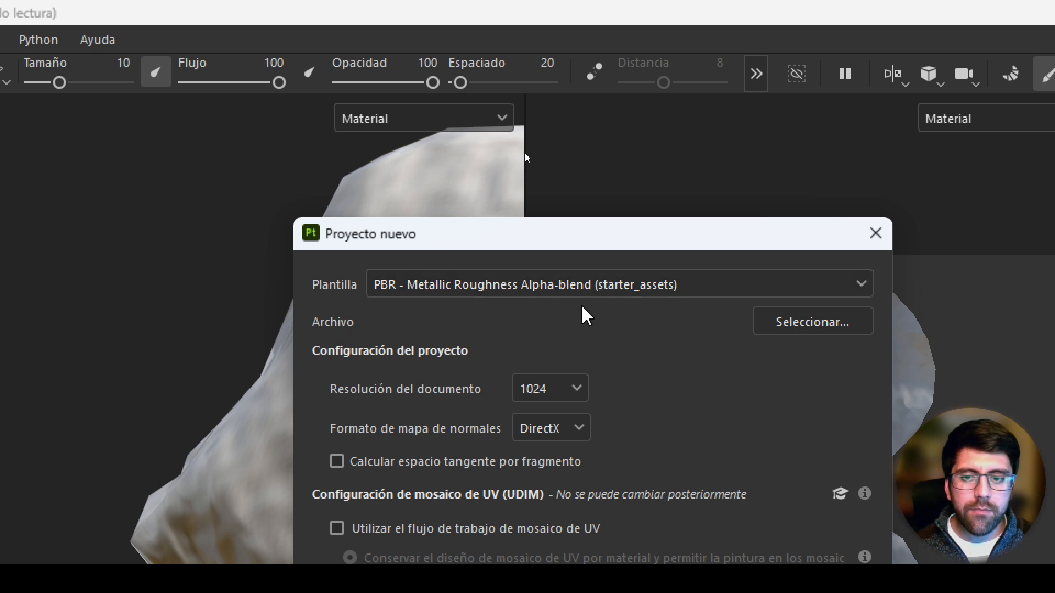
click(795, 330)
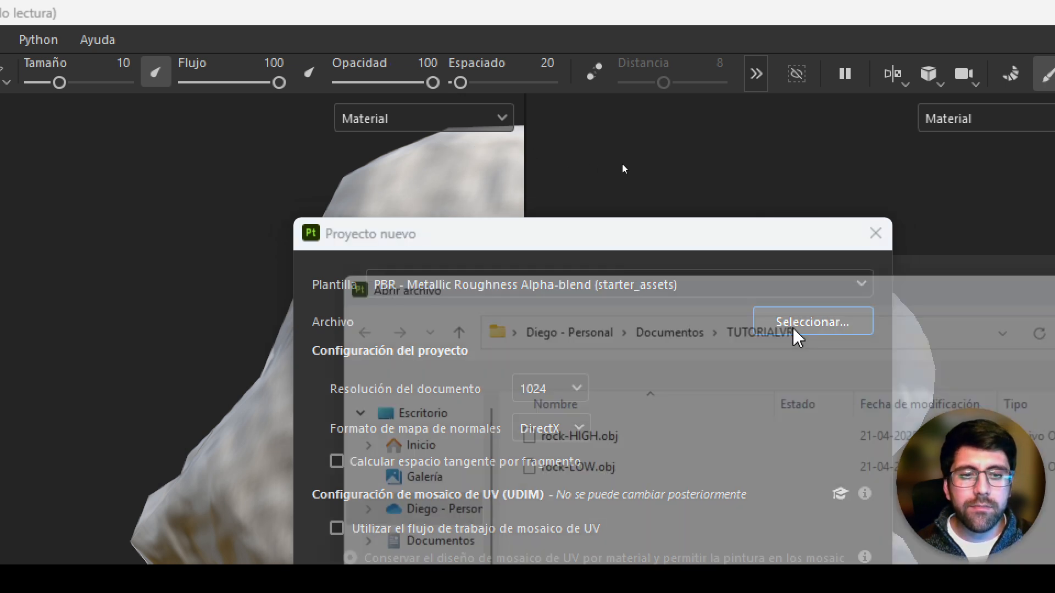
double_click(564, 463)
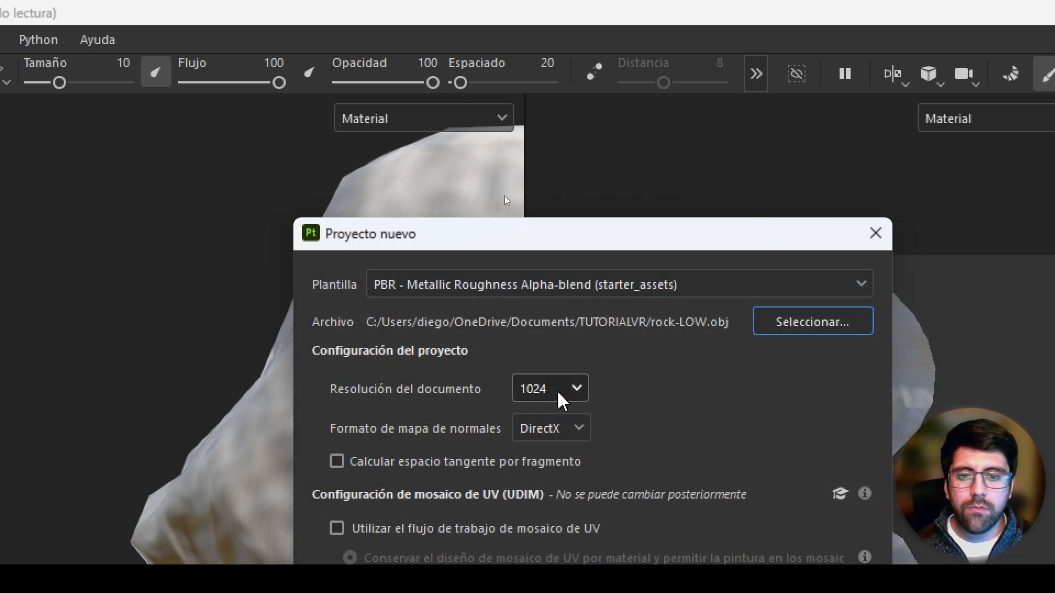
click(551, 428)
click(549, 477)
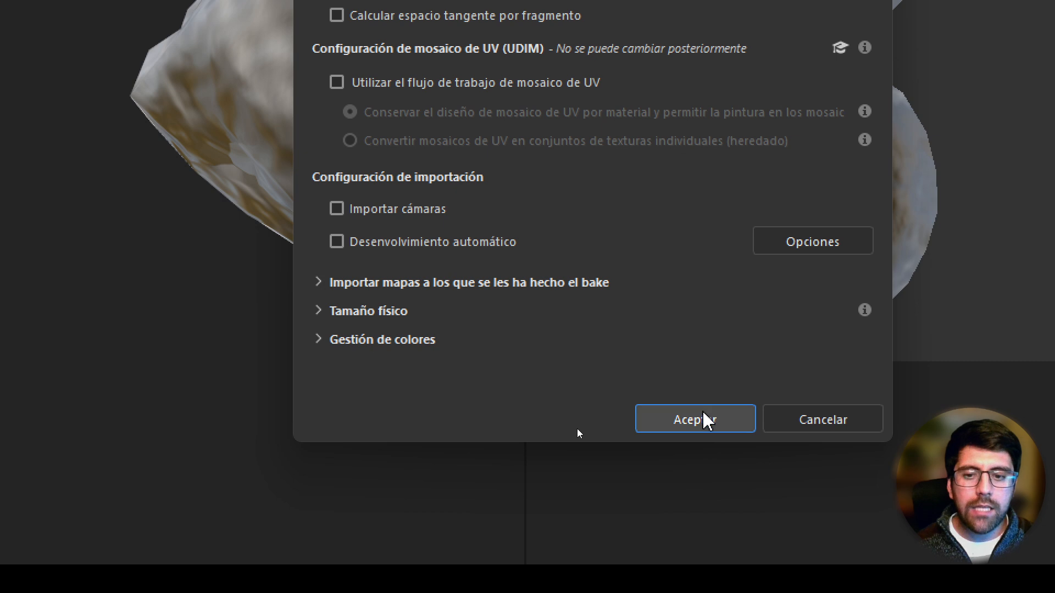
click(704, 417)
click(535, 144)
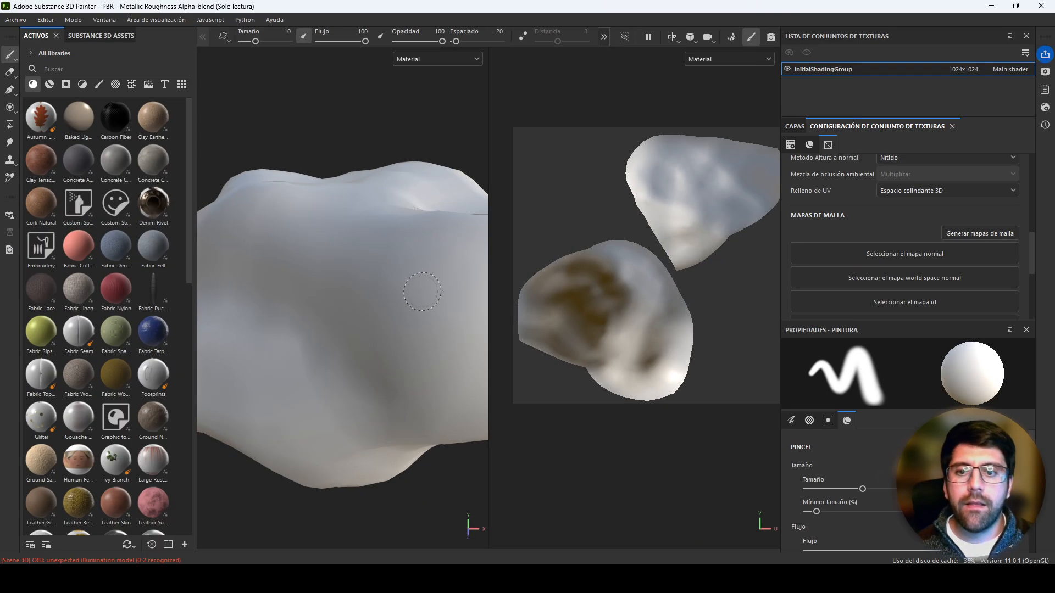
Step: Open the mesh map baking settings and load rock-HIGH.obj as the high-definition mesh
scroll(438, 282, down, 3)
alt+drag(422, 292, 377, 261)
mouse_move(365, 262)
alt+middle_down()
mouse_move(333, 265)
mouse_move(349, 258)
alt+middle_up()
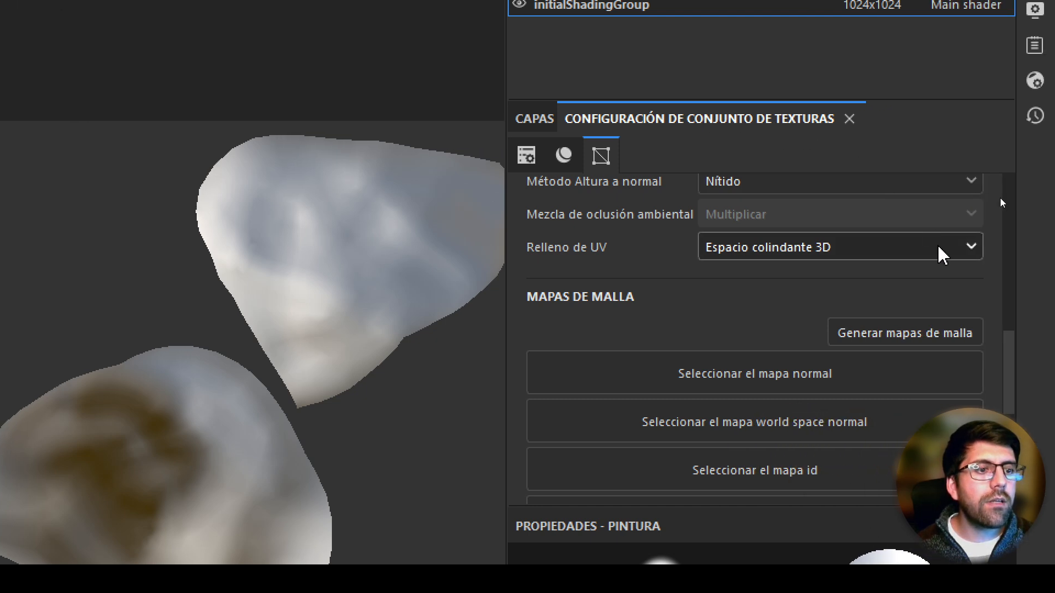
click(915, 338)
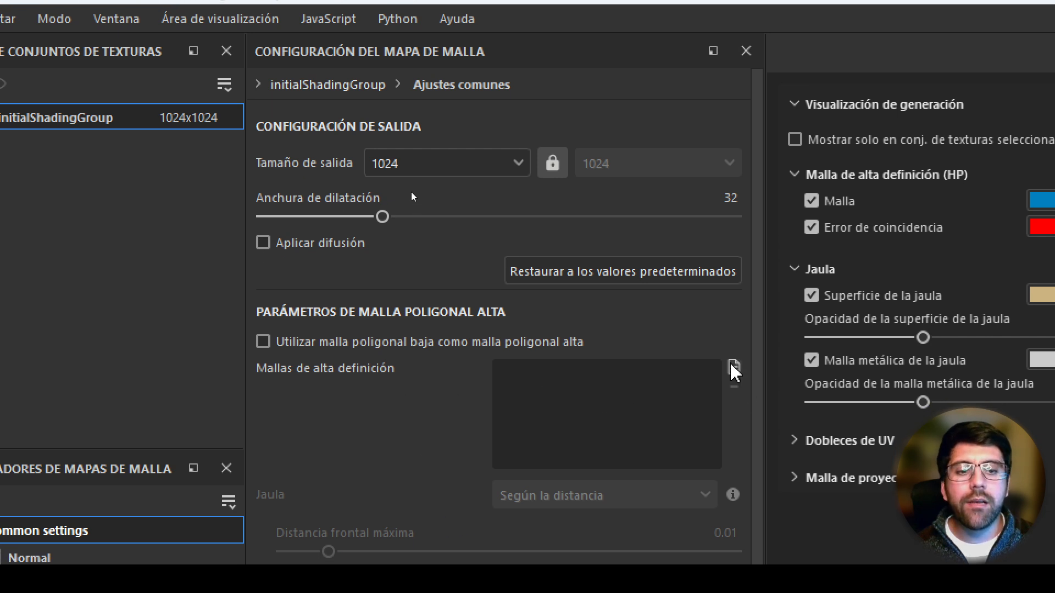
click(734, 367)
click(225, 193)
double_click(225, 193)
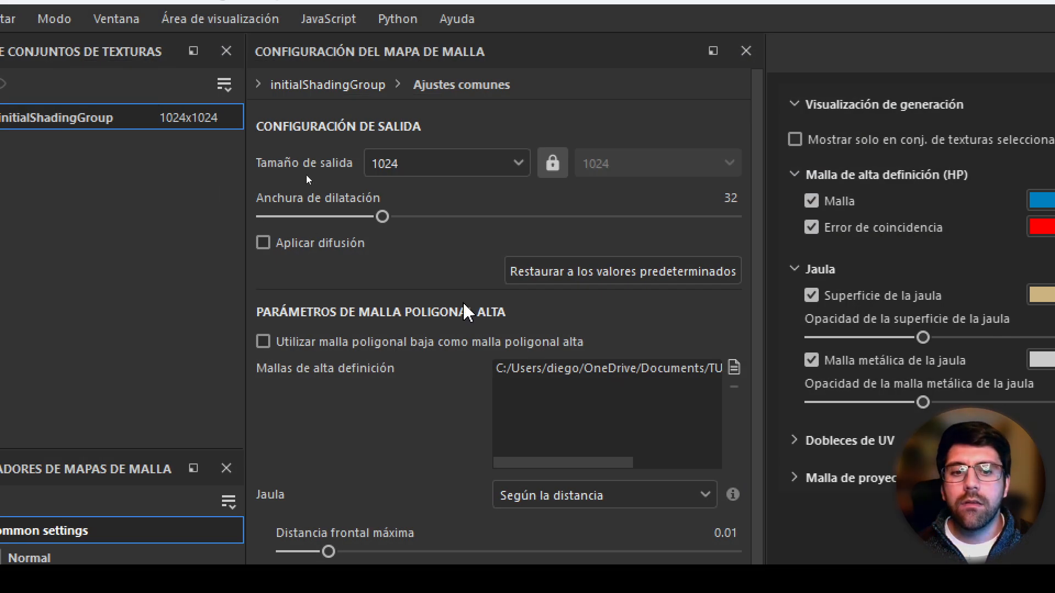
click(728, 362)
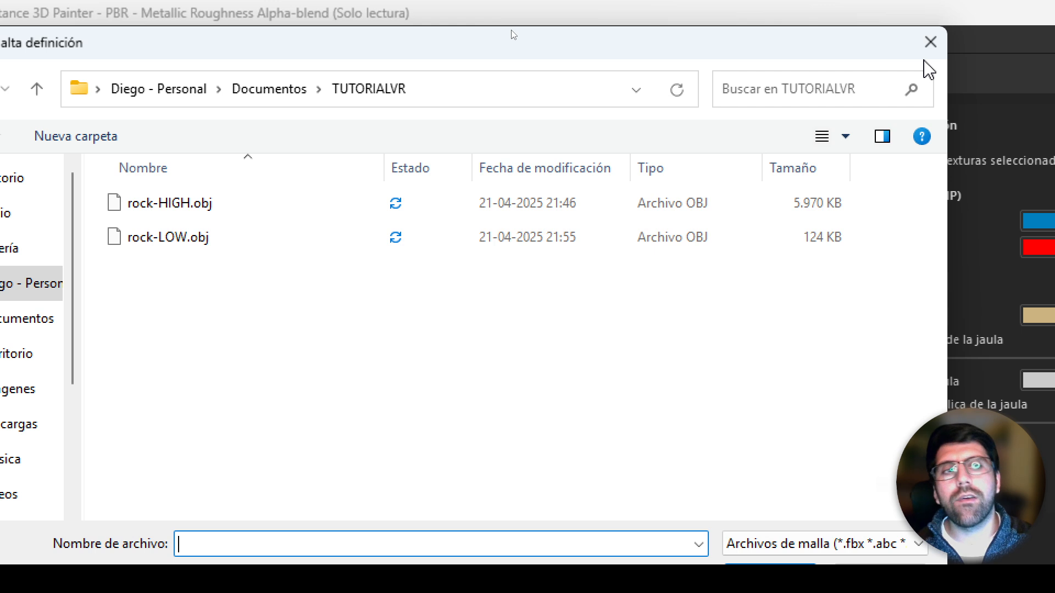
click(924, 51)
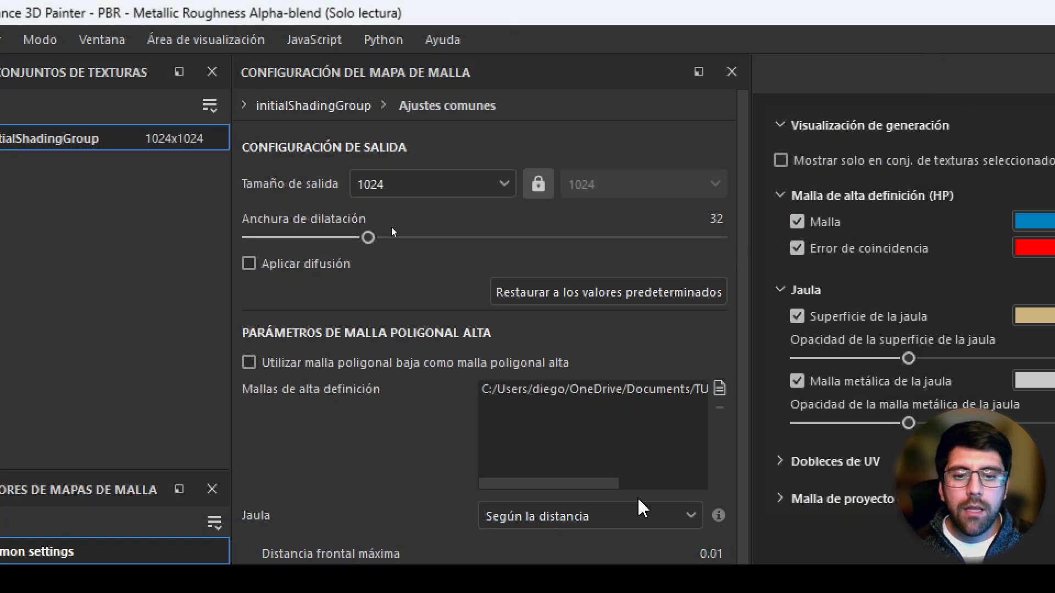
drag(610, 484, 553, 435)
Step: Raise the cage's maximum frontal distance to 0.0202 and inspect the rock for remaining red mismatch areas
alt+drag(679, 302, 558, 297)
alt+drag(857, 297, 934, 306)
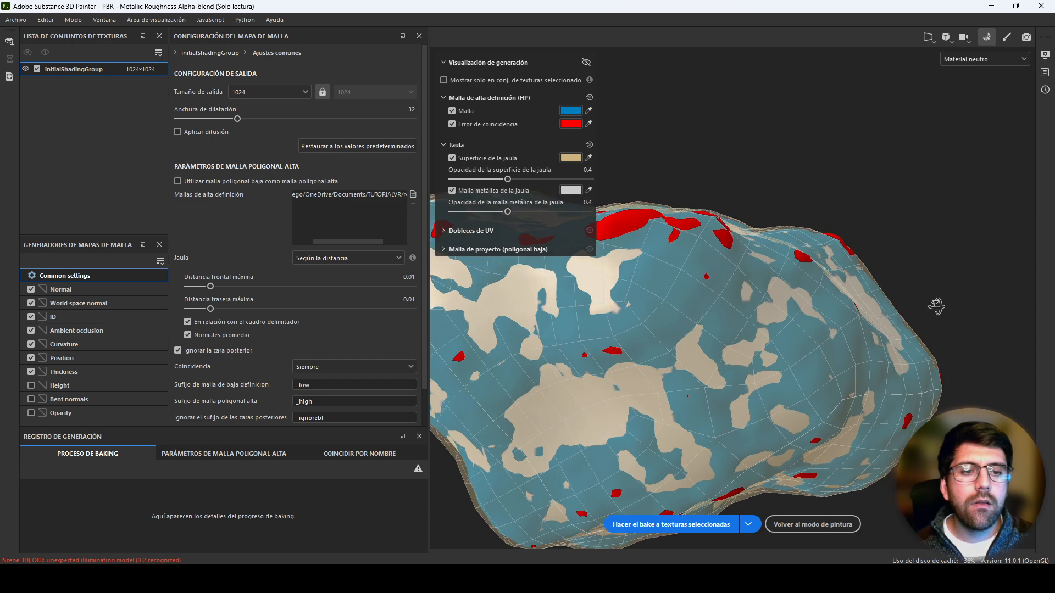
scroll(825, 312, down, 5)
alt+drag(819, 312, 780, 302)
drag(213, 287, 220, 287)
alt+drag(555, 320, 715, 354)
alt+middle_drag(714, 354, 811, 328)
alt+drag(811, 328, 759, 353)
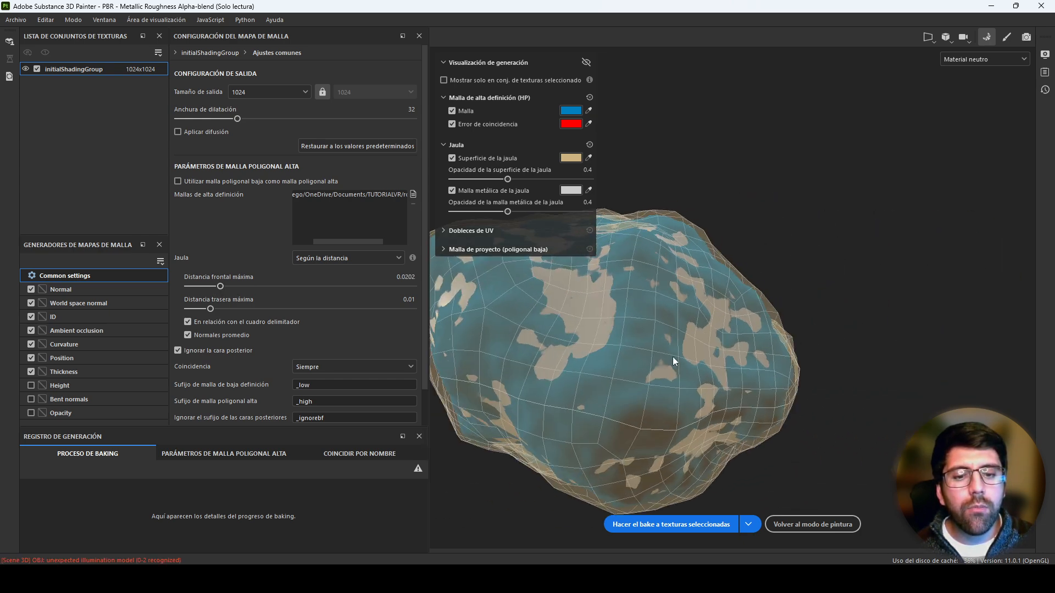
alt+middle_drag(759, 354, 846, 352)
Step: Try a smaller maximum frontal distance of 0.0182 and check the cage around the rock
drag(220, 288, 219, 287)
alt+drag(737, 336, 842, 341)
alt+right_drag(842, 341, 731, 336)
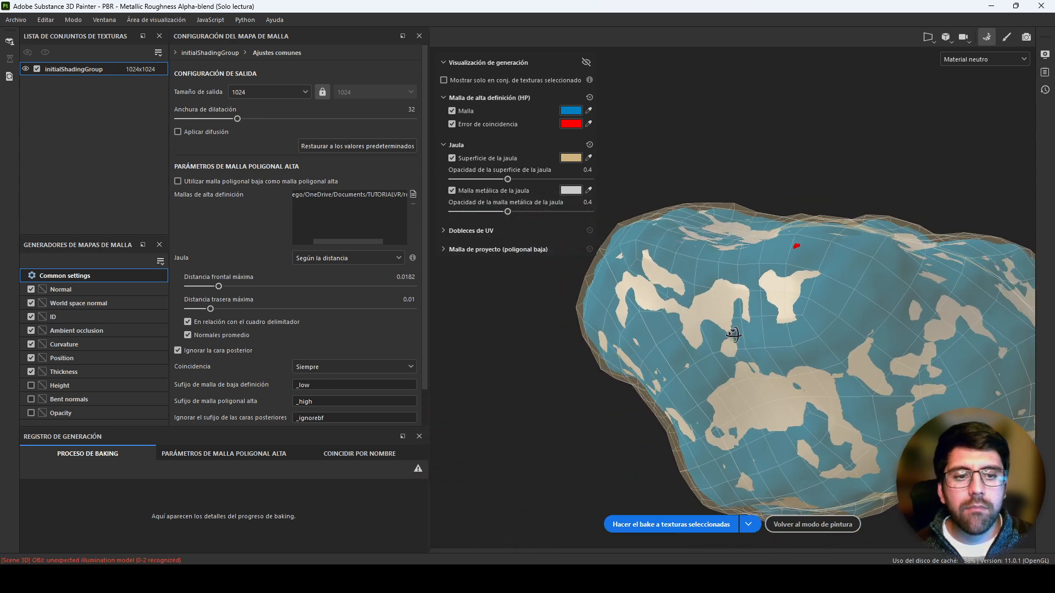
alt+drag(730, 336, 735, 345)
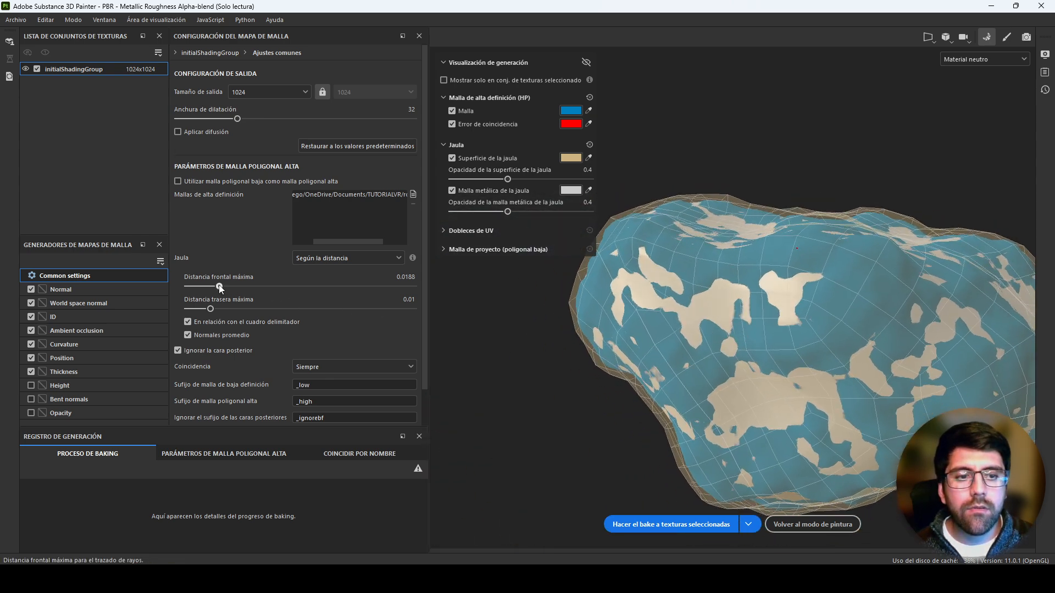
Step: Set the maximum frontal distance to 0.0202 and check the cage coverage on all sides of the rock
drag(219, 288, 221, 287)
alt+drag(704, 259, 766, 352)
alt+right_drag(766, 352, 633, 334)
alt+drag(707, 380, 631, 434)
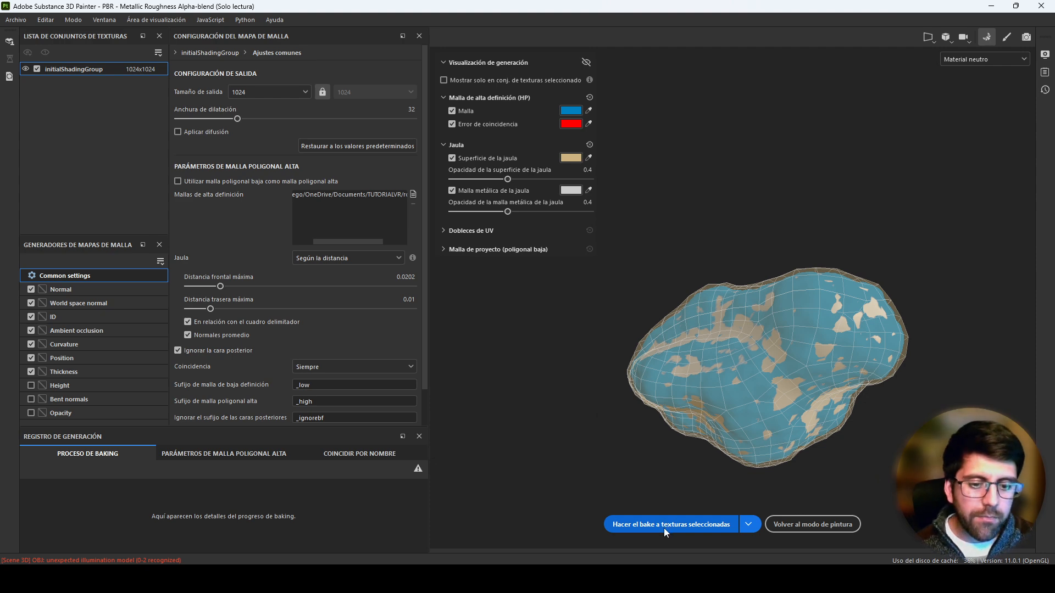
Step: Bake the selected mesh maps for the rock's texture set and return to painting mode
click(663, 529)
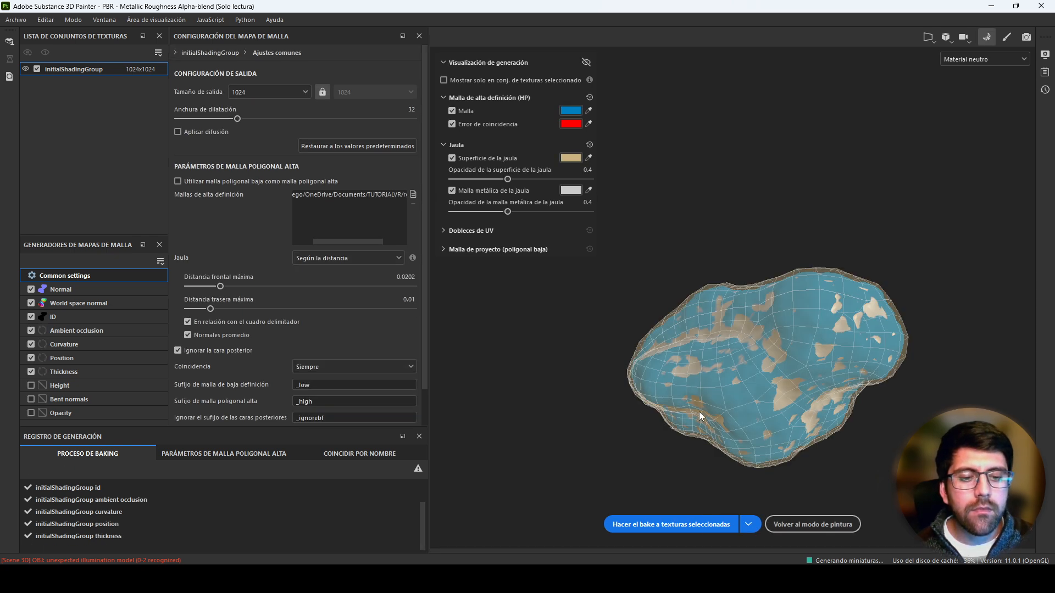
click(812, 525)
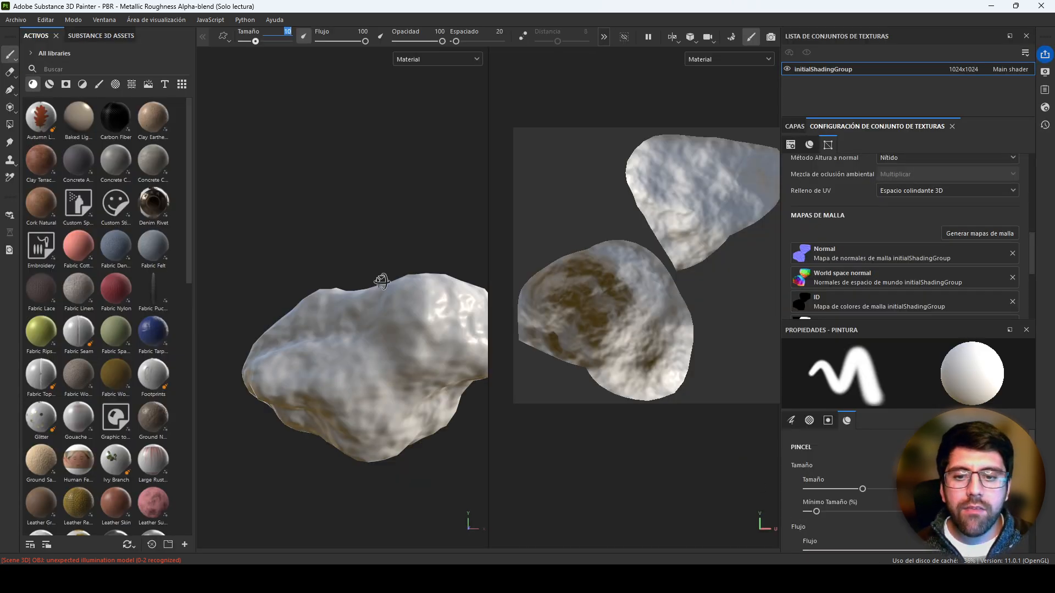
Step: Examine the baked surface detail on all sides of the rock and on its UV layout
alt+drag(382, 282, 483, 318)
alt+drag(313, 334, 464, 301)
alt+drag(266, 272, 427, 283)
alt+middle_drag(427, 282, 397, 234)
alt+drag(397, 235, 445, 176)
alt+middle_drag(523, 225, 353, 284)
alt+middle_drag(579, 263, 753, 218)
alt+drag(352, 250, 412, 247)
alt+middle_drag(440, 242, 307, 324)
alt+drag(308, 324, 308, 177)
alt+right_drag(308, 176, 275, 132)
mouse_move(308, 230)
alt+mouse_down()
mouse_move(330, 275)
mouse_move(379, 313)
mouse_move(390, 310)
alt+mouse_up()
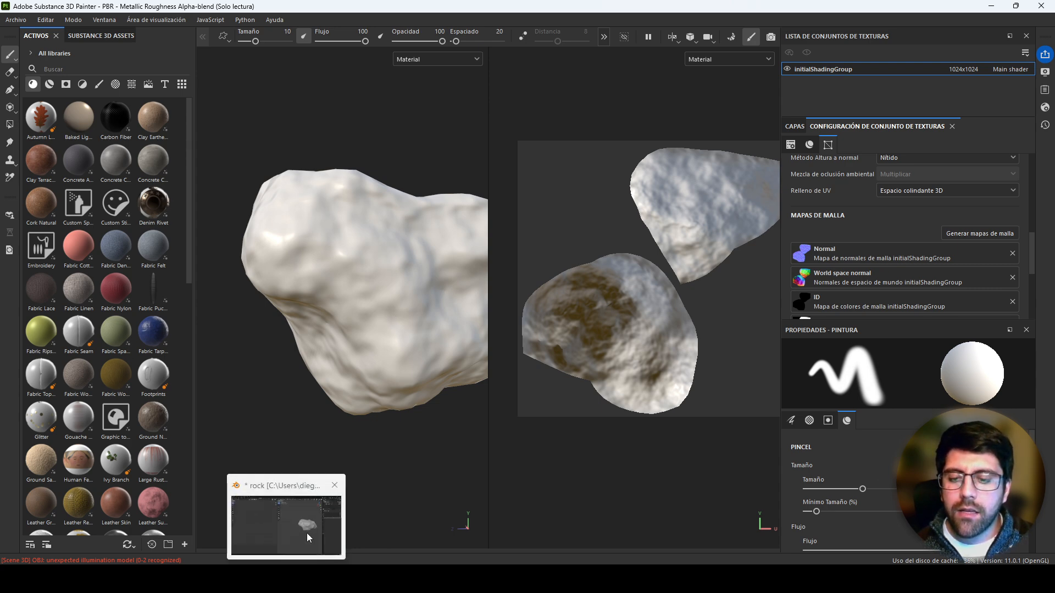
Step: Switch to Blender, hide rock_LOW and select rock_HIGH
click(310, 538)
click(708, 275)
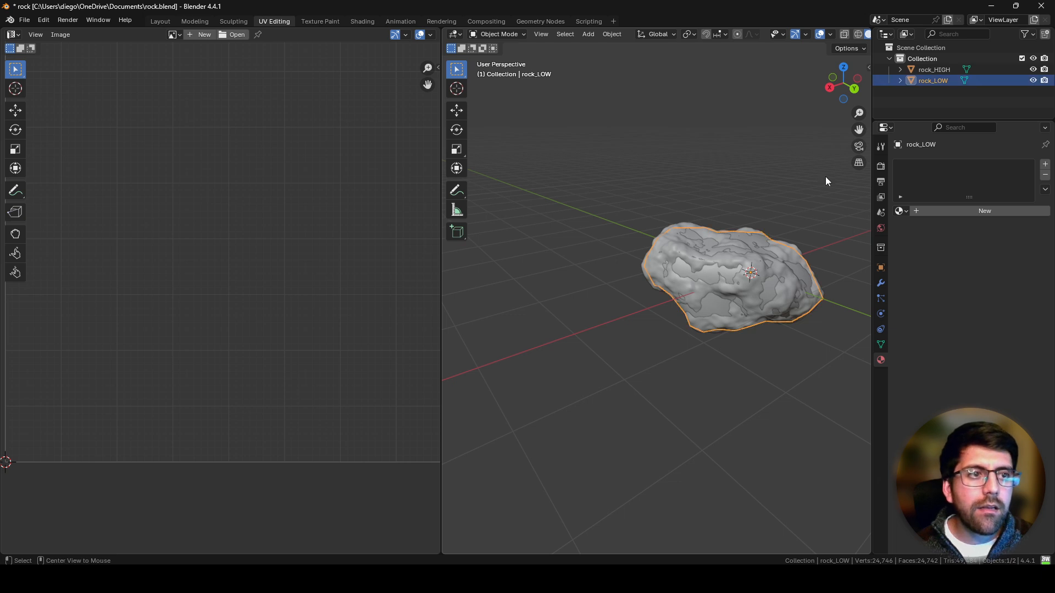
click(1032, 81)
alt+middle_drag(772, 235, 673, 312)
click(689, 313)
middle_drag(739, 298, 694, 331)
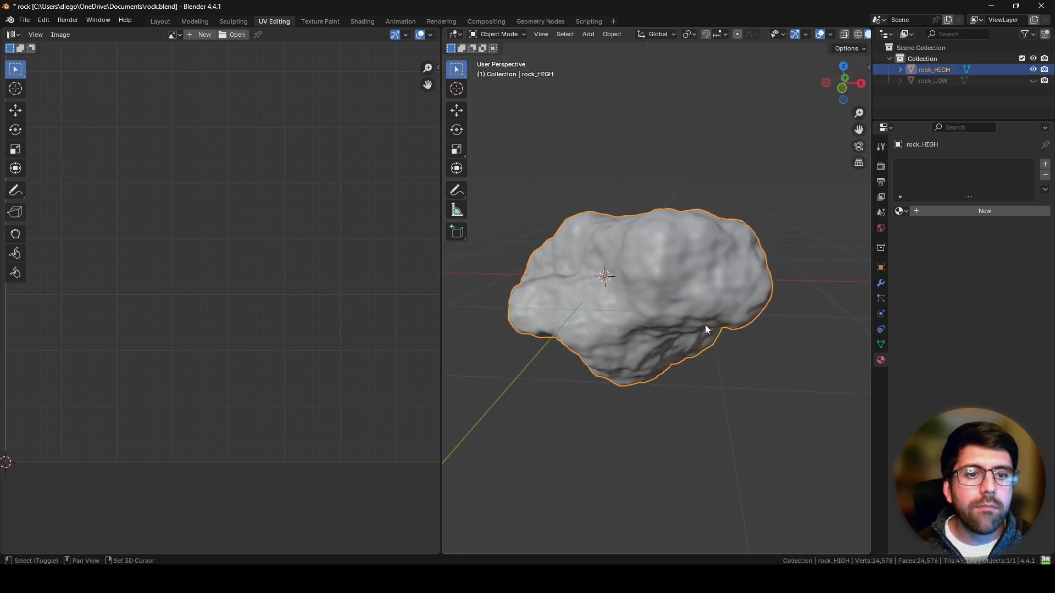
Step: Examine rock_HIGH's mesh density in Edit Mode and compare it with the smooth surface in Object Mode
scroll(694, 275, up, 4)
key(Tab)
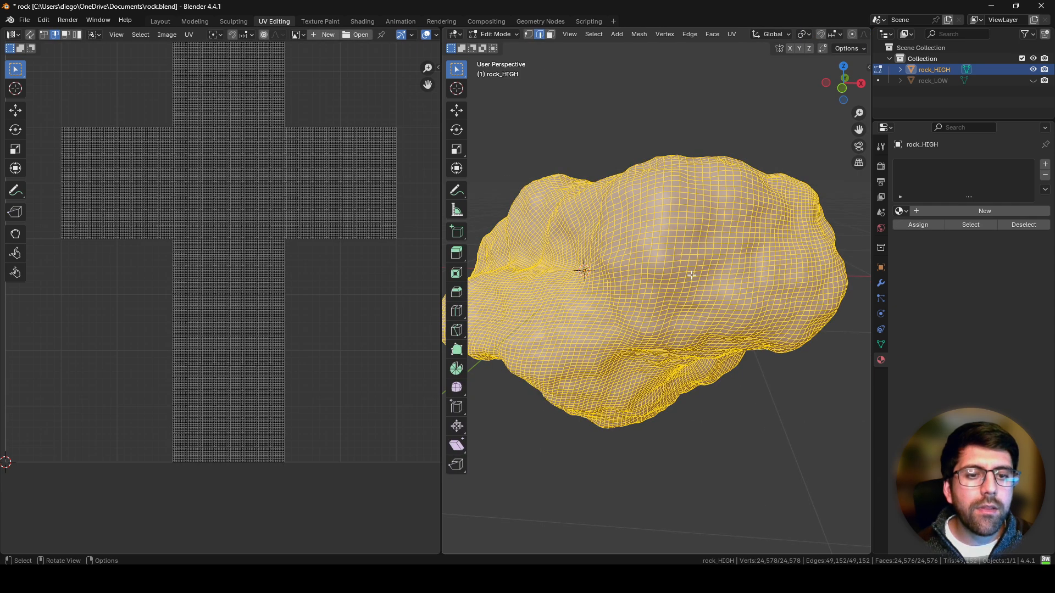
key(Tab)
key(Tab)
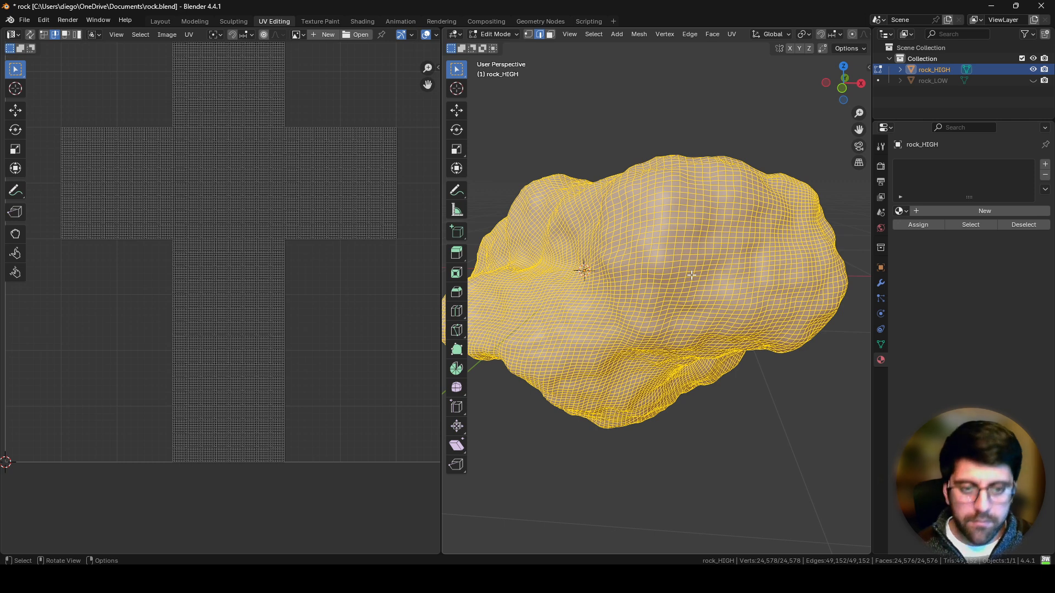
key(Tab)
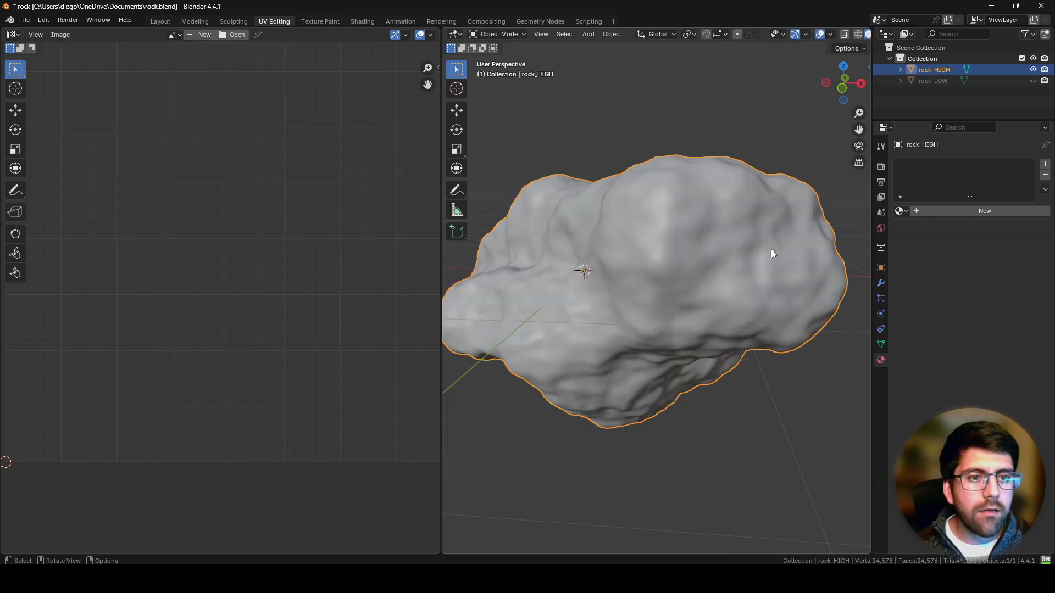
key(Tab)
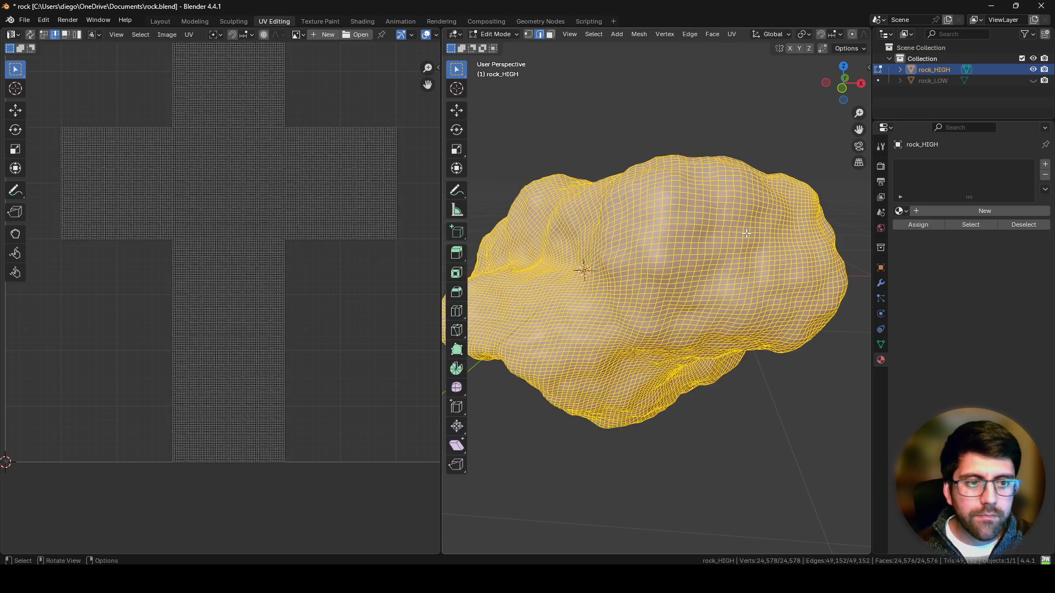
key(Tab)
Step: Add a Subdivision Surface modifier with 2 viewport levels to rock_HIGH, apply it and check the denser mesh
click(882, 283)
click(964, 164)
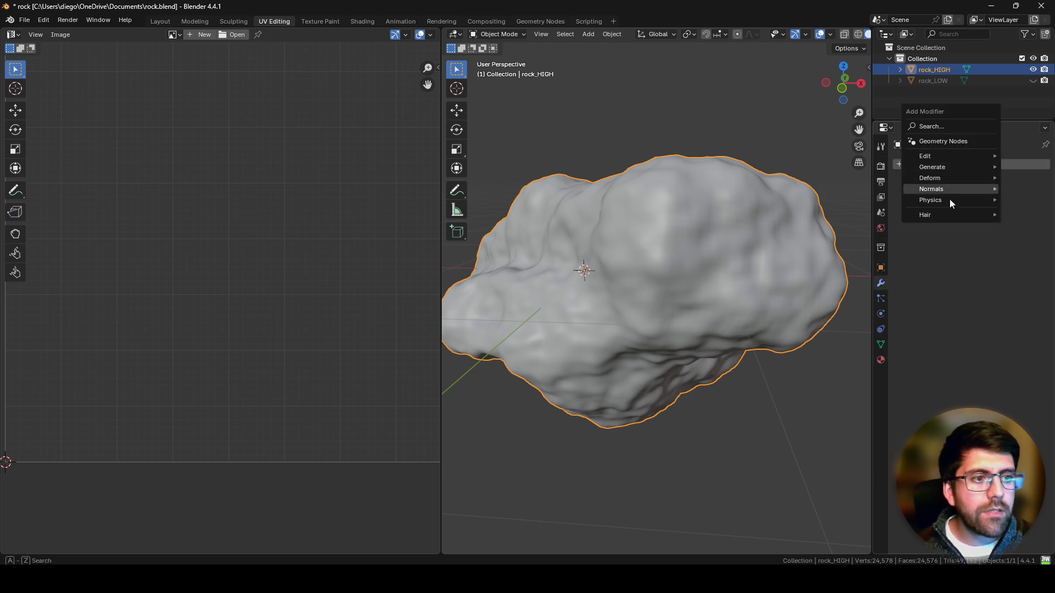
mouse_move(938, 167)
click(861, 311)
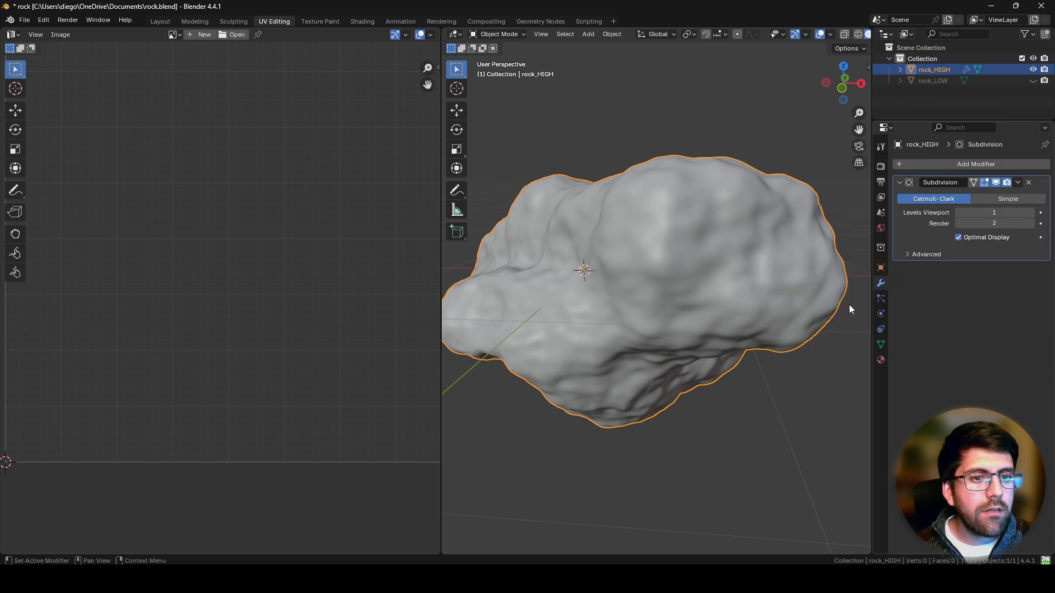
click(1031, 213)
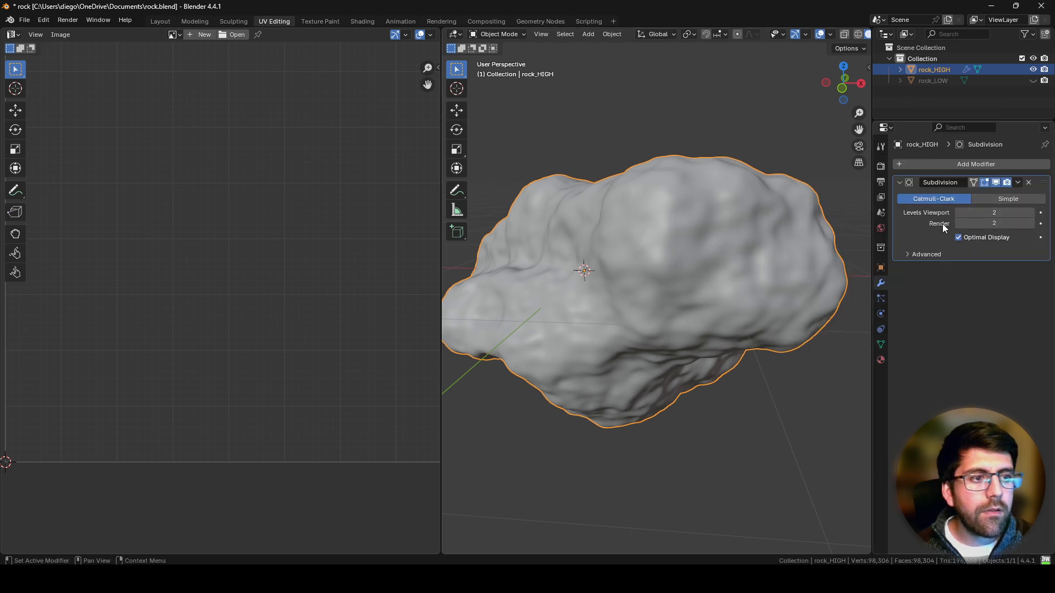
right_click(1010, 189)
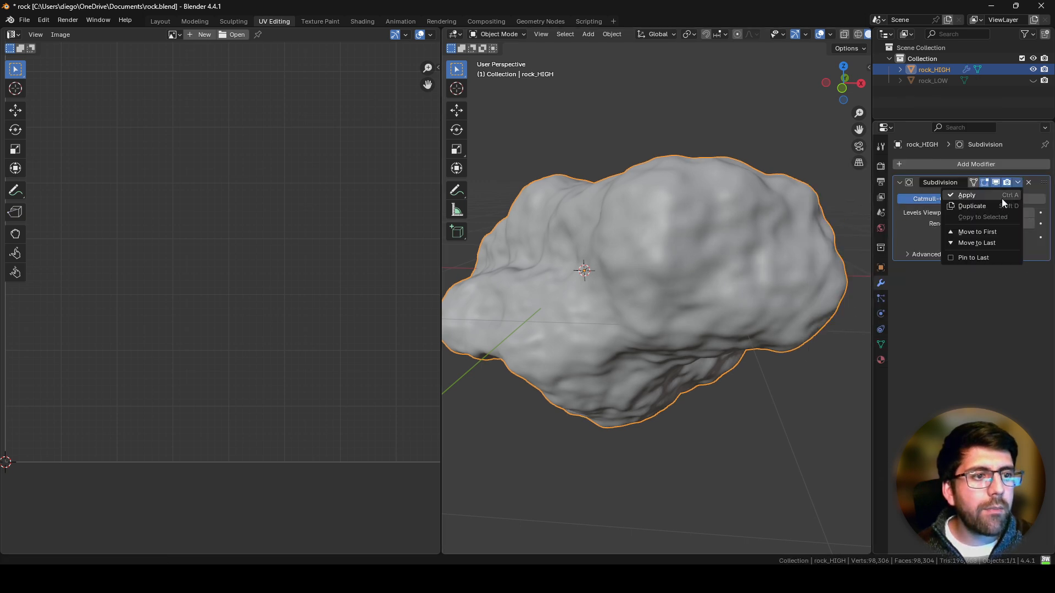
click(1003, 197)
key(Tab)
mouse_move(680, 246)
middle_down()
mouse_move(713, 262)
mouse_move(685, 252)
middle_up()
key(Tab)
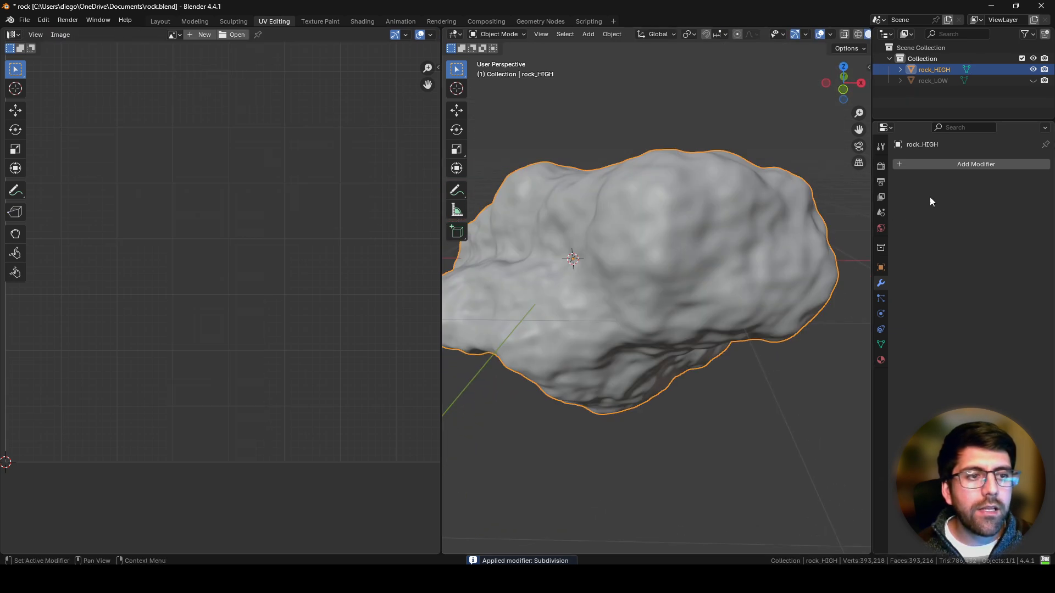
Step: Add a Displace modifier to rock_HIGH and give it a new texture of type Clouds
click(950, 164)
mouse_move(948, 167)
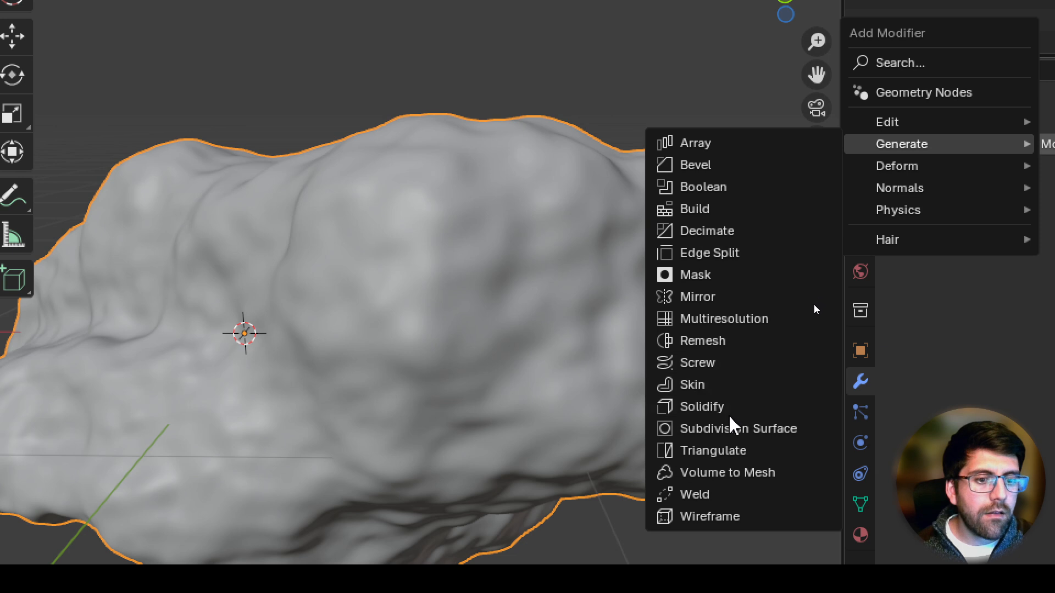
mouse_move(897, 167)
click(714, 231)
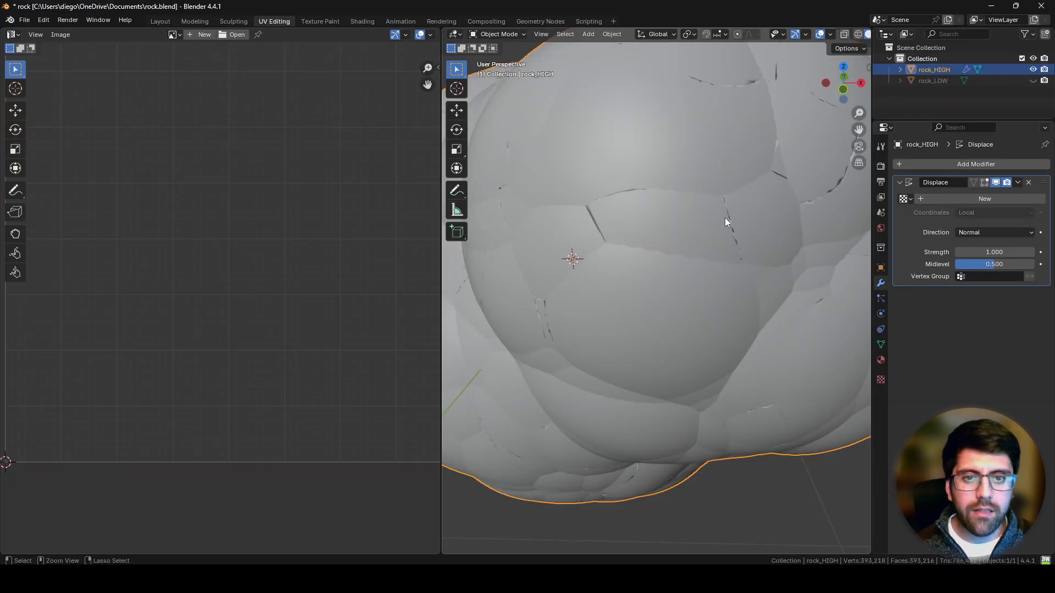
scroll(769, 231, down, 2)
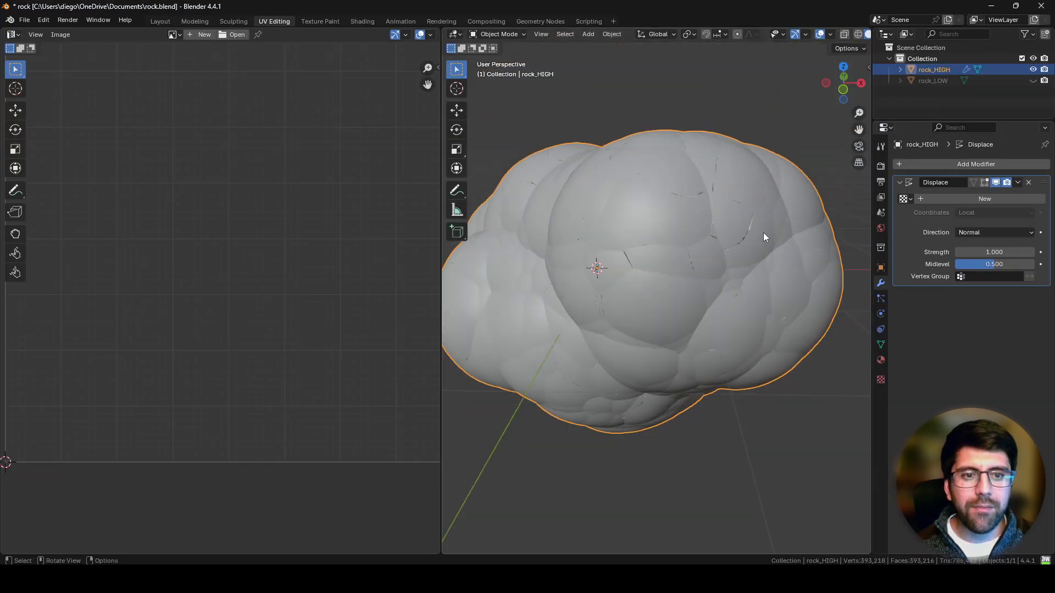
scroll(763, 234, up, 2)
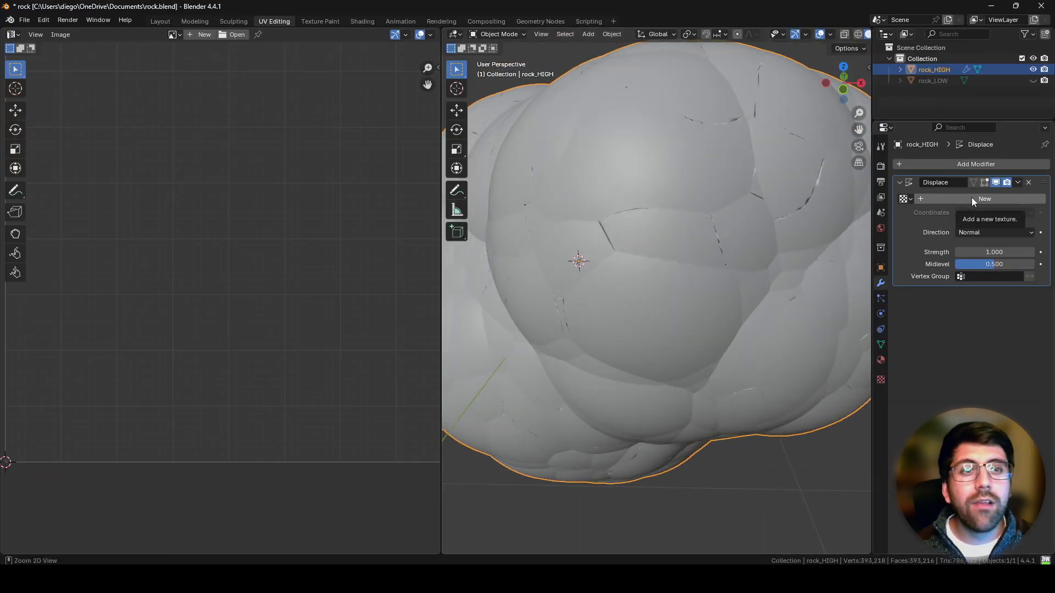
click(973, 198)
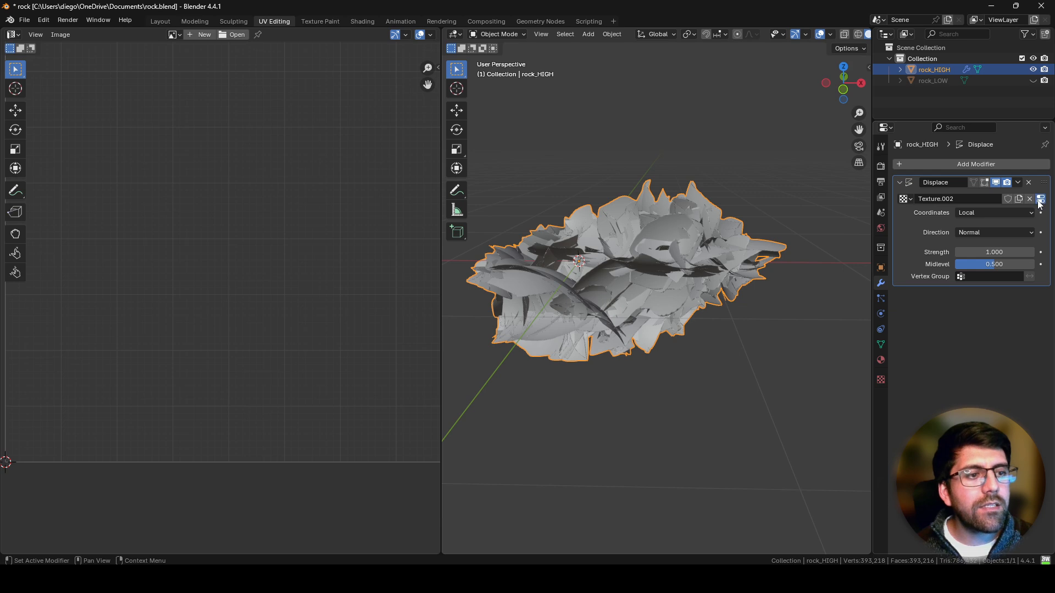
click(1039, 200)
click(983, 199)
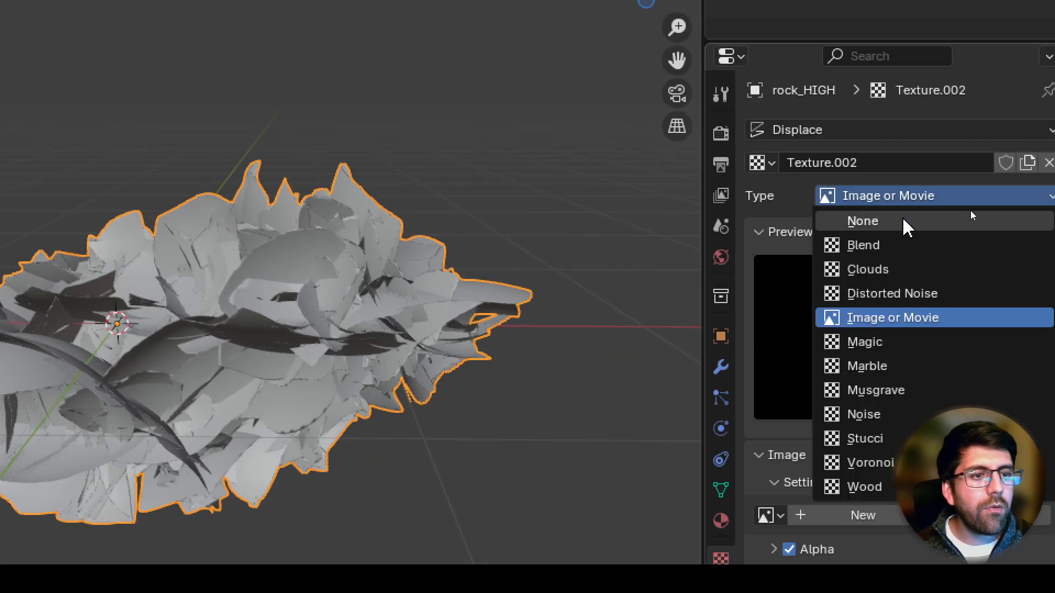
click(874, 269)
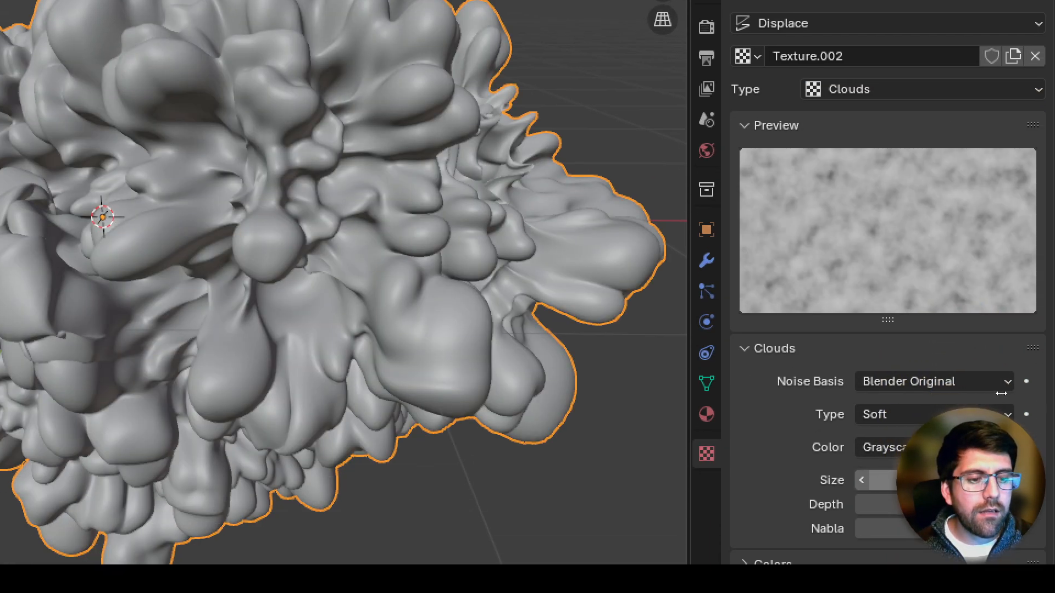
Step: Set the Clouds texture size to 0.01 and the Displace modifier's strength to 0.020
drag(1001, 480, 1045, 480)
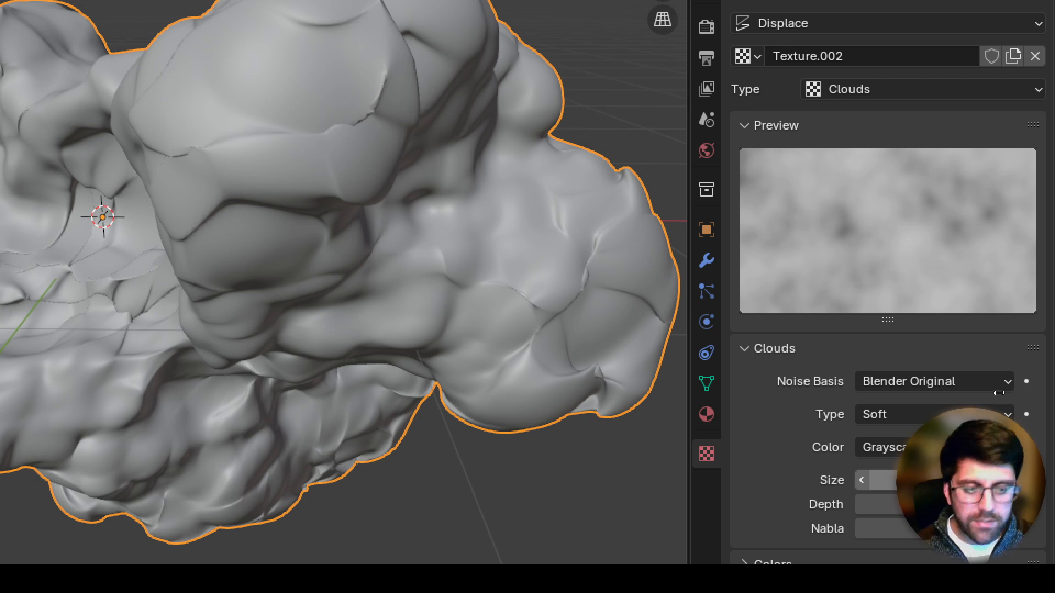
drag(939, 480, 1011, 480)
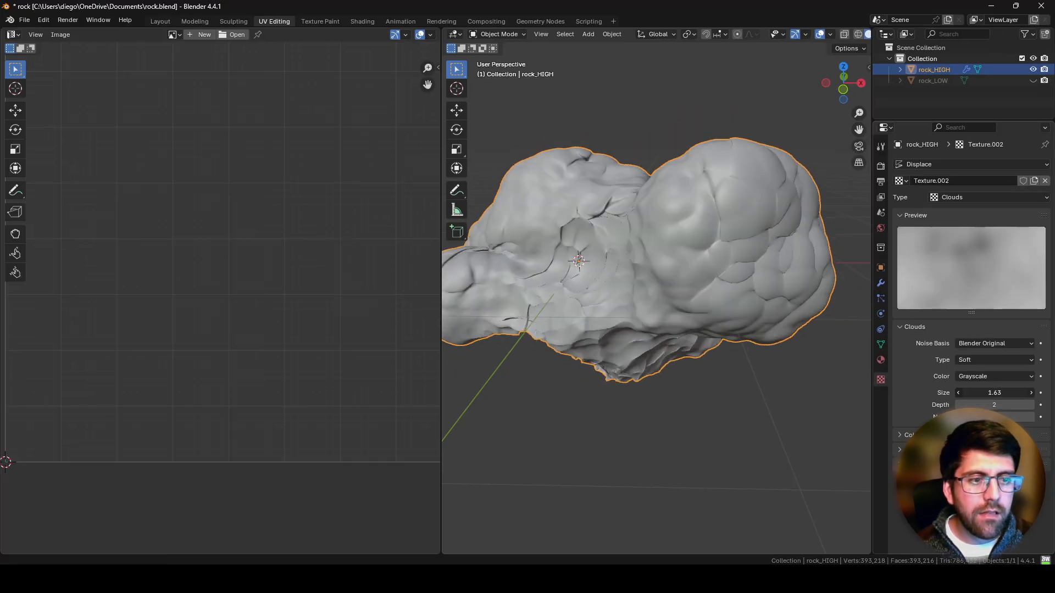
drag(994, 393, 920, 393)
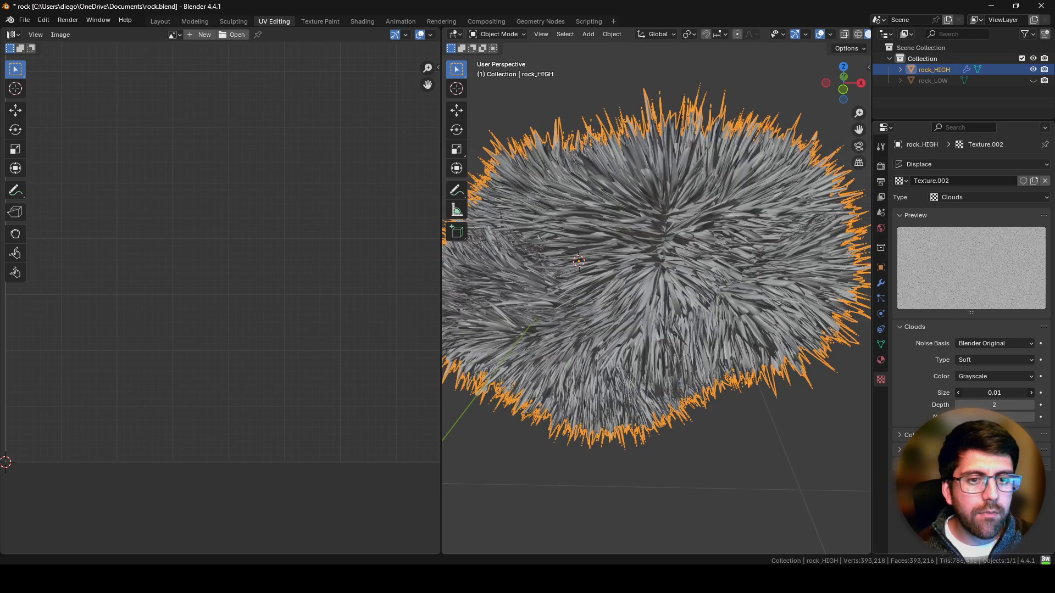
click(881, 283)
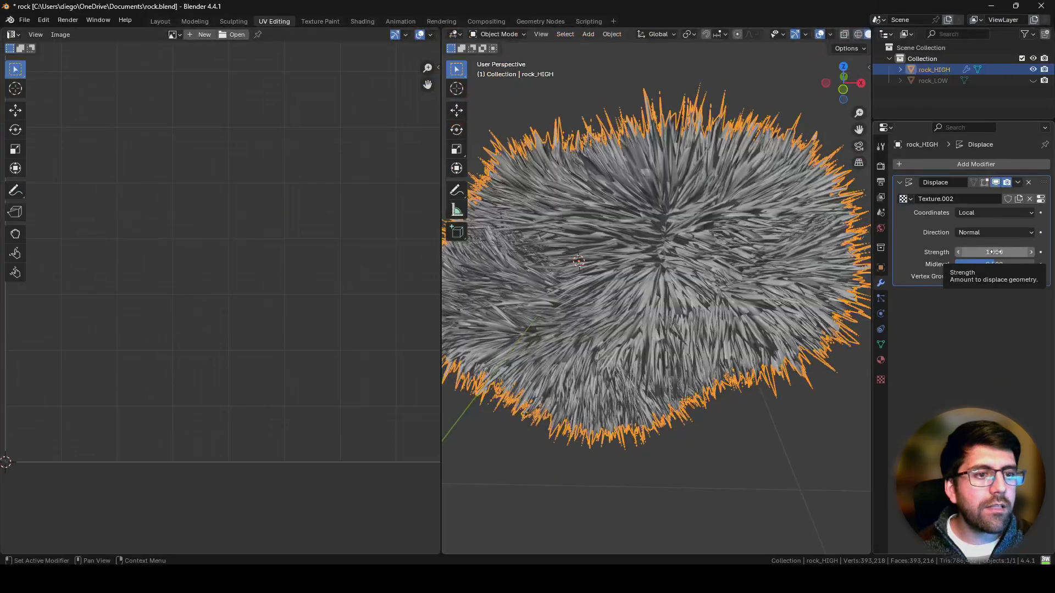
drag(923, 218, 870, 218)
drag(994, 251, 986, 252)
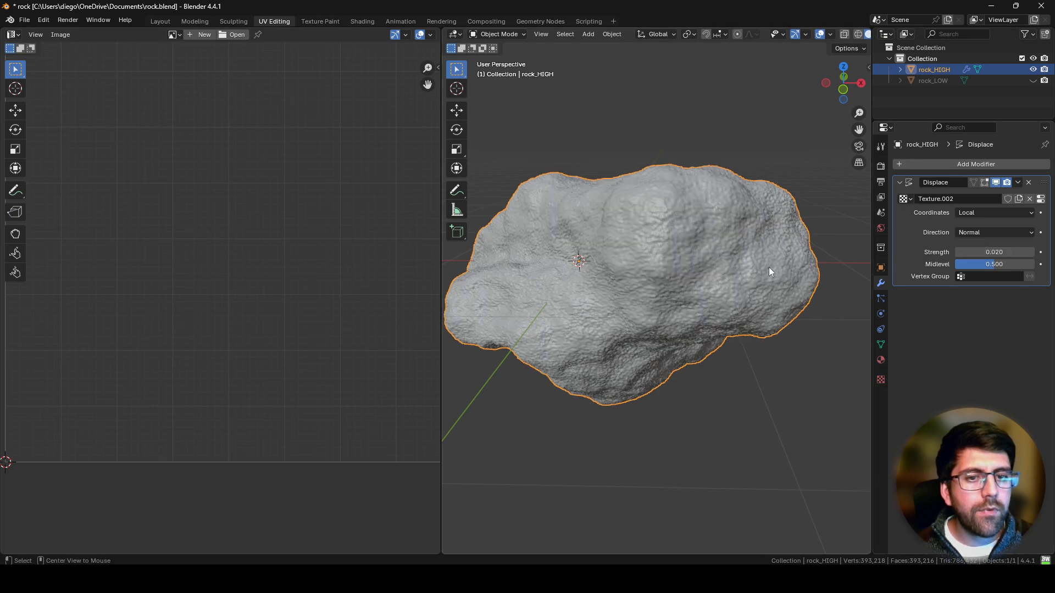
Step: Check the displaced rock's surface and apply Shade Smooth to rock_HIGH
middle_drag(736, 273, 809, 301)
middle_drag(706, 241, 846, 231)
right_click(730, 220)
click(730, 224)
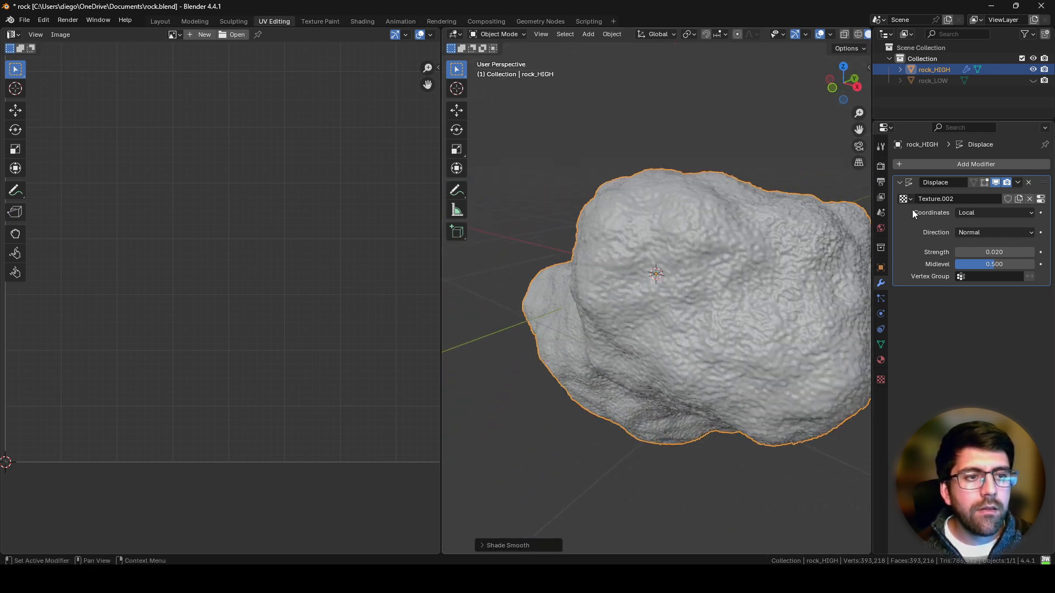
Step: Add another Subdivision Surface modifier to rock_HIGH, and apply both the Displace and Subdivision modifiers
click(994, 167)
mouse_move(955, 157)
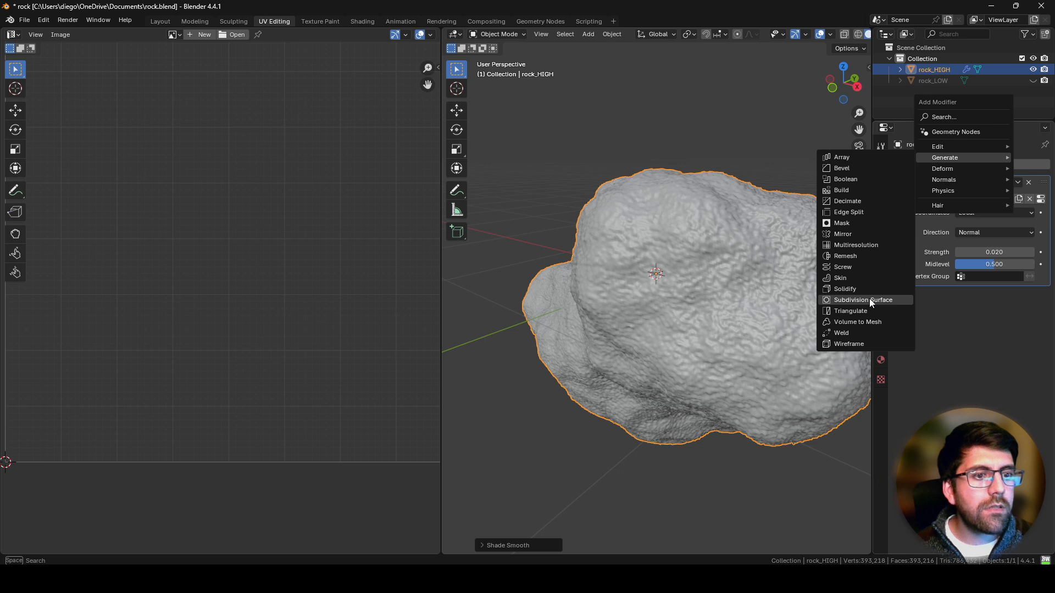
shift+middle_drag(764, 270, 729, 270)
click(1019, 182)
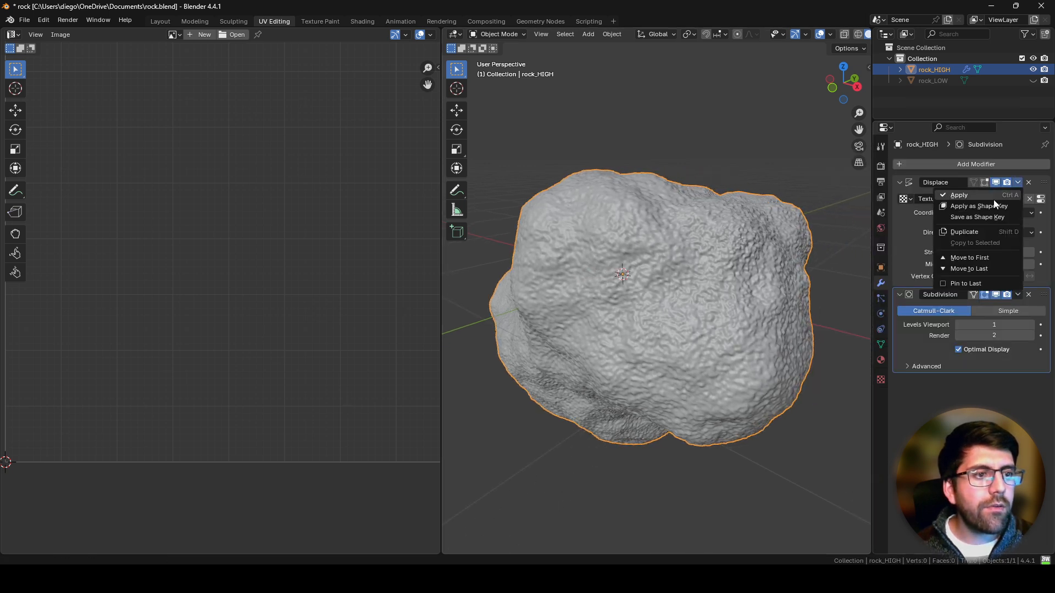
click(994, 200)
click(1018, 183)
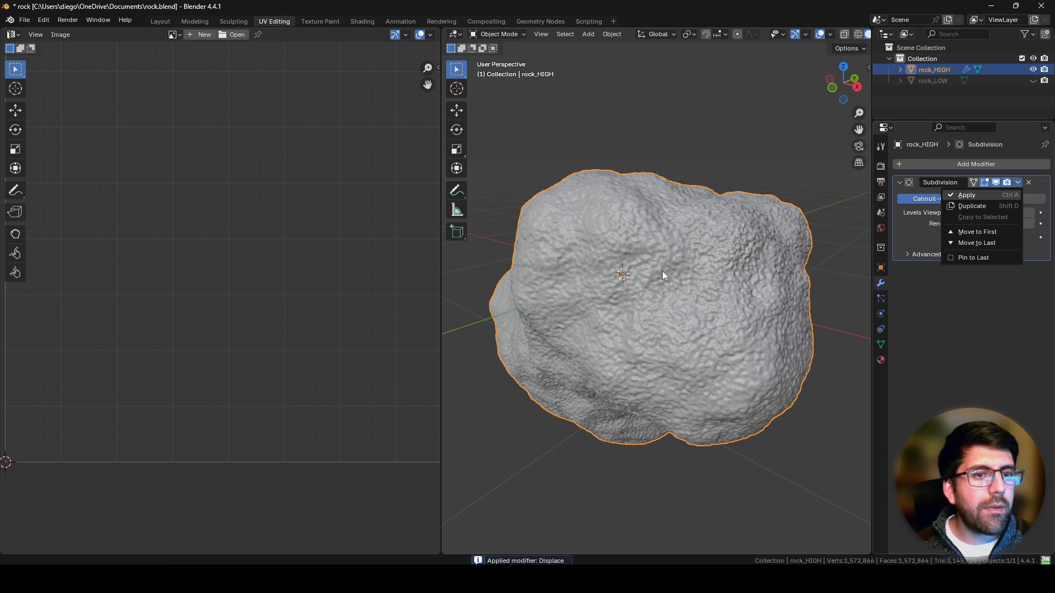
key(ctrl+a)
Step: Inspect rock_HIGH's fine surface detail and mesh density up close, in both Edit Mode and Object Mode
mouse_move(695, 268)
middle_down()
mouse_move(793, 266)
mouse_move(793, 242)
mouse_move(700, 266)
mouse_move(728, 247)
mouse_move(686, 255)
mouse_move(674, 267)
middle_up()
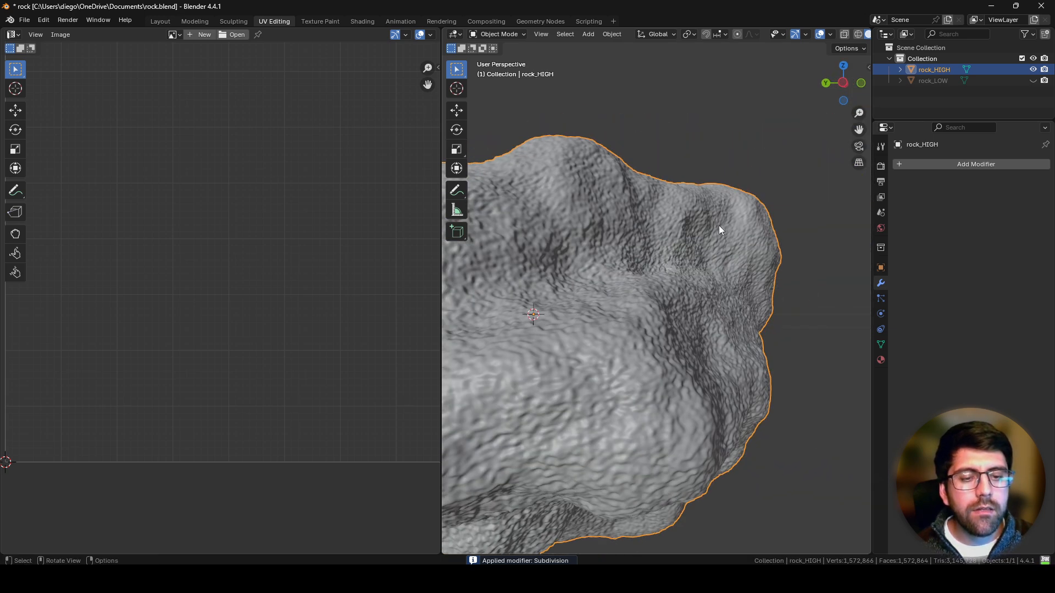
key(Tab)
middle_drag(721, 224, 664, 236)
scroll(665, 237, up, 5)
middle_drag(769, 258, 779, 305)
scroll(661, 282, up, 2)
scroll(661, 283, down, 6)
key(Tab)
scroll(654, 318, up, 2)
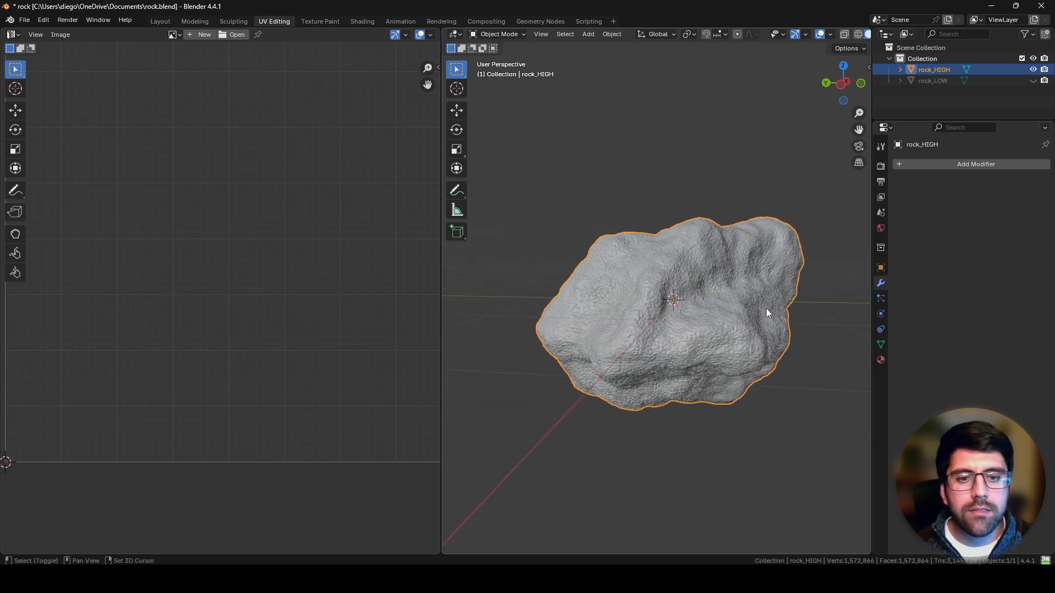
scroll(688, 317, up, 6)
scroll(688, 318, down, 8)
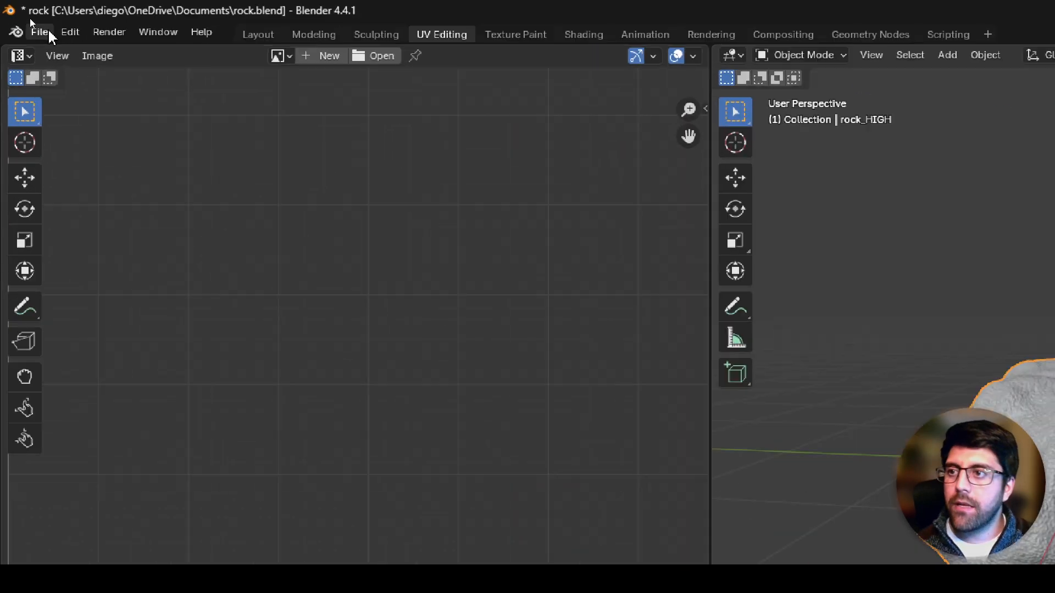
Step: Export rock_HIGH as a Wavefront OBJ over rock-HIGH.obj and check the exported file in the TUTORIALVR folder
click(26, 20)
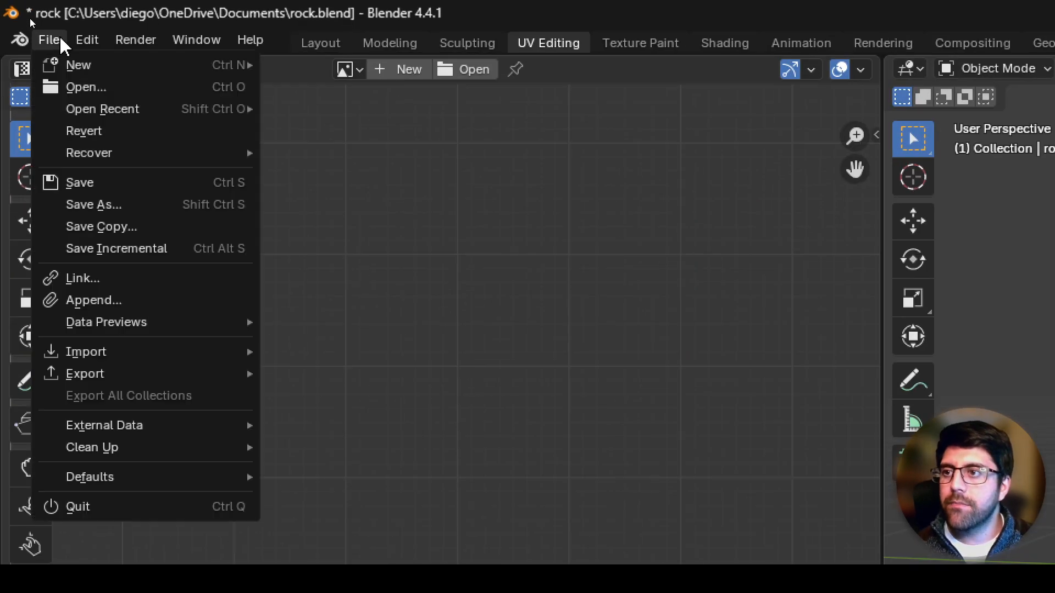
mouse_move(144, 379)
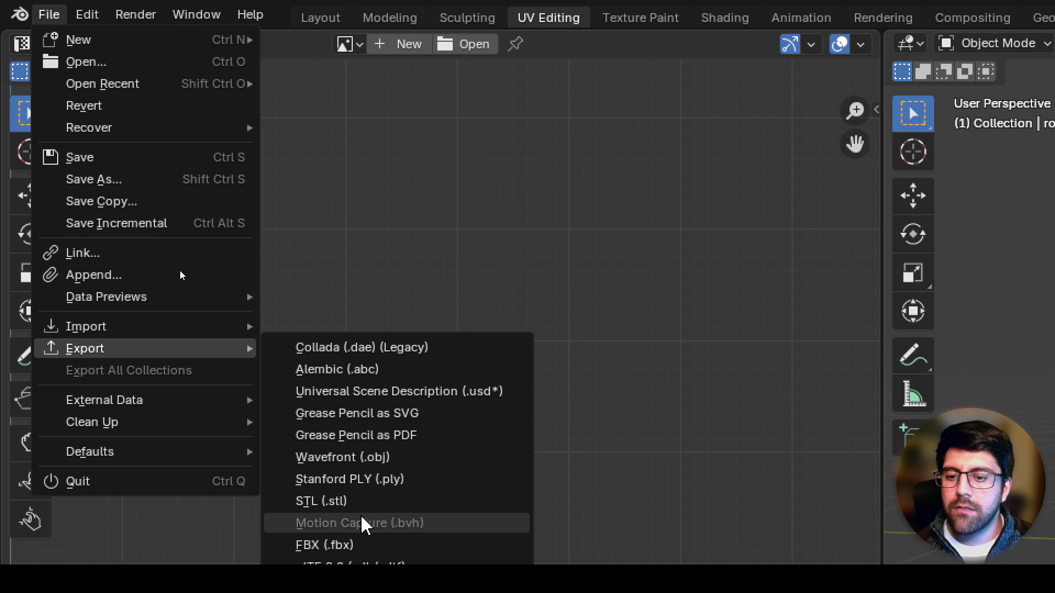
click(403, 461)
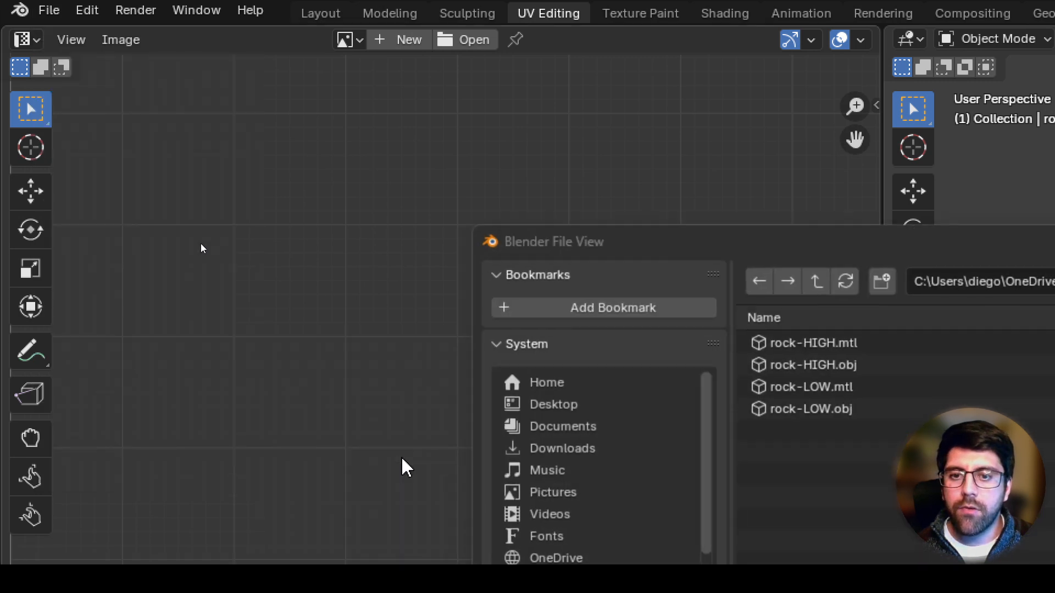
click(761, 366)
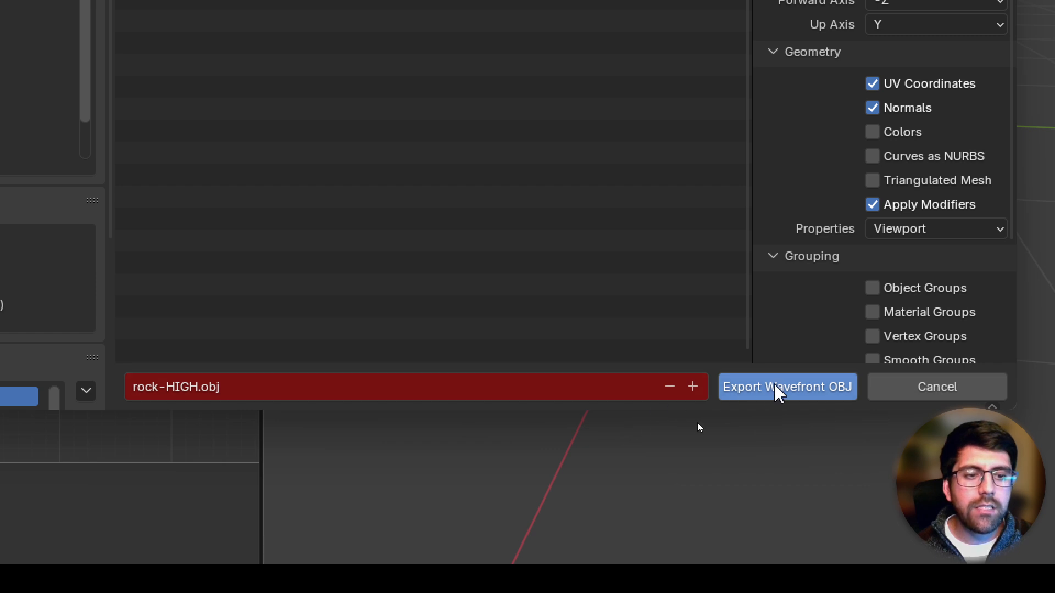
click(778, 391)
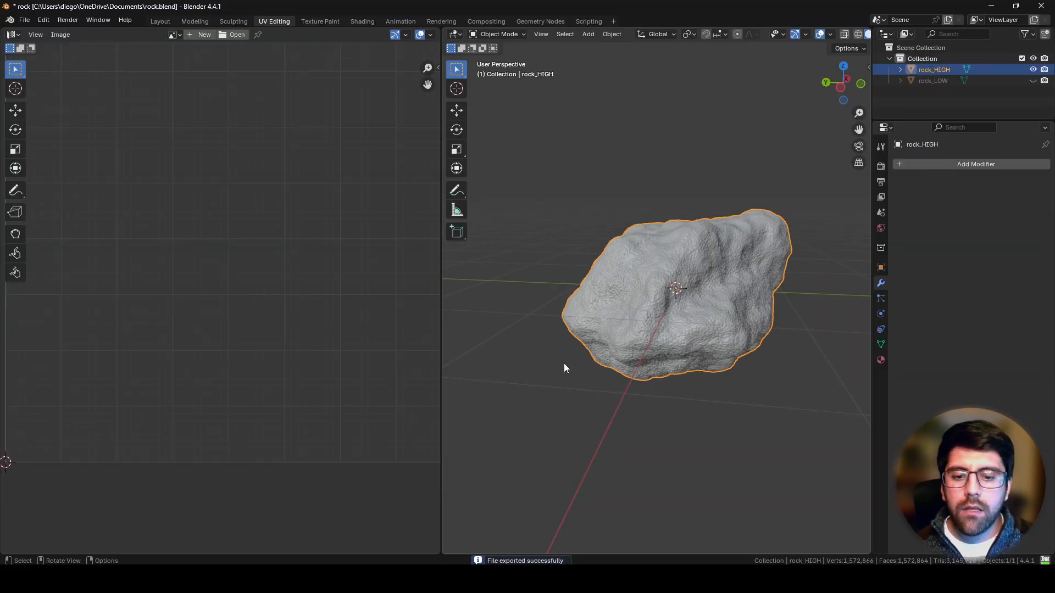
click(330, 580)
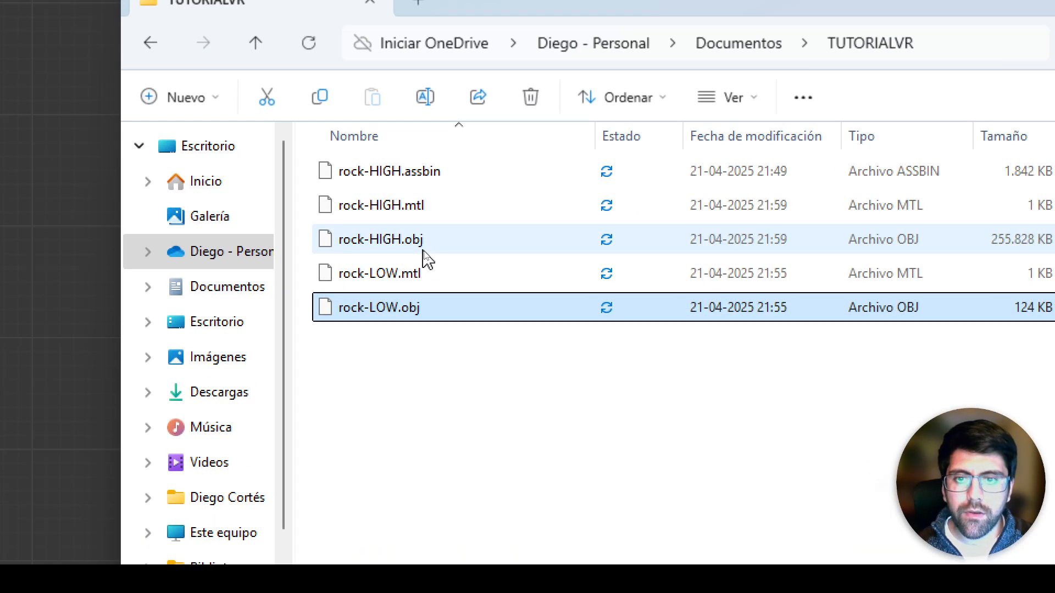
click(426, 250)
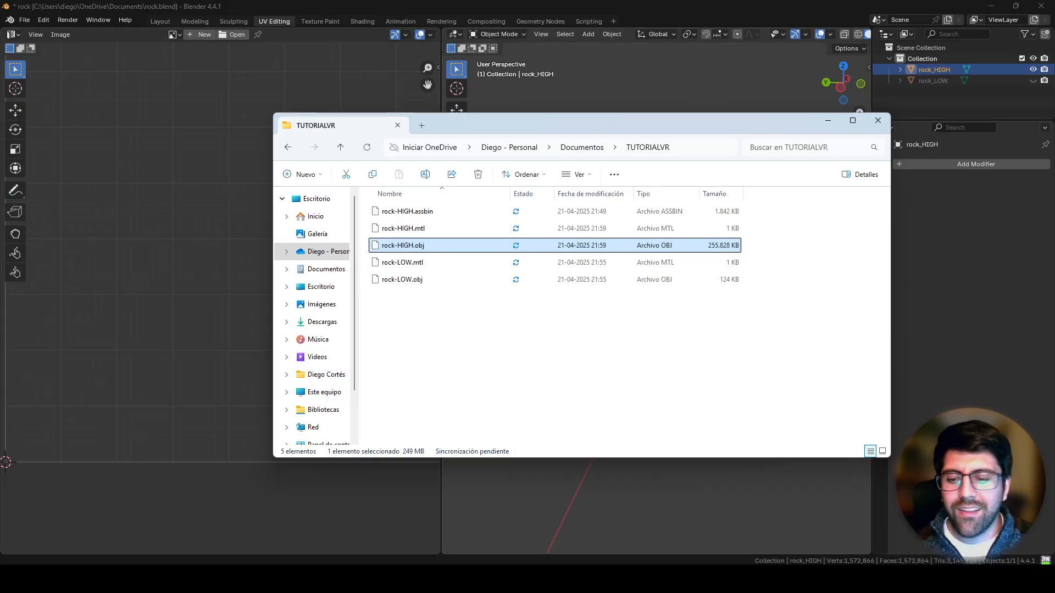
Step: Switch to Substance 3D Painter and remove the Normal, World space normal, ID, Ambient occlusion, Curvature, Position and Thickness mesh maps
click(263, 579)
alt+drag(374, 229, 434, 229)
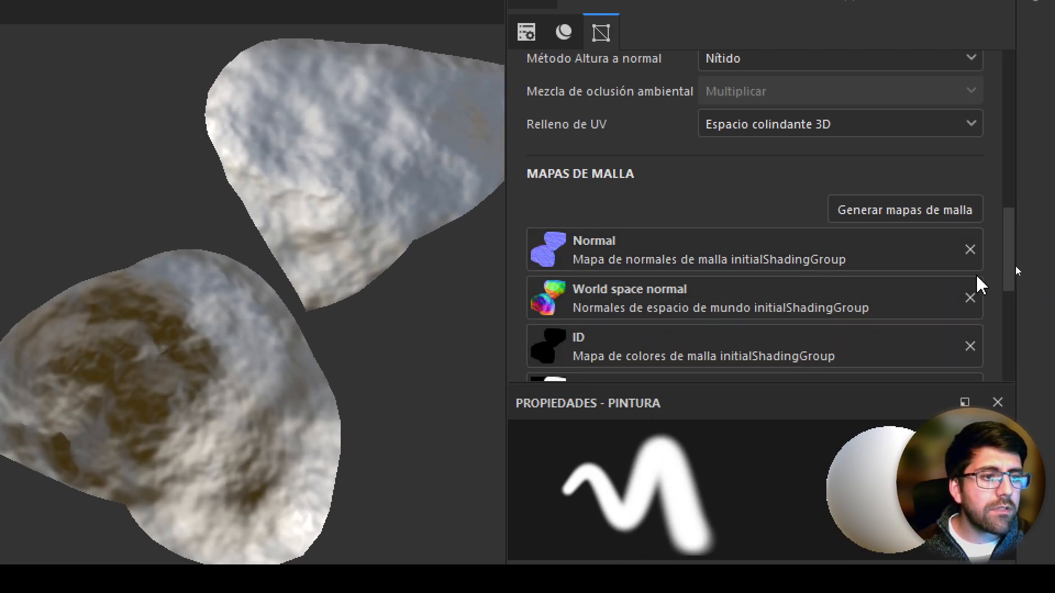
click(970, 250)
click(971, 297)
click(970, 346)
scroll(968, 299, down, 3)
click(970, 196)
click(970, 245)
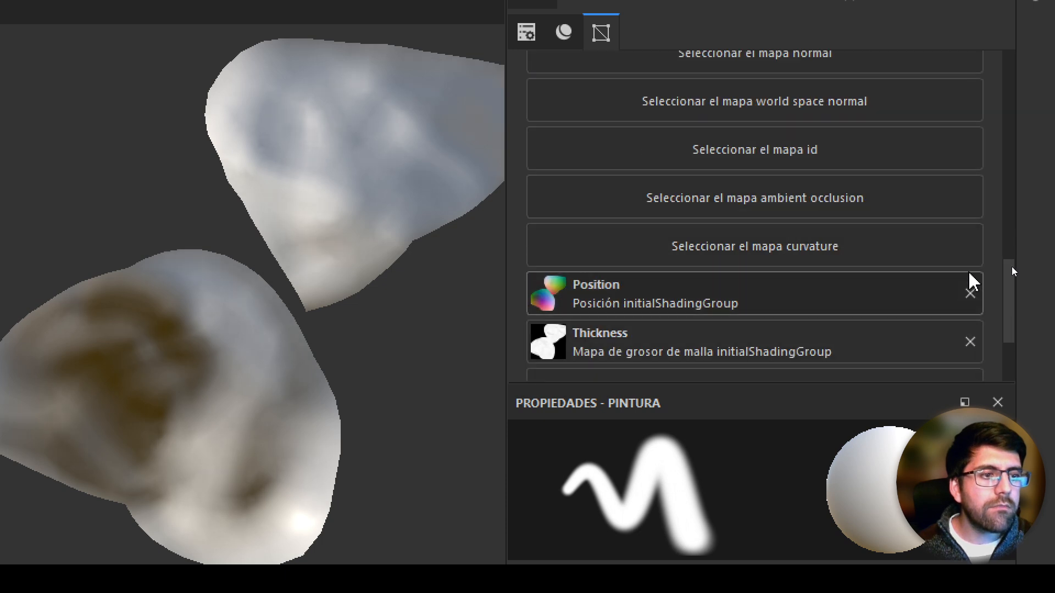
click(970, 293)
click(971, 330)
scroll(973, 286, down, 3)
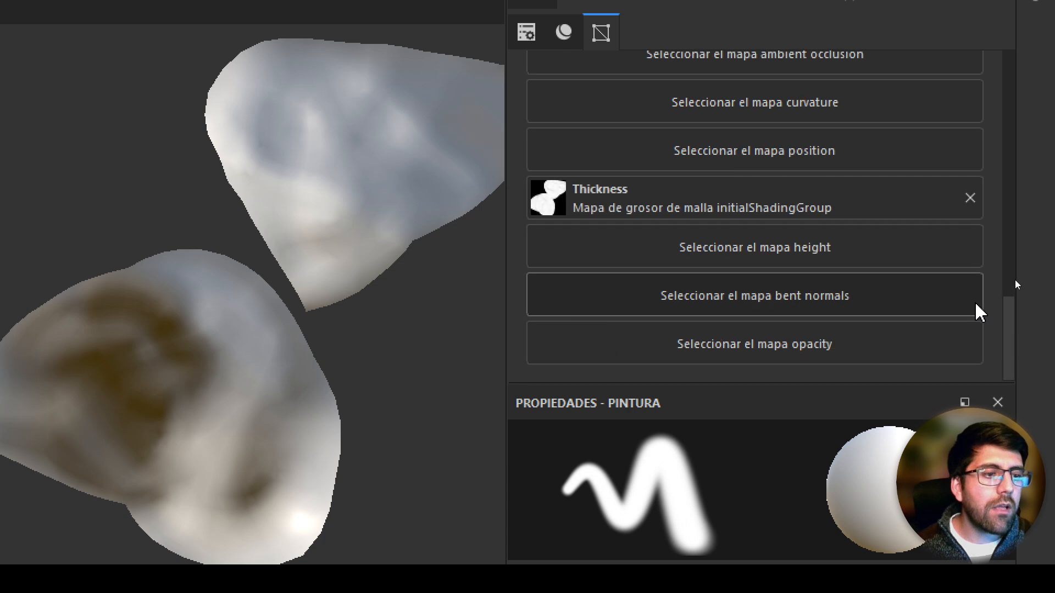
click(971, 199)
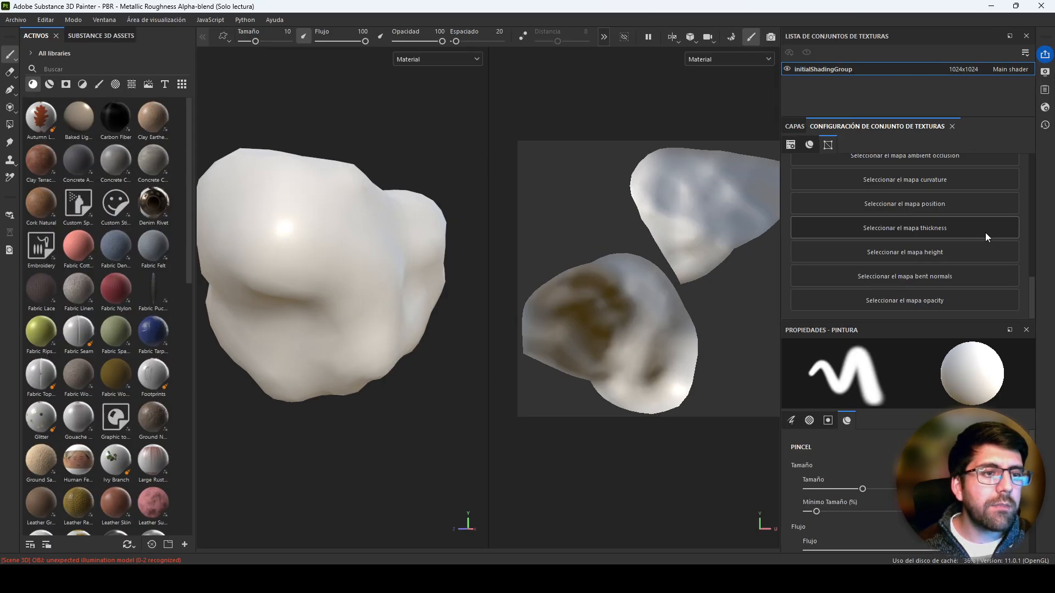
Step: Enter mesh map baking, check that rock-HIGH.obj is the high-poly mesh, and set the maximum frontal distance to 0.0224
scroll(913, 217, up, 5)
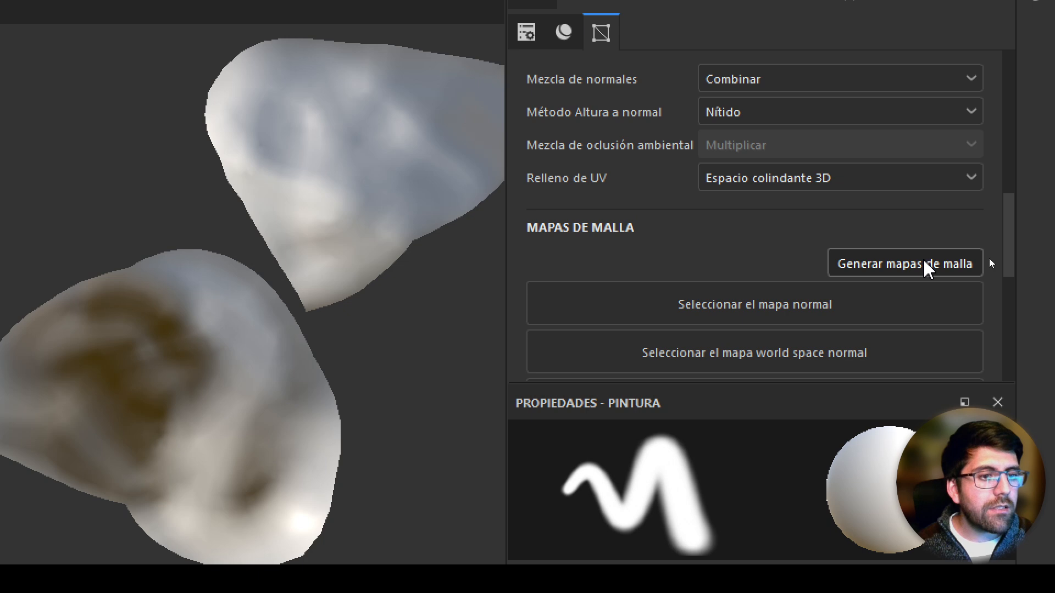
click(925, 264)
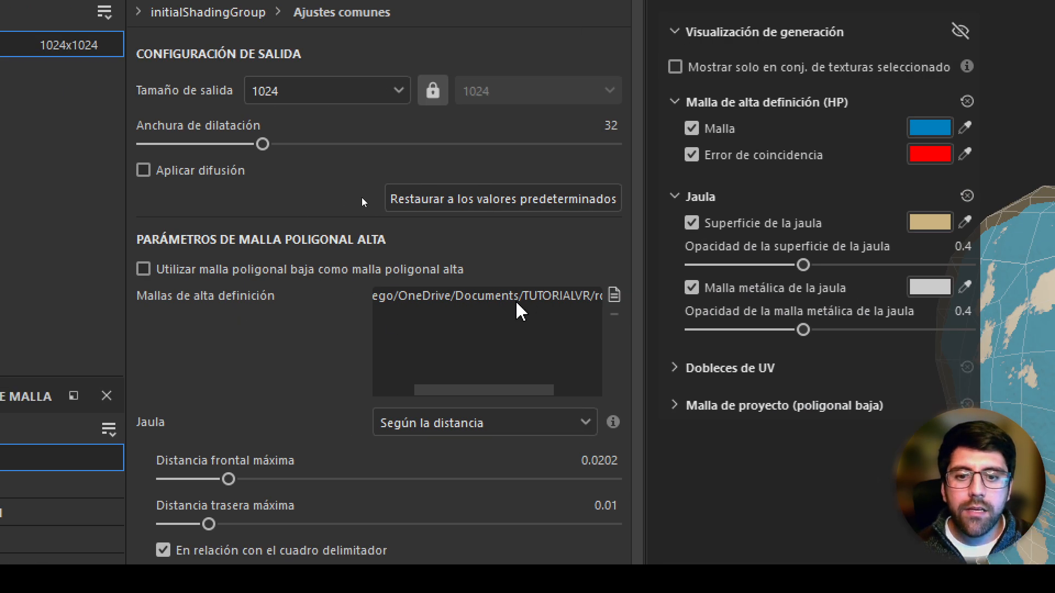
drag(471, 391, 551, 391)
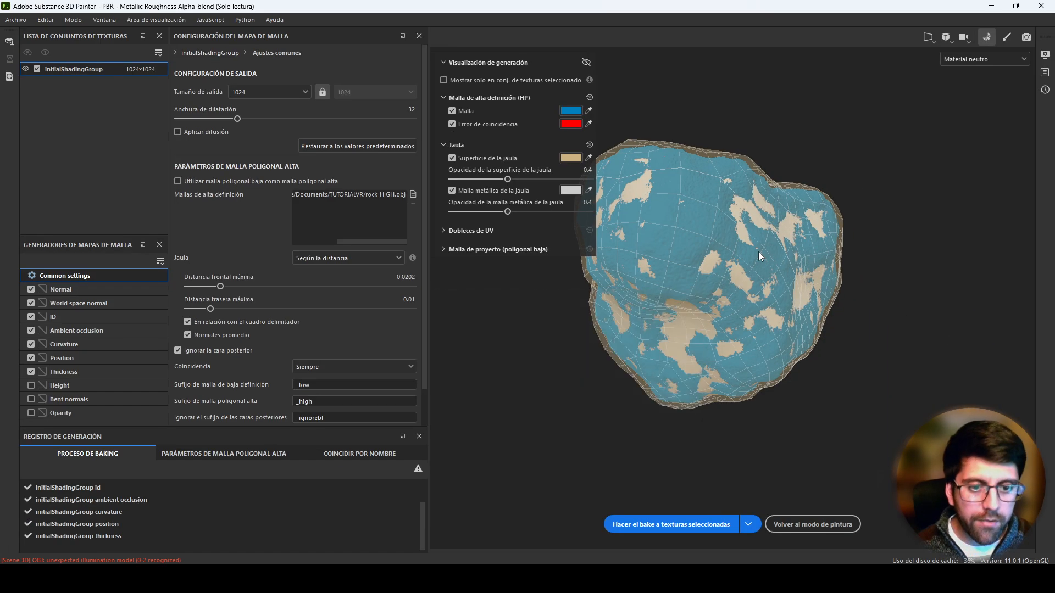
alt+drag(759, 252, 707, 262)
scroll(706, 262, up, 1)
drag(220, 286, 222, 290)
alt+drag(729, 270, 760, 441)
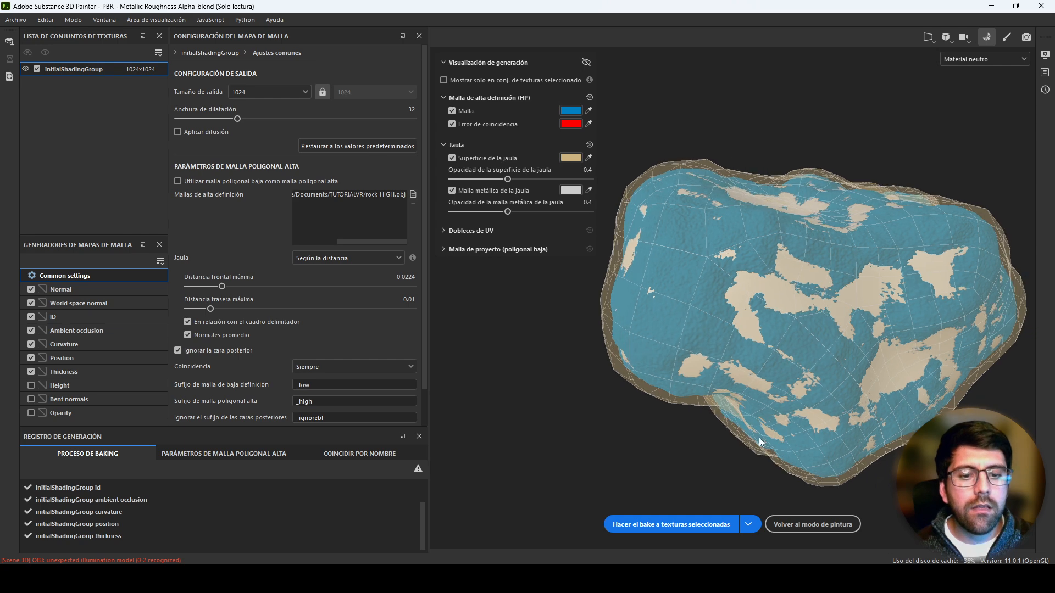
Step: Bake the mesh maps for the selected textures, return to painting mode and inspect the baked detail on the rock
click(668, 525)
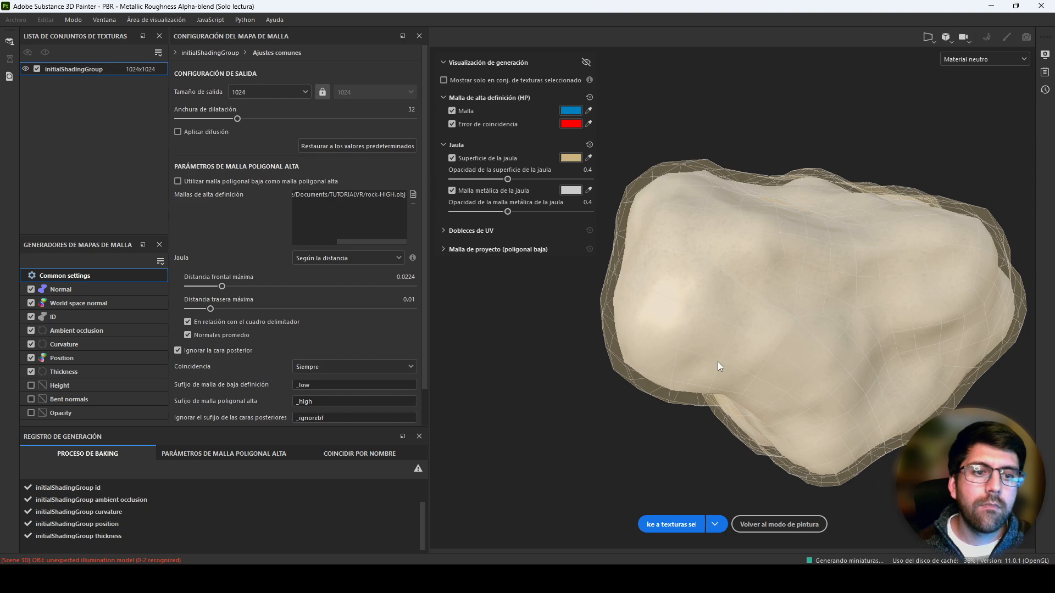
click(813, 524)
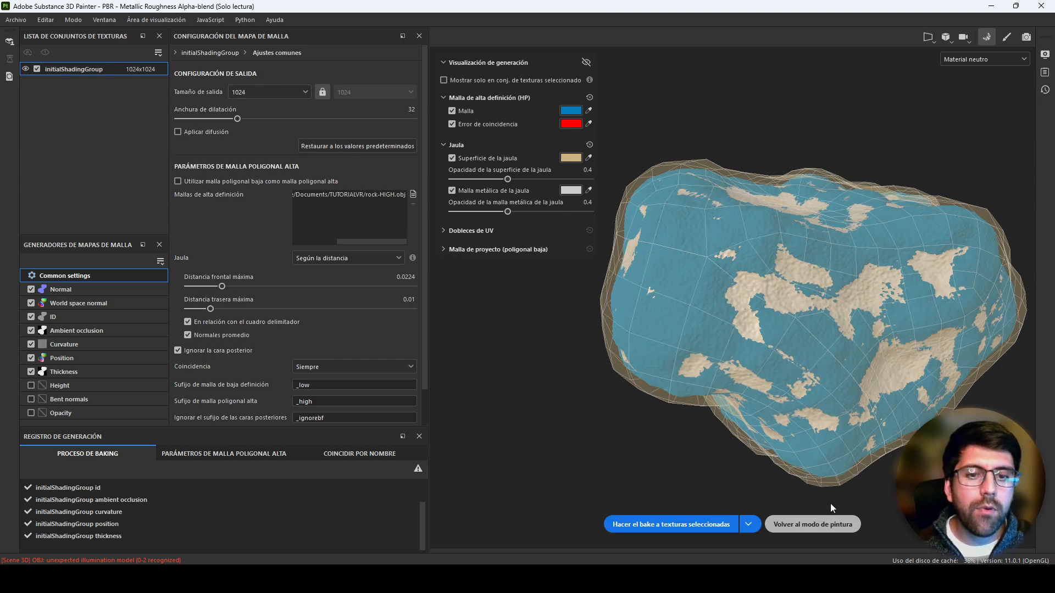
mouse_move(451, 291)
alt+mouse_down()
mouse_move(329, 278)
mouse_move(440, 263)
mouse_move(386, 275)
mouse_move(431, 262)
mouse_move(306, 170)
mouse_move(242, 281)
mouse_move(292, 263)
mouse_move(443, 278)
mouse_move(418, 377)
mouse_move(415, 284)
alt+mouse_up()
alt+drag(282, 251, 425, 306)
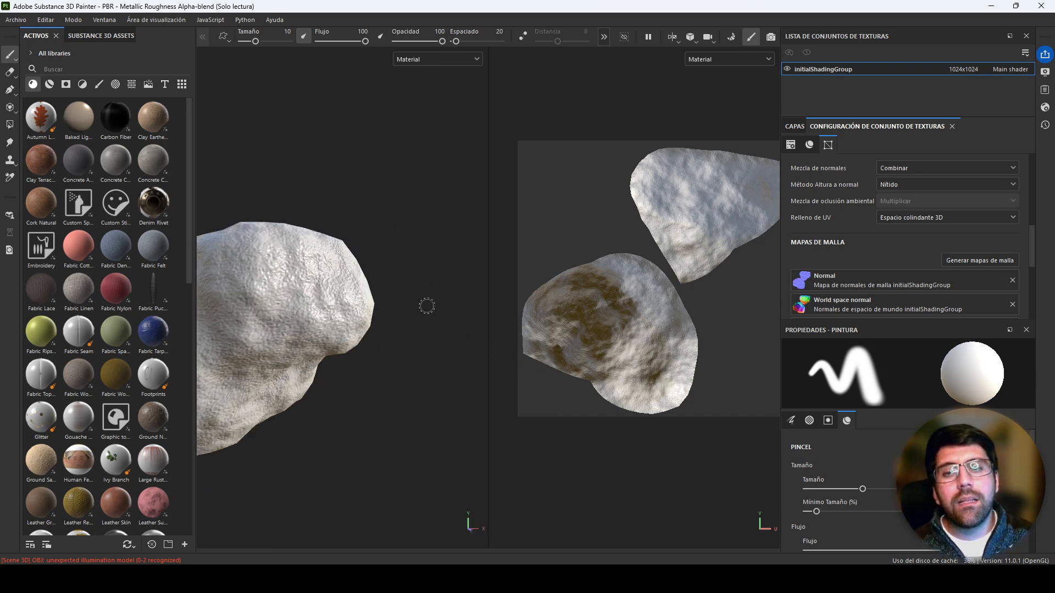
alt+drag(262, 279, 526, 207)
Step: Delete Layer 1 and apply the Rock Face material to the rock as a fill layer
click(798, 126)
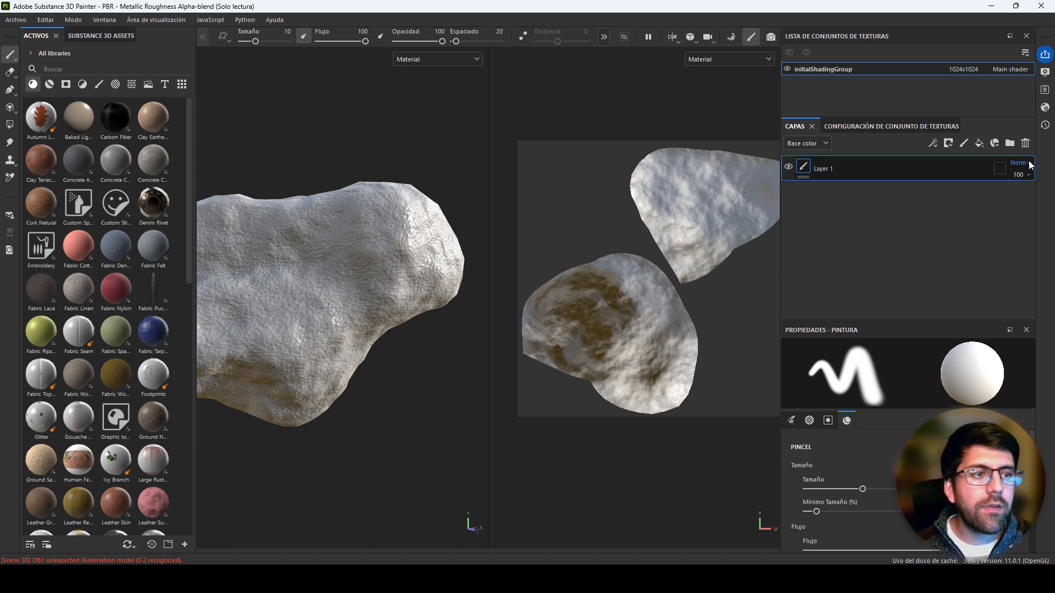
click(1025, 144)
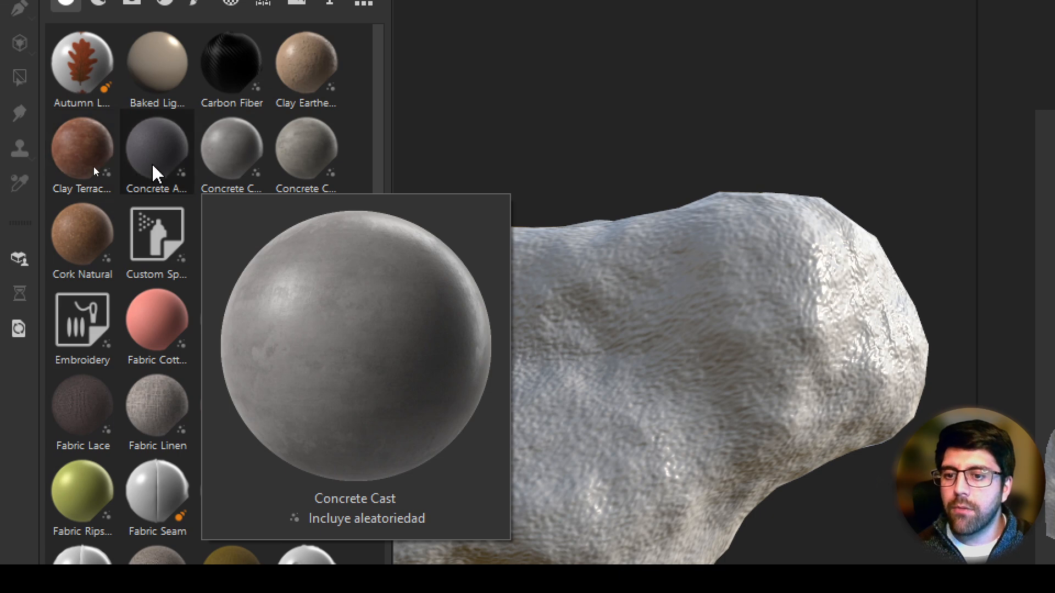
mouse_move(303, 75)
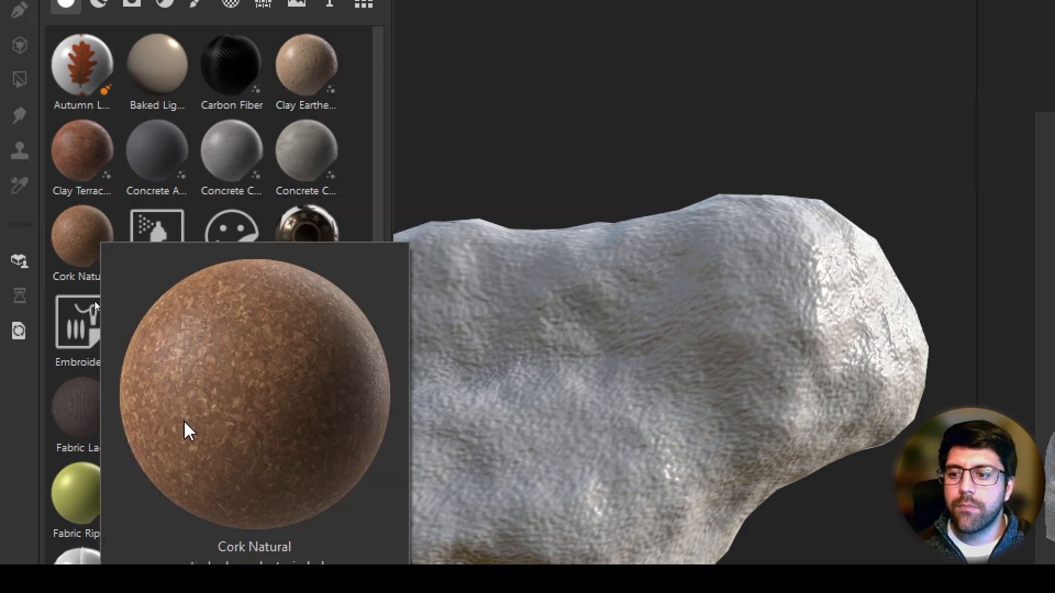
scroll(327, 291, down, 10)
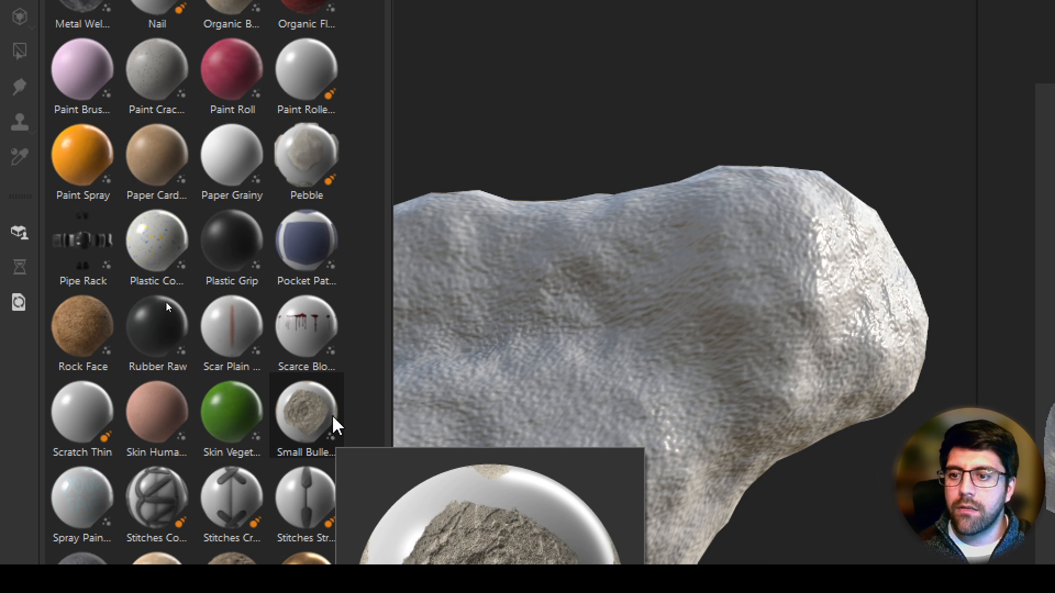
mouse_move(89, 339)
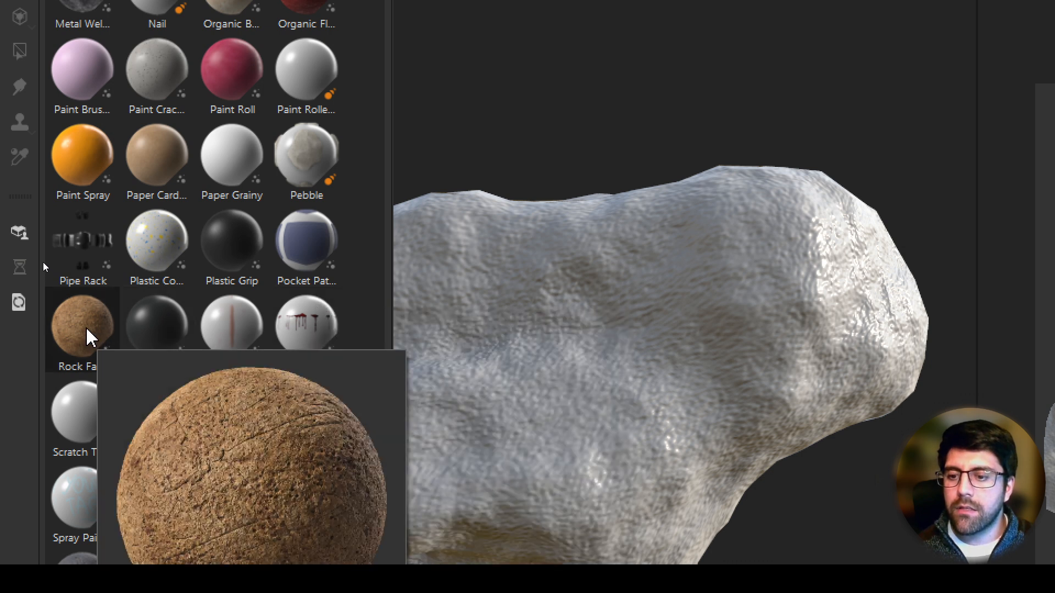
drag(89, 339, 667, 369)
key(ctrl)
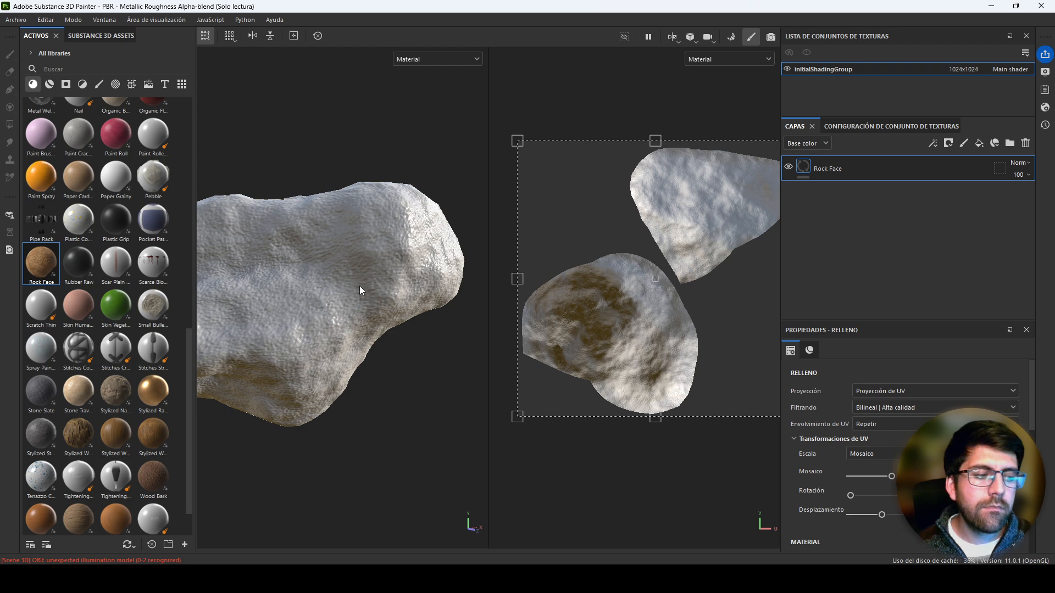
Step: Set the Rock Face fill's projection to tri-planar (Proyección de plano triple) and check the material around the rock
alt+drag(316, 297, 335, 321)
alt+middle_drag(334, 321, 381, 324)
alt+drag(381, 324, 550, 329)
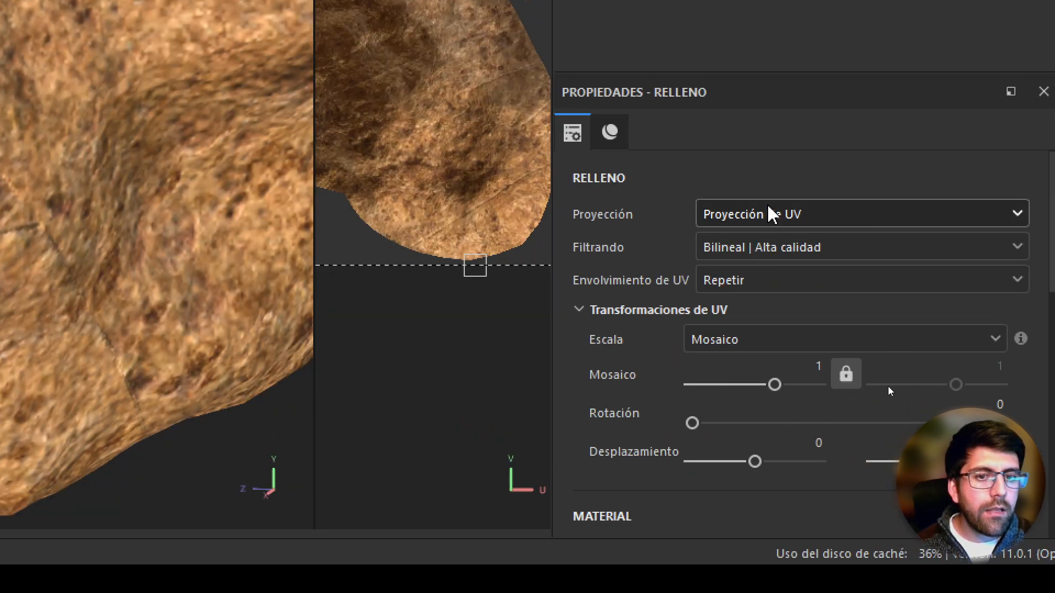
click(736, 220)
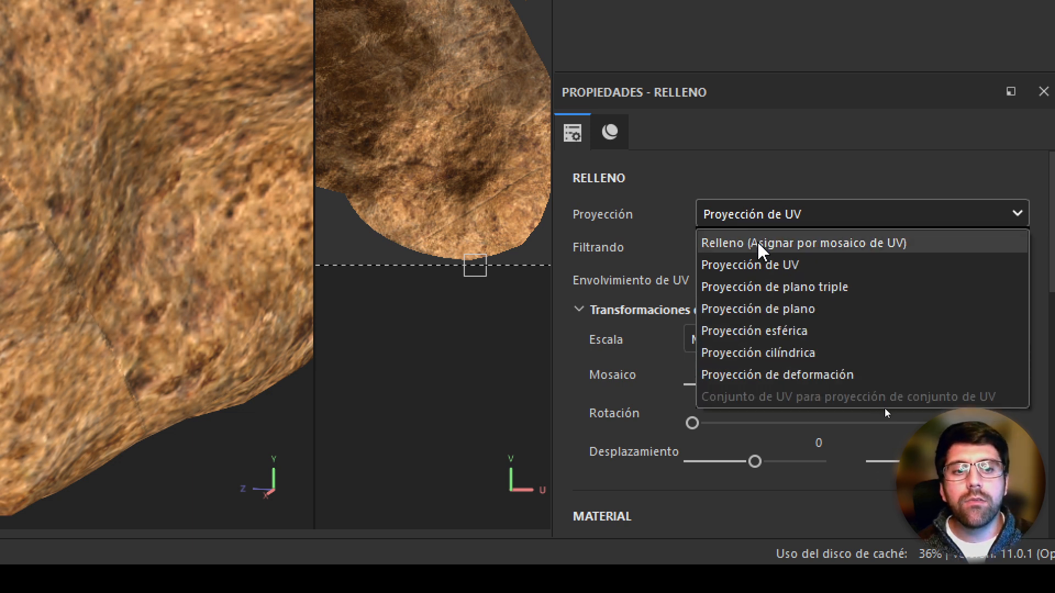
click(777, 290)
alt+drag(523, 388, 538, 358)
alt+middle_drag(535, 353, 576, 356)
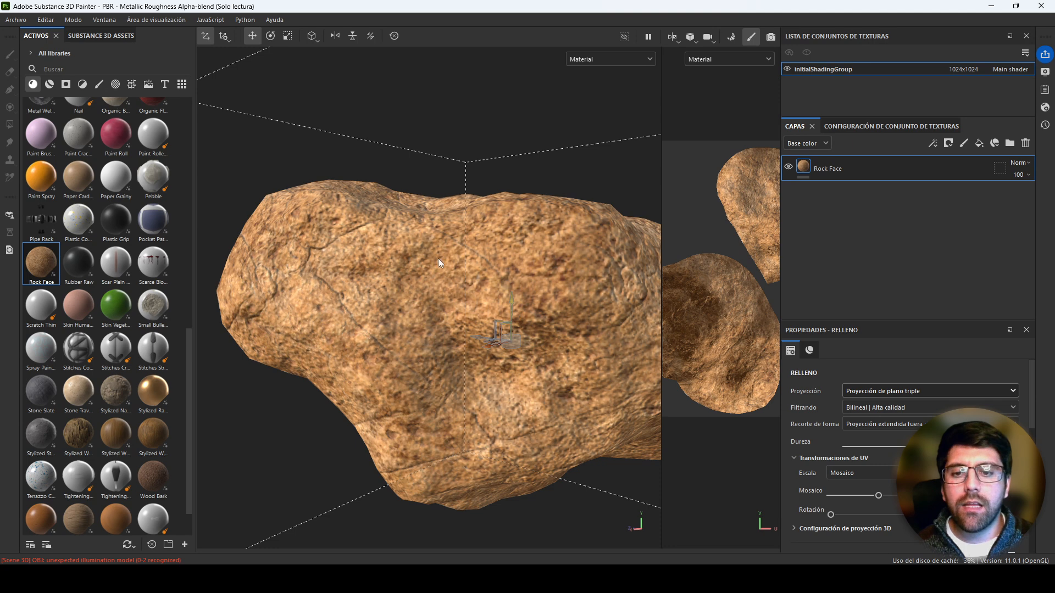
alt+drag(443, 344, 448, 344)
alt+middle_drag(447, 344, 447, 328)
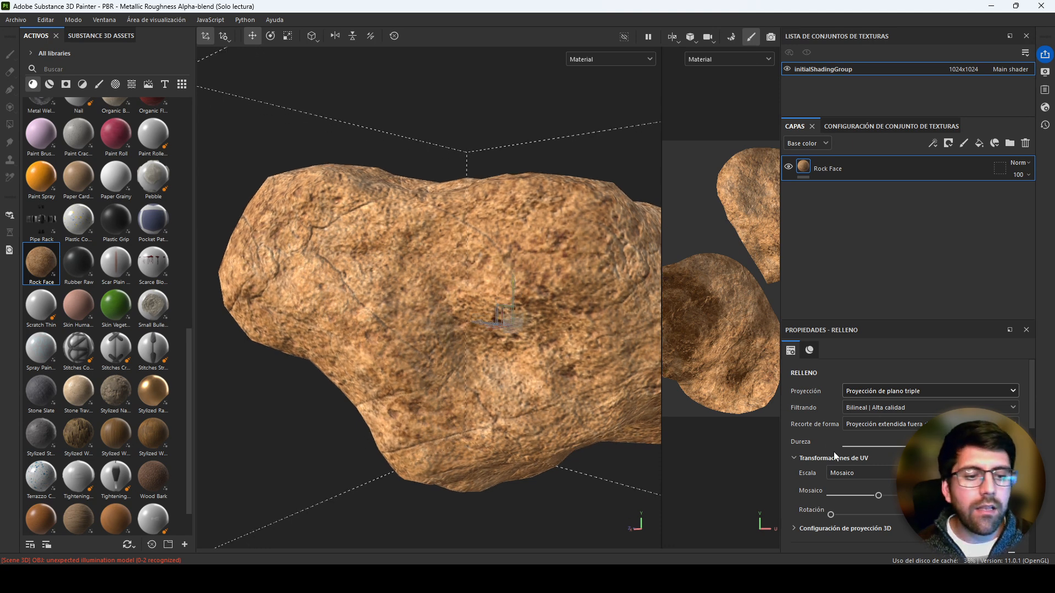
Step: Increase the Rock Face fill's UV tiling in two stages, checking the finer texture on the rock
drag(878, 497, 883, 497)
alt+drag(652, 420, 495, 295)
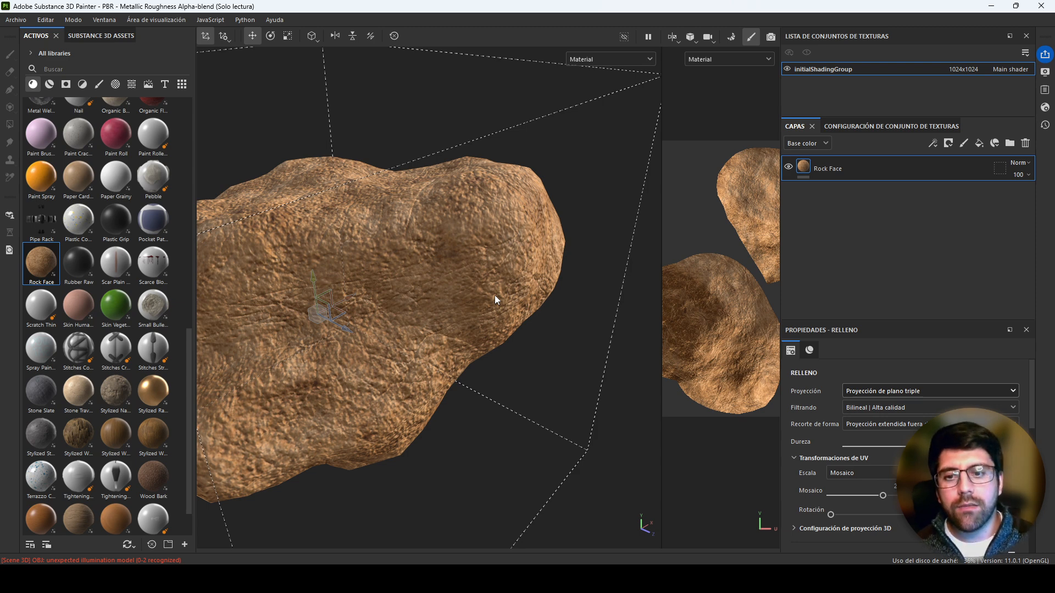
drag(883, 495, 887, 497)
alt+drag(515, 288, 453, 310)
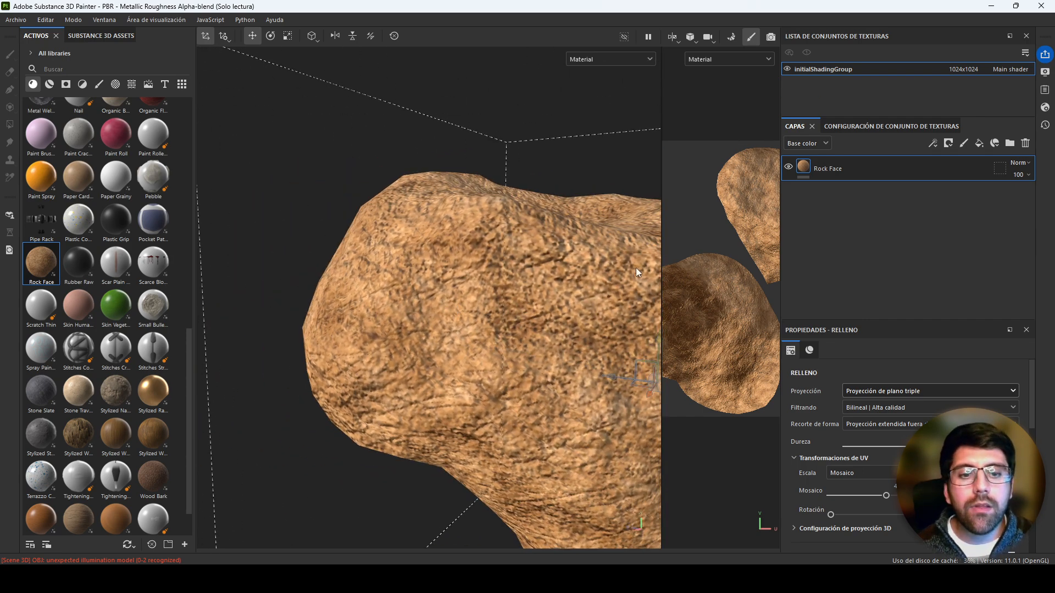
Step: Enlarge the 2D view to examine the Rock Face texture on the UV islands, and restore the wider 3D view
drag(661, 255, 362, 253)
scroll(577, 260, up, 5)
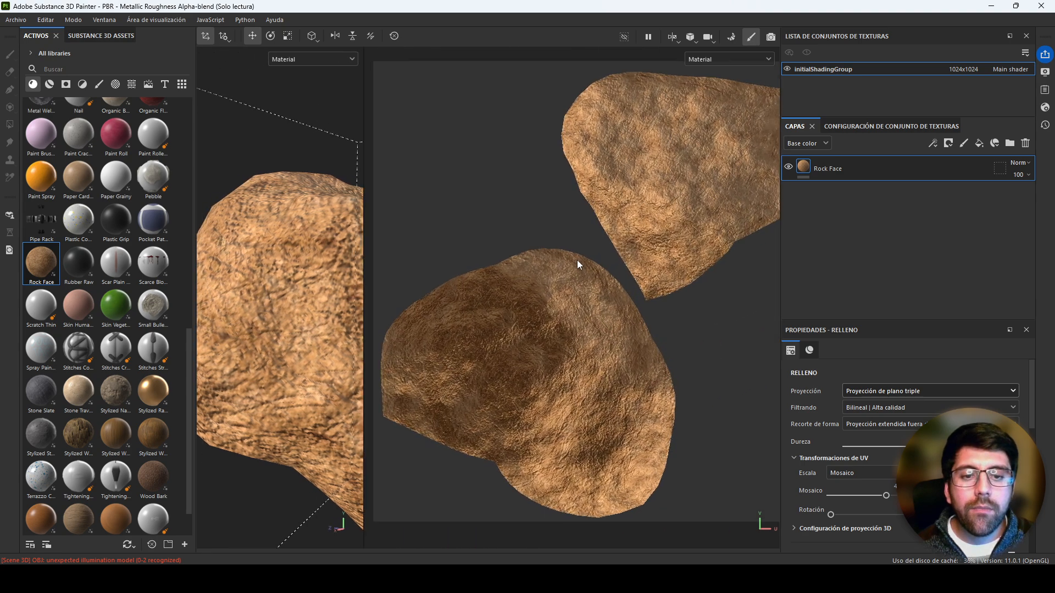
middle_drag(638, 197, 653, 177)
scroll(628, 265, up, 3)
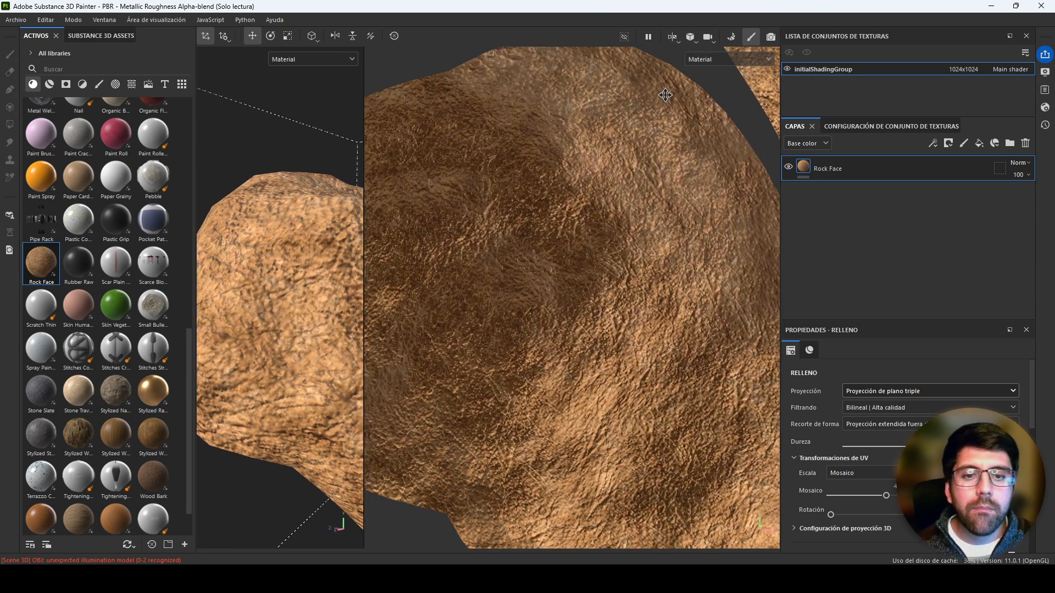
scroll(668, 302, down, 3)
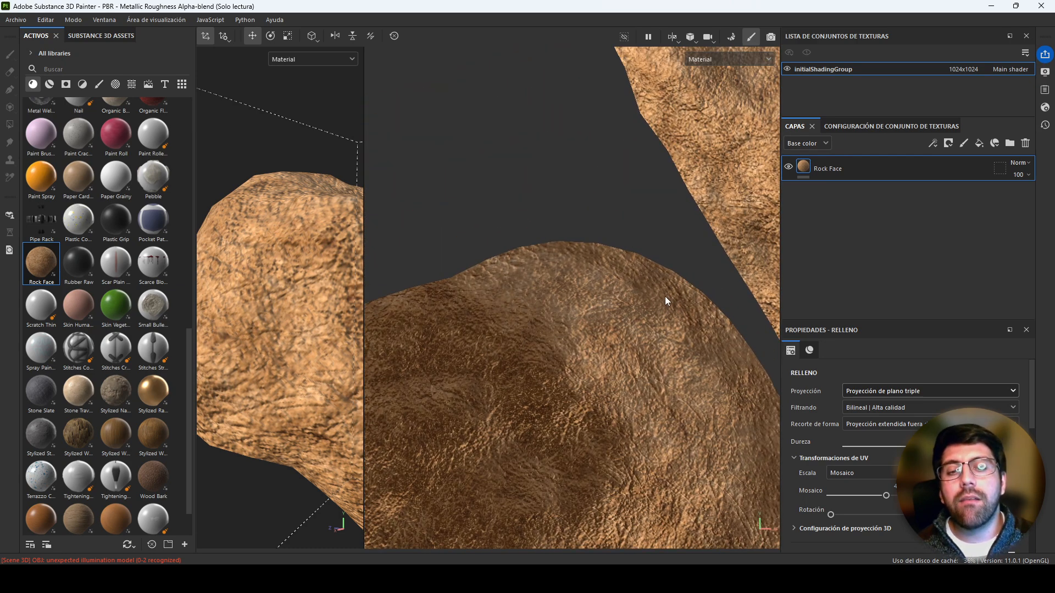
scroll(662, 294, down, 5)
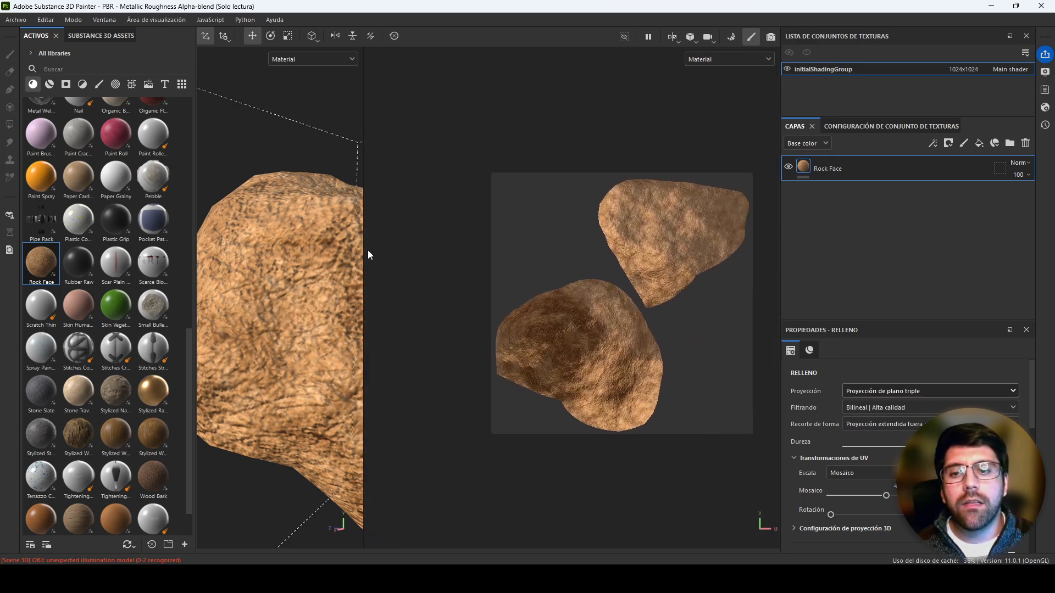
drag(363, 261, 663, 261)
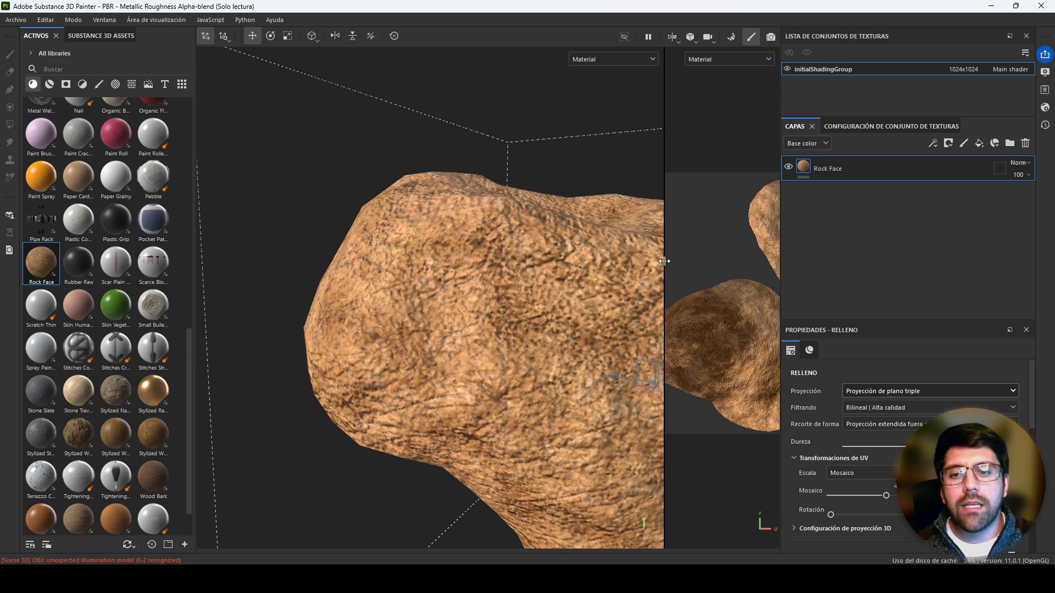
Step: Readjust the Rock Face fill's UV tiling (Mosaico) to a finer texture and check the whole rock
alt+middle_drag(518, 258, 458, 228)
scroll(313, 132, down, 3)
scroll(536, 289, down, 3)
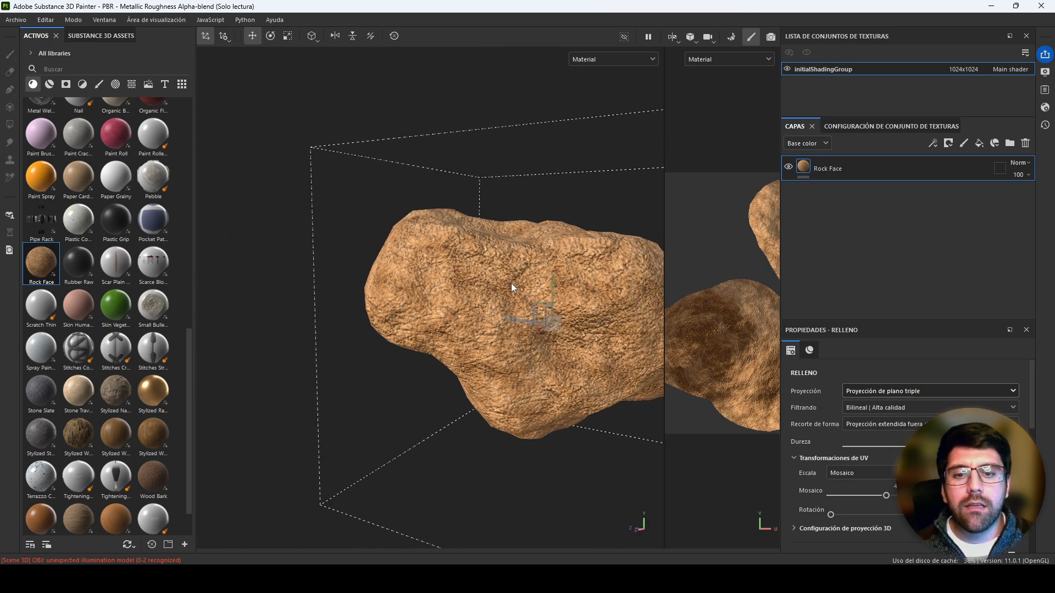
alt+middle_drag(506, 288, 403, 266)
alt+drag(401, 266, 447, 277)
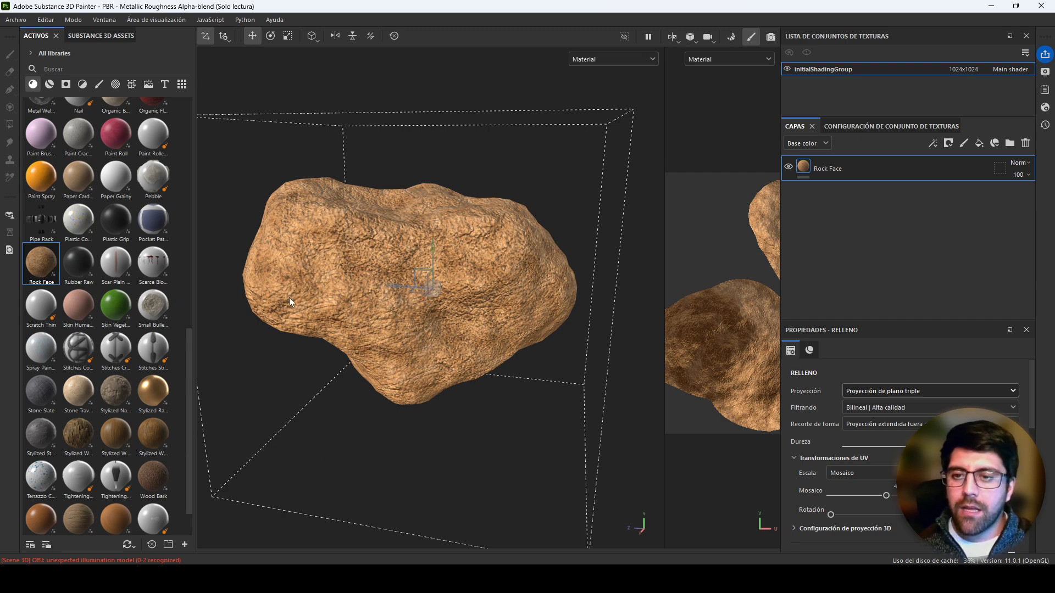
click(372, 275)
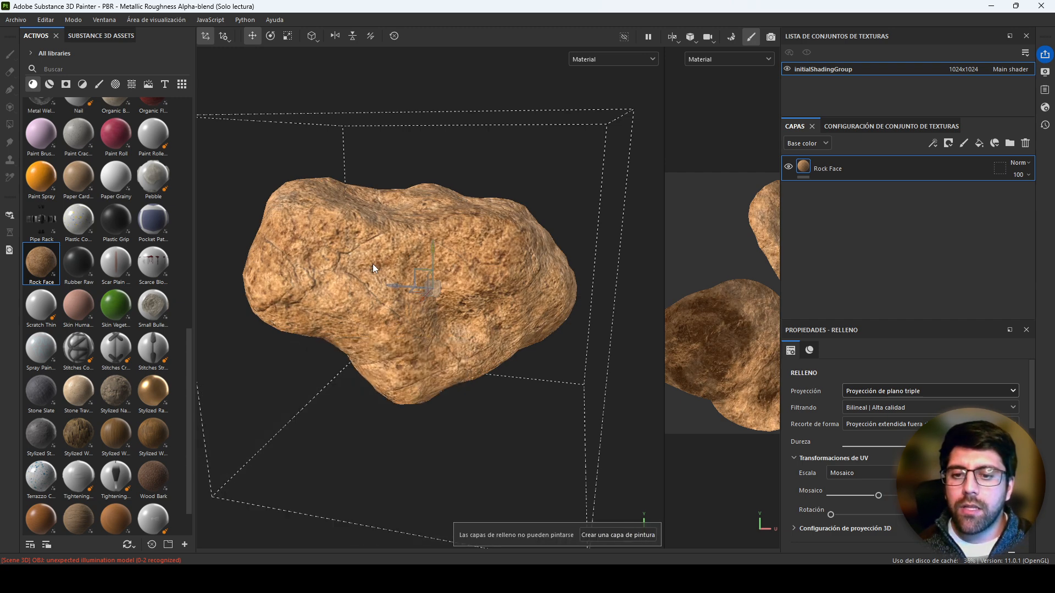
drag(879, 495, 889, 496)
alt+drag(374, 274, 423, 275)
alt+middle_drag(384, 264, 459, 285)
Step: Add the Clay Earthenware material as a fill layer above Rock Face and check it on the rock
scroll(70, 254, up, 4)
scroll(70, 254, up, 5)
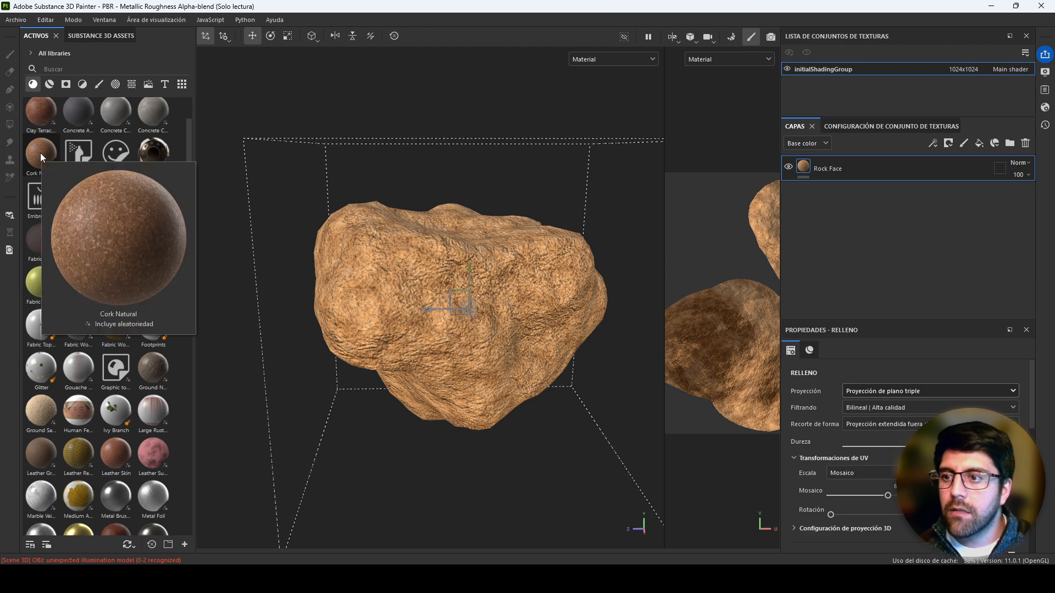
scroll(79, 148, up, 1)
drag(156, 118, 860, 161)
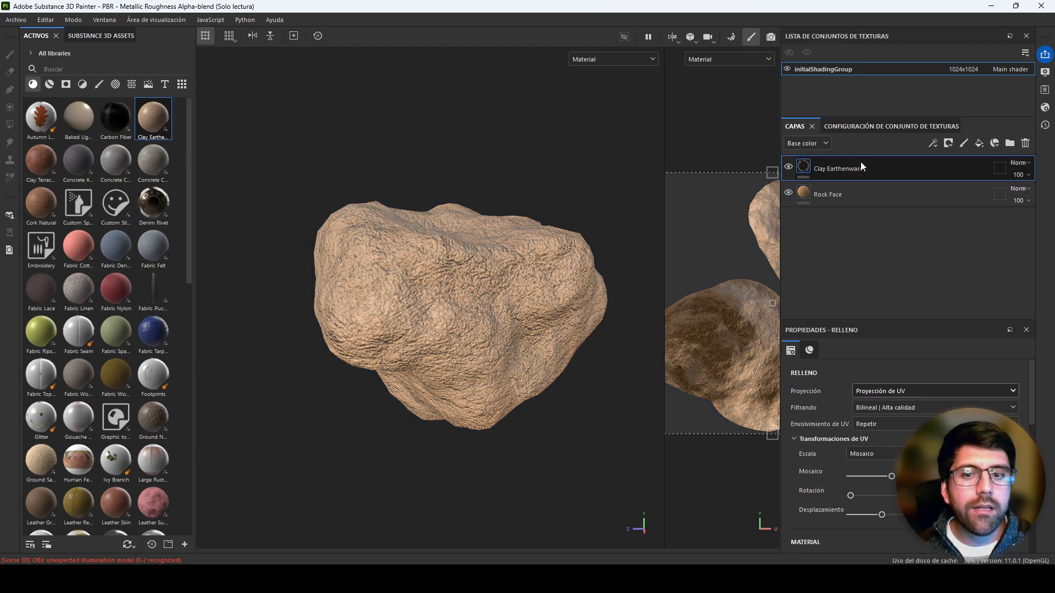
alt+drag(474, 286, 473, 254)
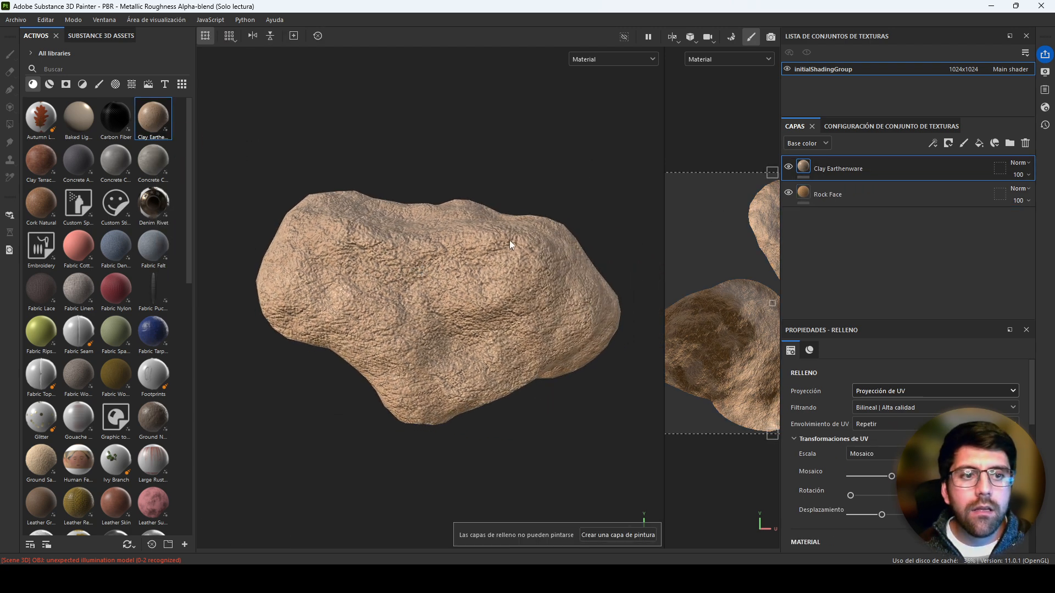
Step: Apply the Dirt Dusty smart mask to the Clay Earthenware layer and check the blend on the rock
click(67, 84)
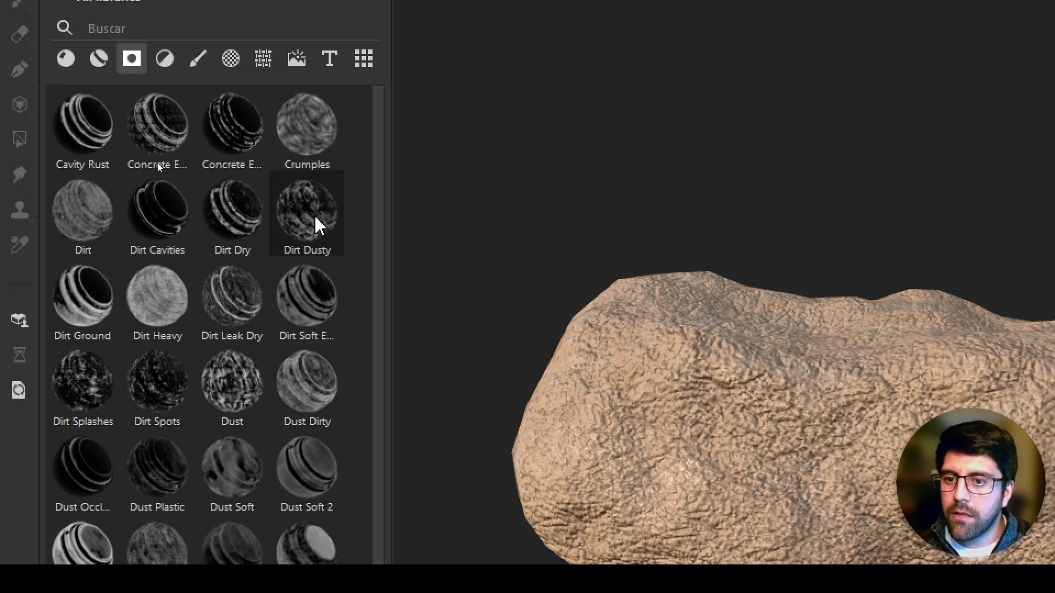
mouse_move(316, 227)
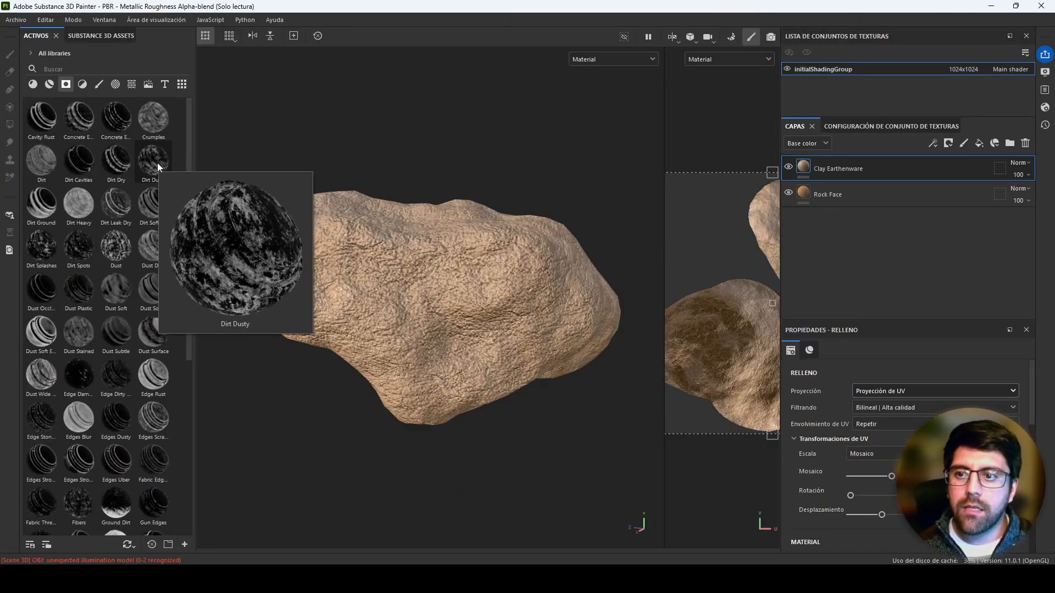
drag(157, 163, 1008, 169)
drag(822, 168, 821, 169)
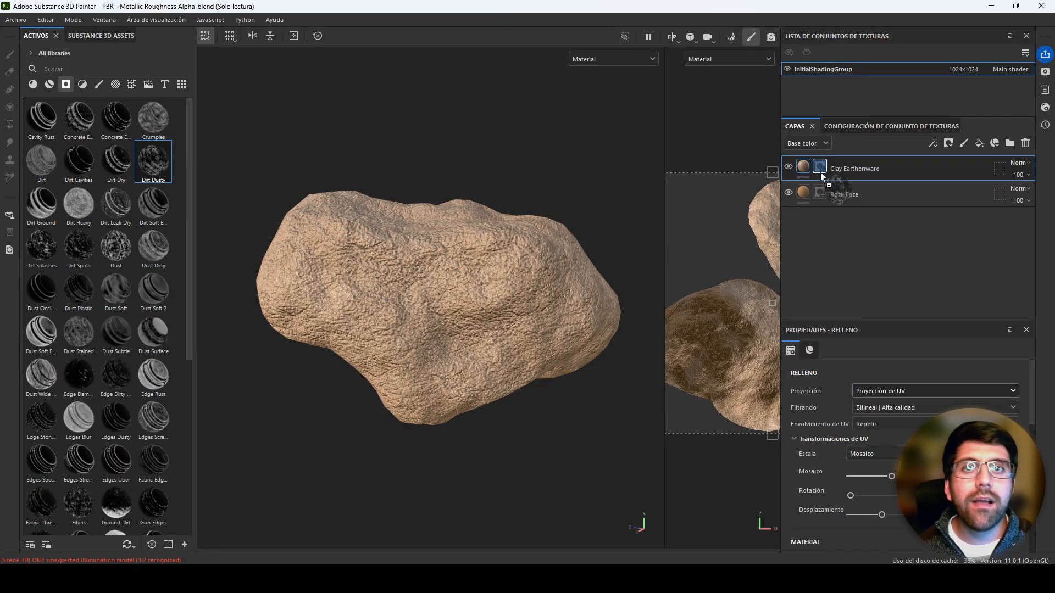
alt+drag(482, 260, 554, 258)
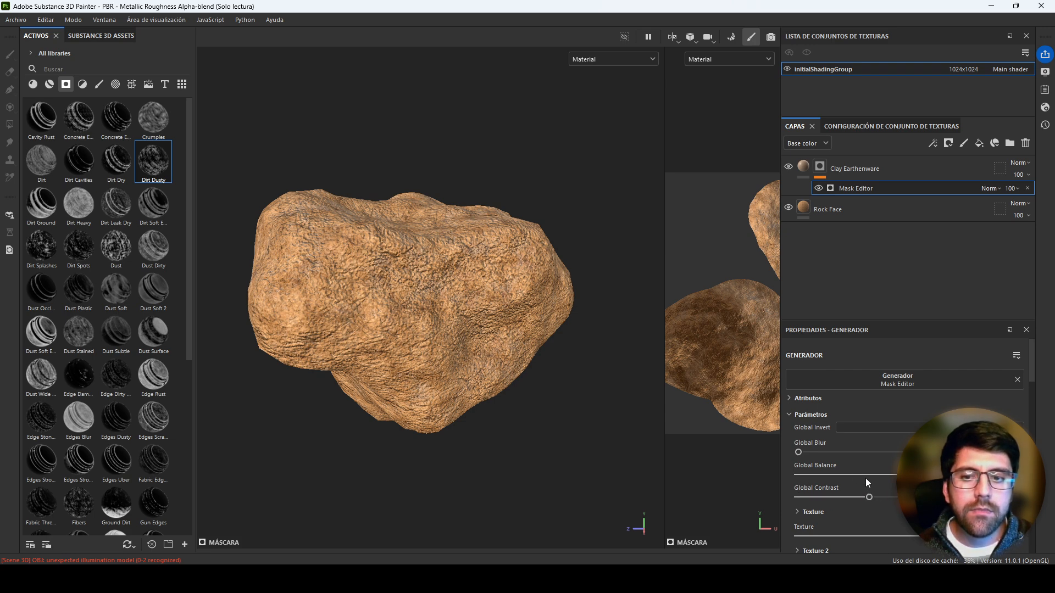
Step: Set the Clay Earthenware fill's projection to tri-planar (Proyección de plano triple)
click(803, 166)
scroll(891, 437, down, 3)
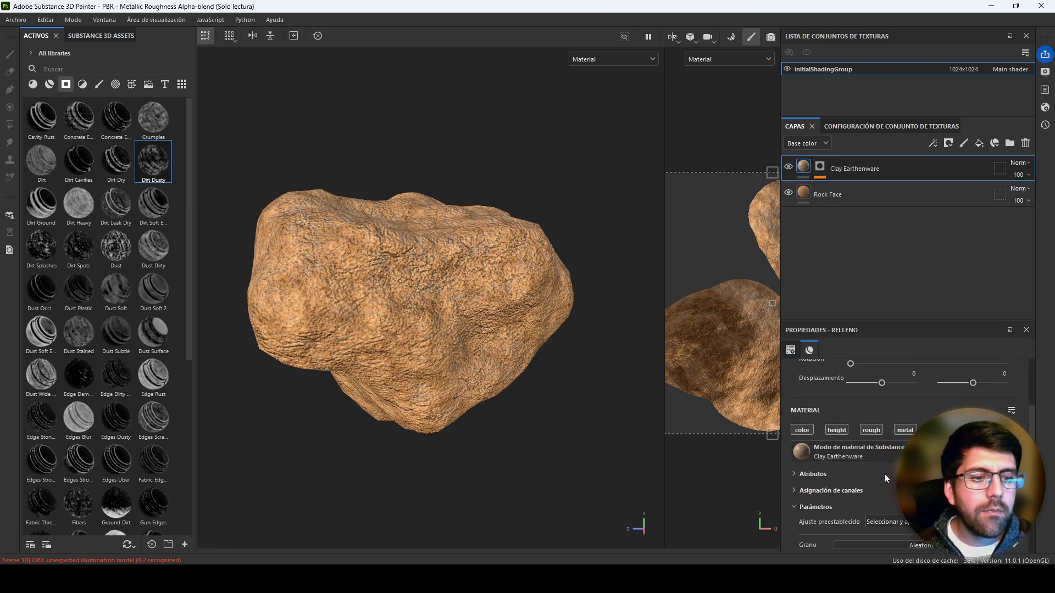
scroll(892, 446, up, 3)
click(888, 393)
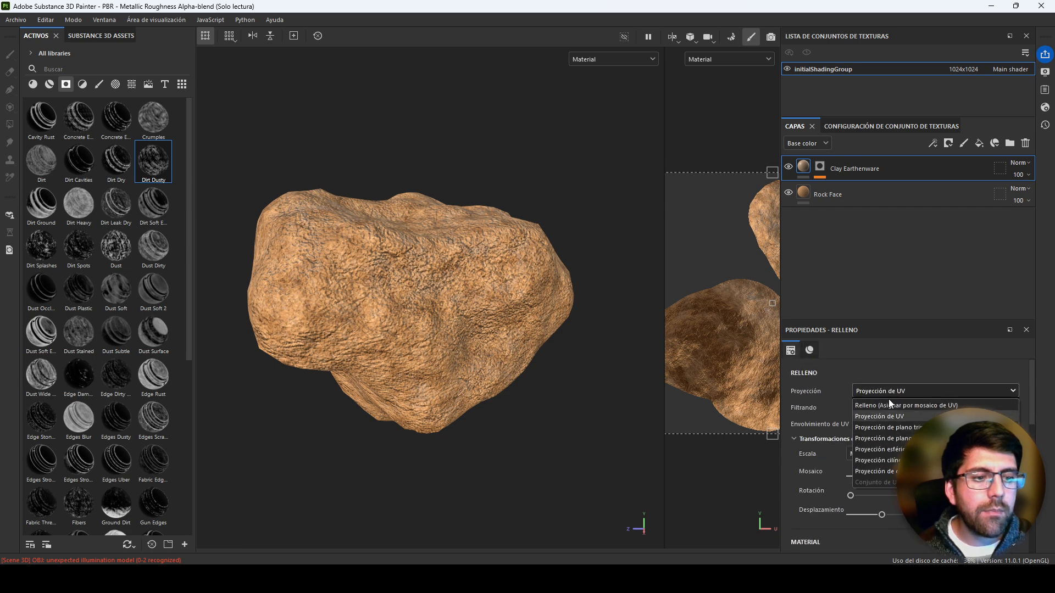
click(895, 428)
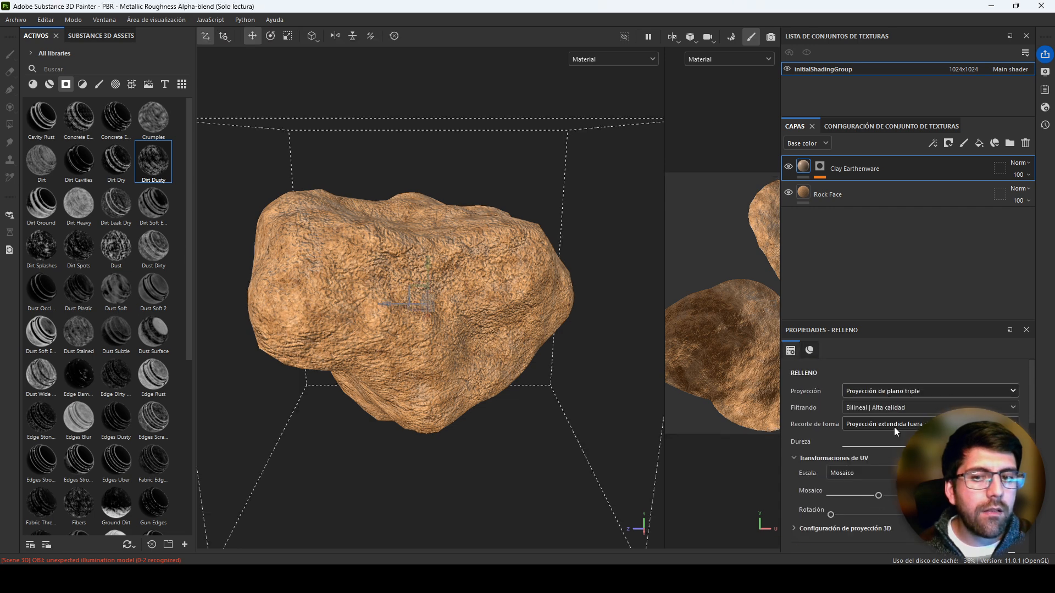
Step: Hide the Rock Face layer and examine the masked Clay Earthenware coverage on the rock up close
click(789, 194)
scroll(433, 281, up, 5)
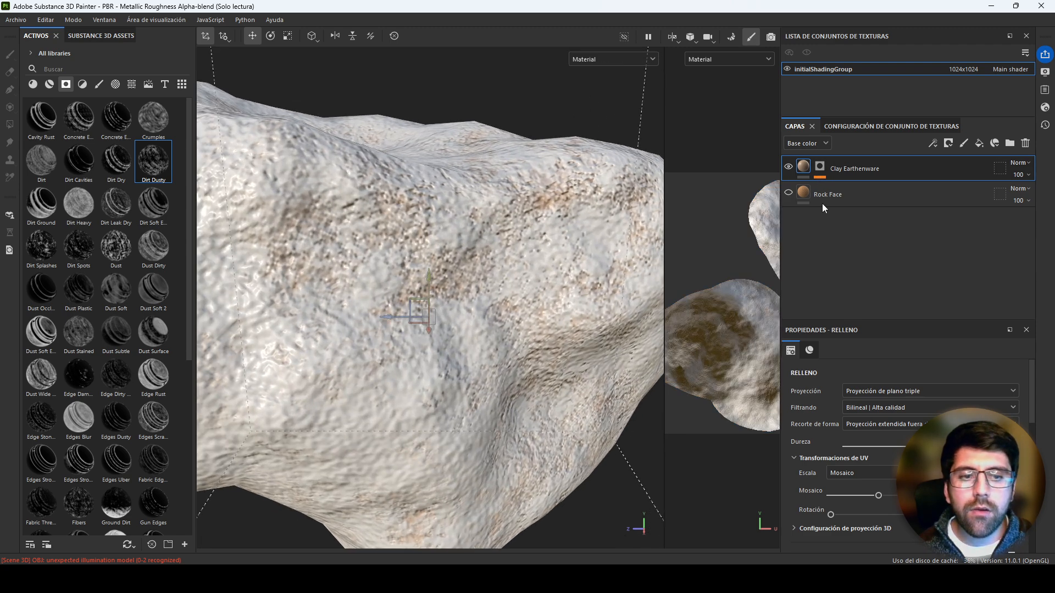
alt+drag(411, 307, 434, 300)
scroll(842, 499, down, 2)
scroll(844, 492, down, 3)
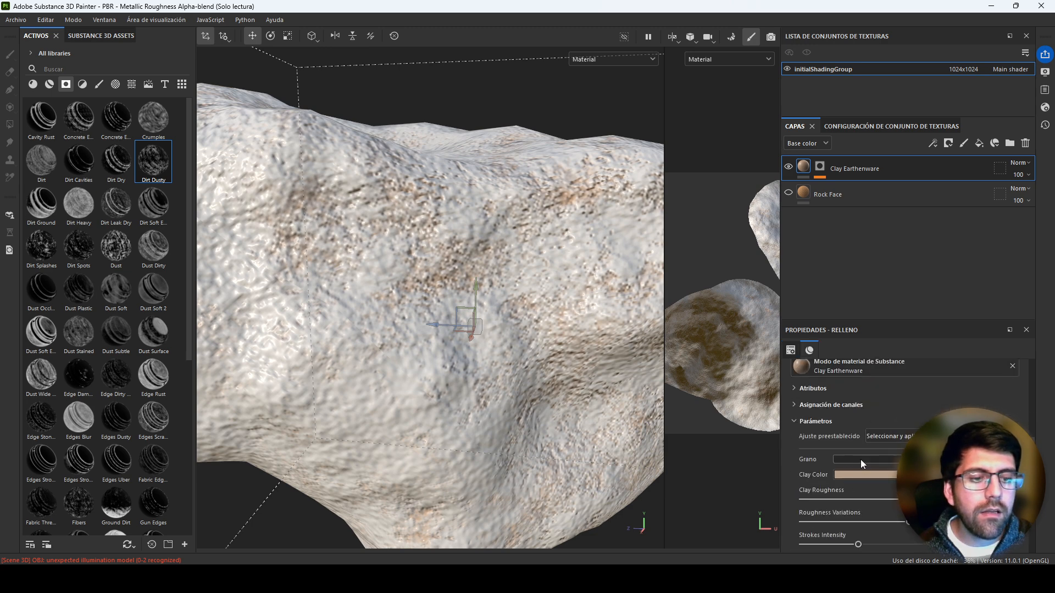
Step: In the Clay Earthenware mask's Mask Editor generator, set Global Contrast to 0.23 and Curvature to 0.57
click(821, 169)
scroll(865, 490, down, 5)
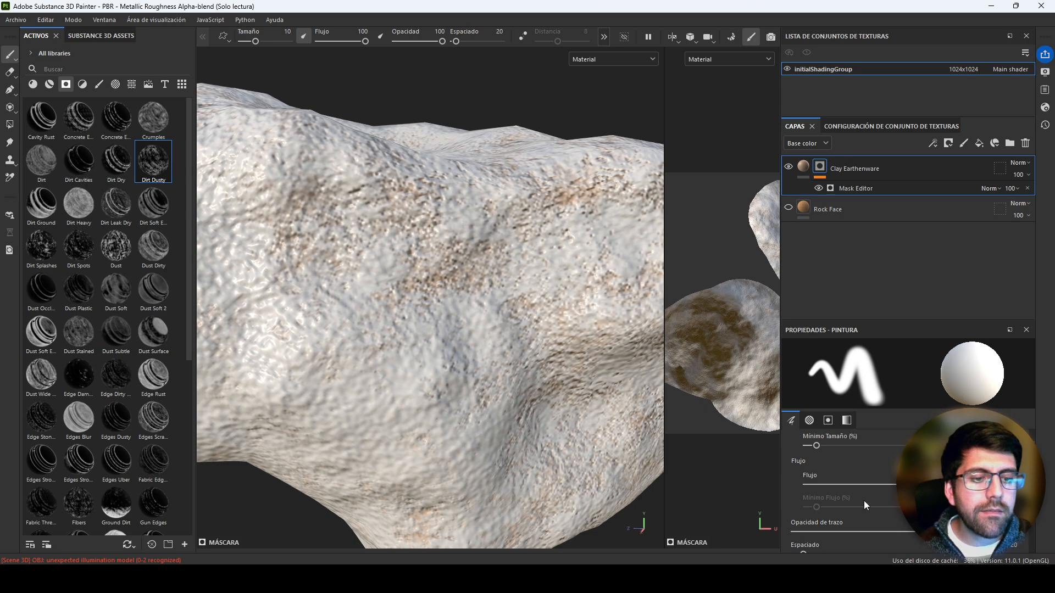
scroll(853, 506, up, 5)
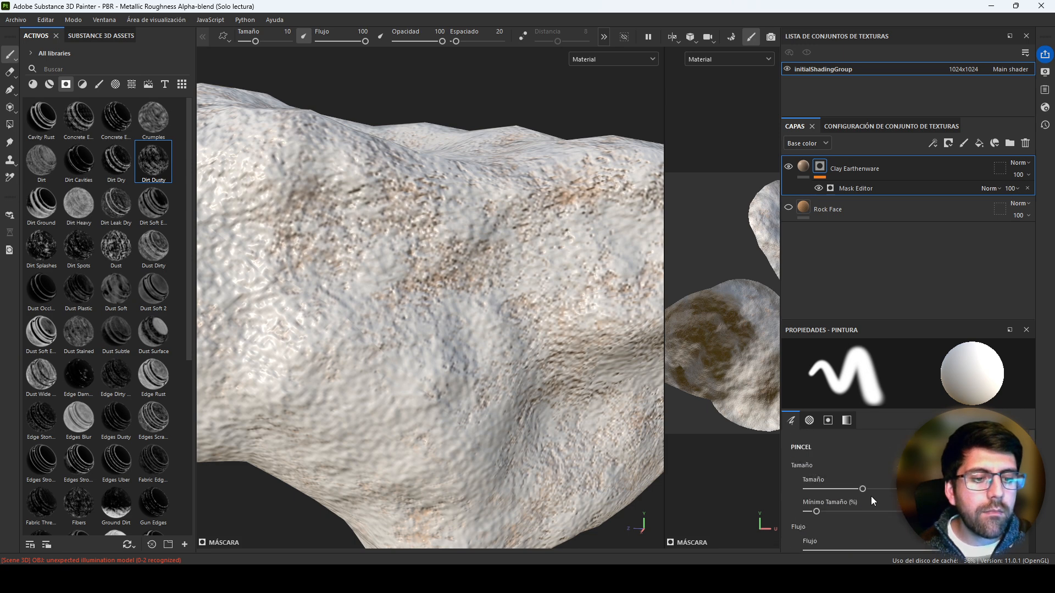
click(849, 188)
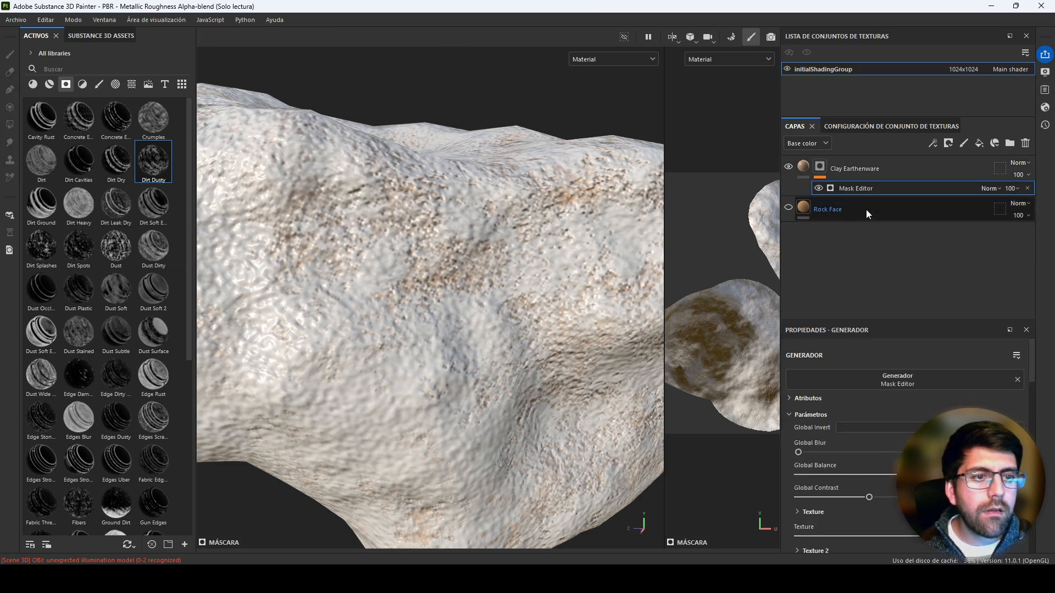
scroll(846, 461, down, 1)
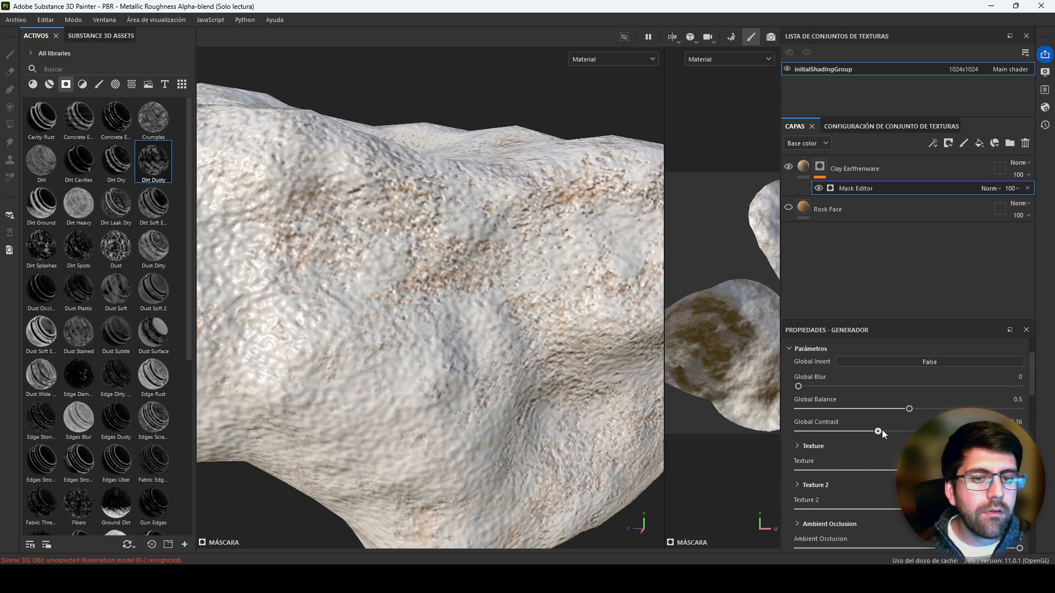
drag(878, 431, 882, 432)
scroll(857, 461, down, 2)
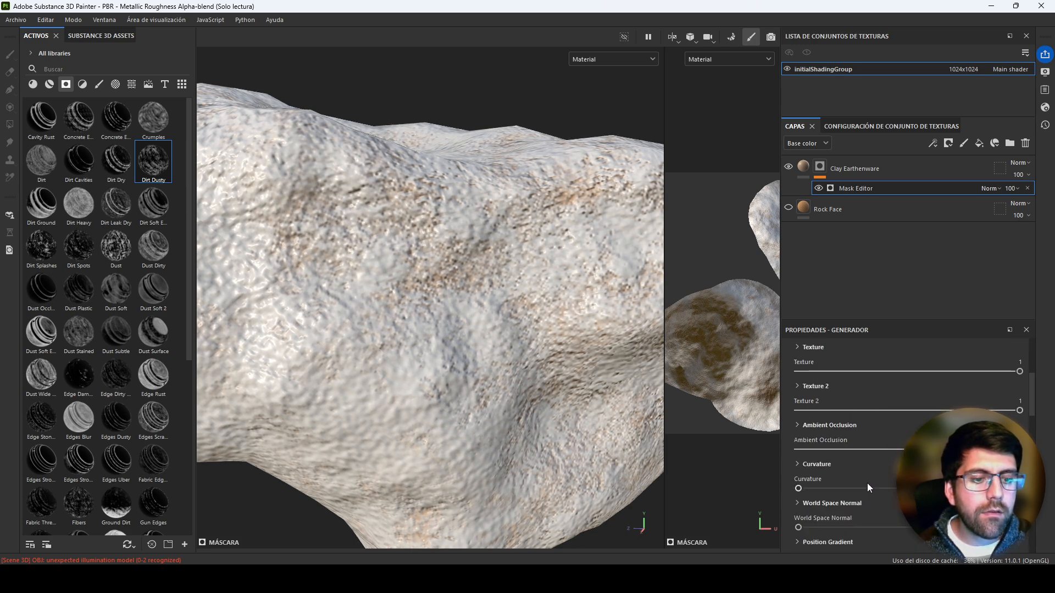
drag(883, 488, 907, 489)
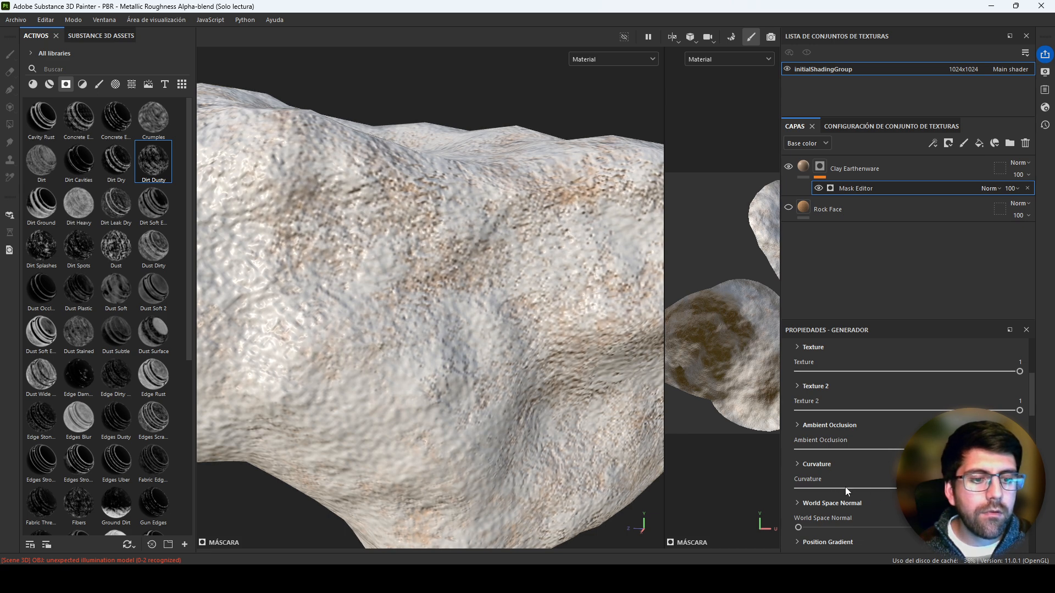
Step: Set the Mask Editor generator's Global Blur to 0.2 and Global Balance to 0.74
scroll(846, 488, down, 3)
scroll(838, 418, up, 5)
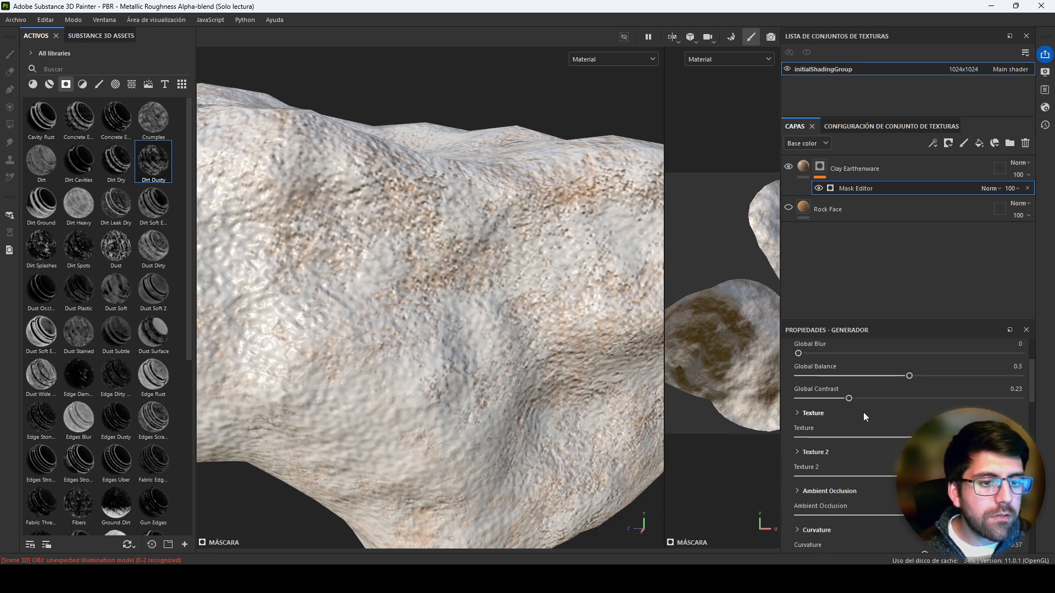
scroll(863, 412, up, 1)
mouse_move(820, 388)
mouse_down()
mouse_move(851, 388)
mouse_move(798, 388)
mouse_up()
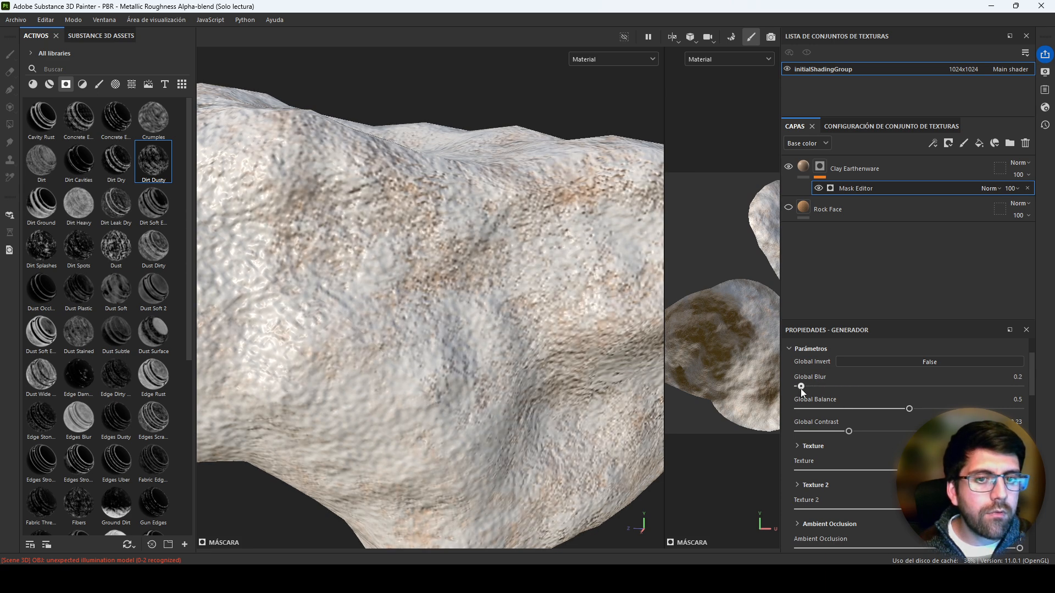
drag(908, 410, 961, 409)
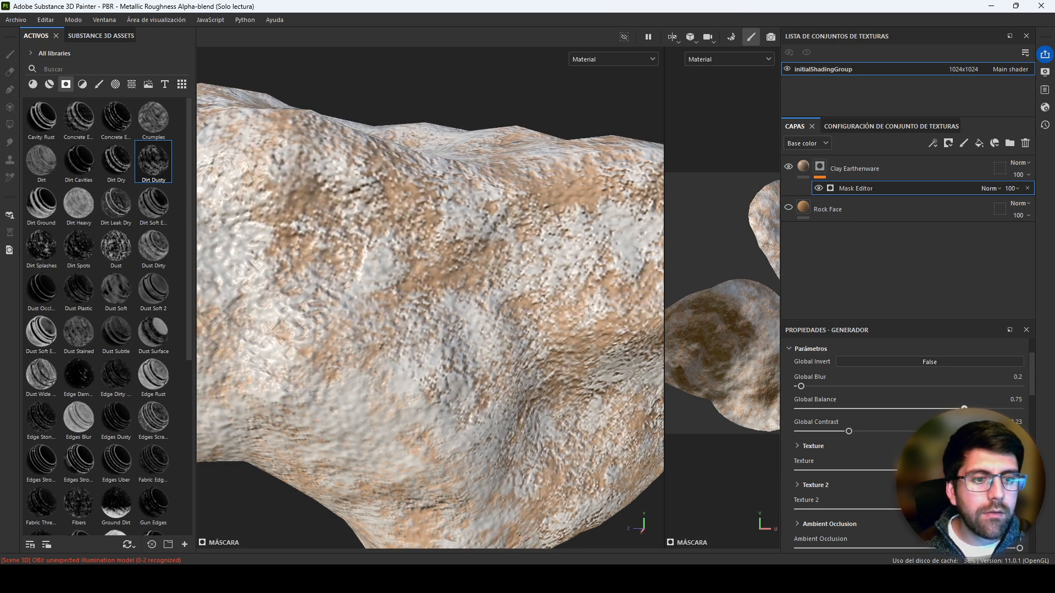
Step: Show the Rock Face layer again and inspect the two blended materials around the rock
scroll(327, 223, down, 5)
alt+drag(327, 223, 522, 269)
click(788, 209)
alt+drag(374, 242, 463, 250)
scroll(537, 334, up, 4)
scroll(463, 250, down, 3)
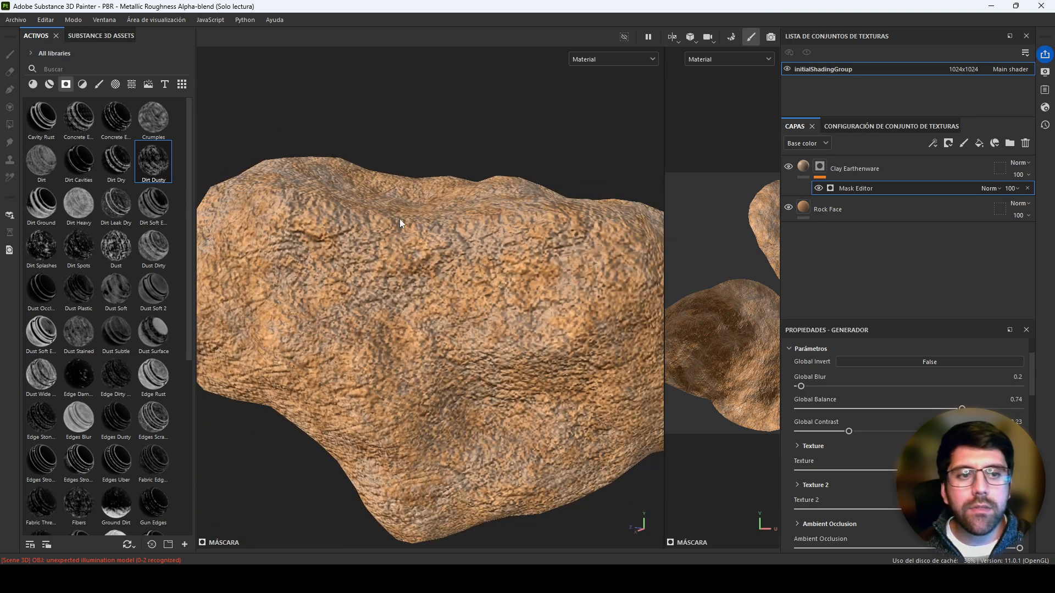
Step: Change the Clay Earthenware fill's Clay Color to a dark muted green with hue 0.352 and check it around the rock
click(840, 169)
scroll(849, 433, down, 3)
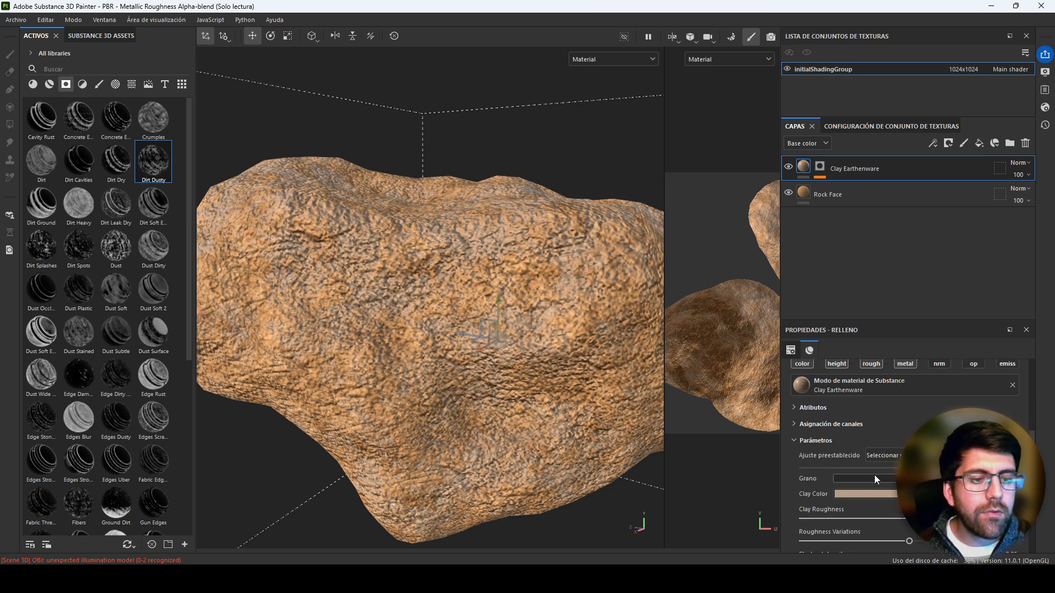
click(884, 494)
click(971, 457)
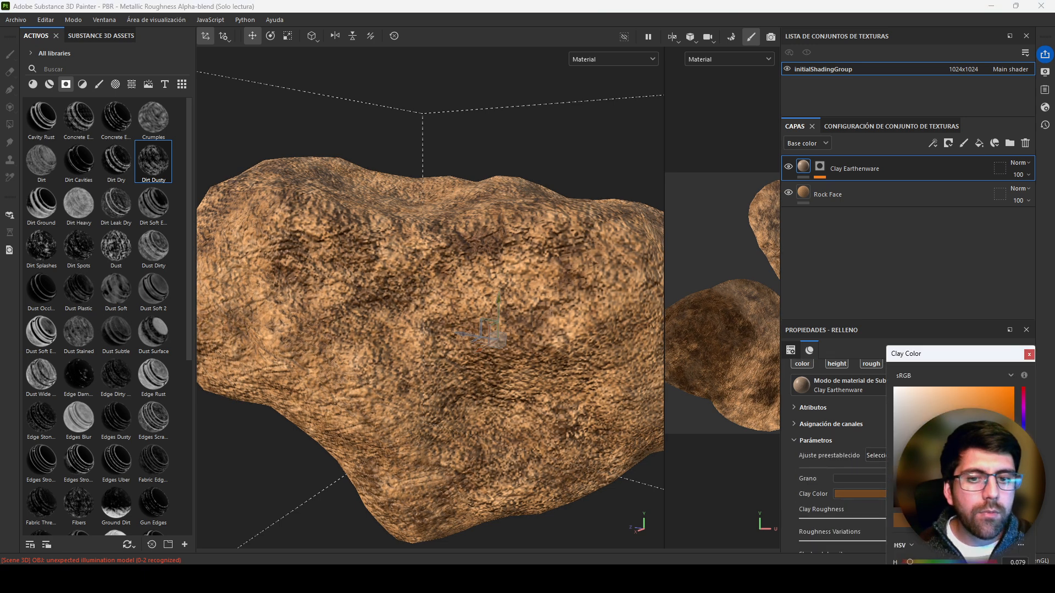
drag(972, 457, 965, 445)
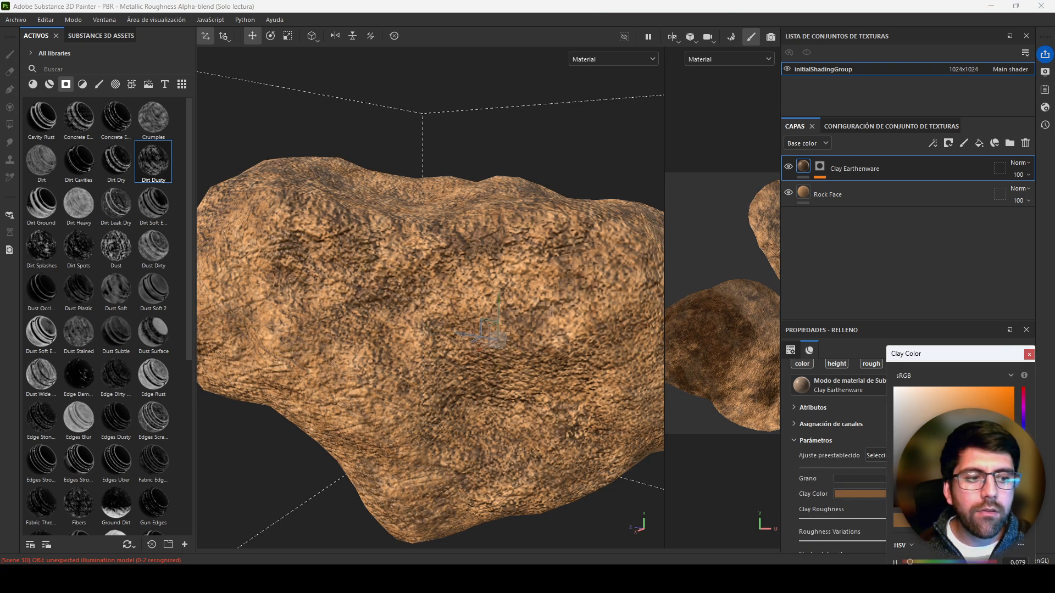
click(1023, 468)
drag(958, 471, 931, 461)
alt+right_drag(512, 345, 212, 66)
alt+drag(330, 121, 497, 138)
alt+drag(509, 289, 592, 267)
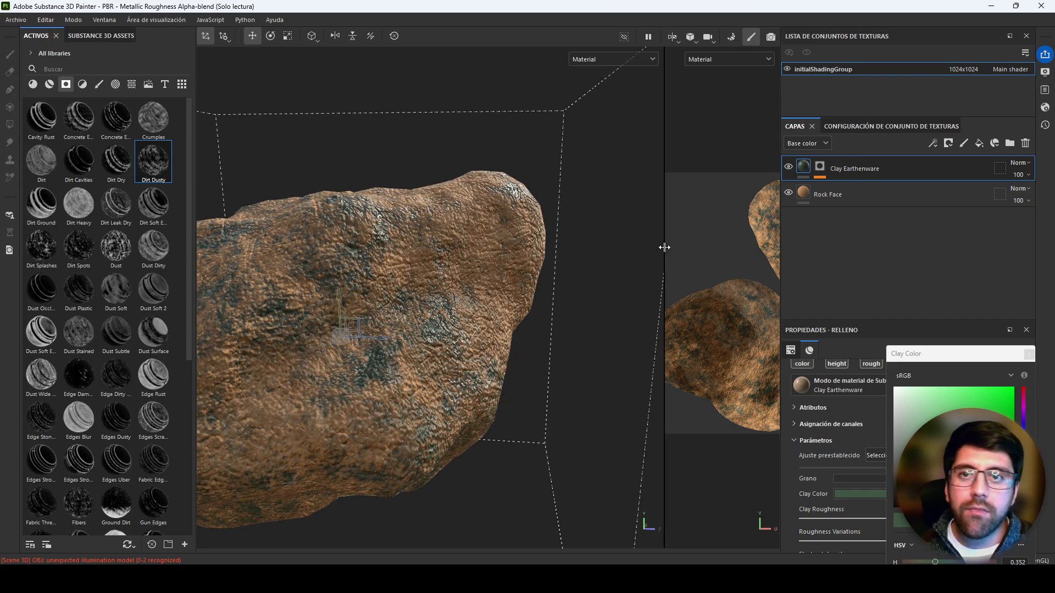
alt+drag(458, 223, 346, 264)
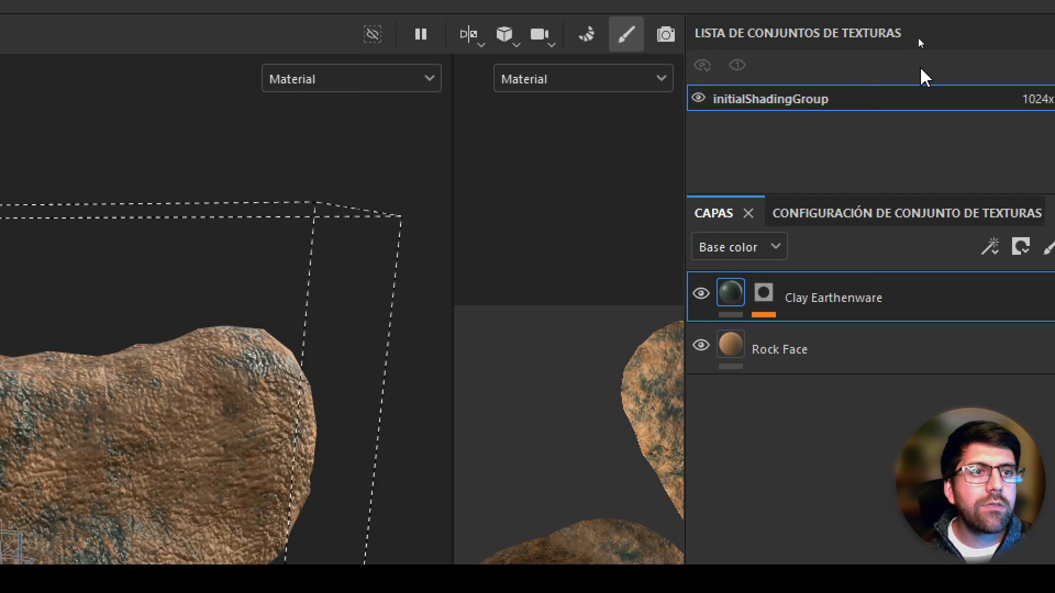
Step: Rename the initialShadingGroup texture set to "rock"
double_click(814, 99)
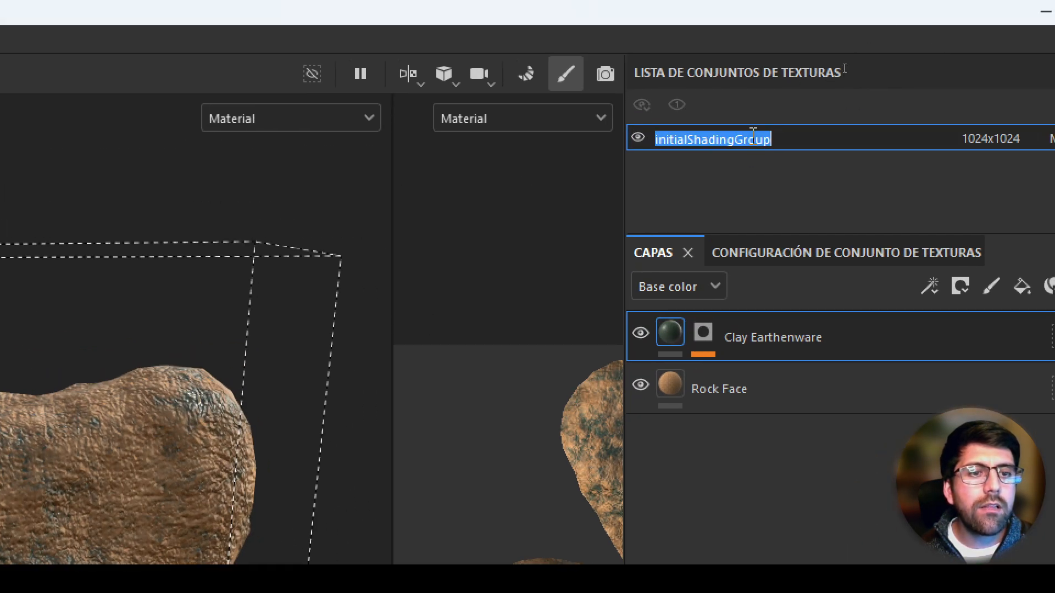
click(774, 136)
drag(799, 134, 531, 131)
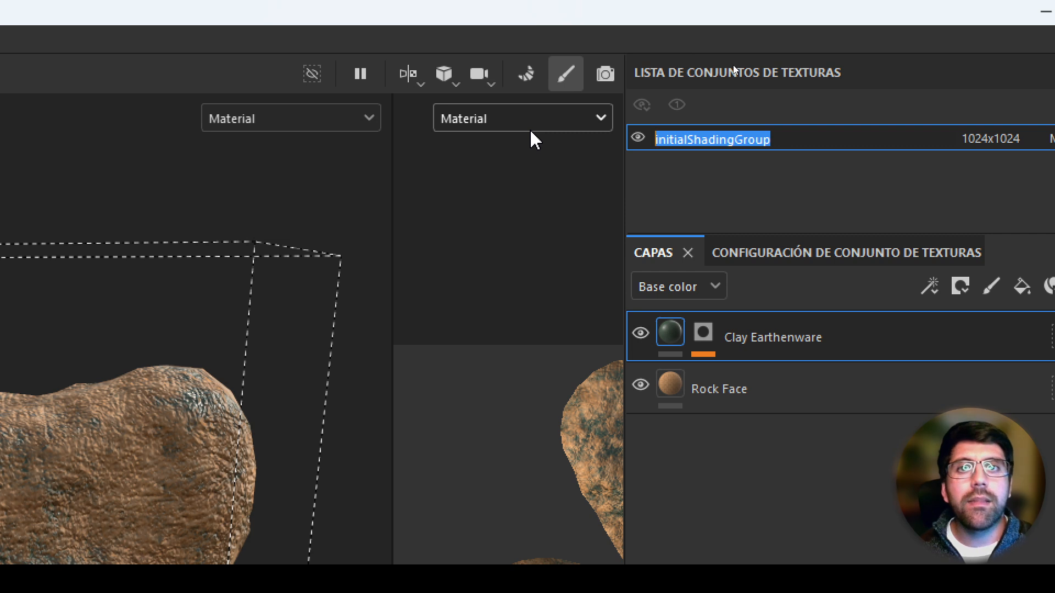
text(ROCK)
key(BackSpace)
key(BackSpace)
key(BackSpace)
key(BackSpace)
text(rock)
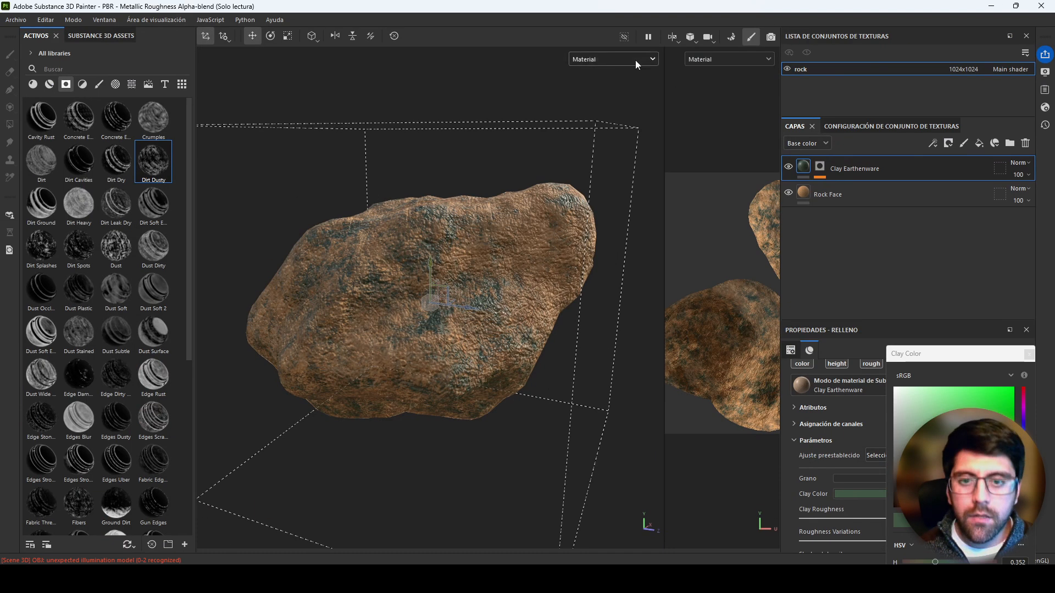
Step: Open the texture export settings and set the output directory to a new folder named rockUnityTextures inside Documents > TUTORIALVR
click(14, 21)
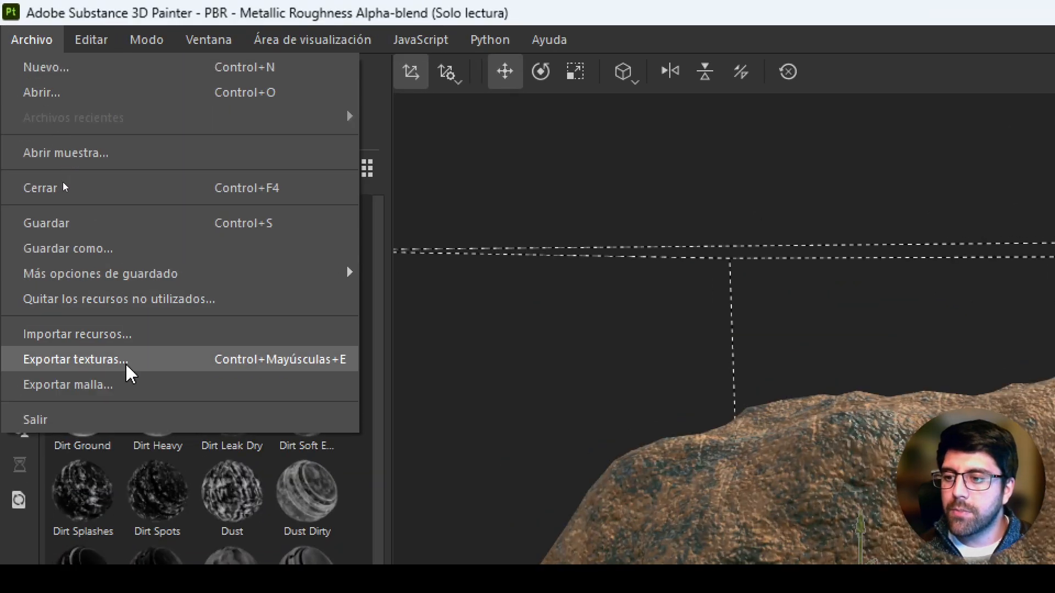
click(128, 371)
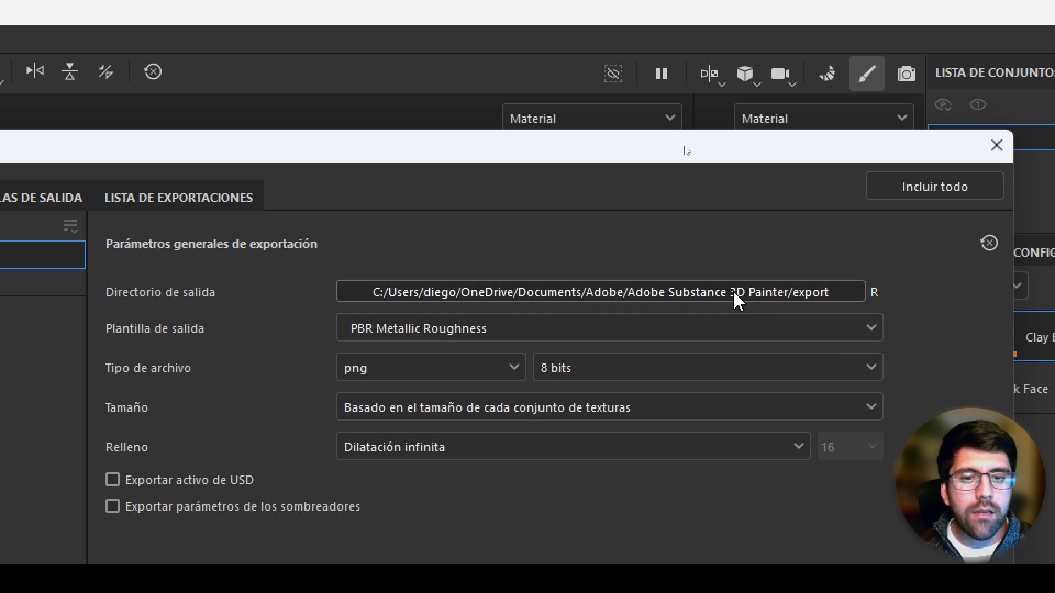
click(736, 300)
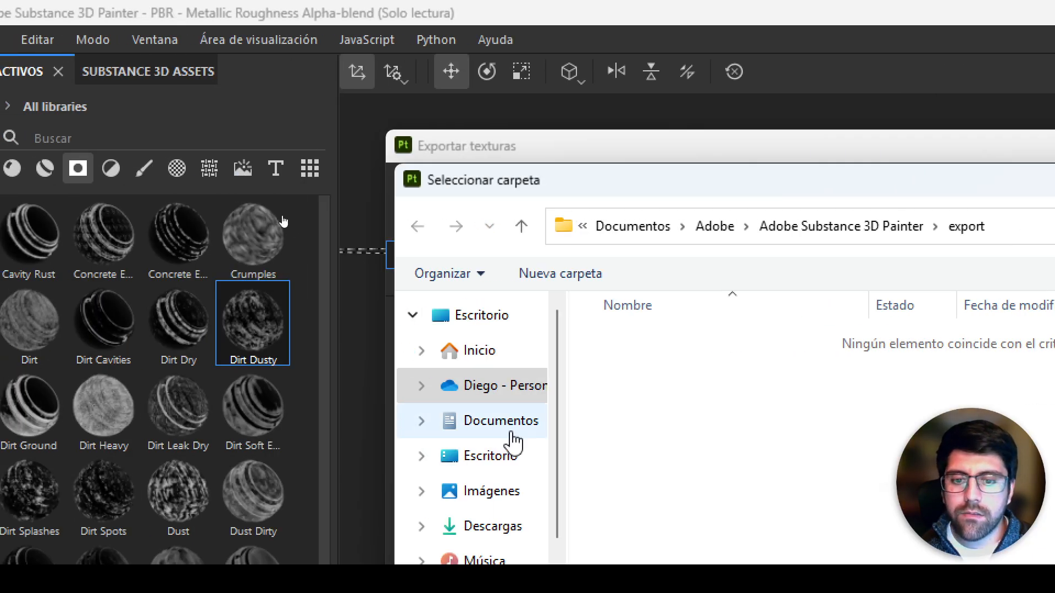
click(511, 434)
scroll(687, 484, down, 1)
double_click(654, 584)
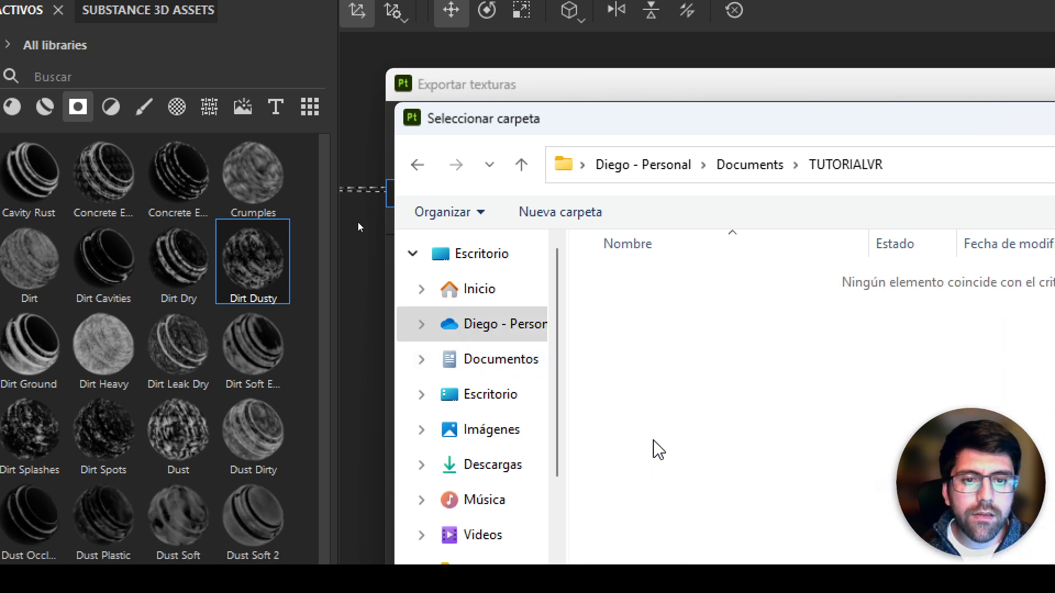
click(599, 218)
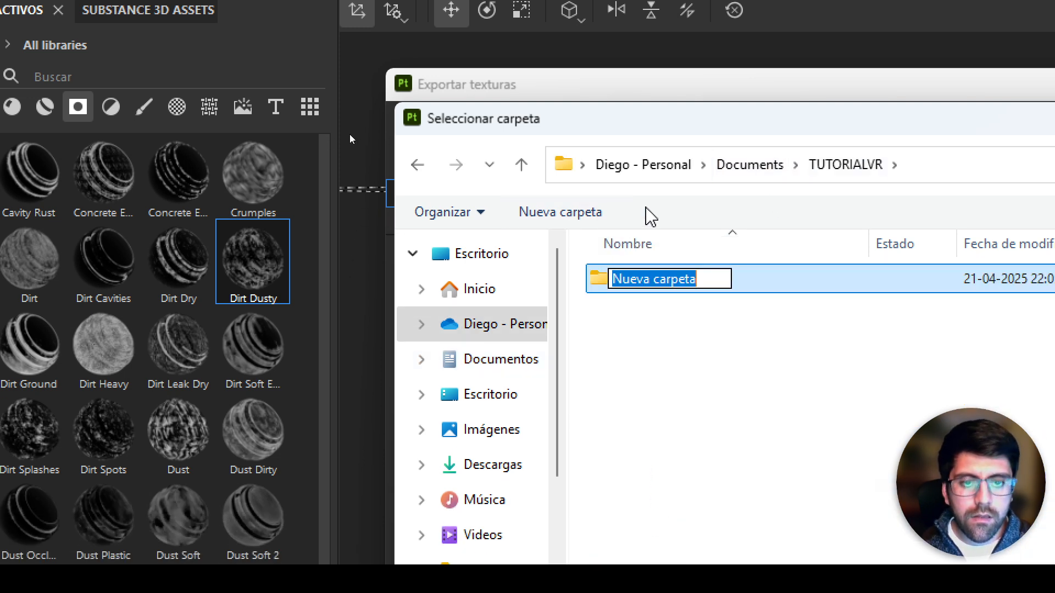
text(rockUni)
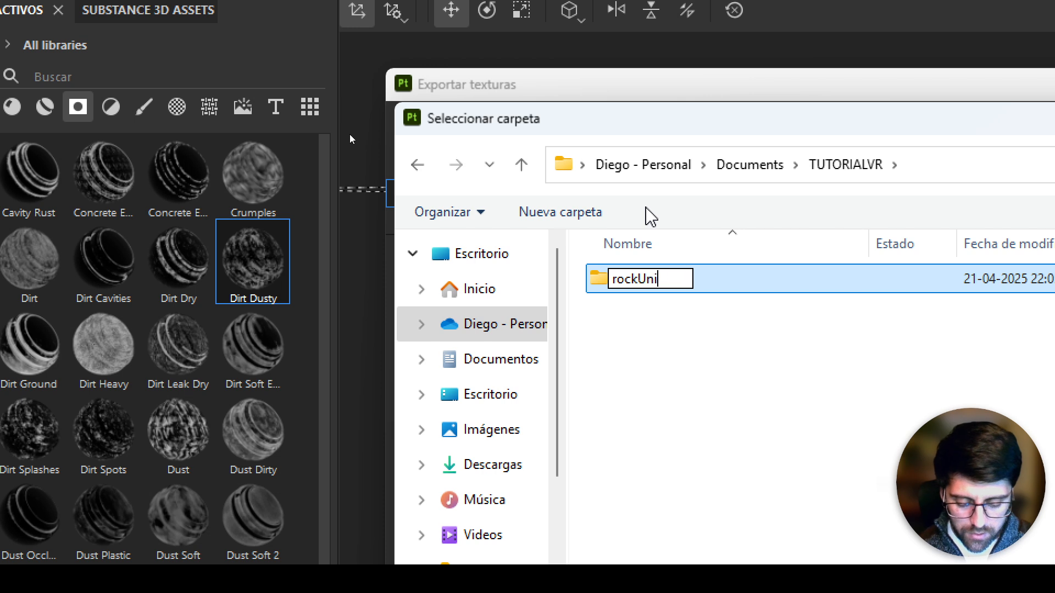
text(tyTextures)
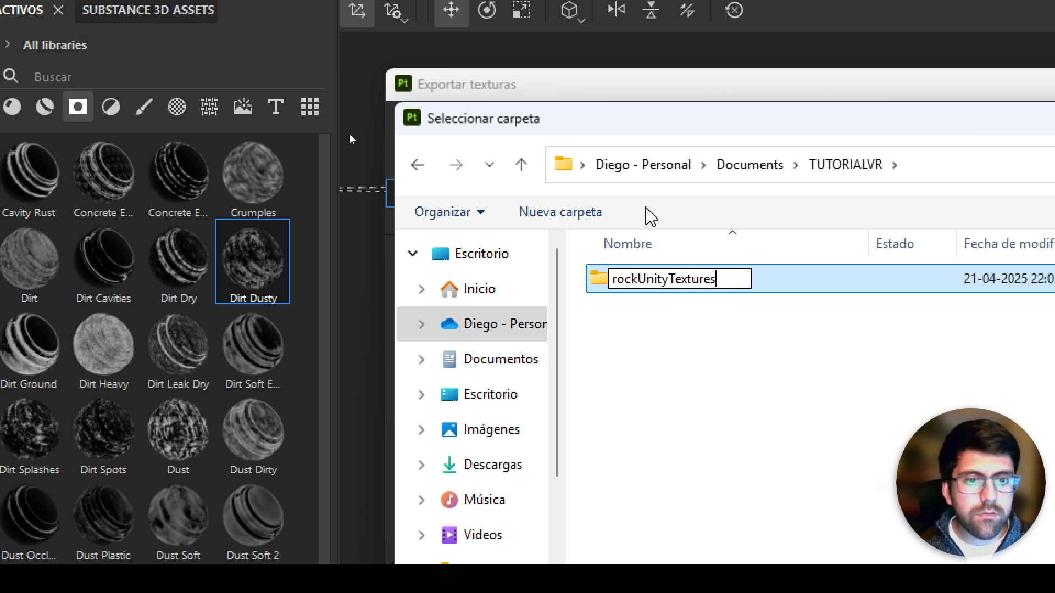
key(Return)
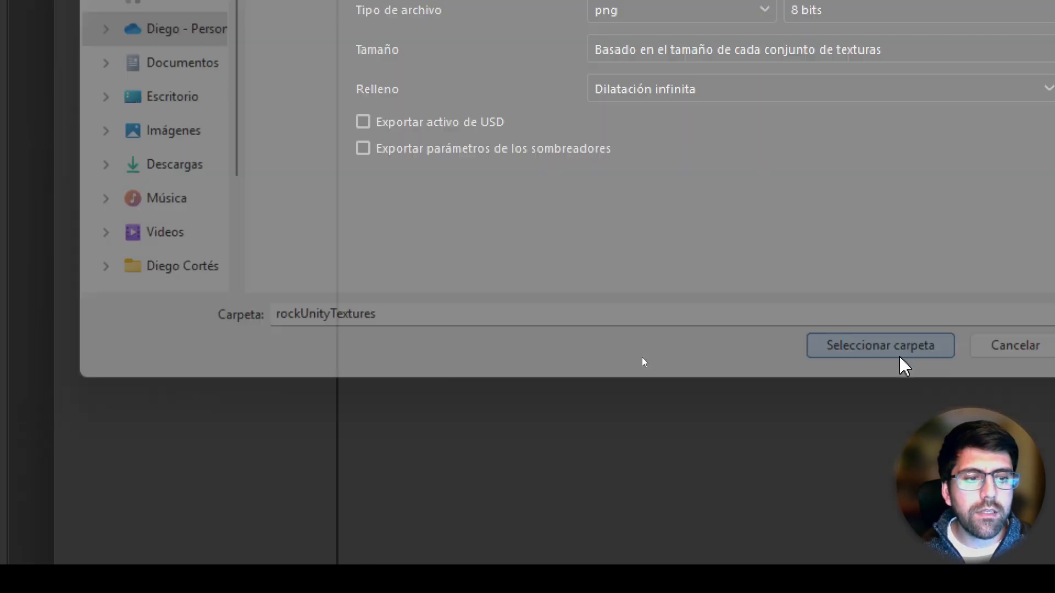
click(900, 362)
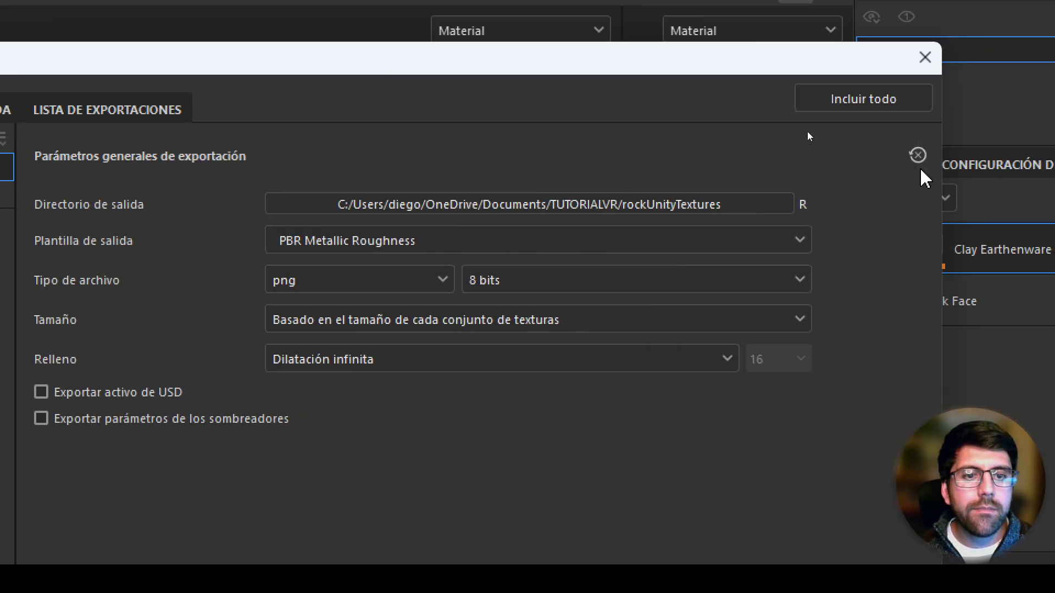
Step: Set the output template to Unity Universal Render Pipeline (Metallic Standard) and export the rock textures
click(358, 246)
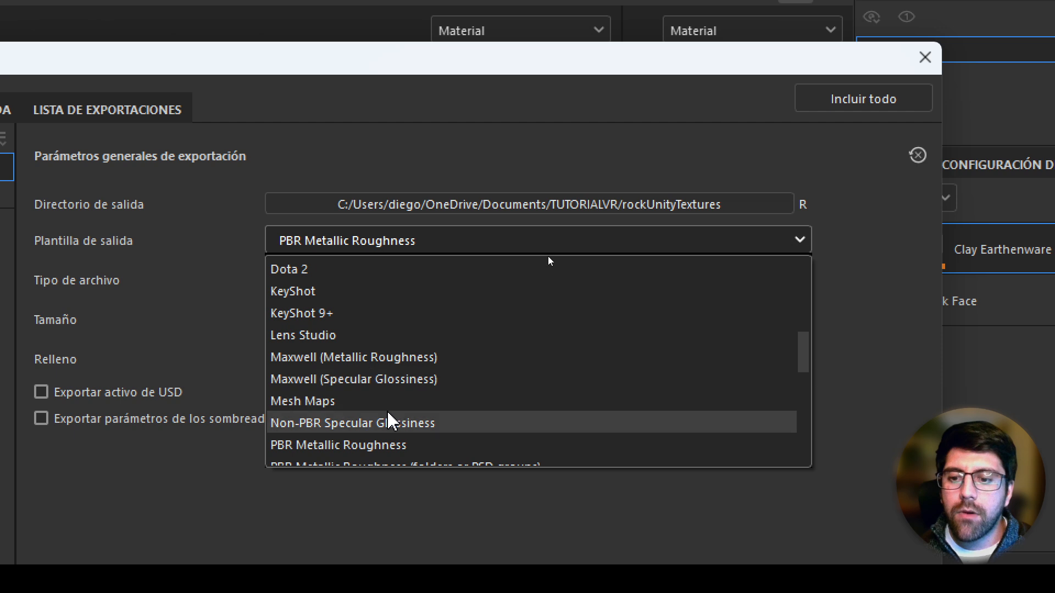
scroll(392, 429, up, 5)
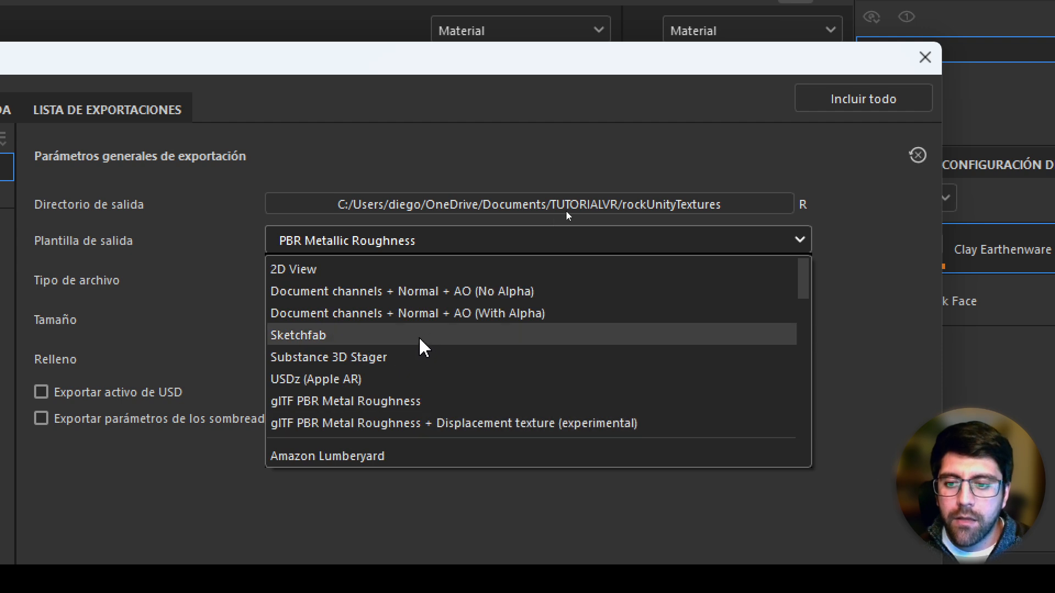
drag(807, 277, 814, 417)
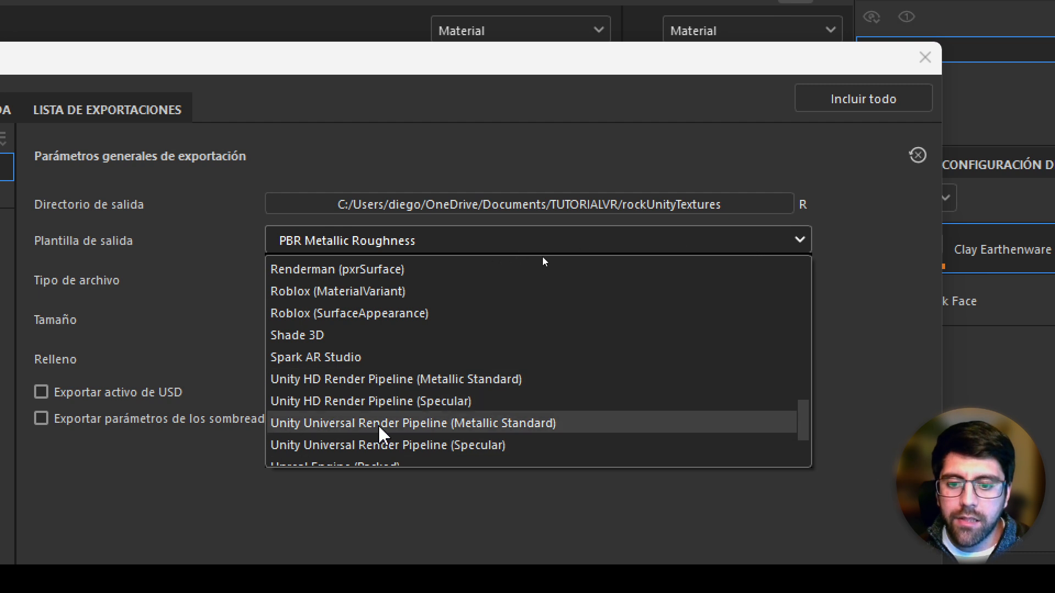
scroll(412, 427, down, 1)
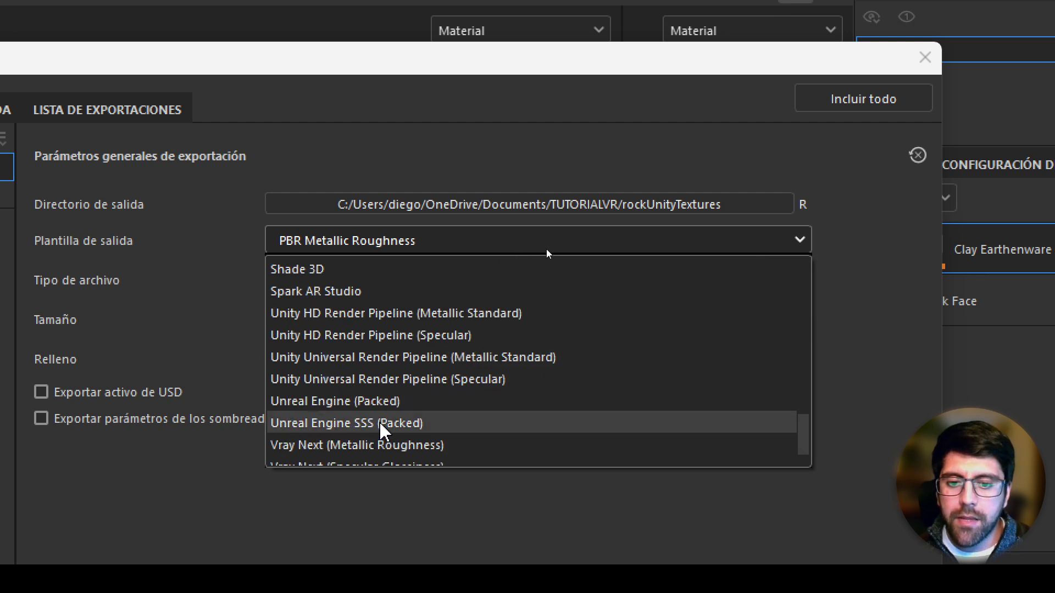
click(433, 357)
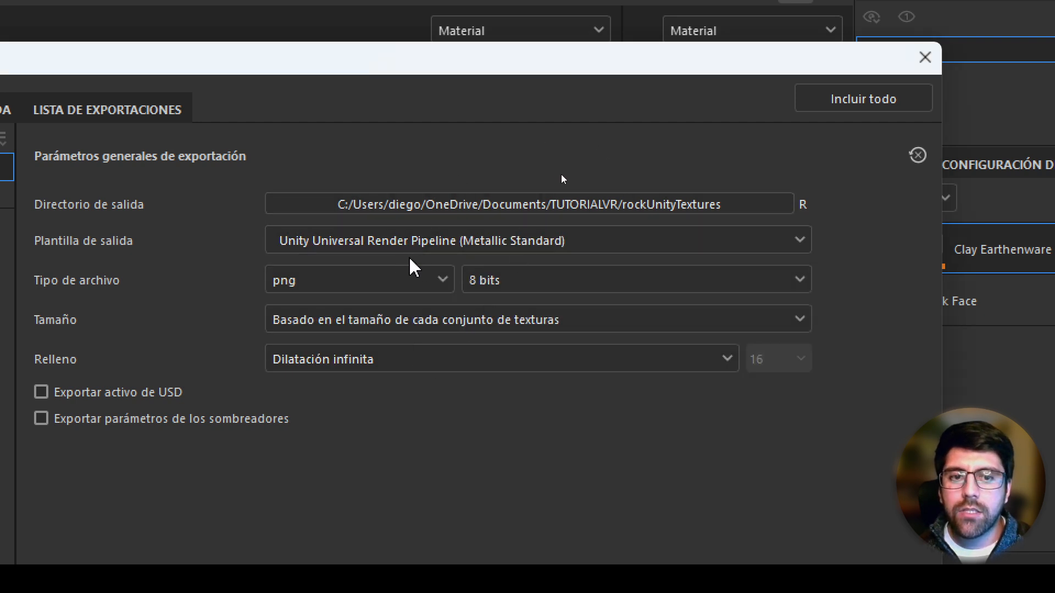
mouse_move(336, 291)
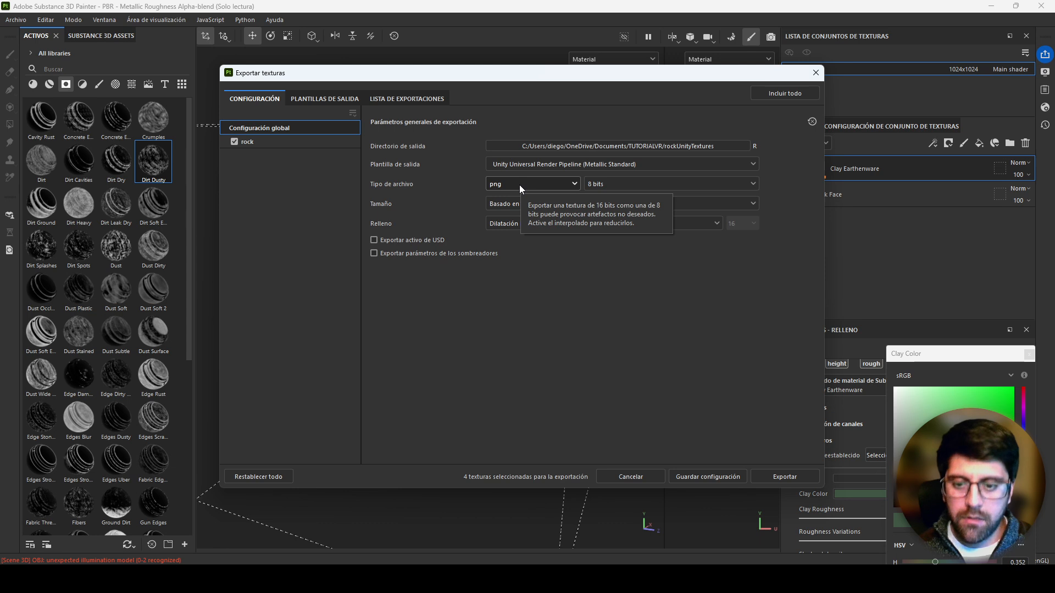
click(792, 478)
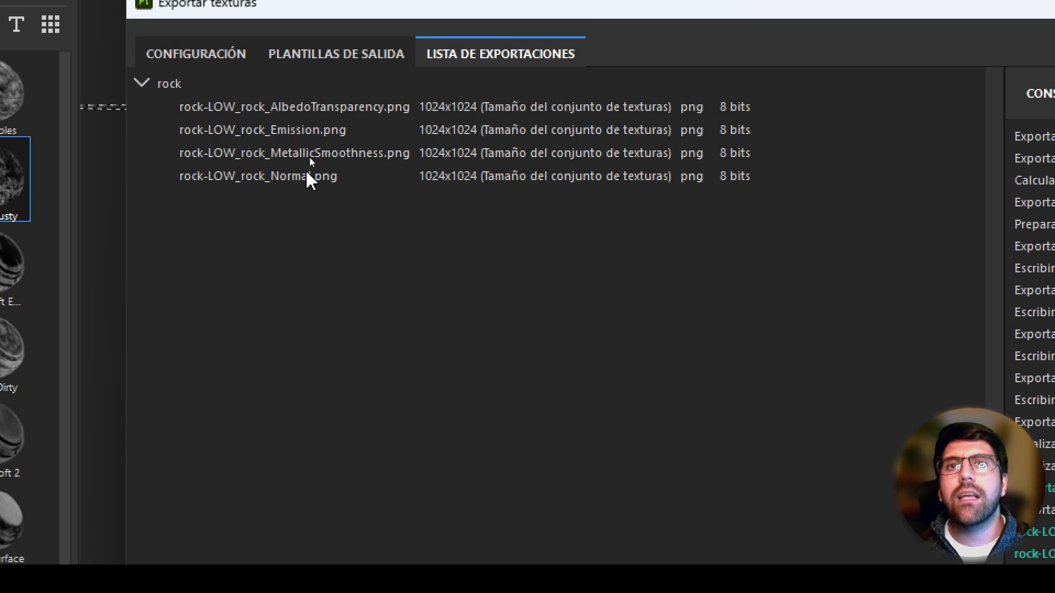
Step: Review the exported file list and the output maps of the Unity Universal Render Pipeline (Metallic Standard) template, then close the export window
mouse_move(309, 177)
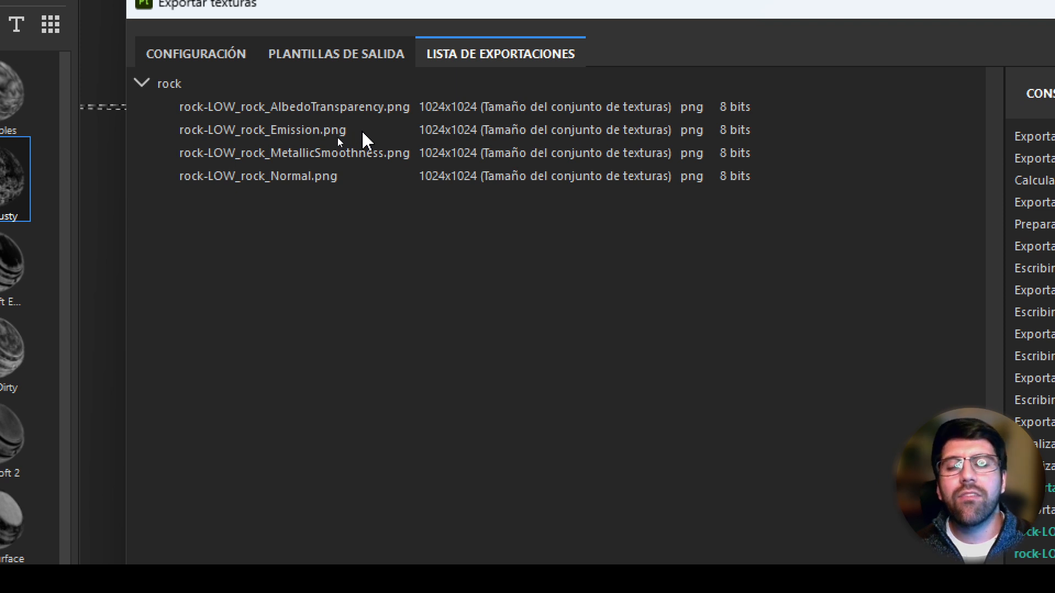
mouse_move(356, 117)
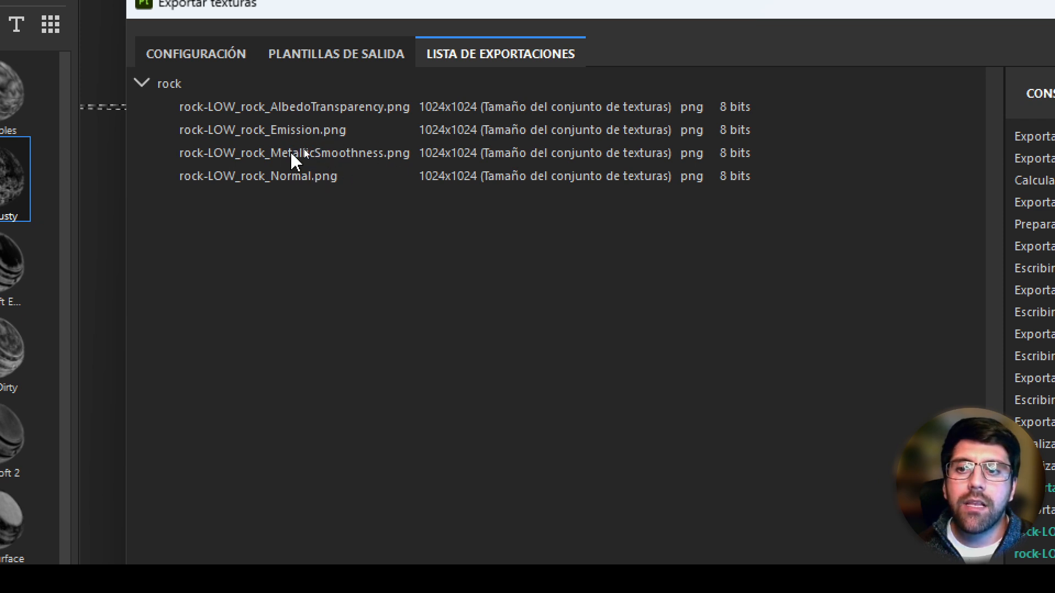
mouse_move(355, 152)
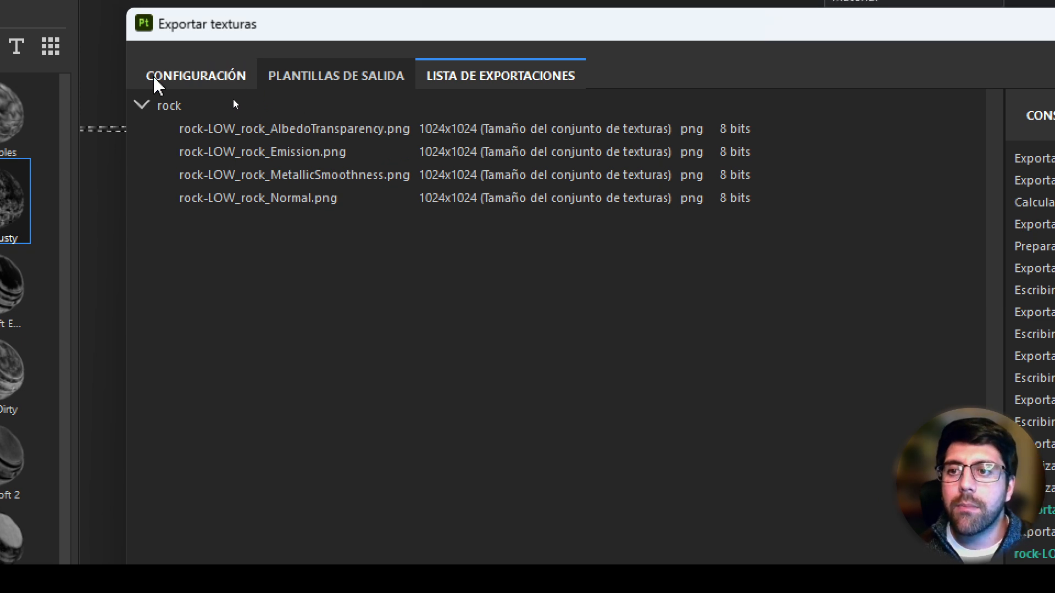
click(207, 78)
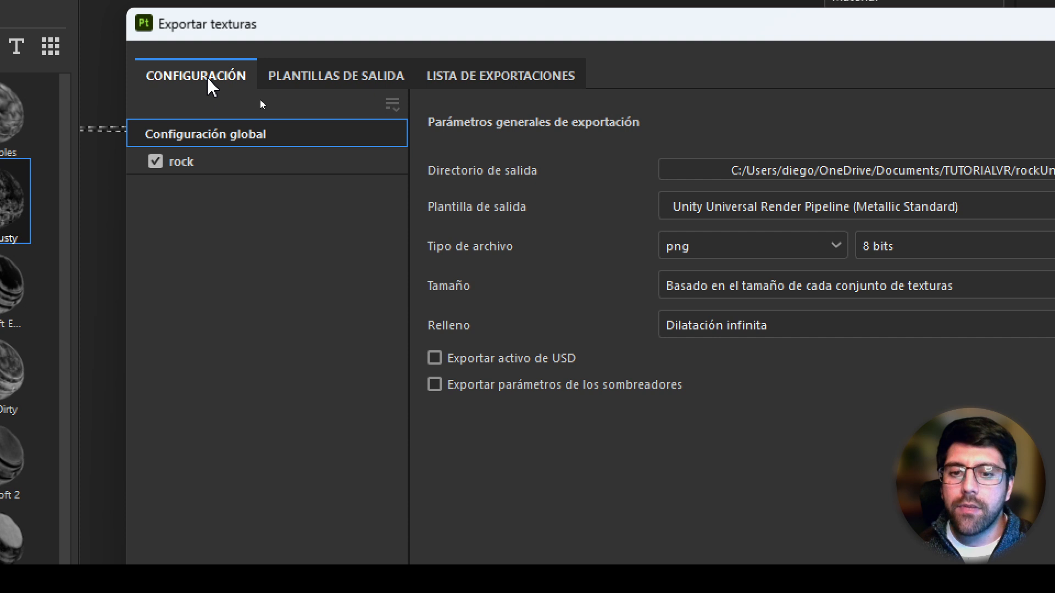
click(310, 77)
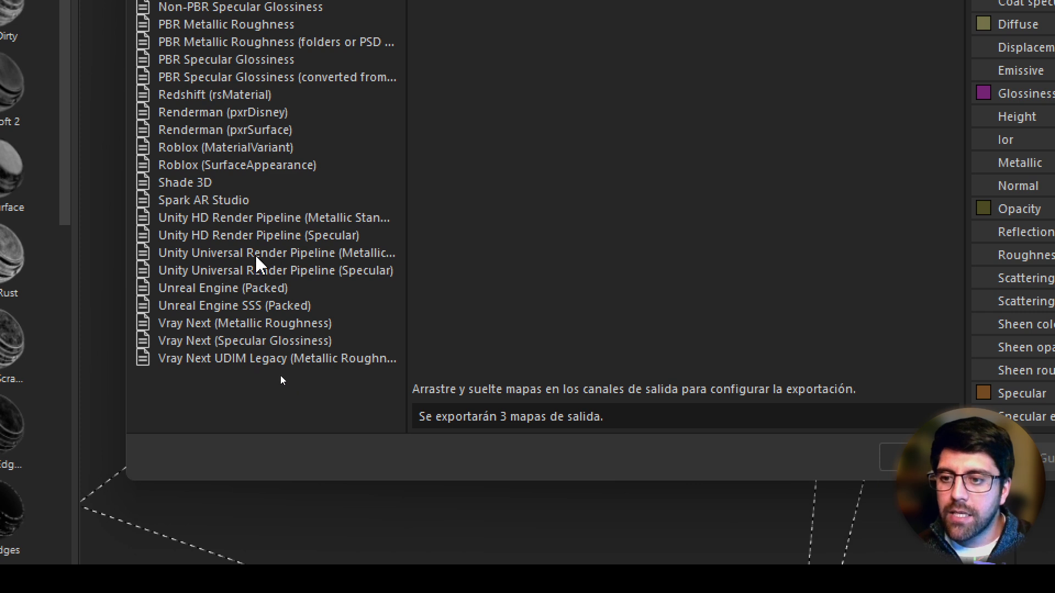
click(200, 255)
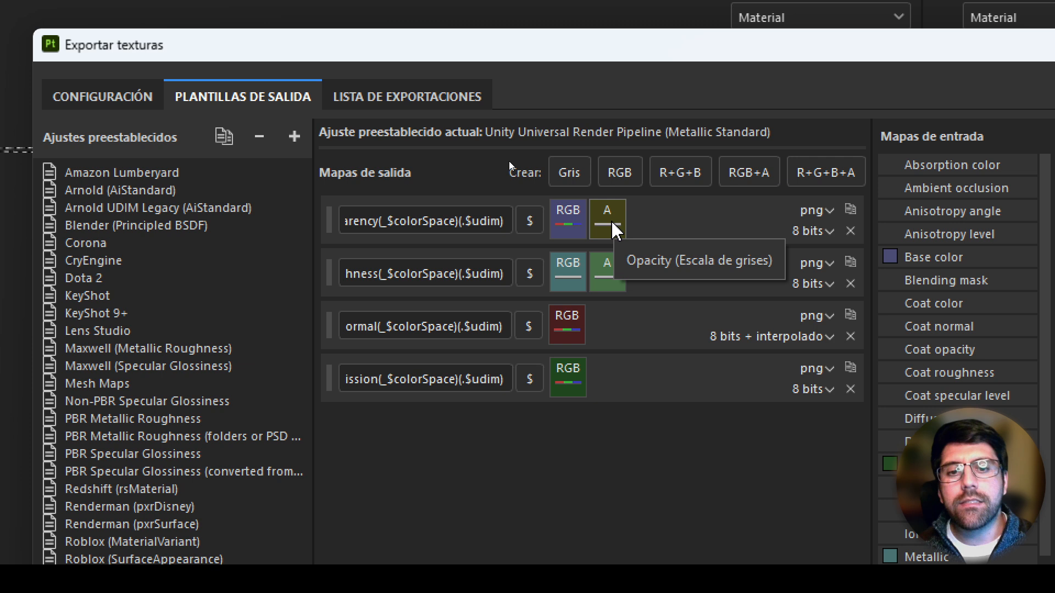
click(369, 273)
drag(369, 273, 252, 273)
click(449, 272)
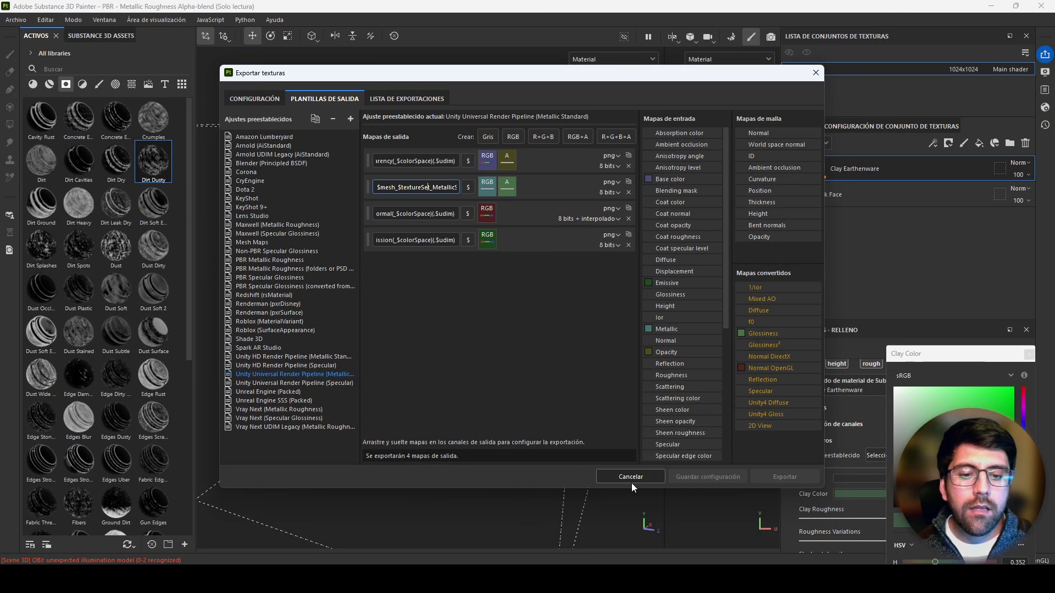
click(631, 476)
Step: Switch to File Explorer, open the rockUnityTextures folder and inspect the exported AlbedoTransparency map up close
key(alt+Tab)
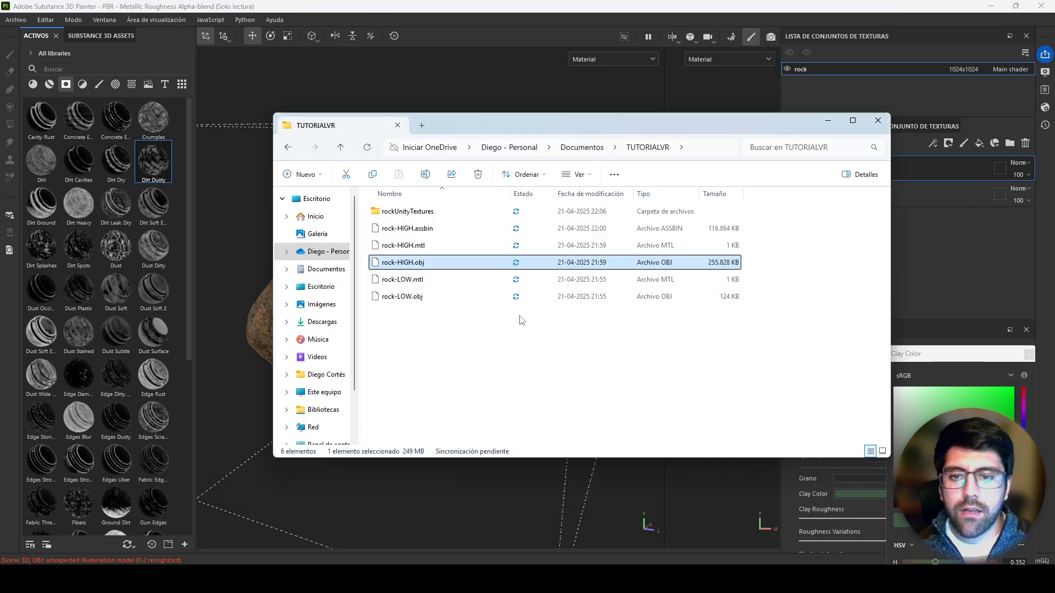
double_click(404, 213)
click(402, 214)
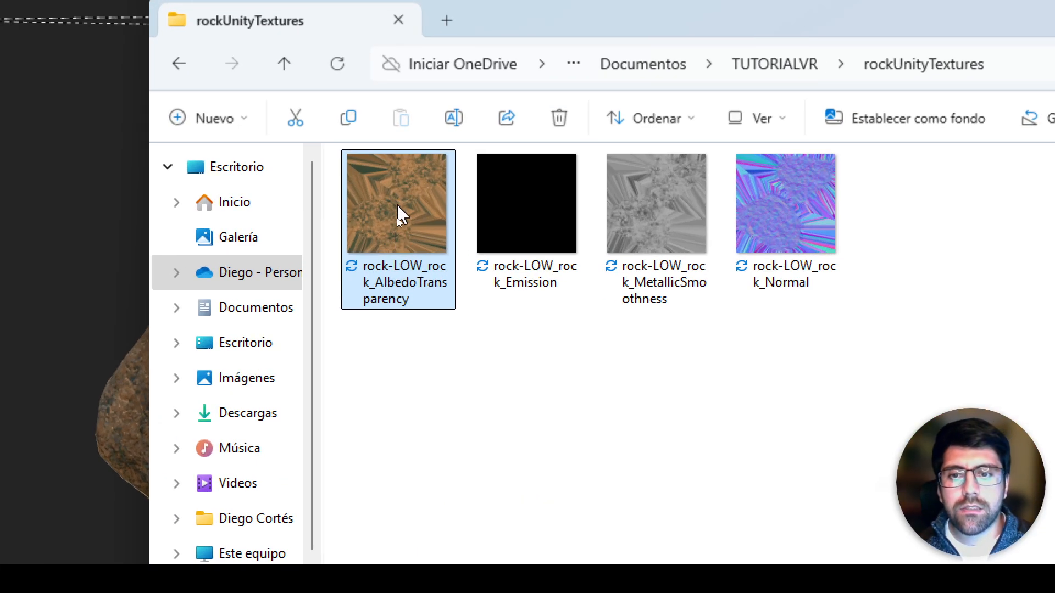
double_click(400, 214)
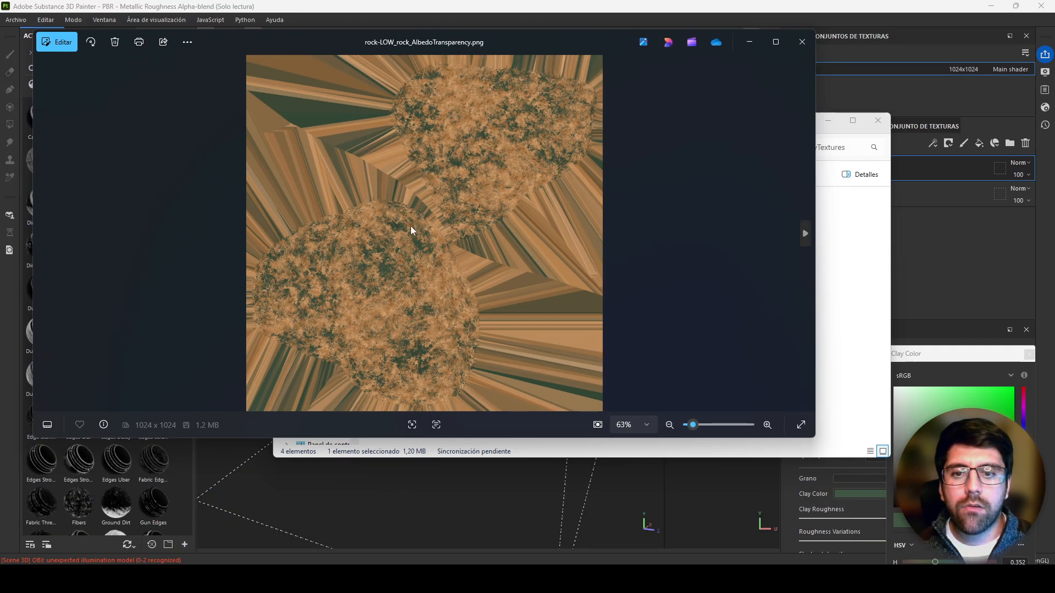
scroll(413, 235, up, 3)
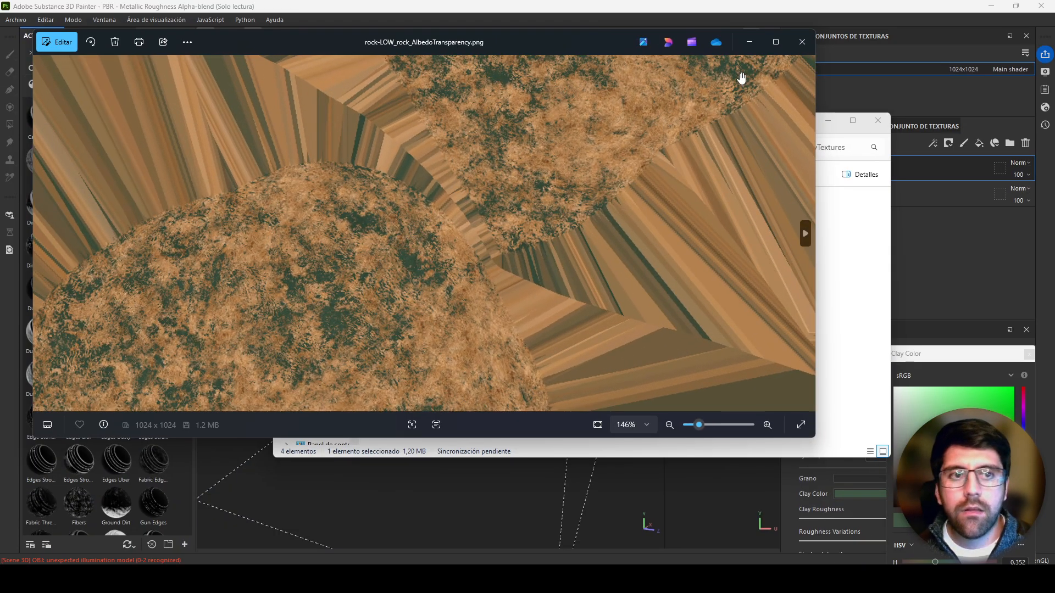
click(802, 42)
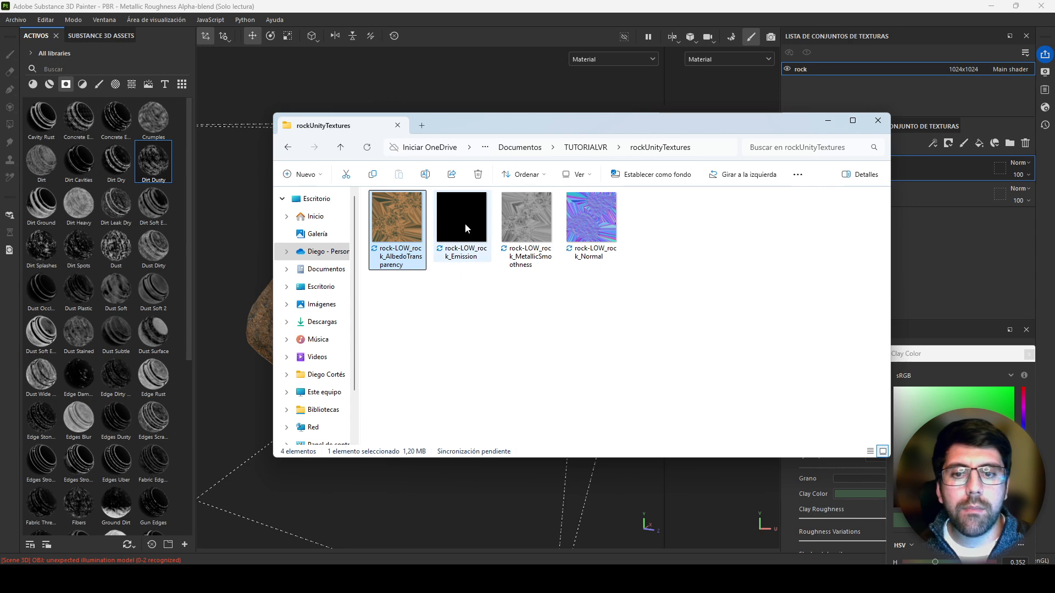
Step: Inspect the exported Emission, MetallicSmoothness and Normal maps of the rock one after another
double_click(464, 223)
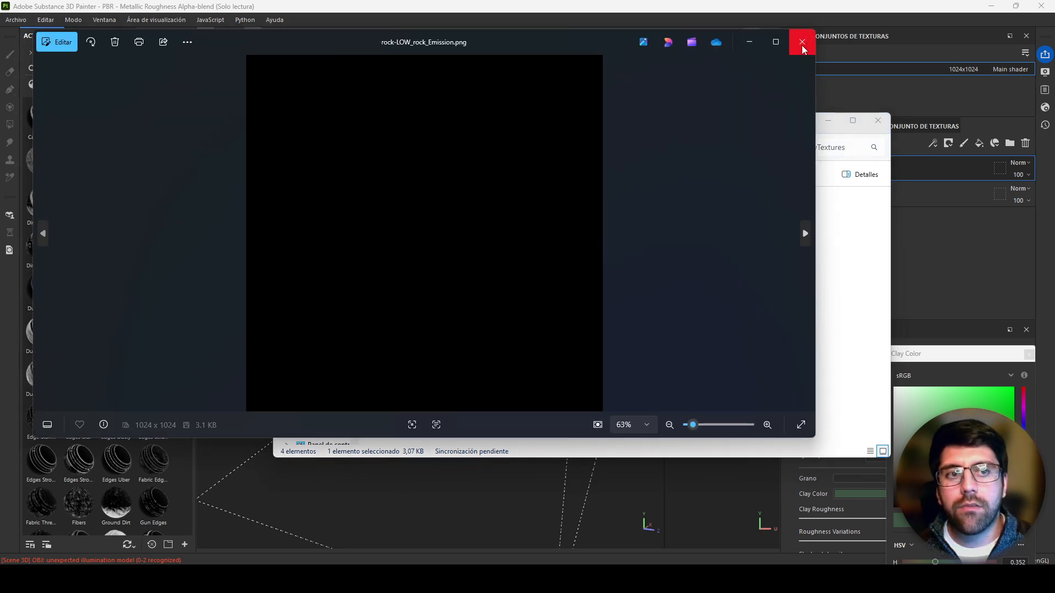
click(801, 40)
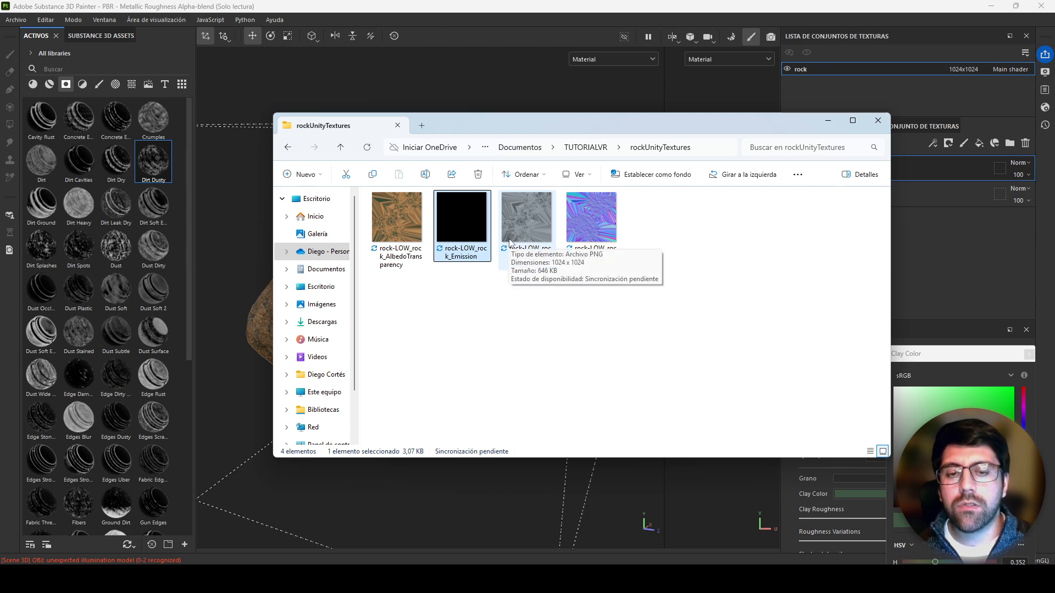
double_click(533, 225)
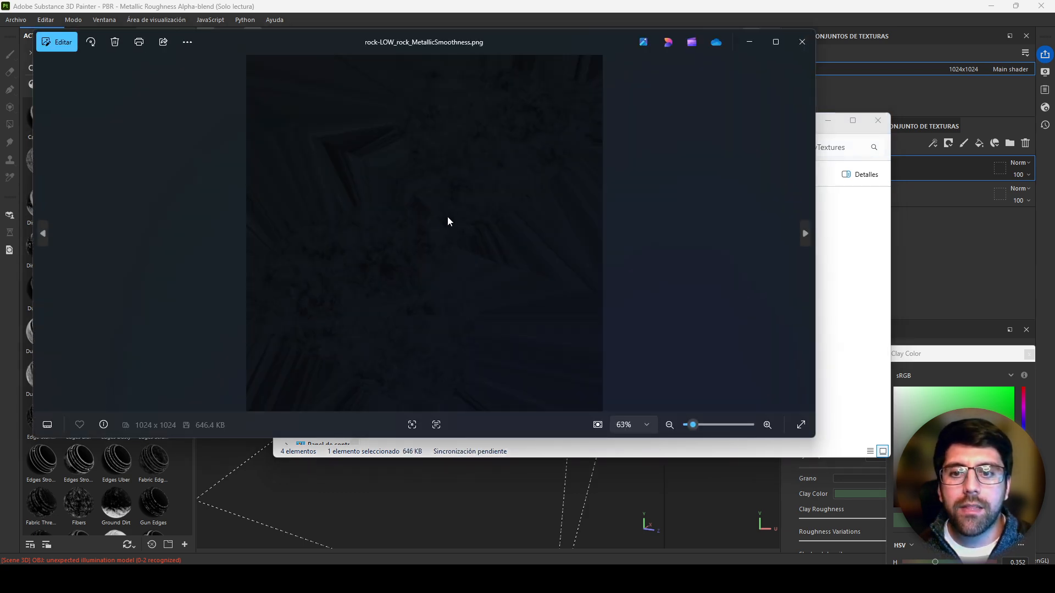
scroll(432, 222, up, 4)
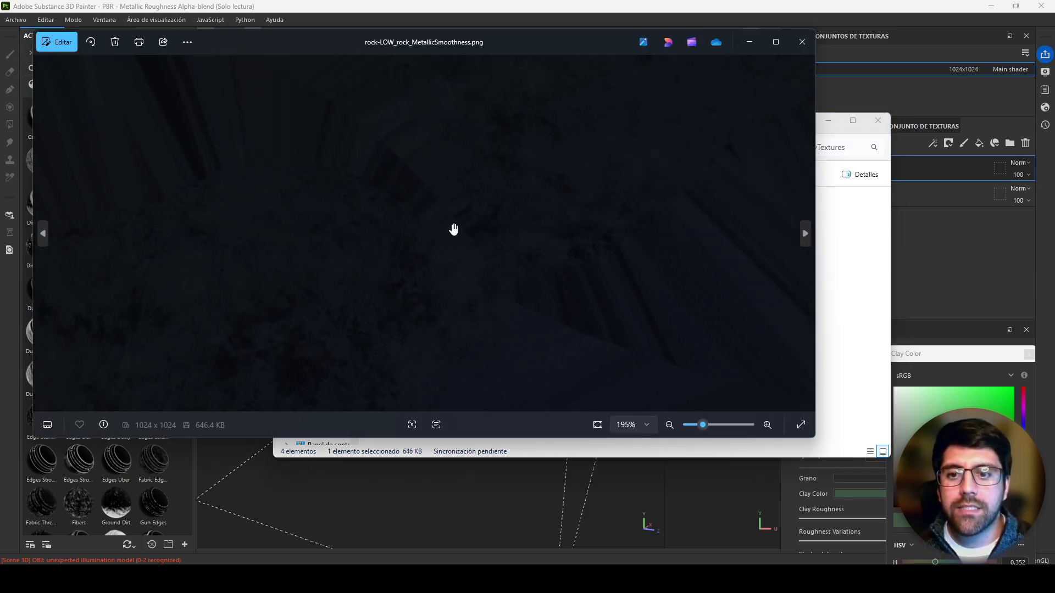
scroll(455, 231, down, 4)
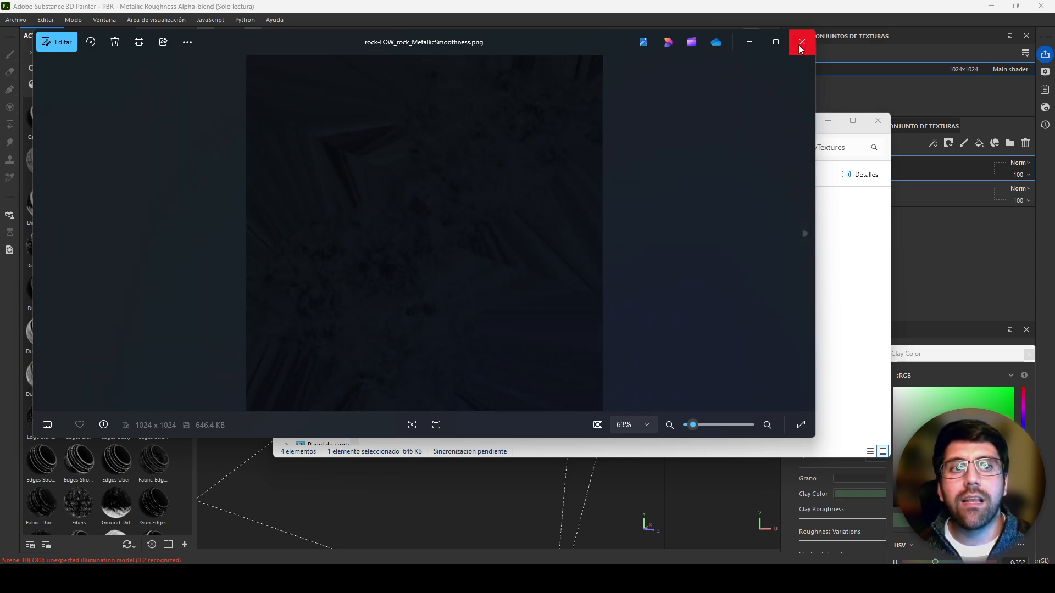
click(802, 47)
double_click(593, 232)
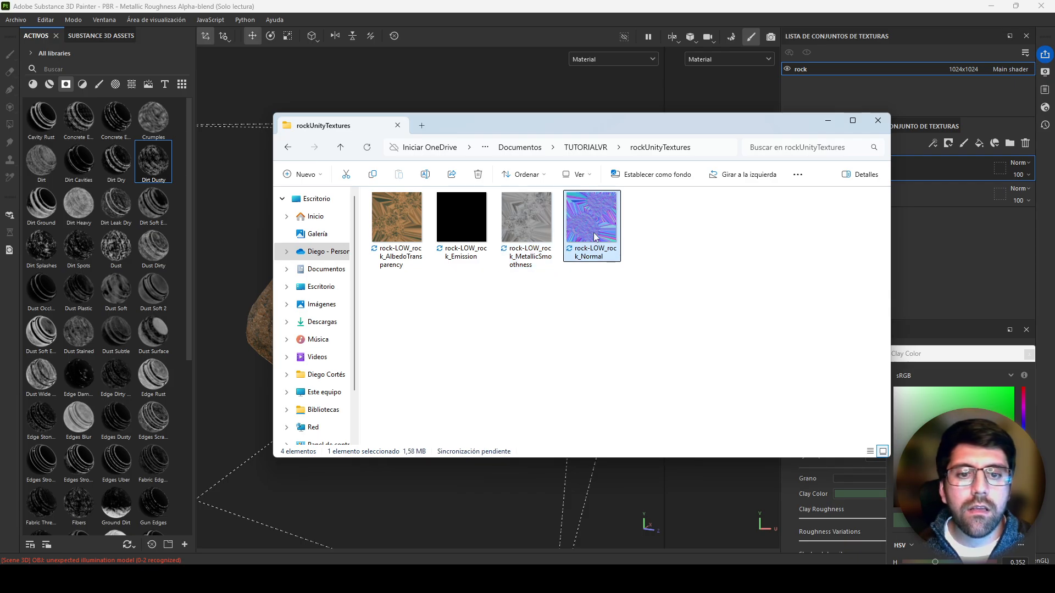
scroll(489, 204, up, 5)
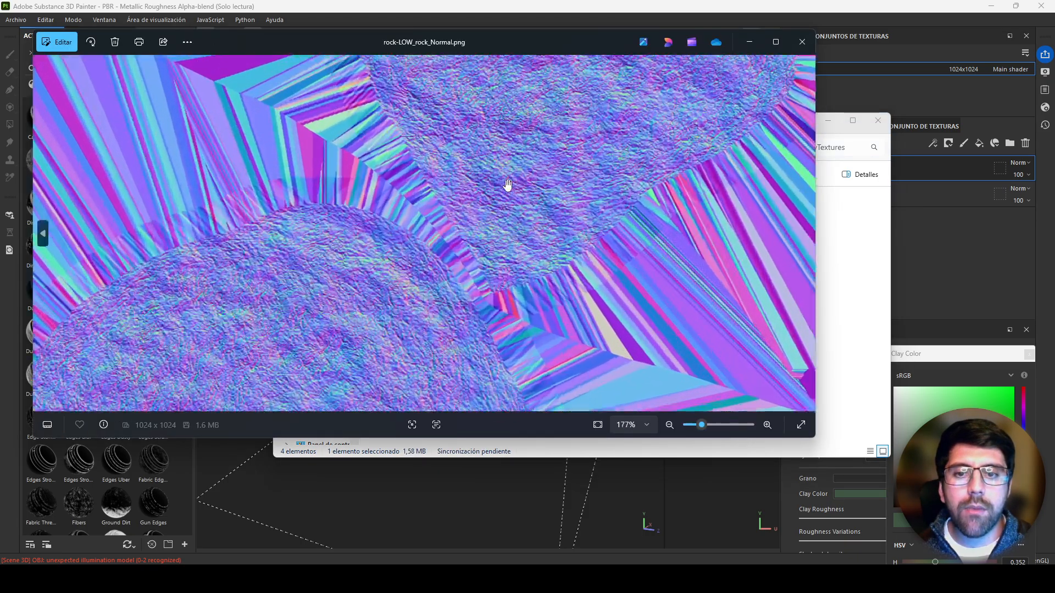
Step: Examine the padding around the UV islands in the exported Normal map, then close the image
scroll(546, 189, up, 2)
scroll(542, 207, down, 6)
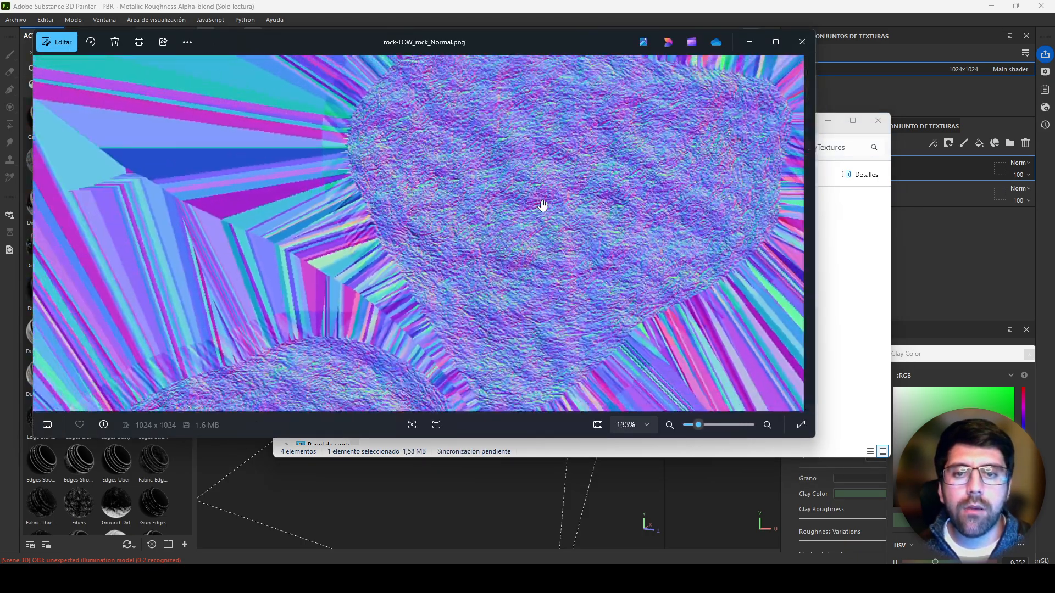
scroll(513, 219, up, 4)
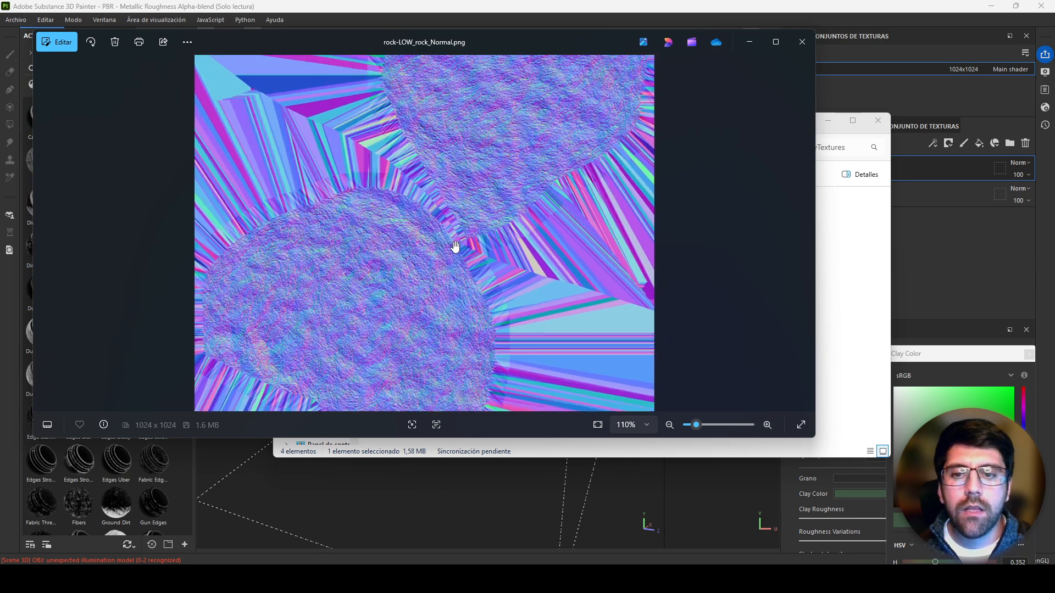
drag(395, 190, 461, 220)
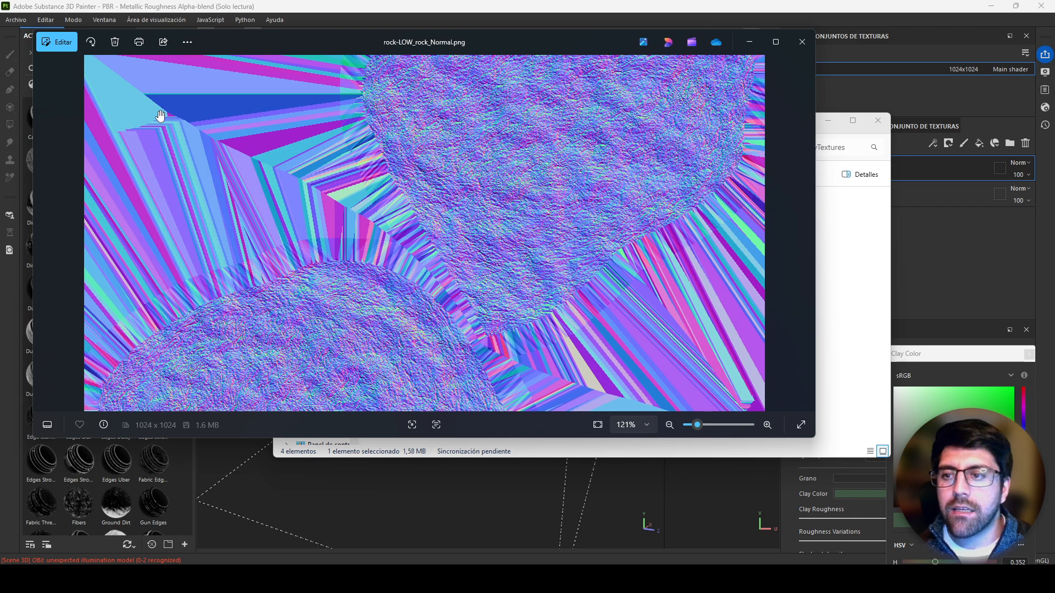
scroll(560, 291, down, 3)
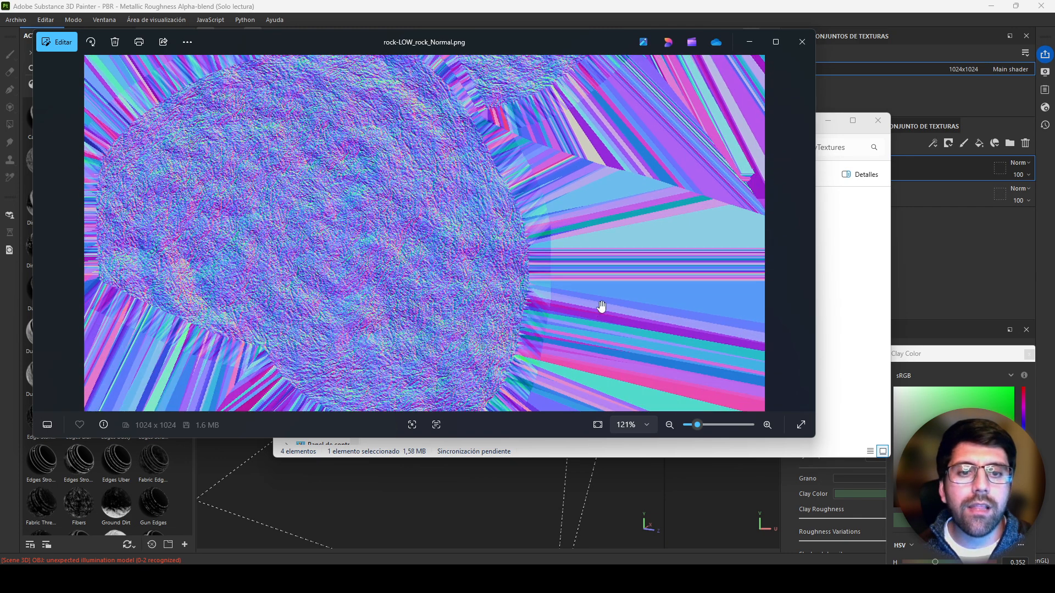
scroll(630, 209, down, 2)
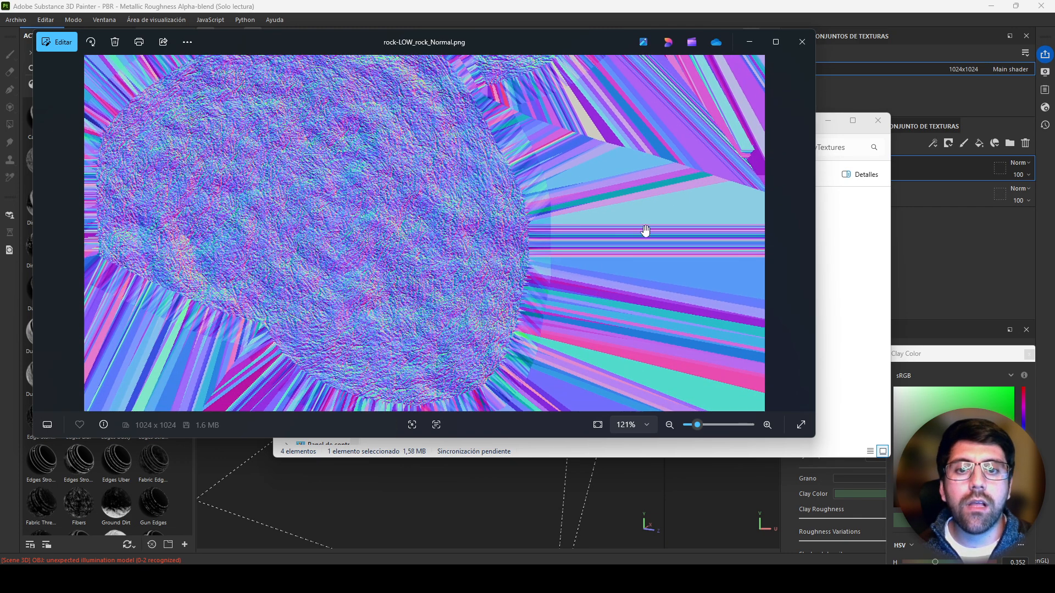
click(802, 42)
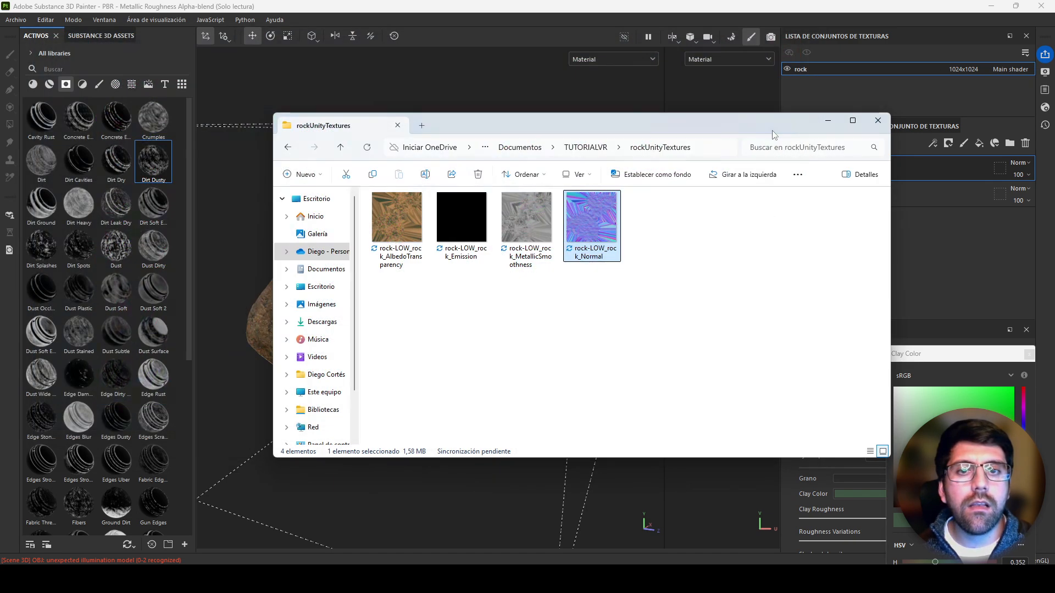
Step: Switch back to Substance 3D Painter, reopen the texture export settings and set the padding to Dilatación + difusión
click(534, 2)
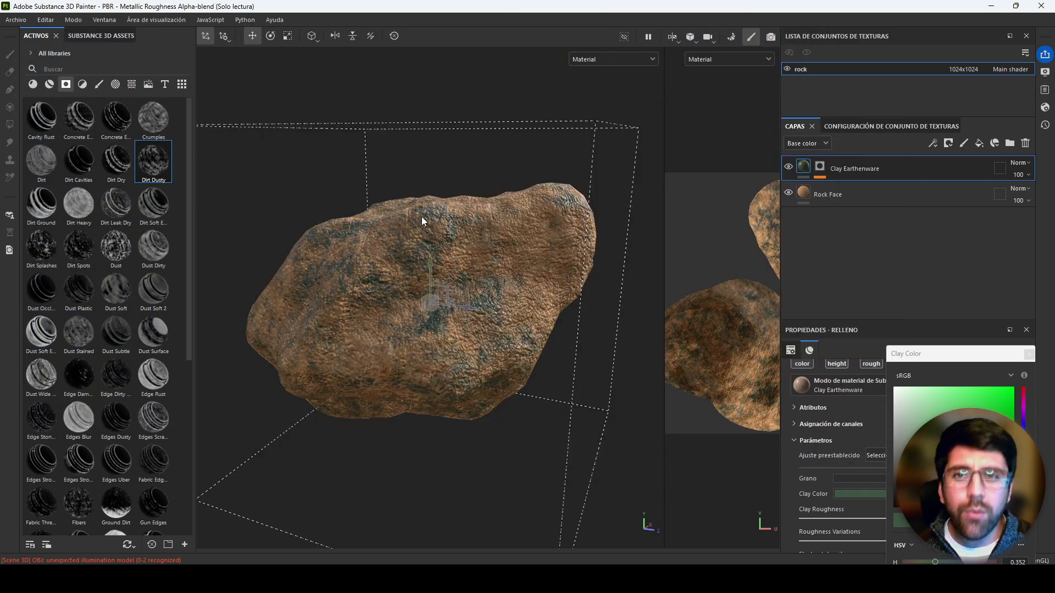
click(11, 21)
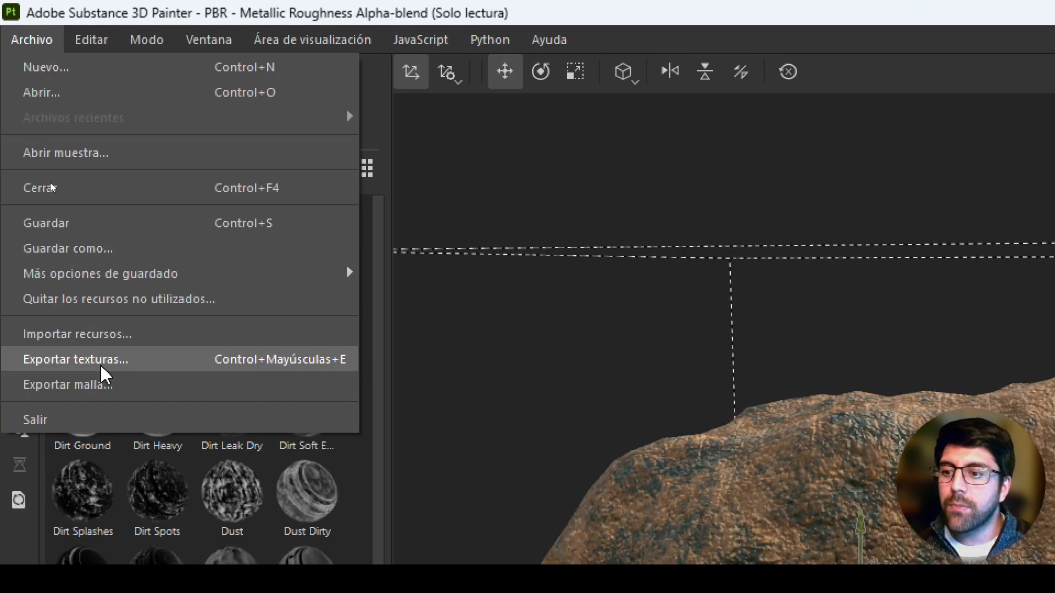
click(50, 182)
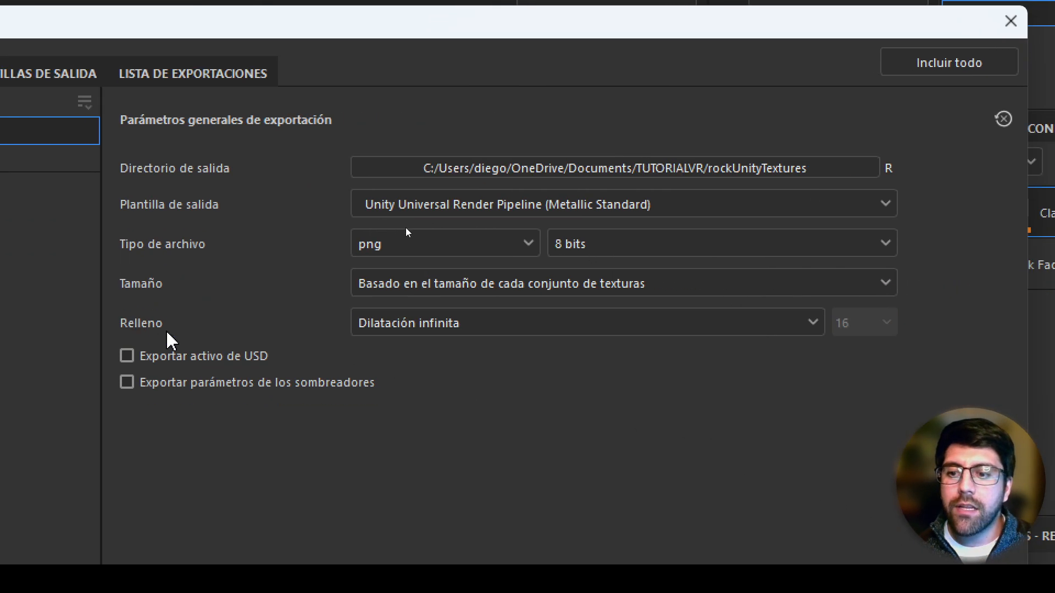
click(352, 329)
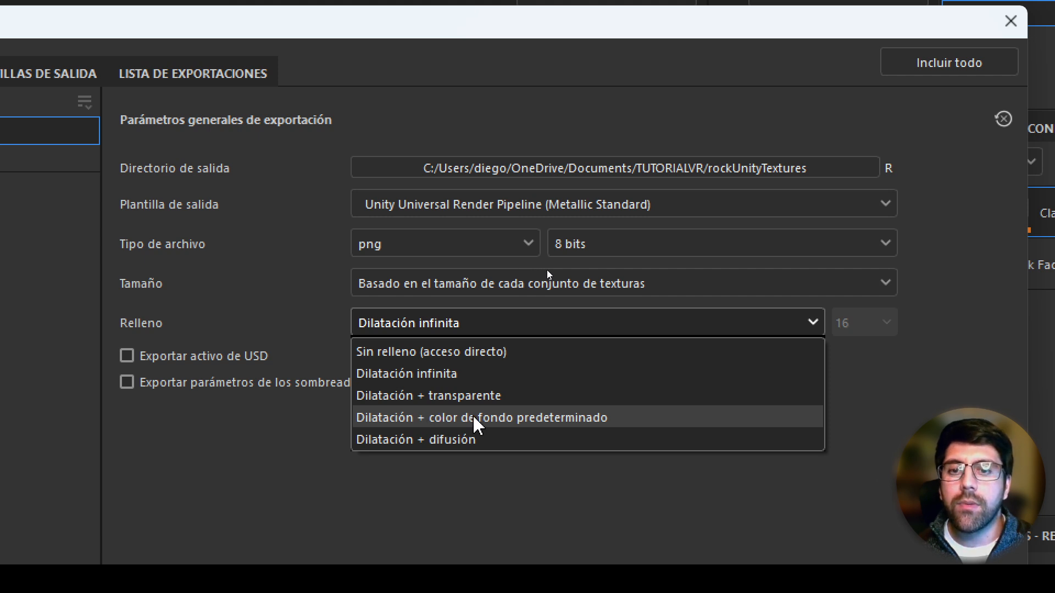
click(466, 439)
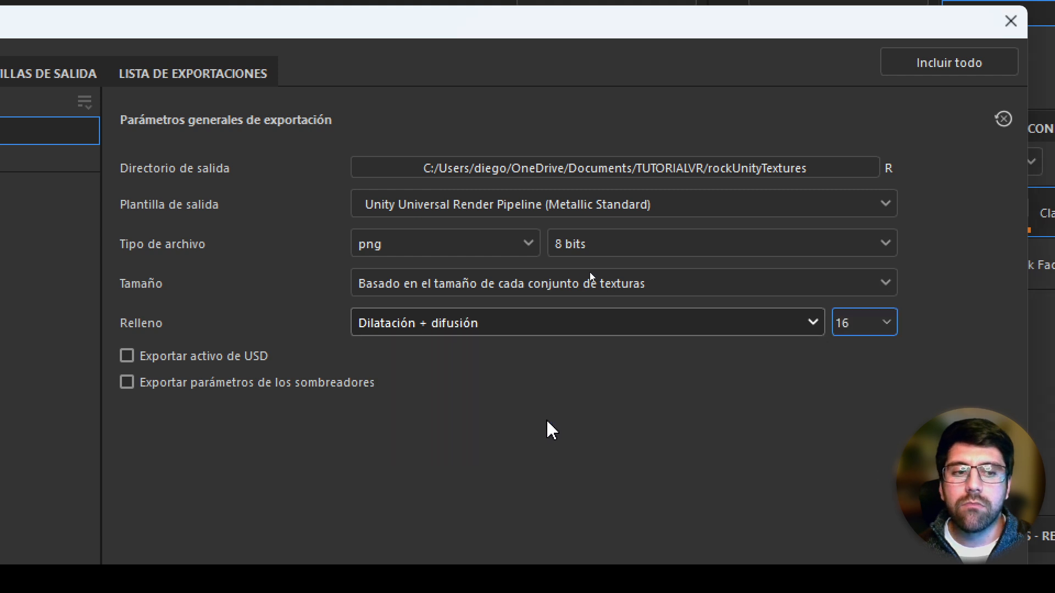
Step: Set the padding's dilation to 8 pixels and export the rock textures again
scroll(756, 530, down, 3)
click(861, 144)
drag(861, 188, 853, 189)
click(844, 145)
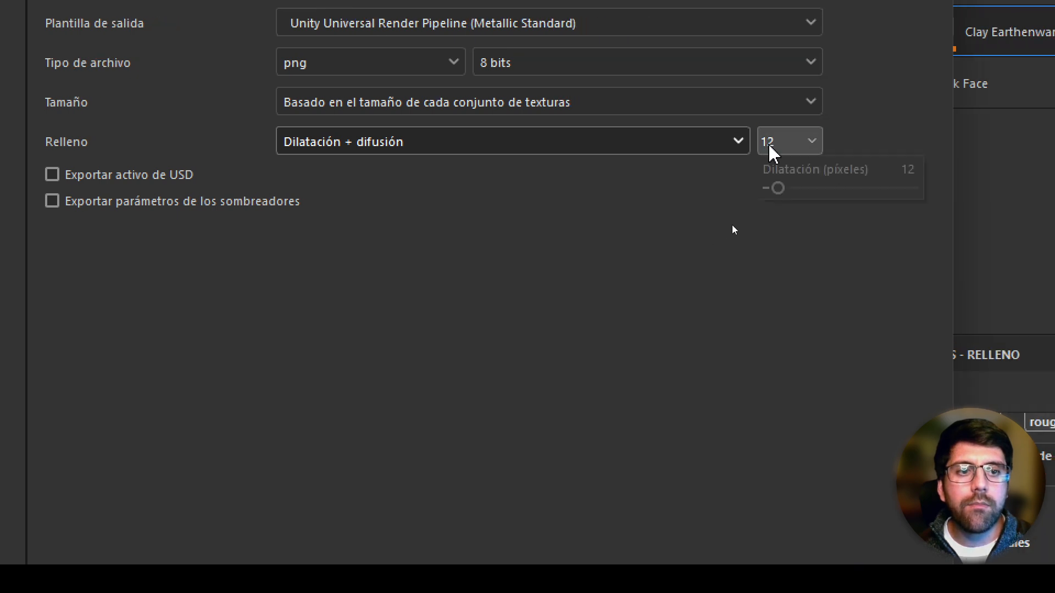
click(919, 176)
text(8)
key(Return)
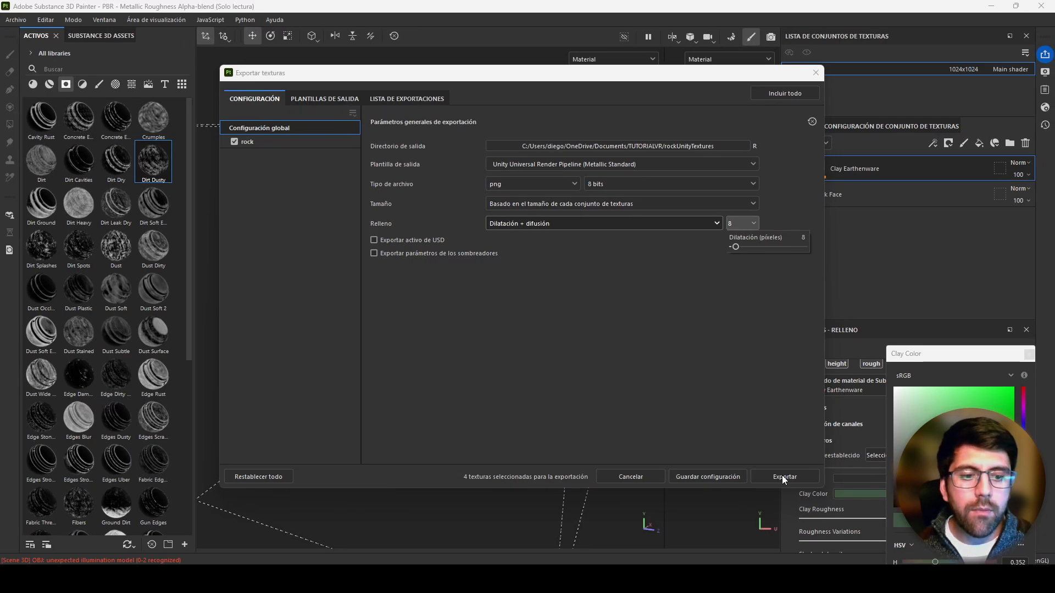
click(782, 476)
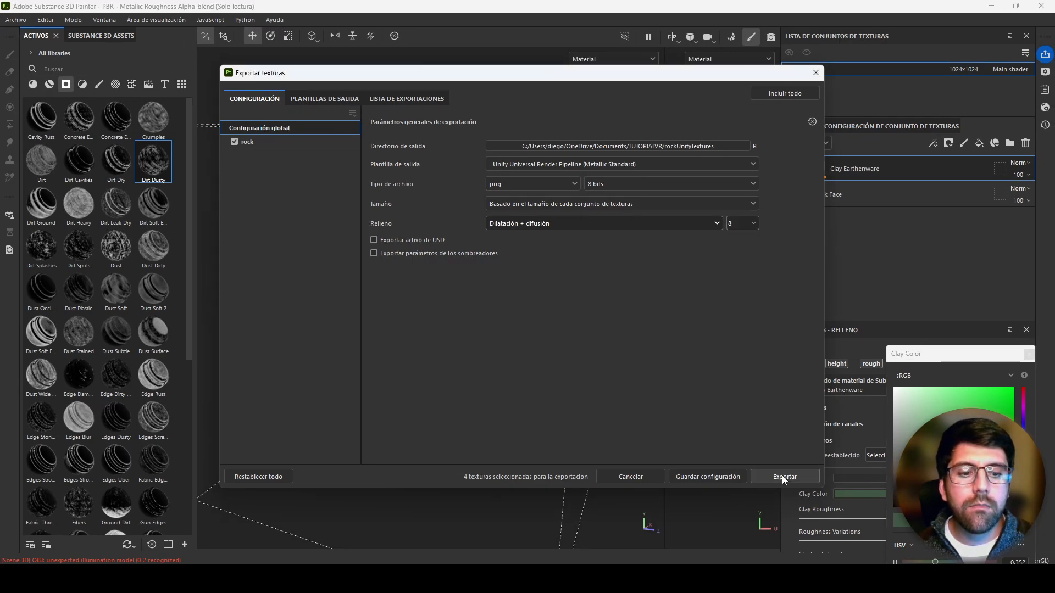
click(782, 476)
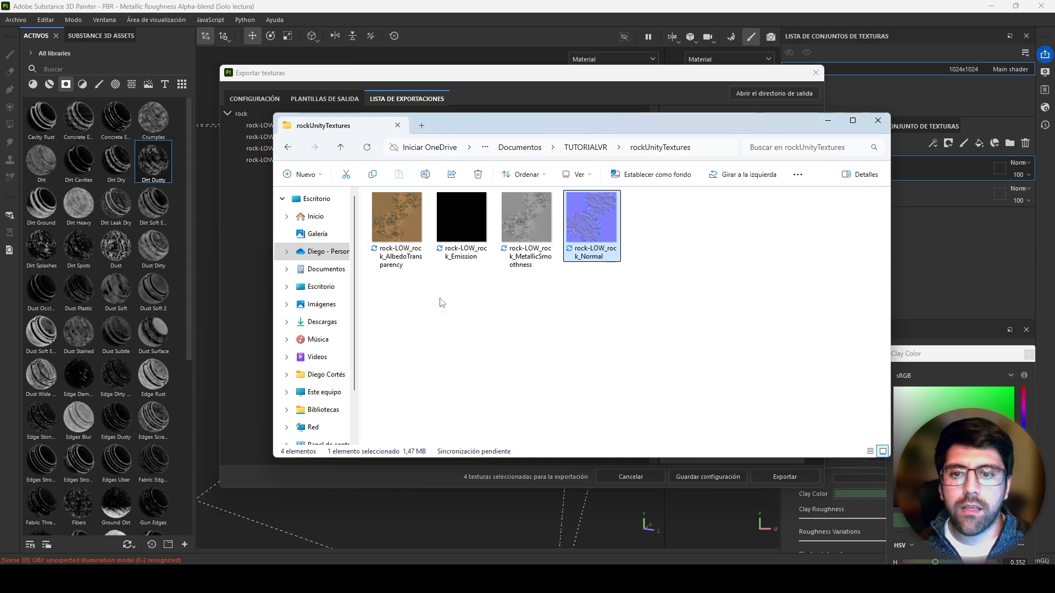
Step: Open the re-exported AlbedoTransparency map, browse on to the Normal map and inspect the padding at its UV island edges up close
double_click(415, 234)
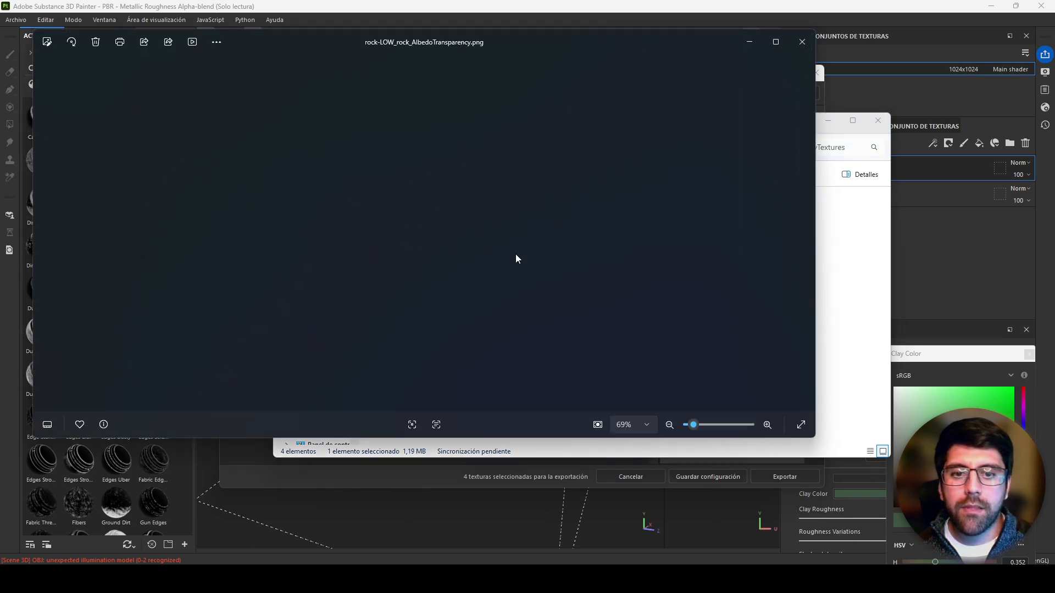
key(Right)
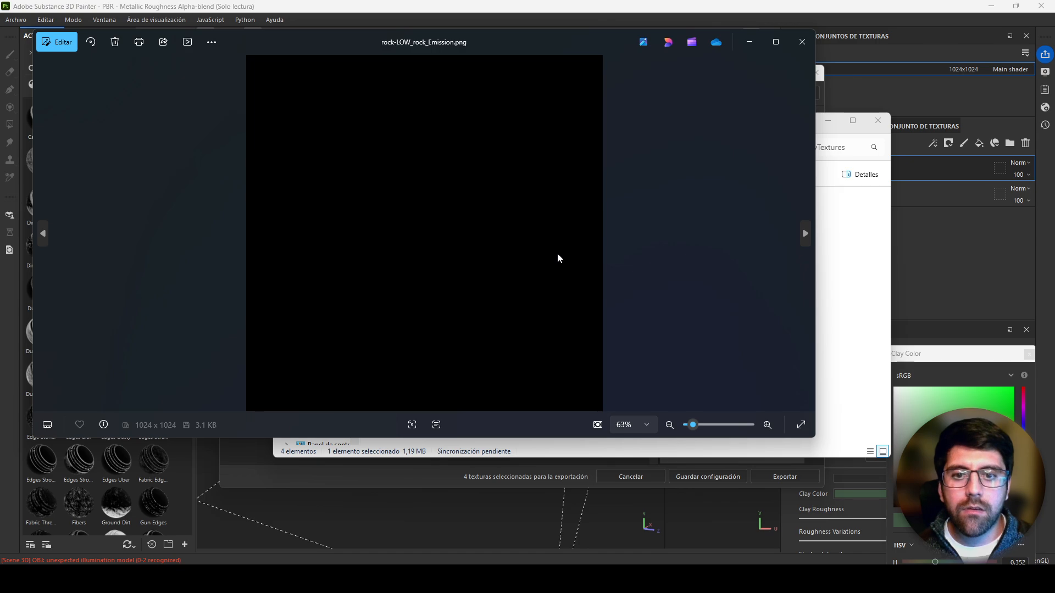
key(Right)
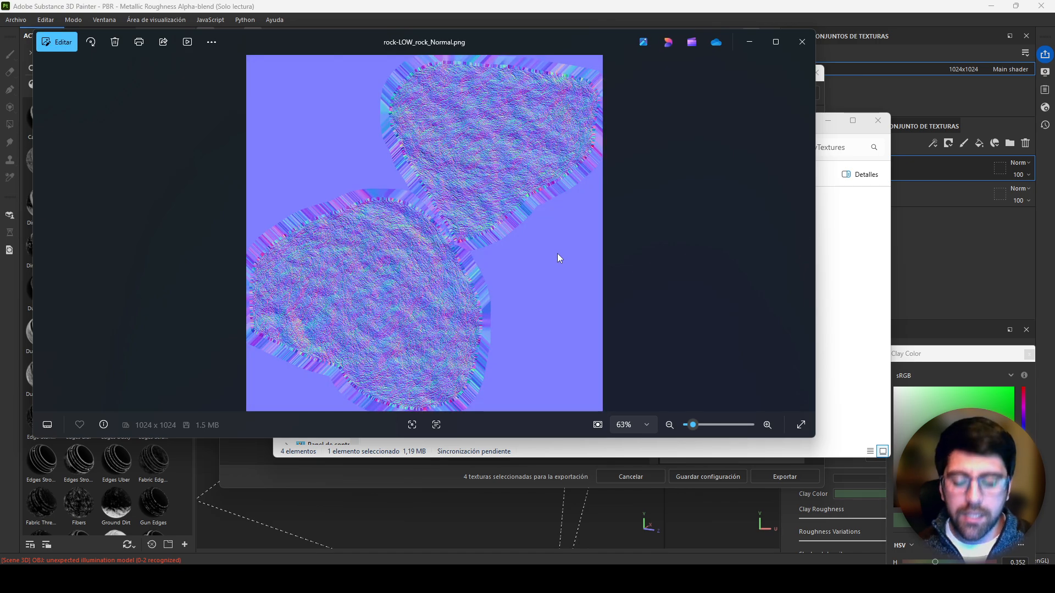
scroll(489, 246, up, 8)
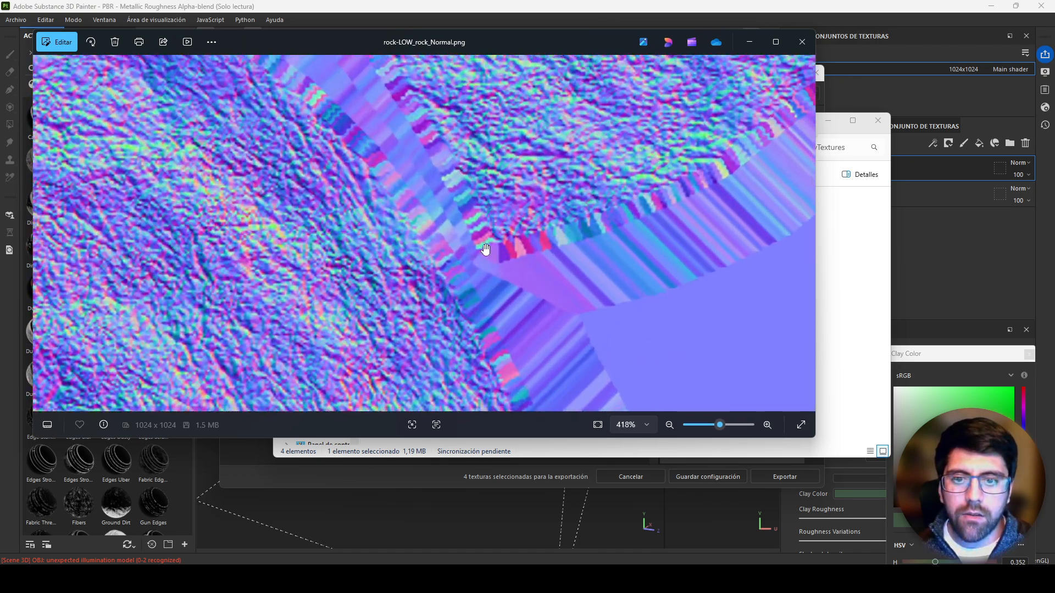